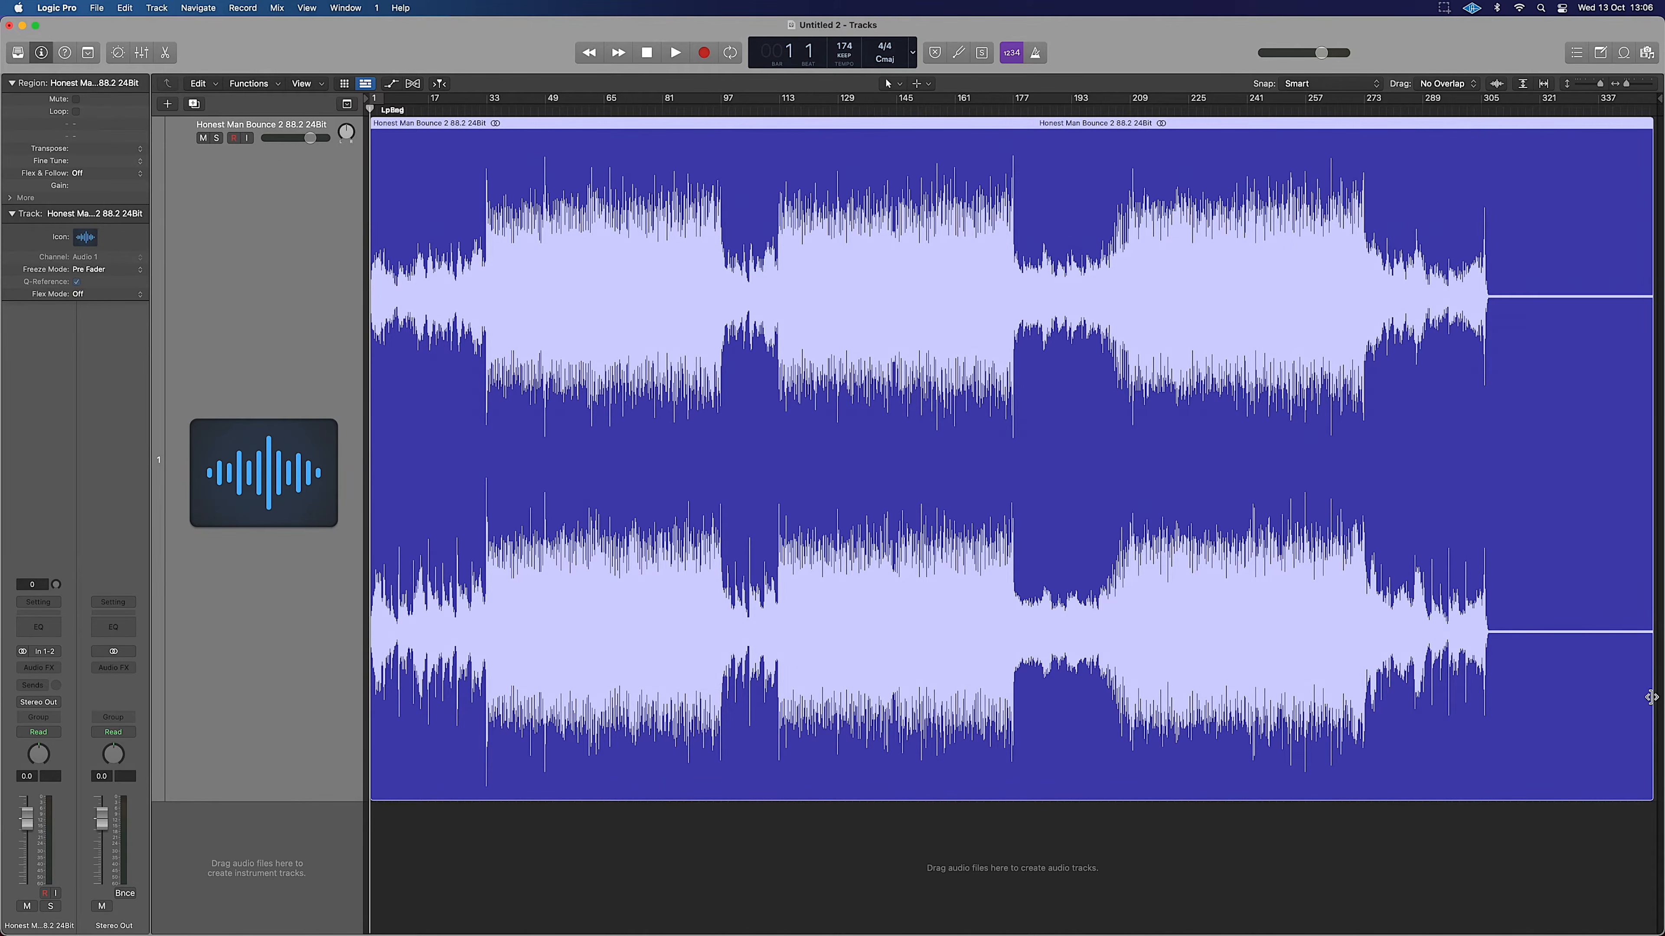
# Trim the silent tail off the end of the bounce region.
pyautogui.moveTo(1649, 697); pyautogui.dragTo(1489, 627)
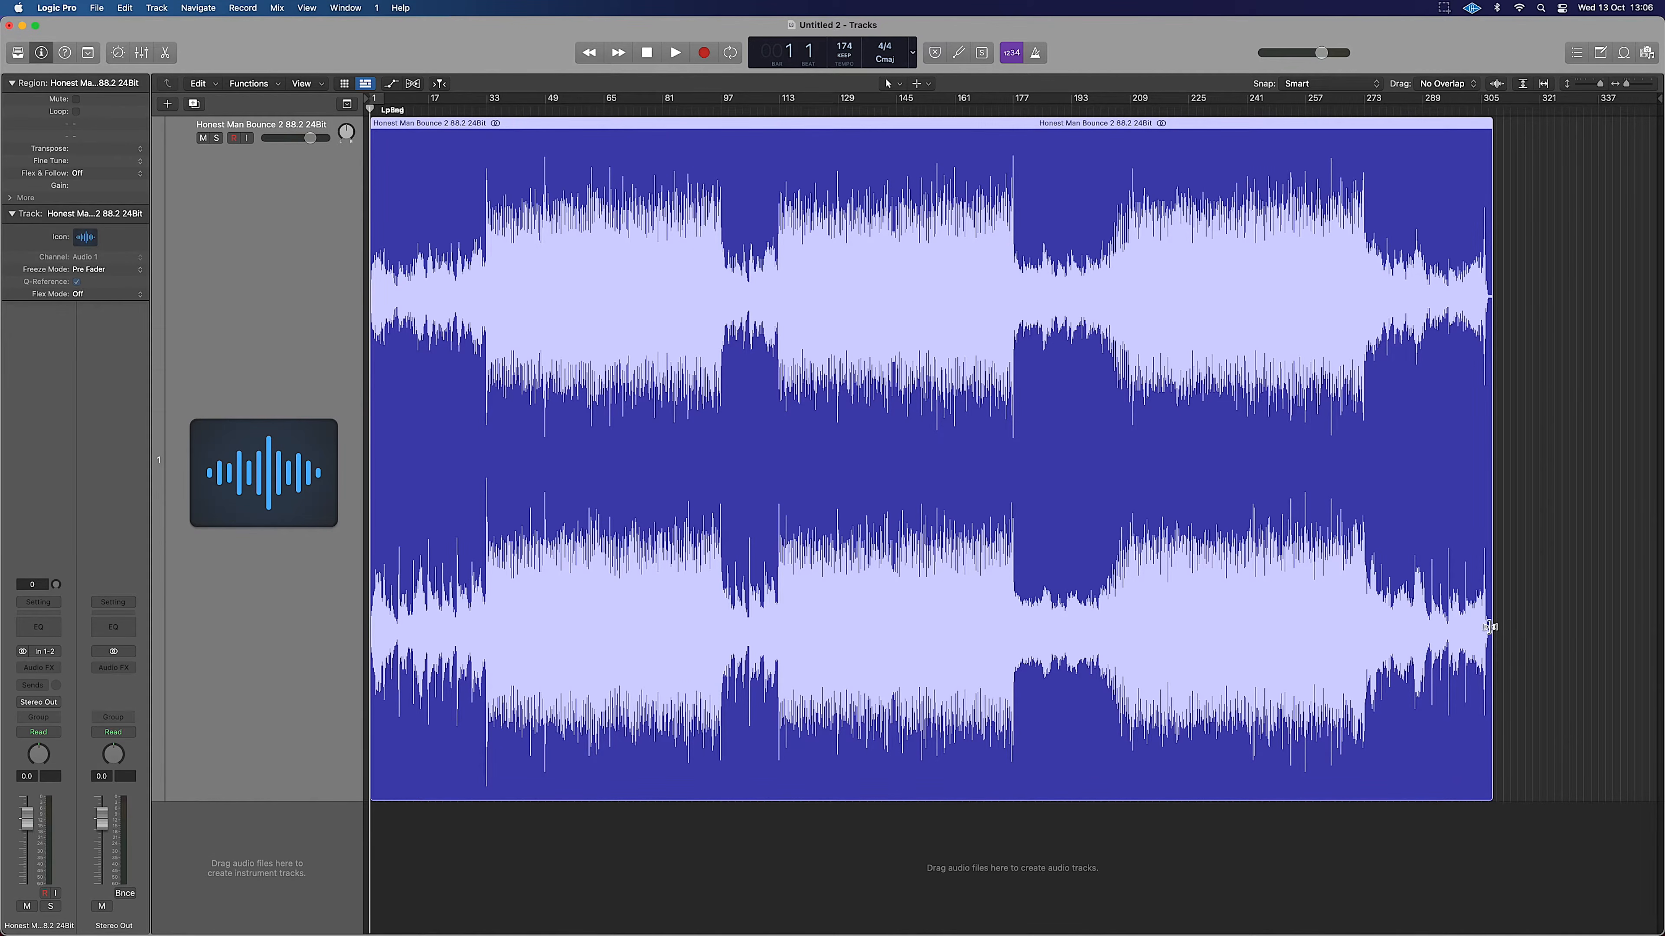
# Audition the song's opening with the bounce region selected.
pyautogui.scroll(-6, 1494, 625)
pyautogui.scroll(5, 1495, 623)
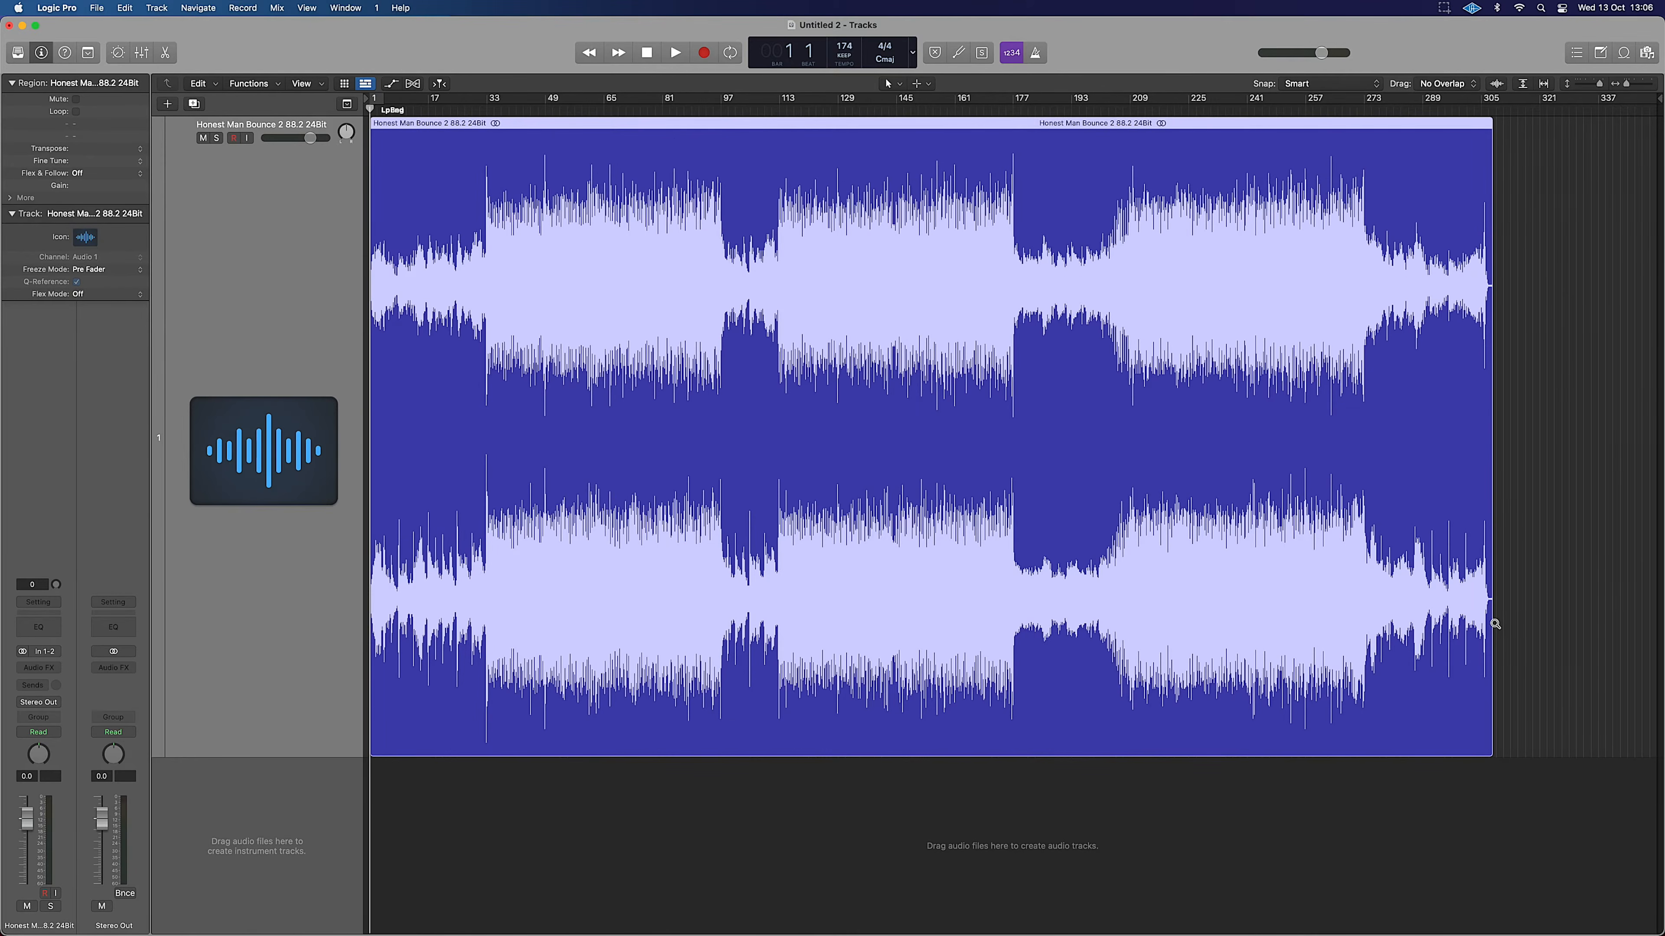
pyautogui.scroll(10, 1495, 623)
pyautogui.hscroll(-2, 1497, 625)
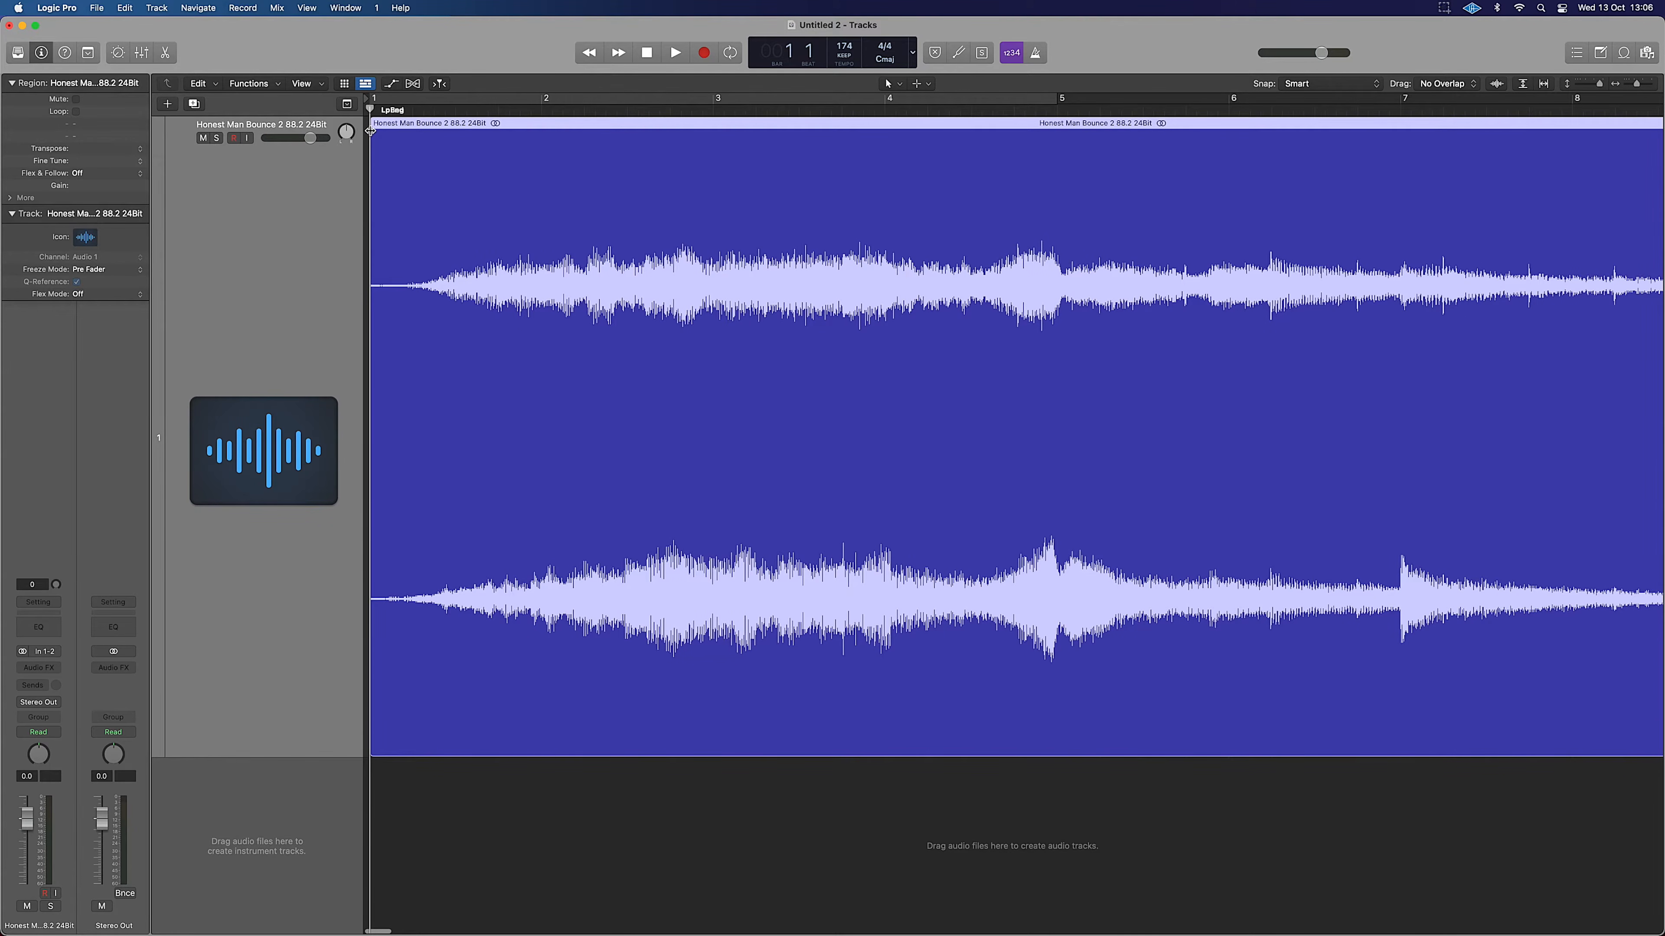
pyautogui.press('space')
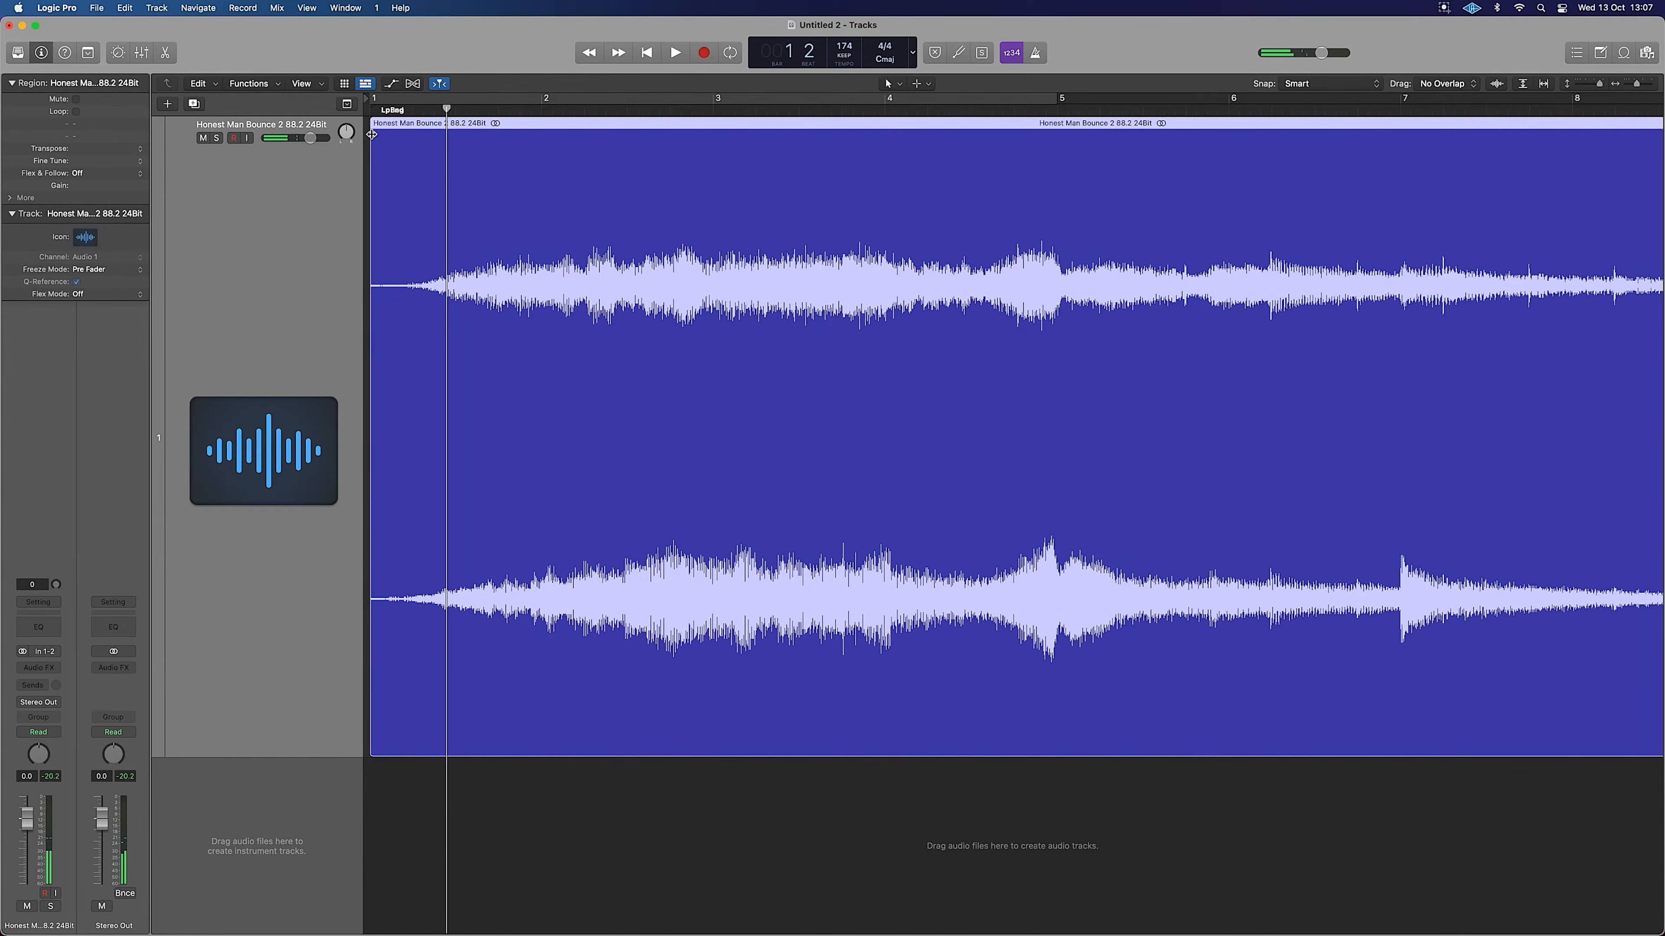
pyautogui.click(373, 134)
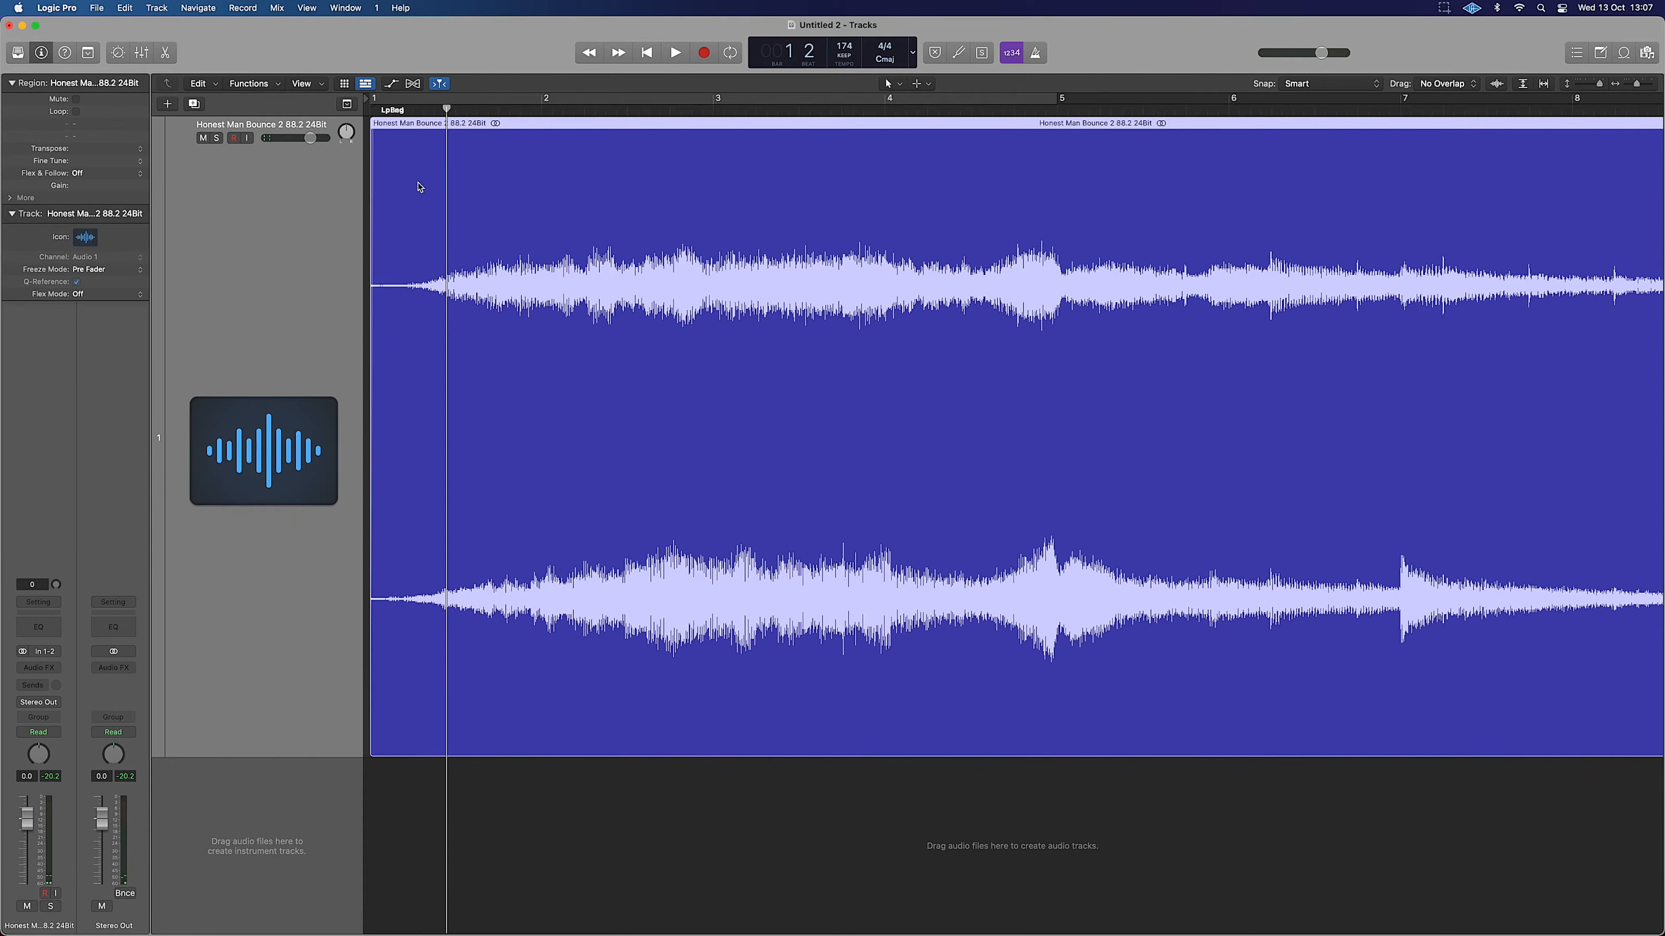
pyautogui.press('space')
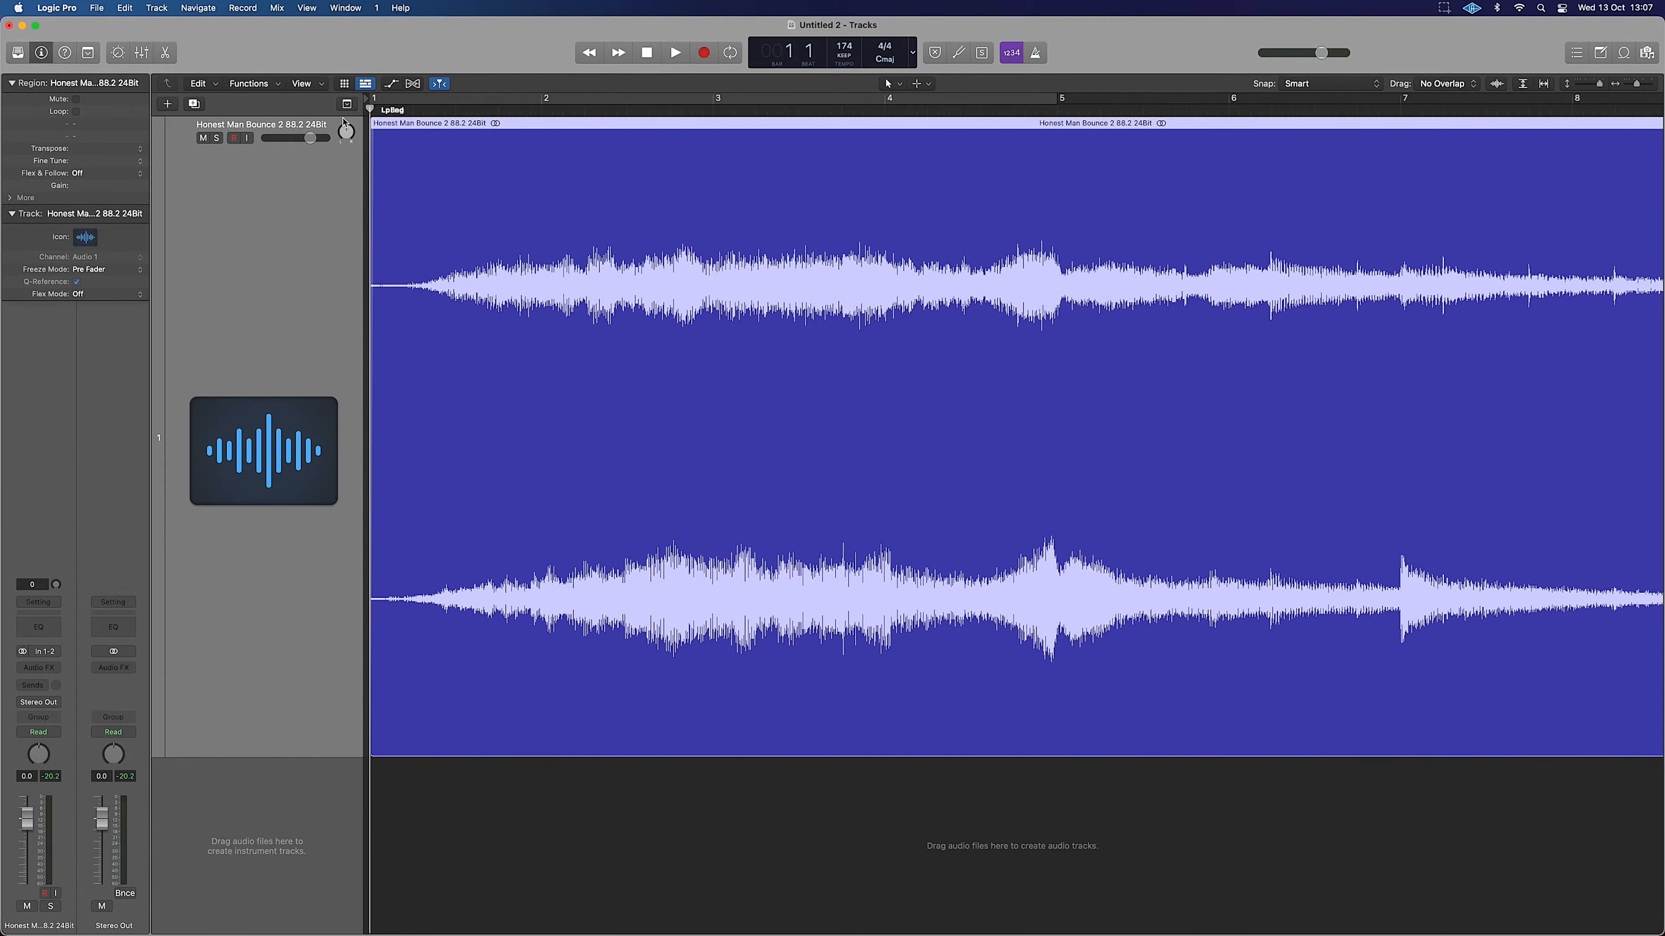
pyautogui.press('space')
# Zoom out to show the whole song and deselect the bounce region.
pyautogui.press('super+Right')
pyautogui.press('super+Left')
pyautogui.press('super+Left')
pyautogui.press('super+Left')
pyautogui.press('super+Left')
pyautogui.press('super+Left')
pyautogui.press('super+Left')
pyautogui.press('super+Left')
pyautogui.press('super+Left')
pyautogui.press('super+Left')
pyautogui.press('super+Left')
pyautogui.press('super+Left')
pyautogui.press('super+Left')
pyautogui.press('super+Left')
pyautogui.press('super+Left')
pyautogui.press('super+Left')
pyautogui.press('super+Left')
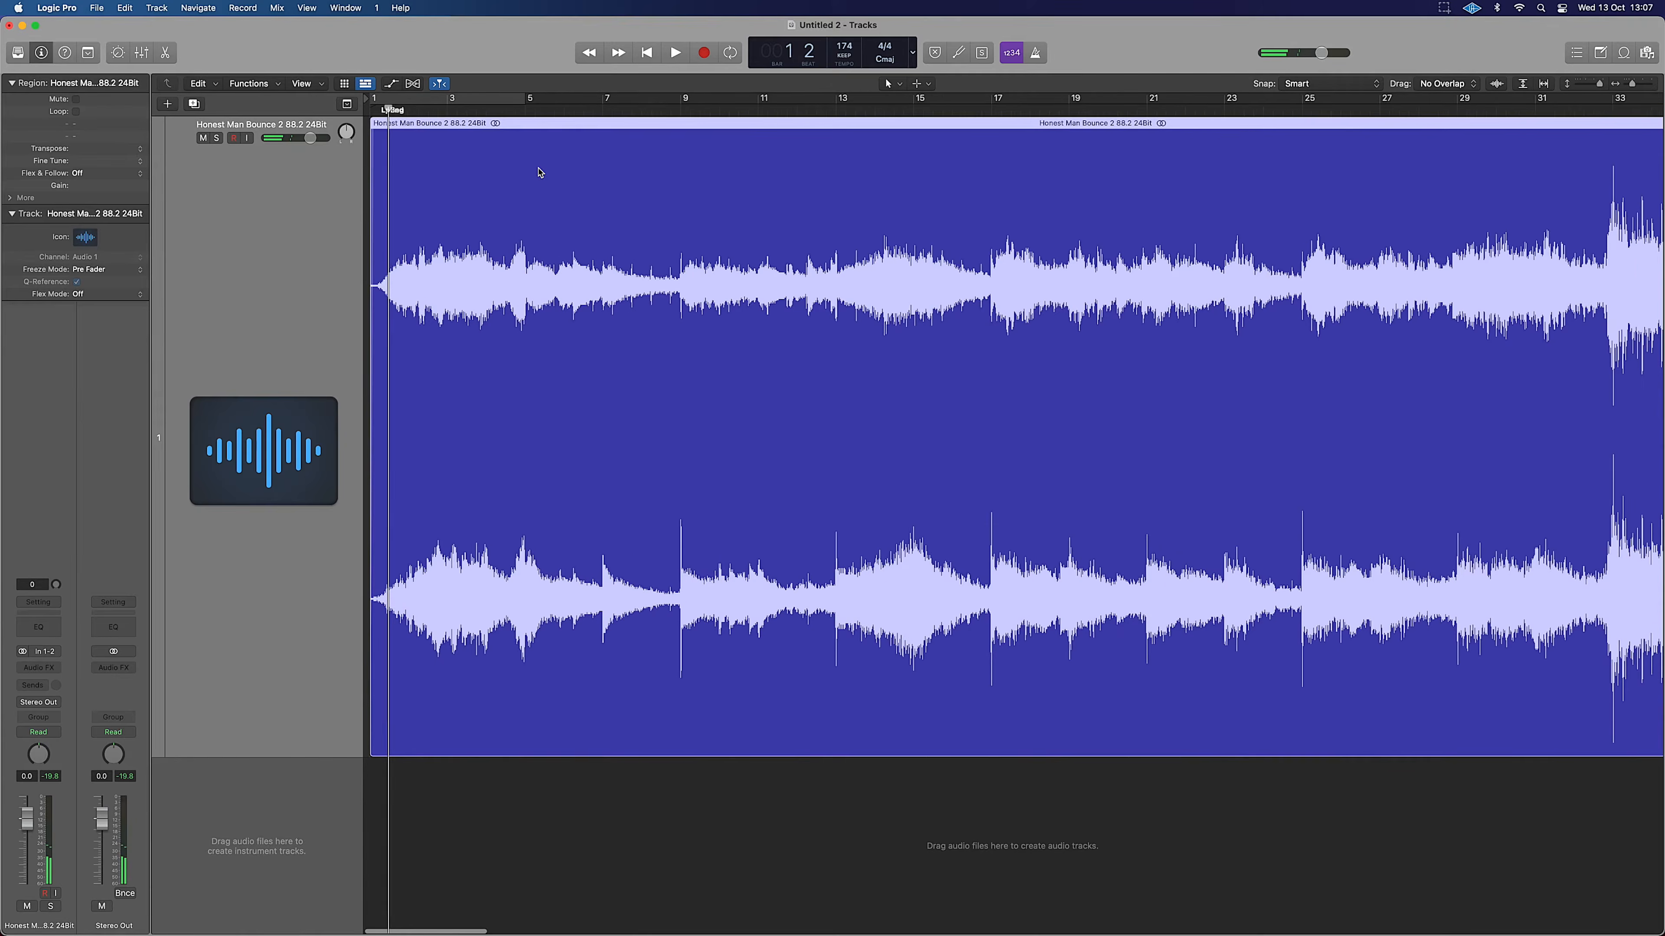
pyautogui.press('super+Left')
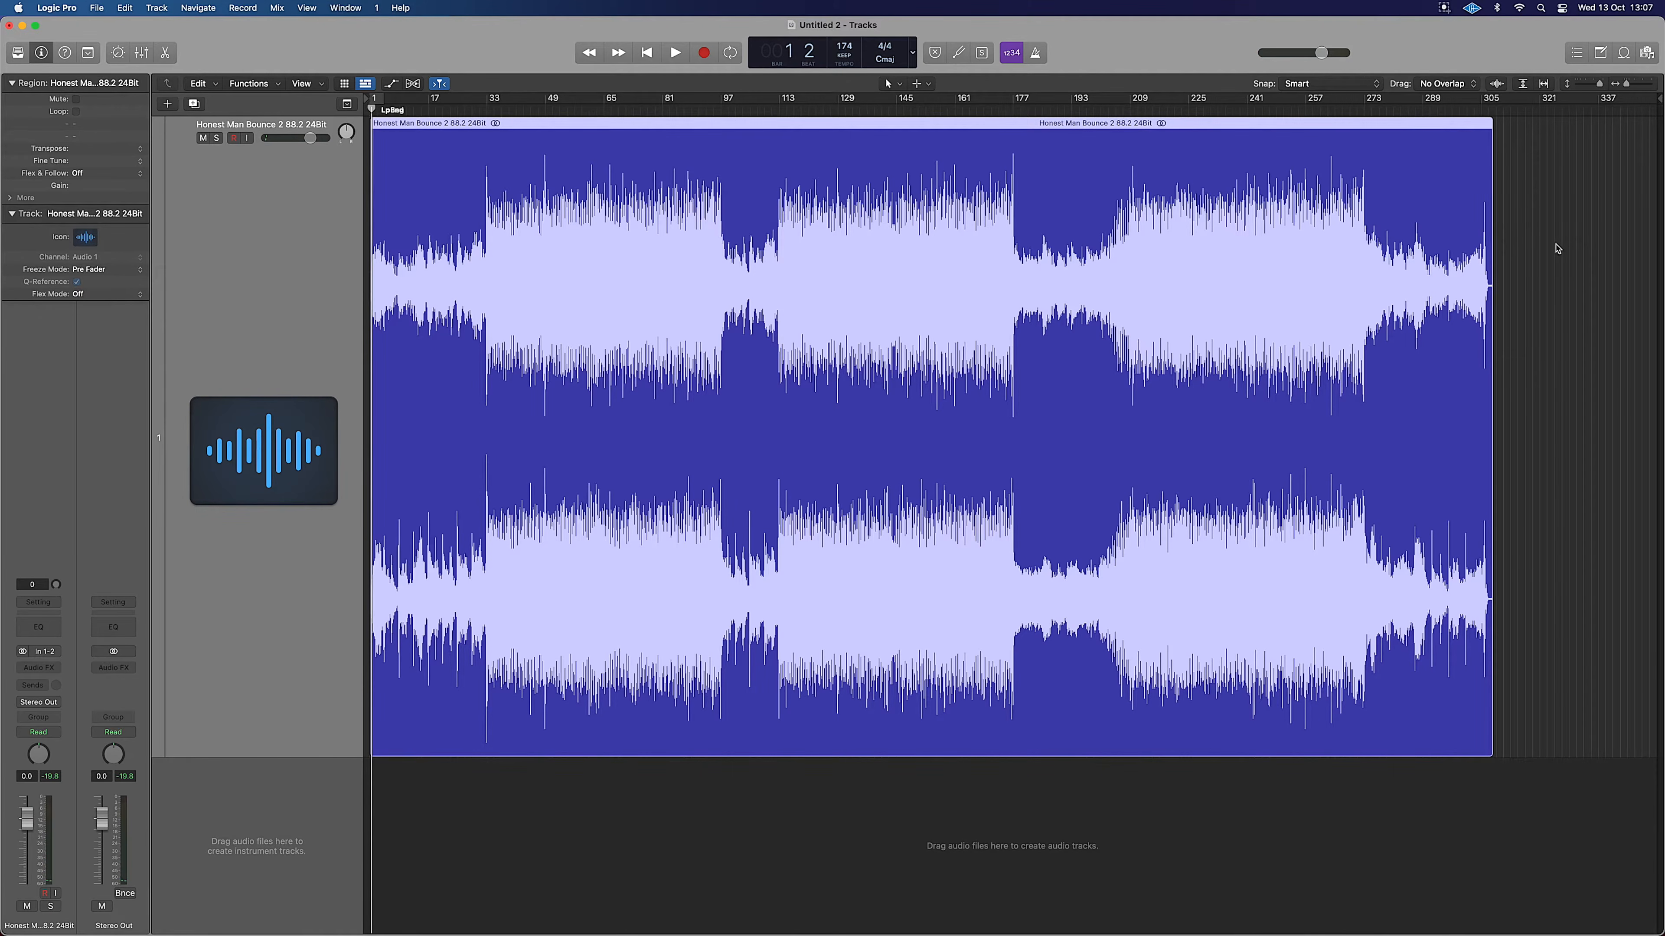
pyautogui.click(1498, 285)
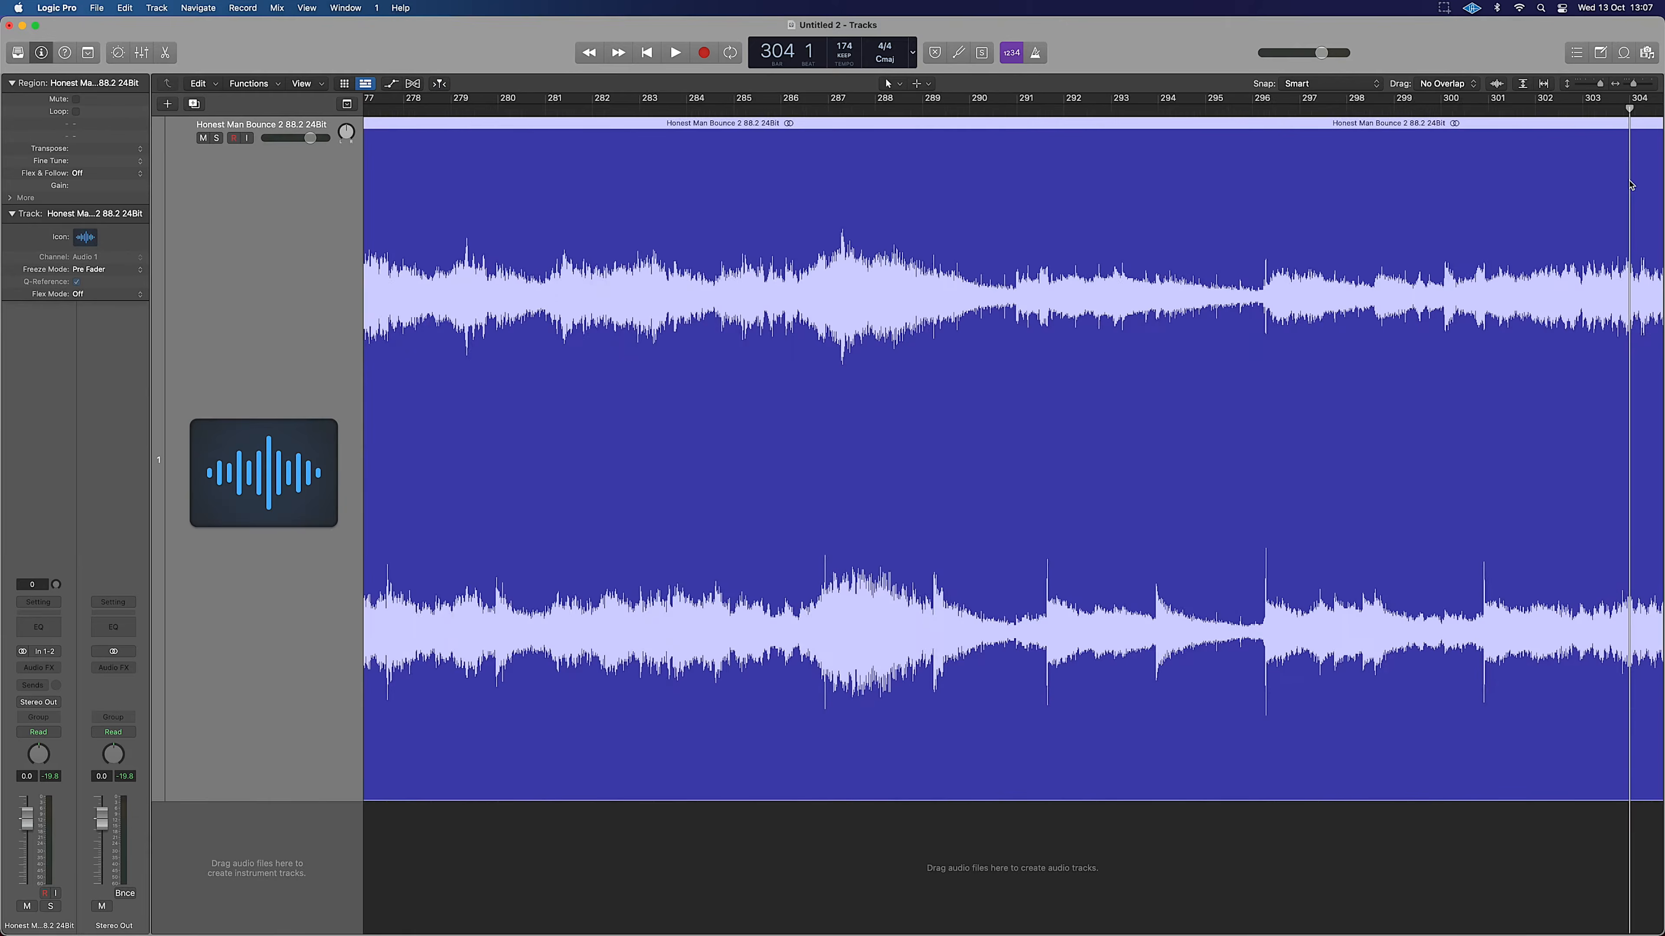
# Add a short fade-out to the end of the bounce region.
pyautogui.scroll(10, 1631, 185)
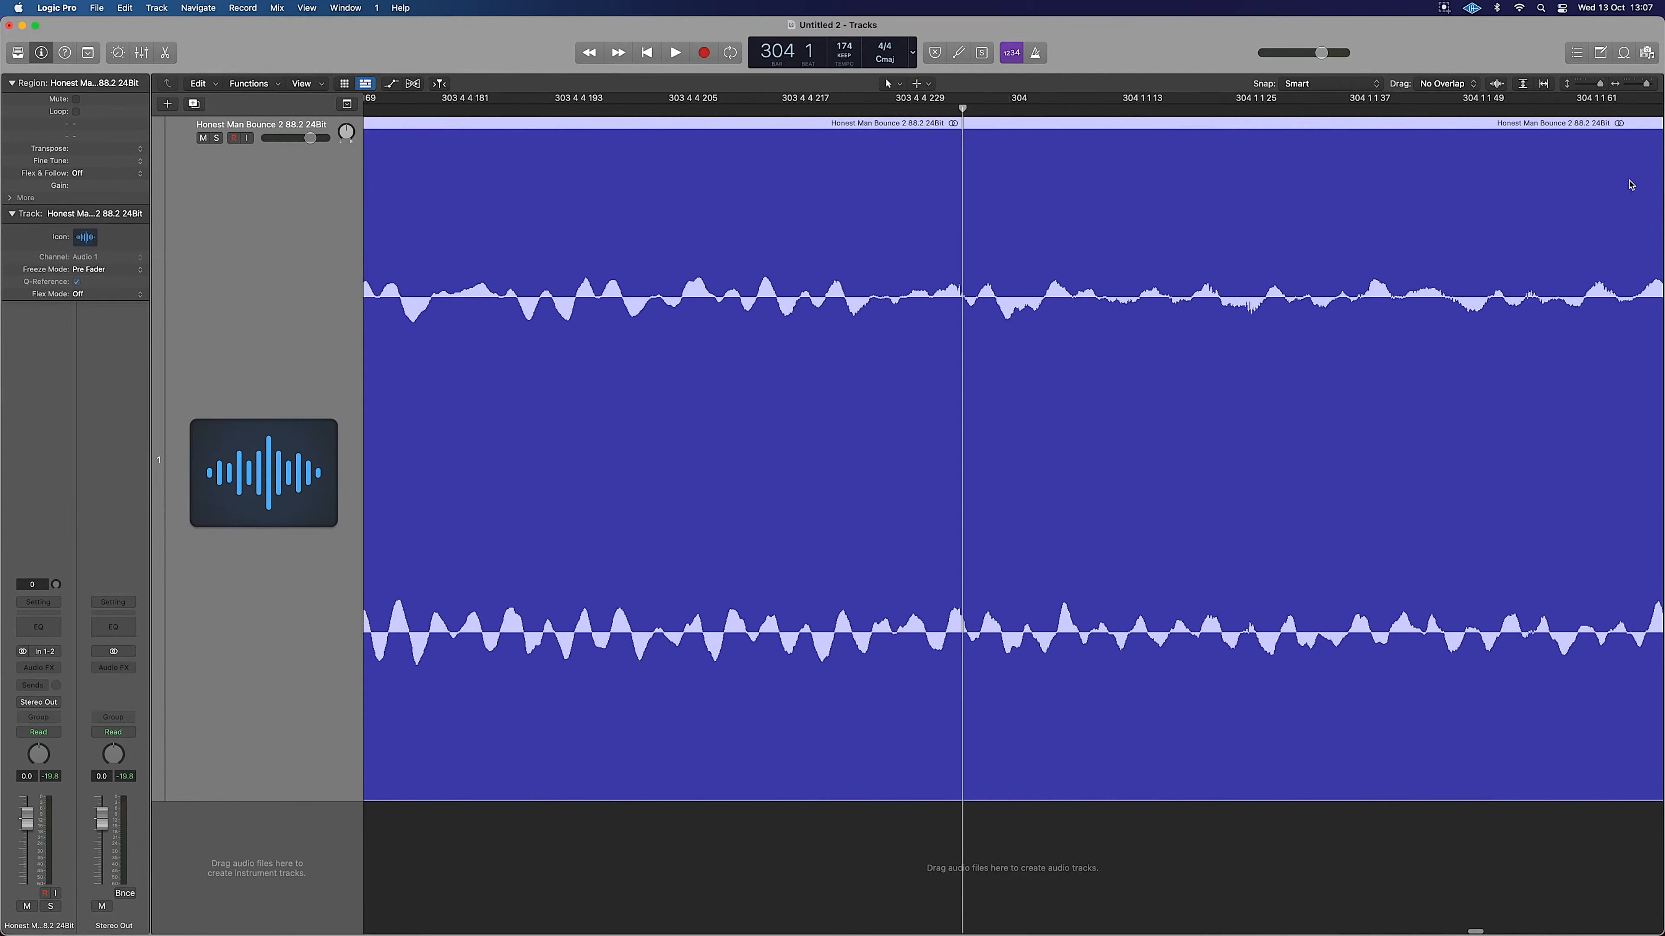
pyautogui.press('super+Left')
pyautogui.press('super+Left')
pyautogui.press('super+Left')
pyautogui.press('super+Left')
pyautogui.press('super+Left')
pyautogui.press('super+Left')
pyautogui.press('super+Left')
pyautogui.press('super+Left')
pyautogui.press('super+Left')
pyautogui.press('super+Left')
pyautogui.press('super+Left')
pyautogui.press('super+Left')
pyautogui.press('super+Left')
pyautogui.moveTo(1480, 110); pyautogui.dragTo(1489, 112)
pyautogui.scroll(1, 1523, 184)
pyautogui.scroll(10, 1521, 185)
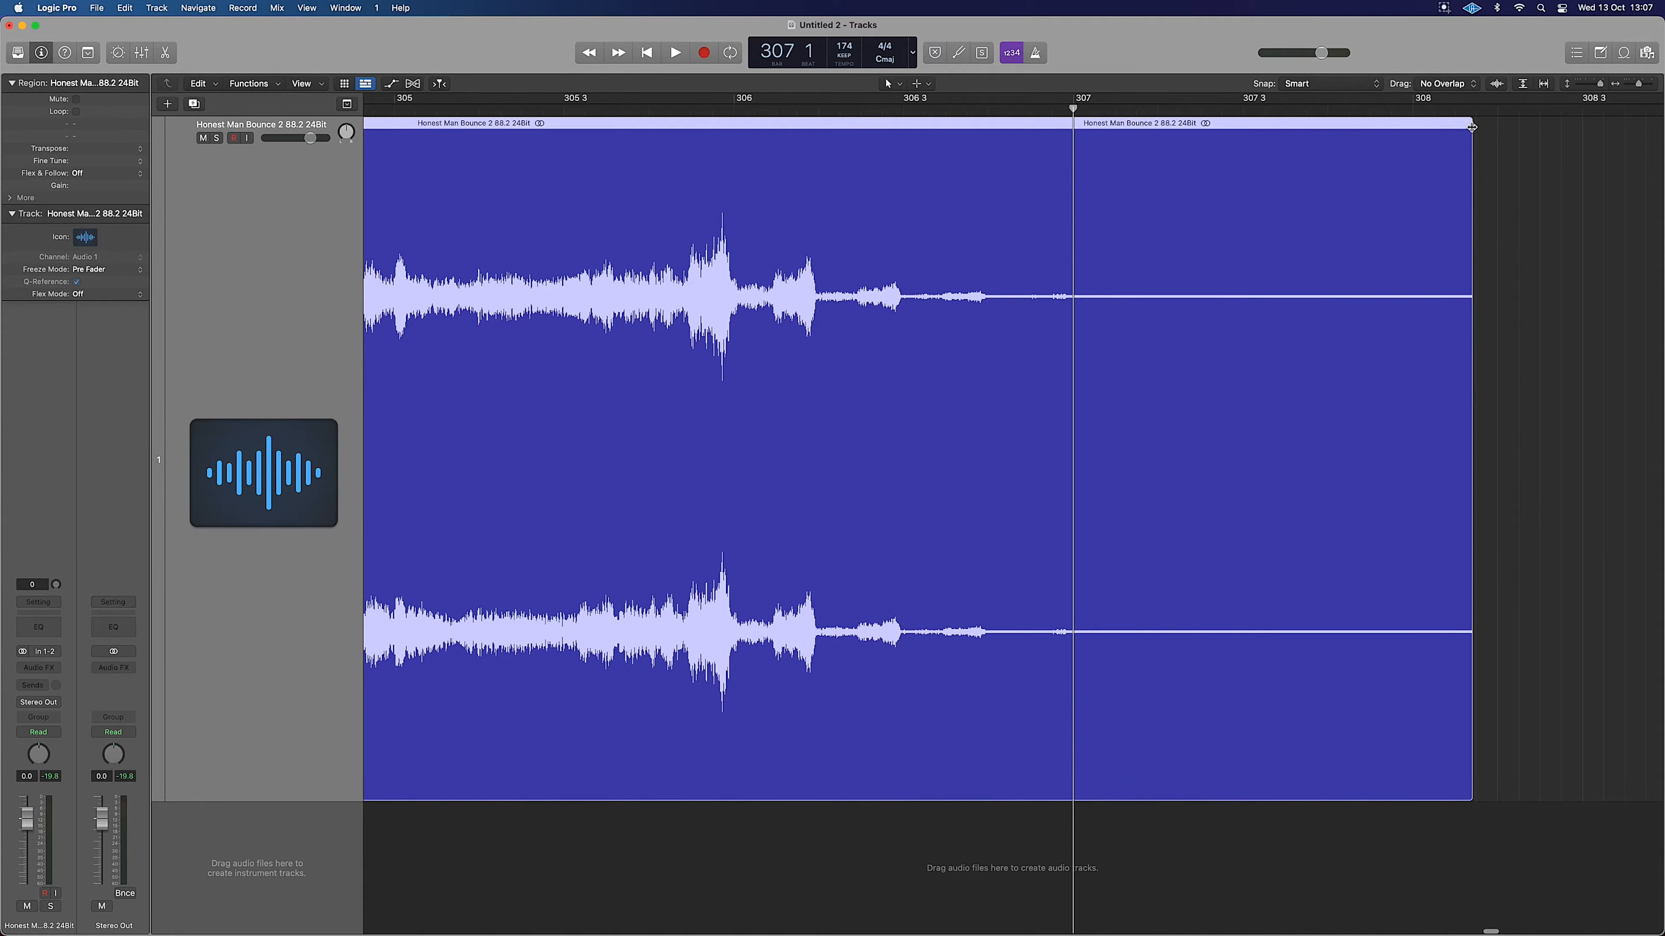
pyautogui.moveTo(1472, 127); pyautogui.dragTo(1455, 127)
pyautogui.click(1502, 147)
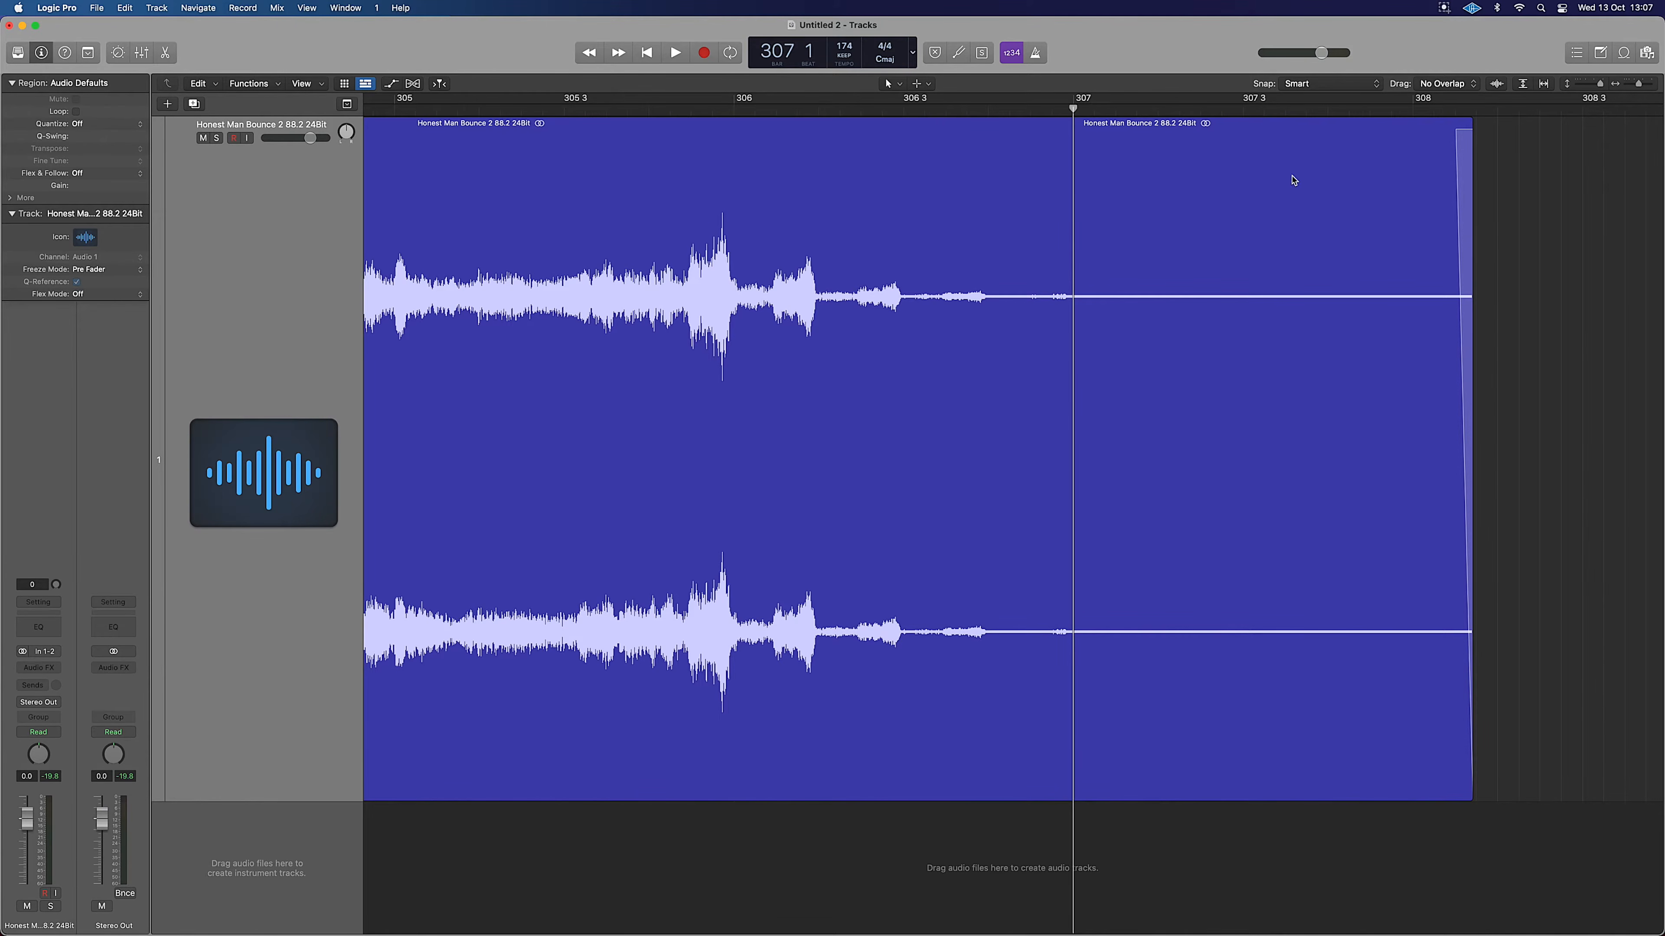
# Play the ending from around bar 305 to check the fade.
pyautogui.moveTo(1081, 110); pyautogui.dragTo(492, 135)
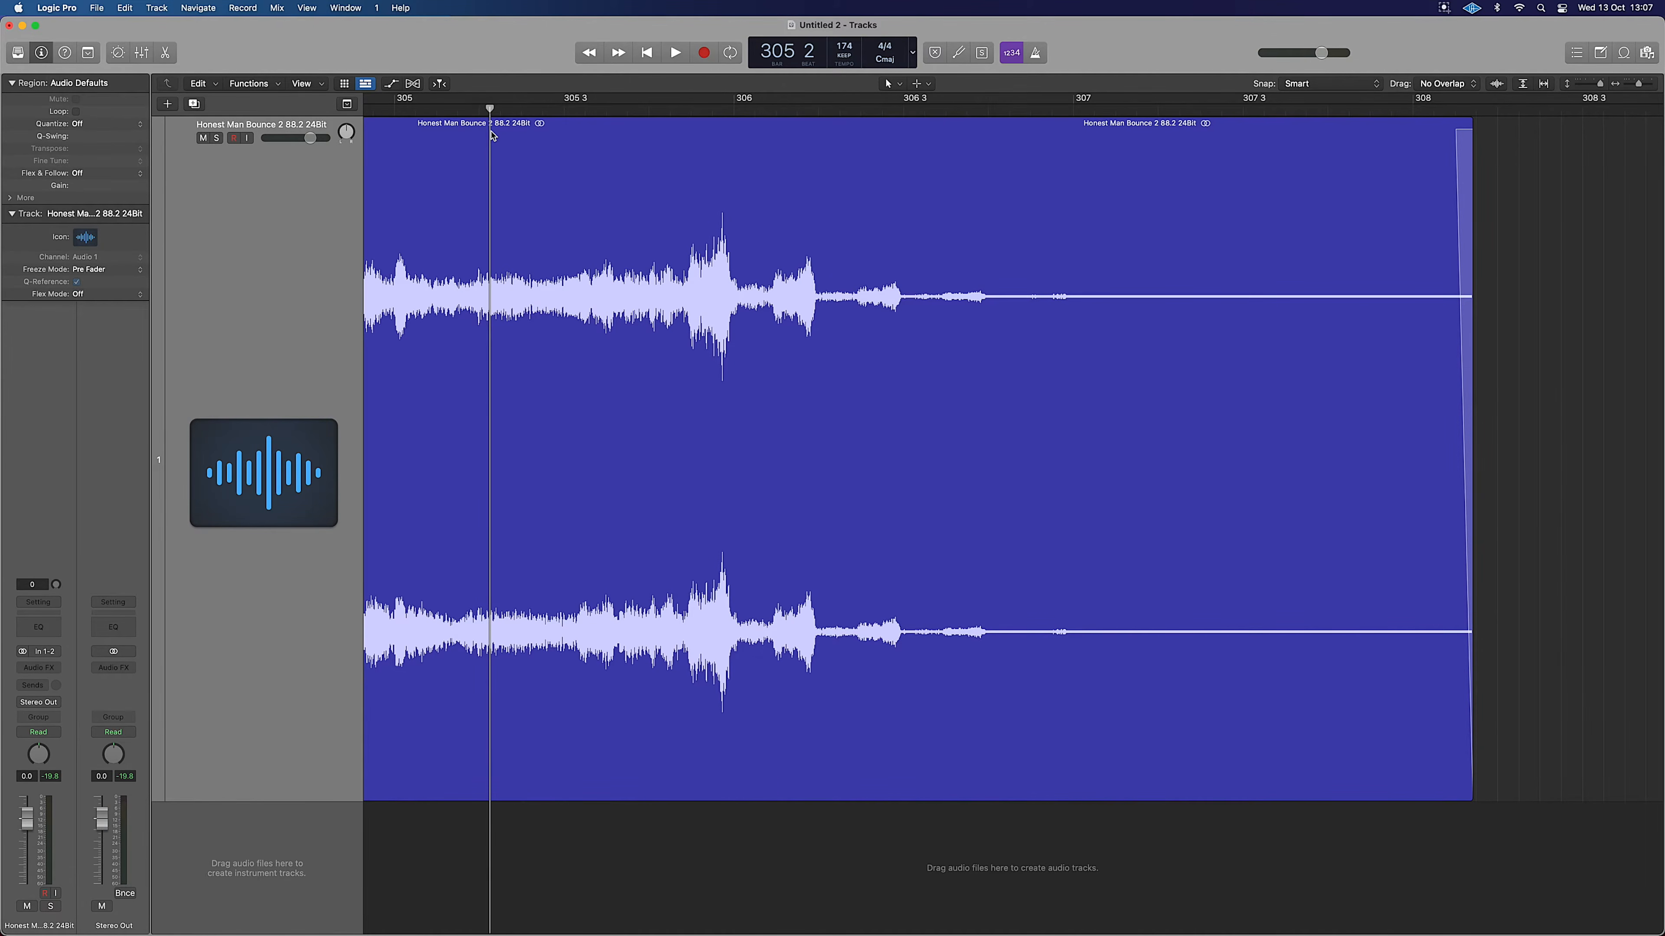
pyautogui.press('space')
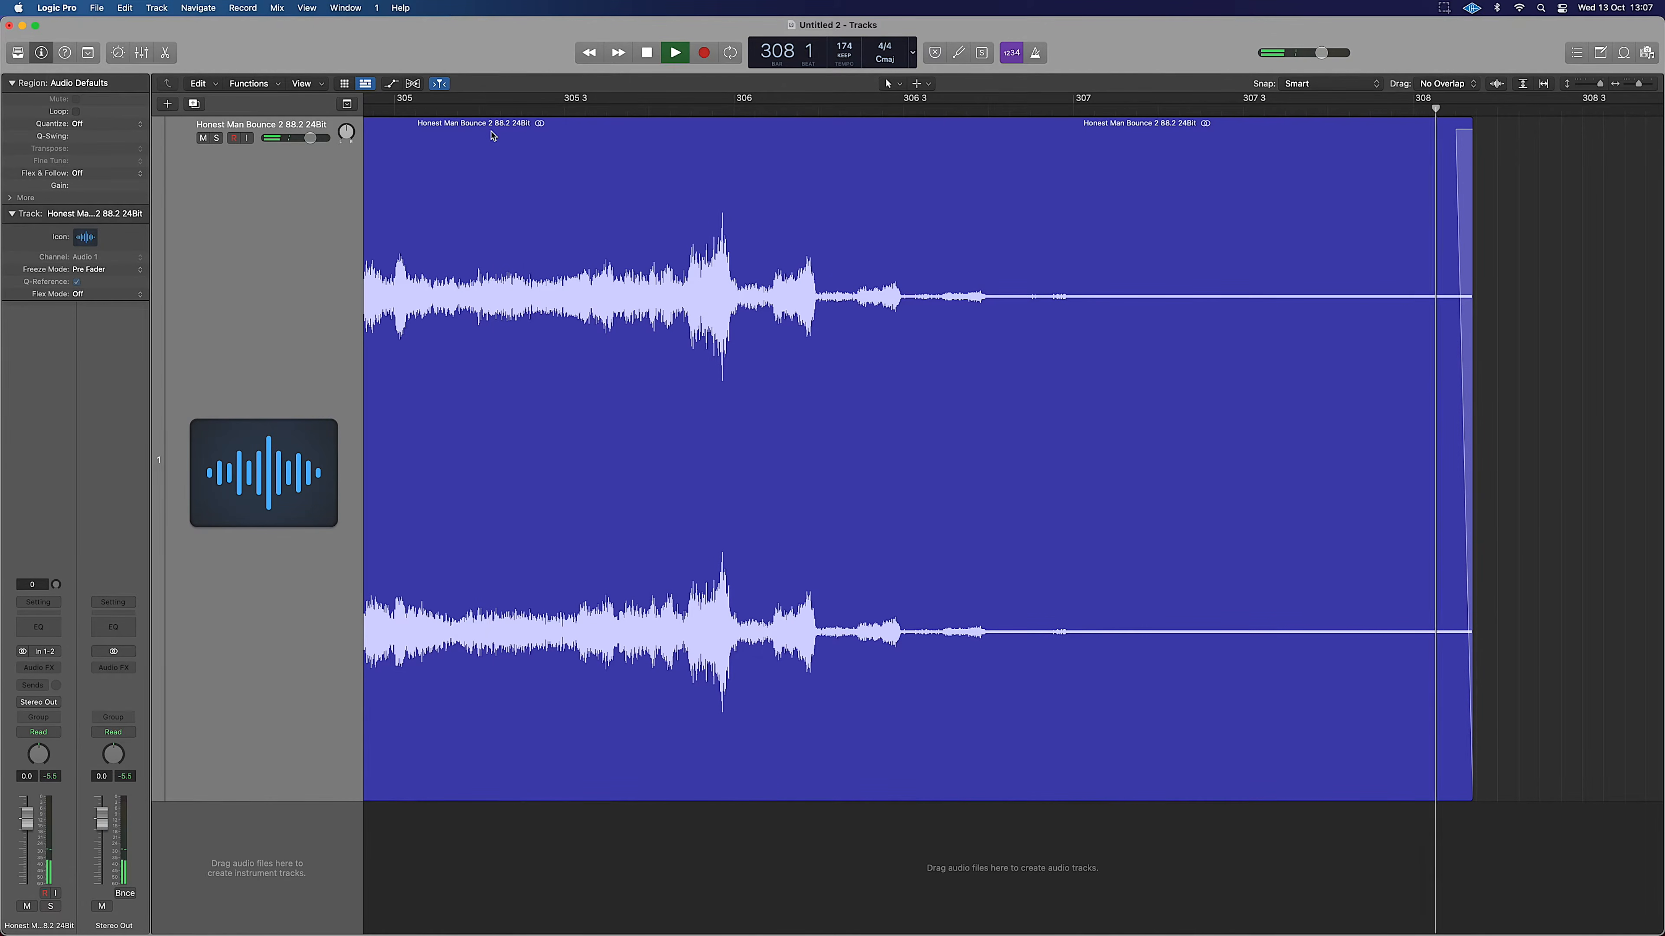
pyautogui.press('space')
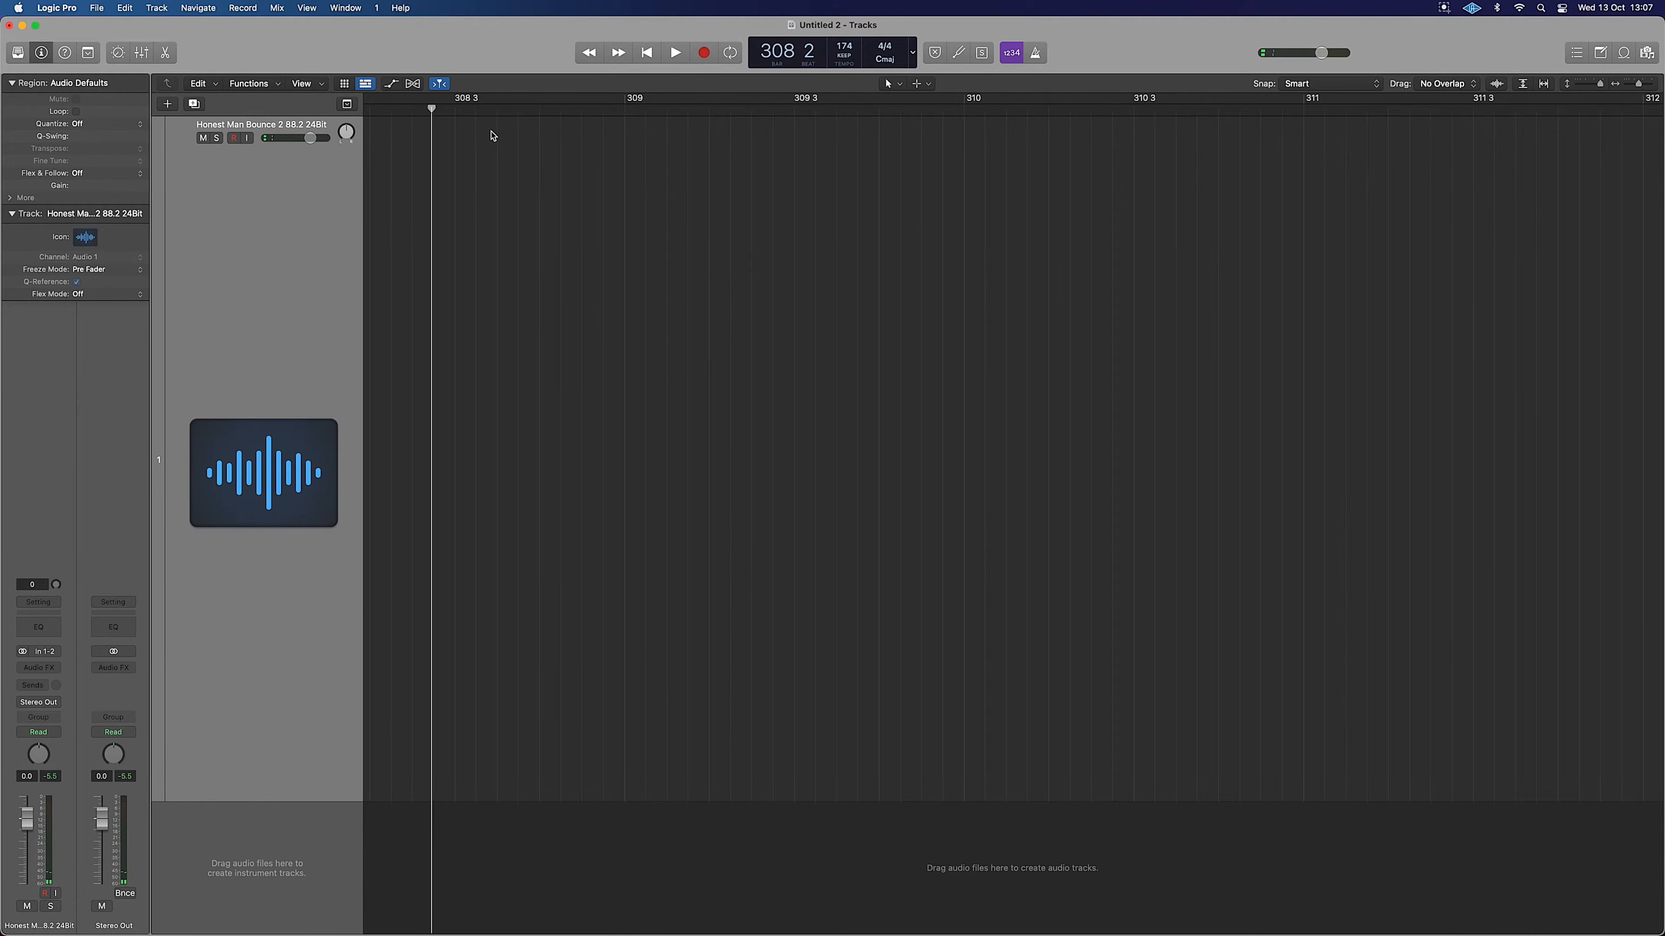
pyautogui.press('z')
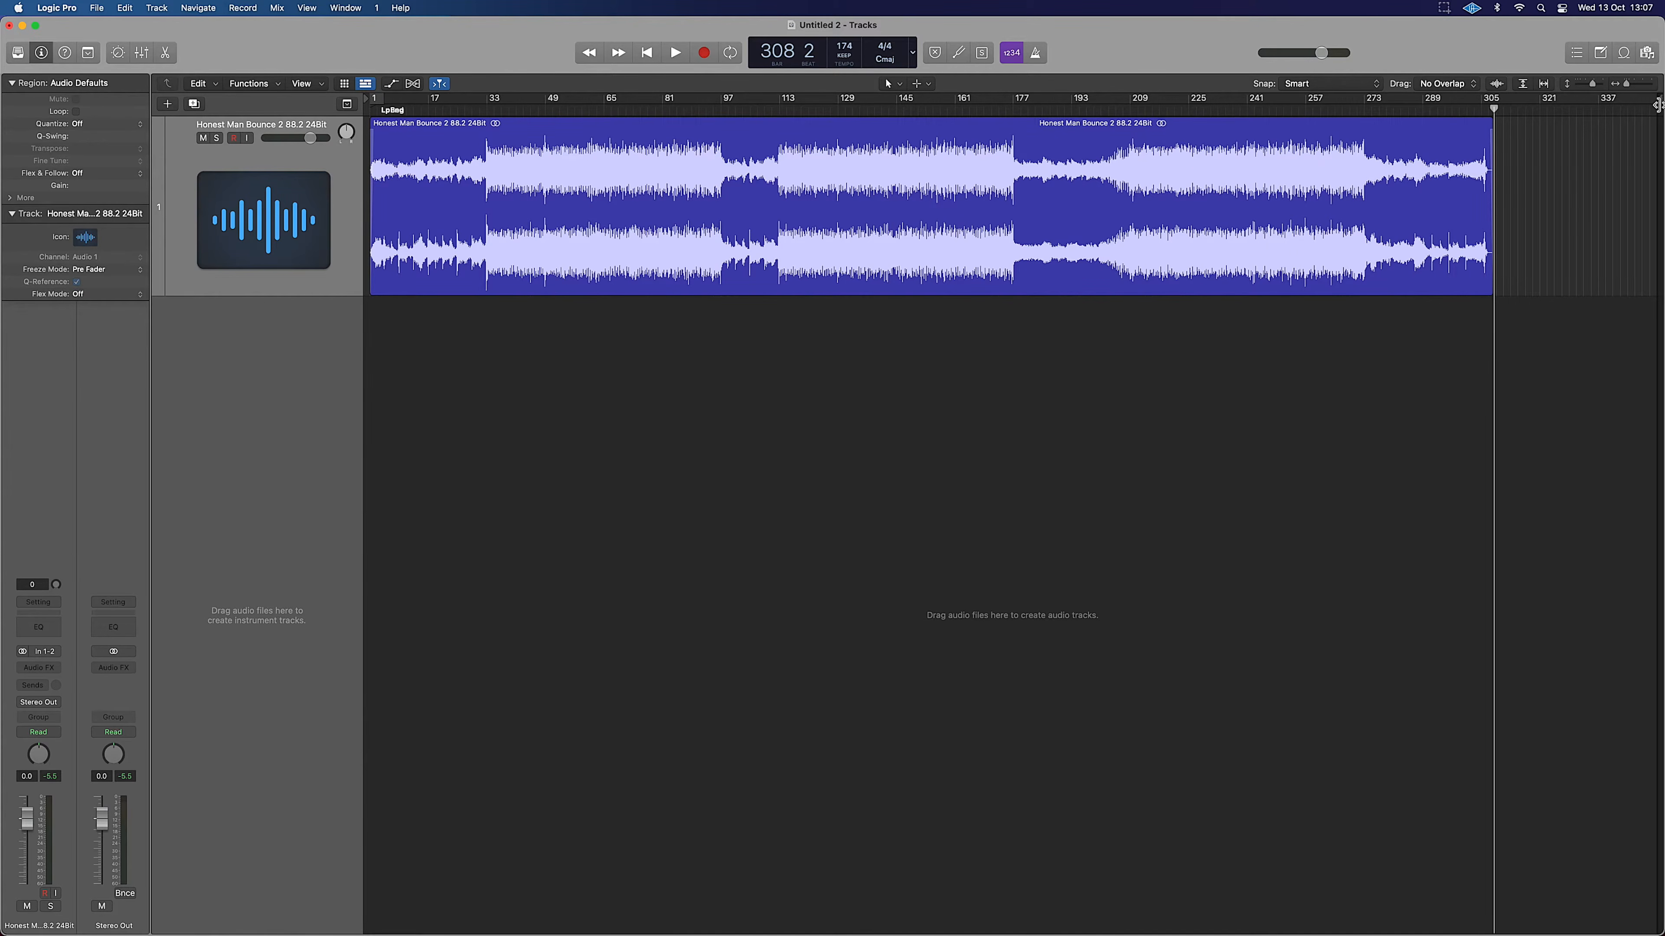
# Move the project end marker to about bar 305 and fit the bounce region in view.
pyautogui.moveTo(1656, 102); pyautogui.dragTo(1495, 103)
pyautogui.click(1429, 143)
pyautogui.press('z')
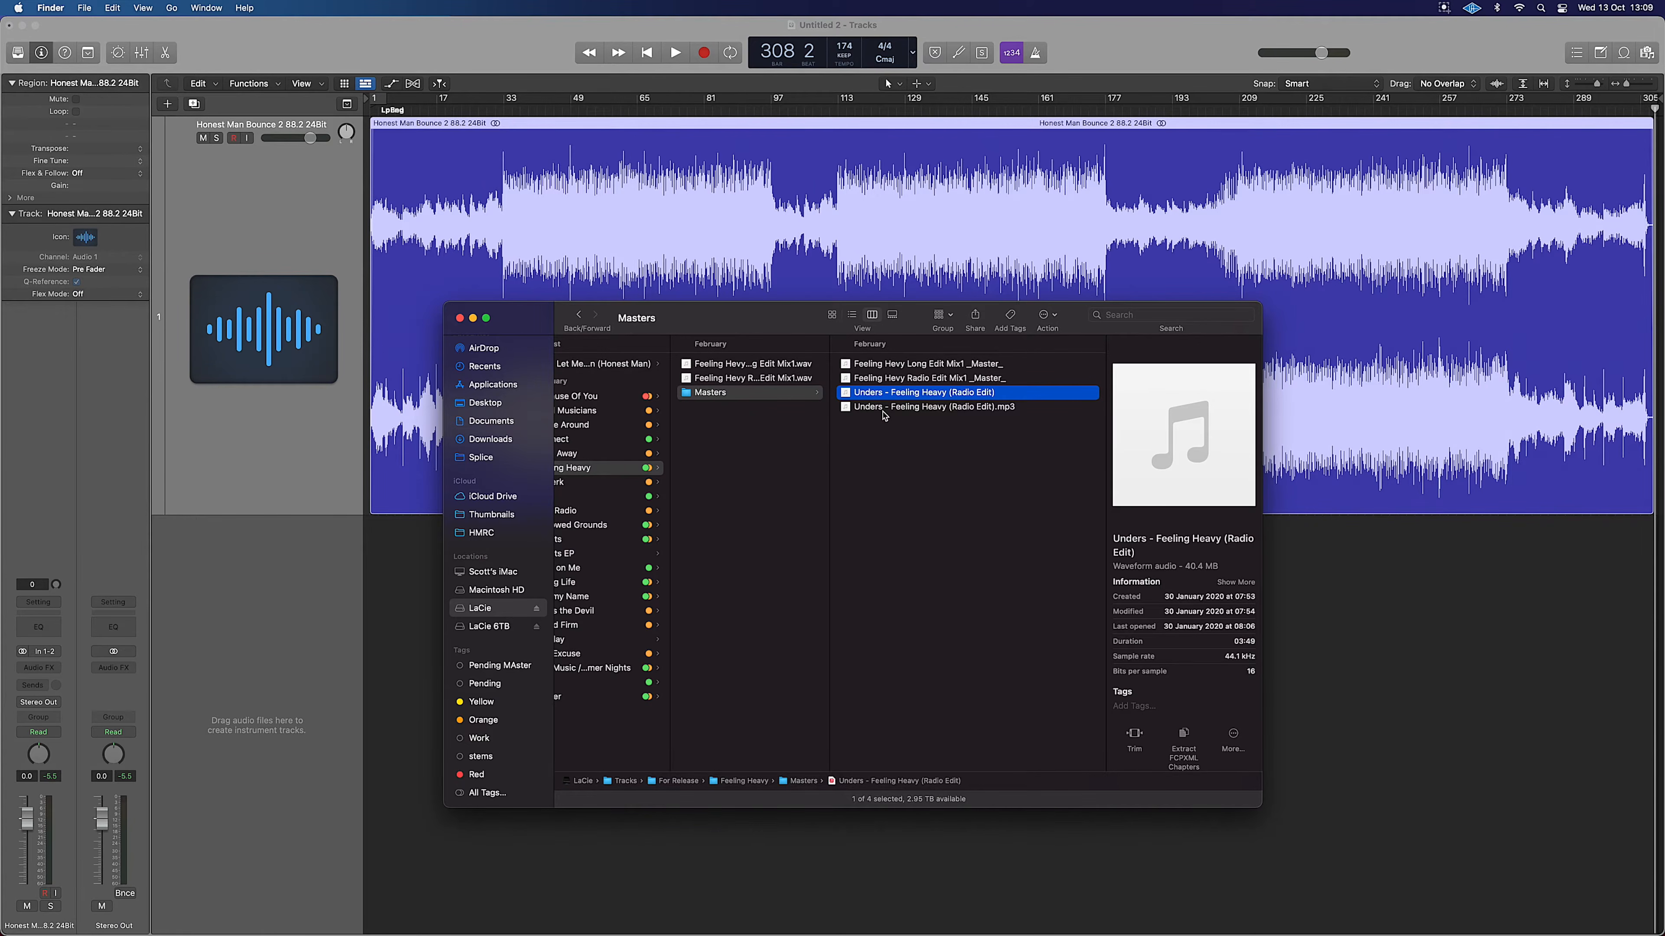
# Import Unders - Feeling Heavy (Radio Edit) as a new track below the bounce and fit both tracks.
pyautogui.moveTo(864, 397); pyautogui.dragTo(379, 627)
pyautogui.moveTo(902, 399); pyautogui.dragTo(377, 619)
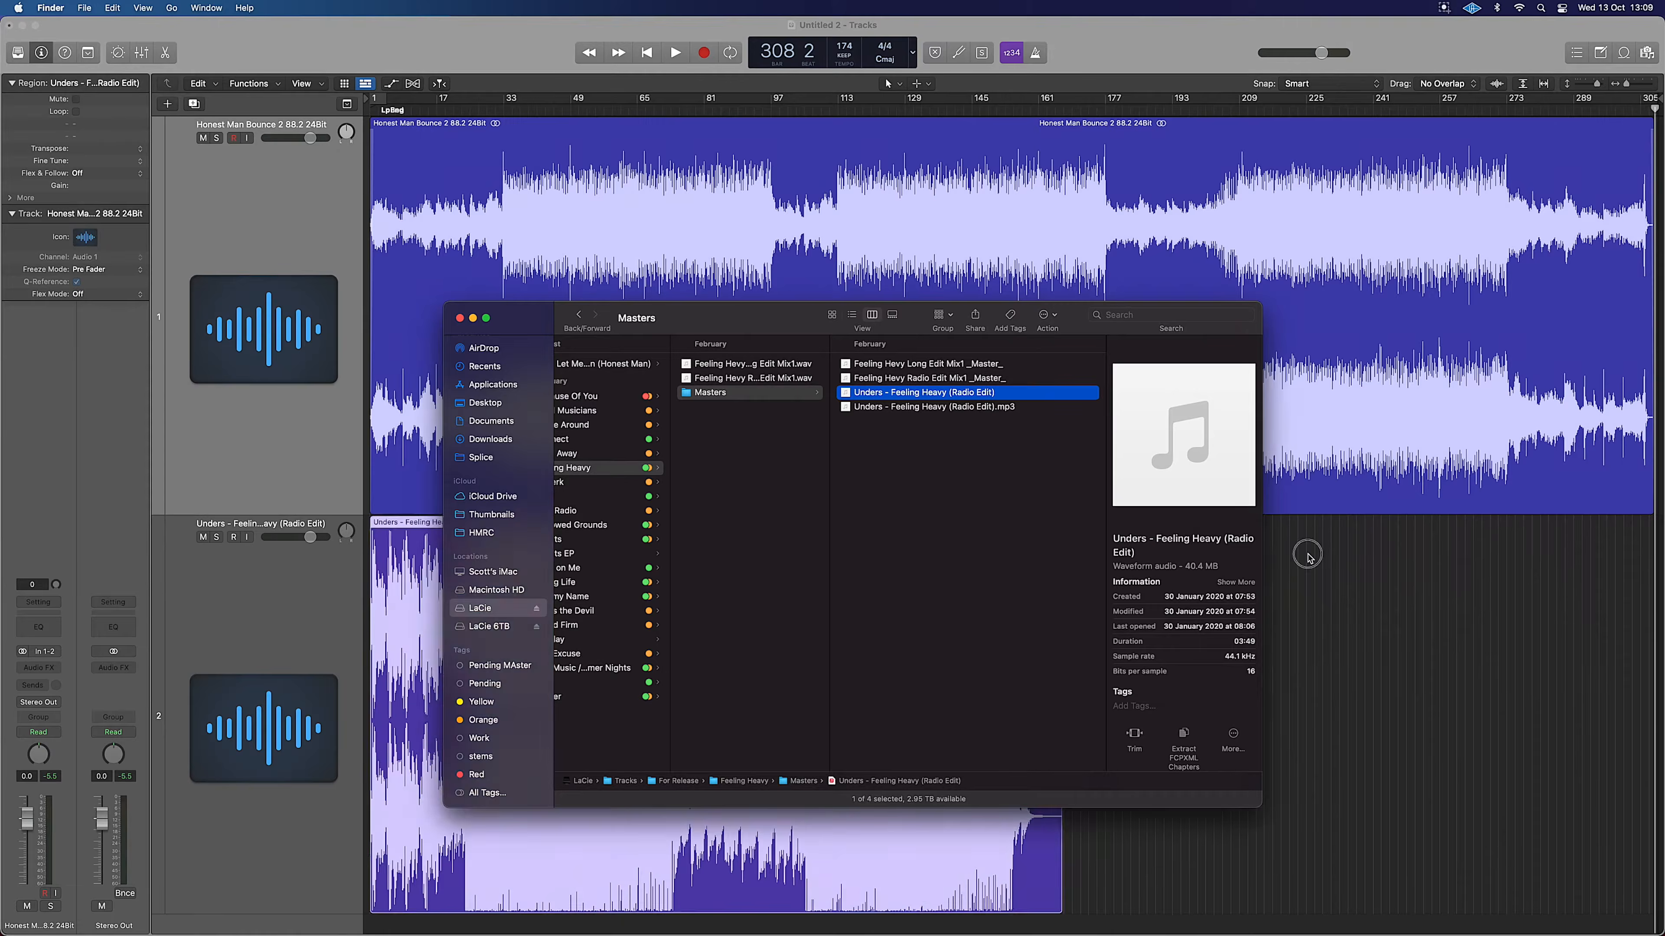
pyautogui.click(1307, 557)
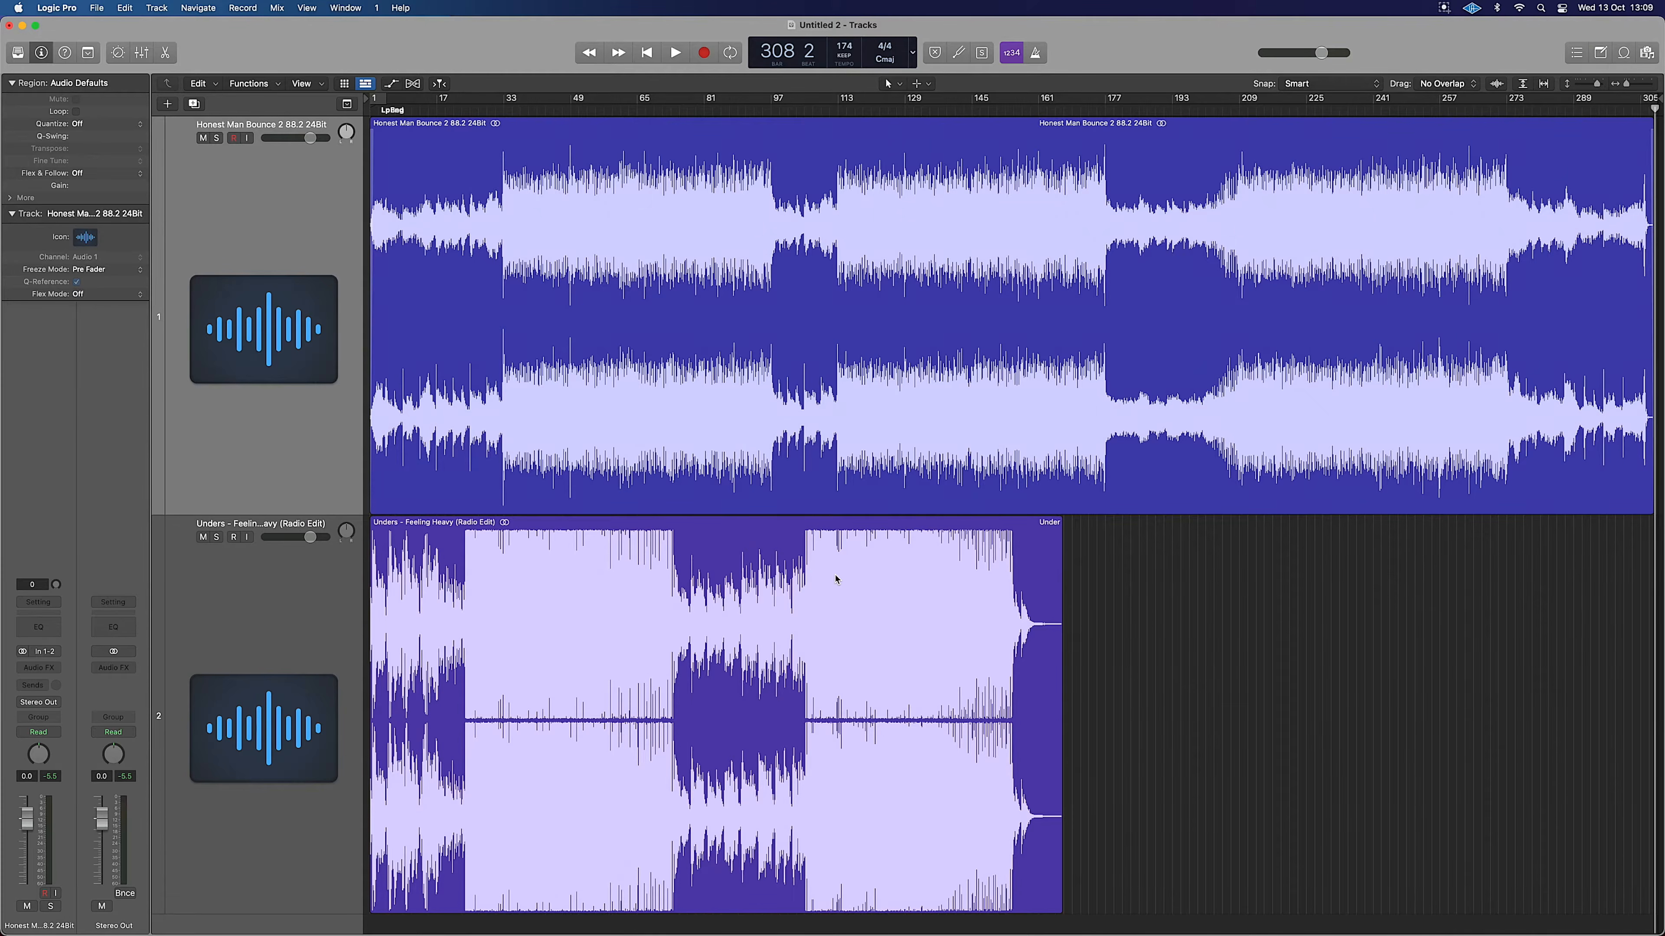
pyautogui.hscroll(15, 836, 577)
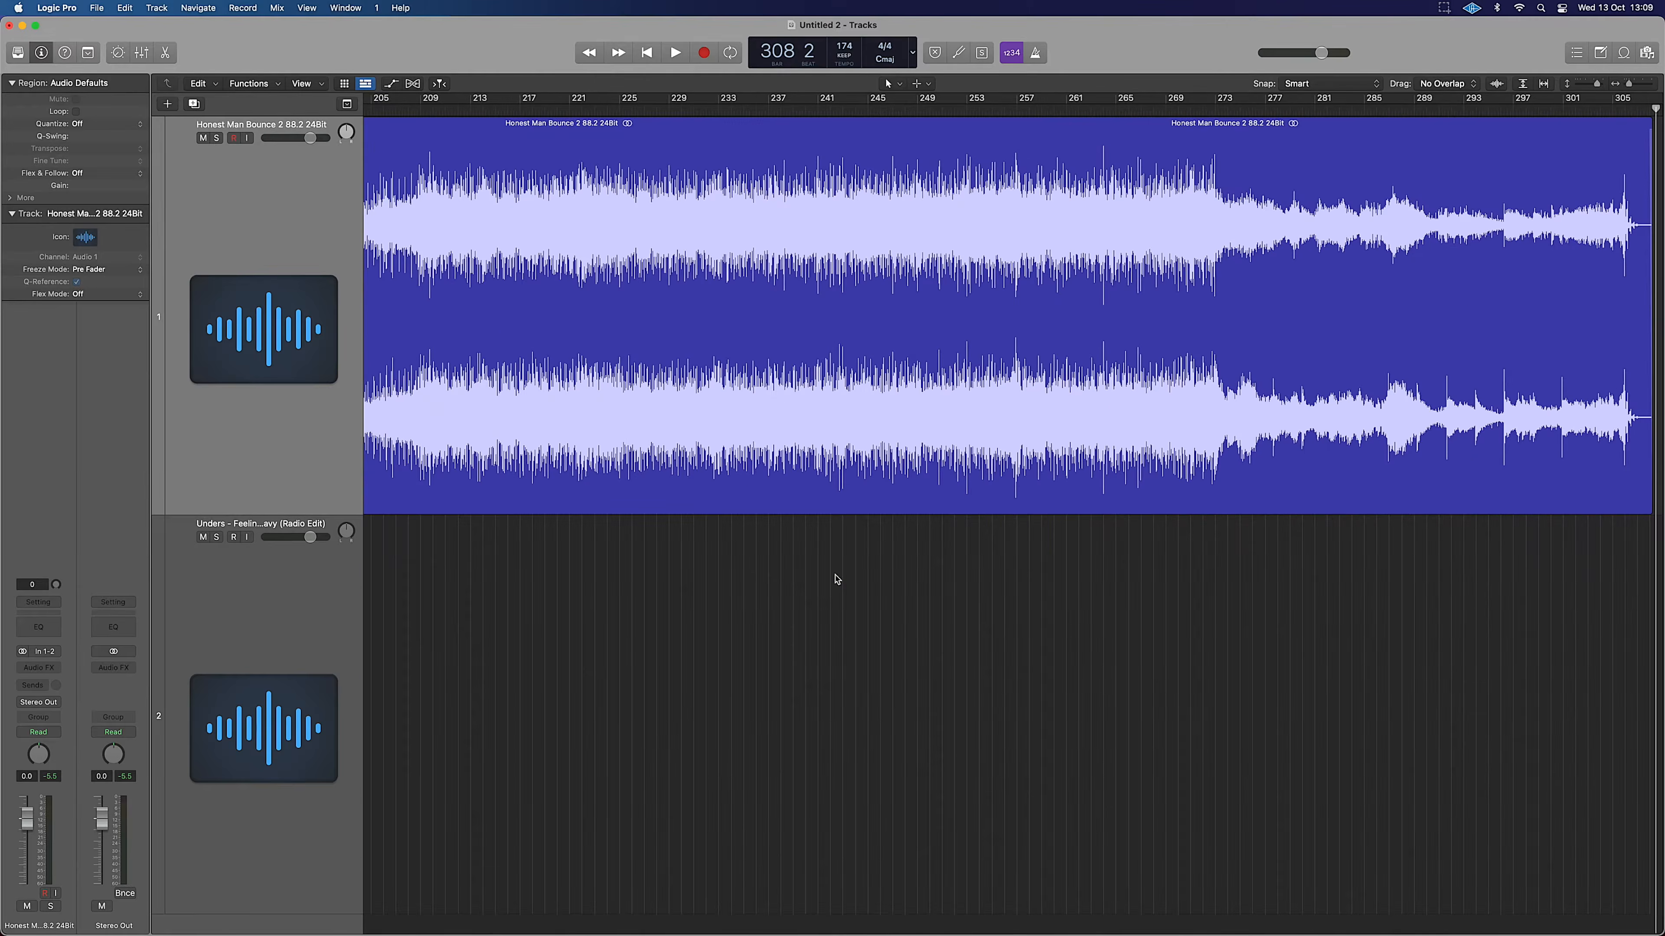
pyautogui.press('z')
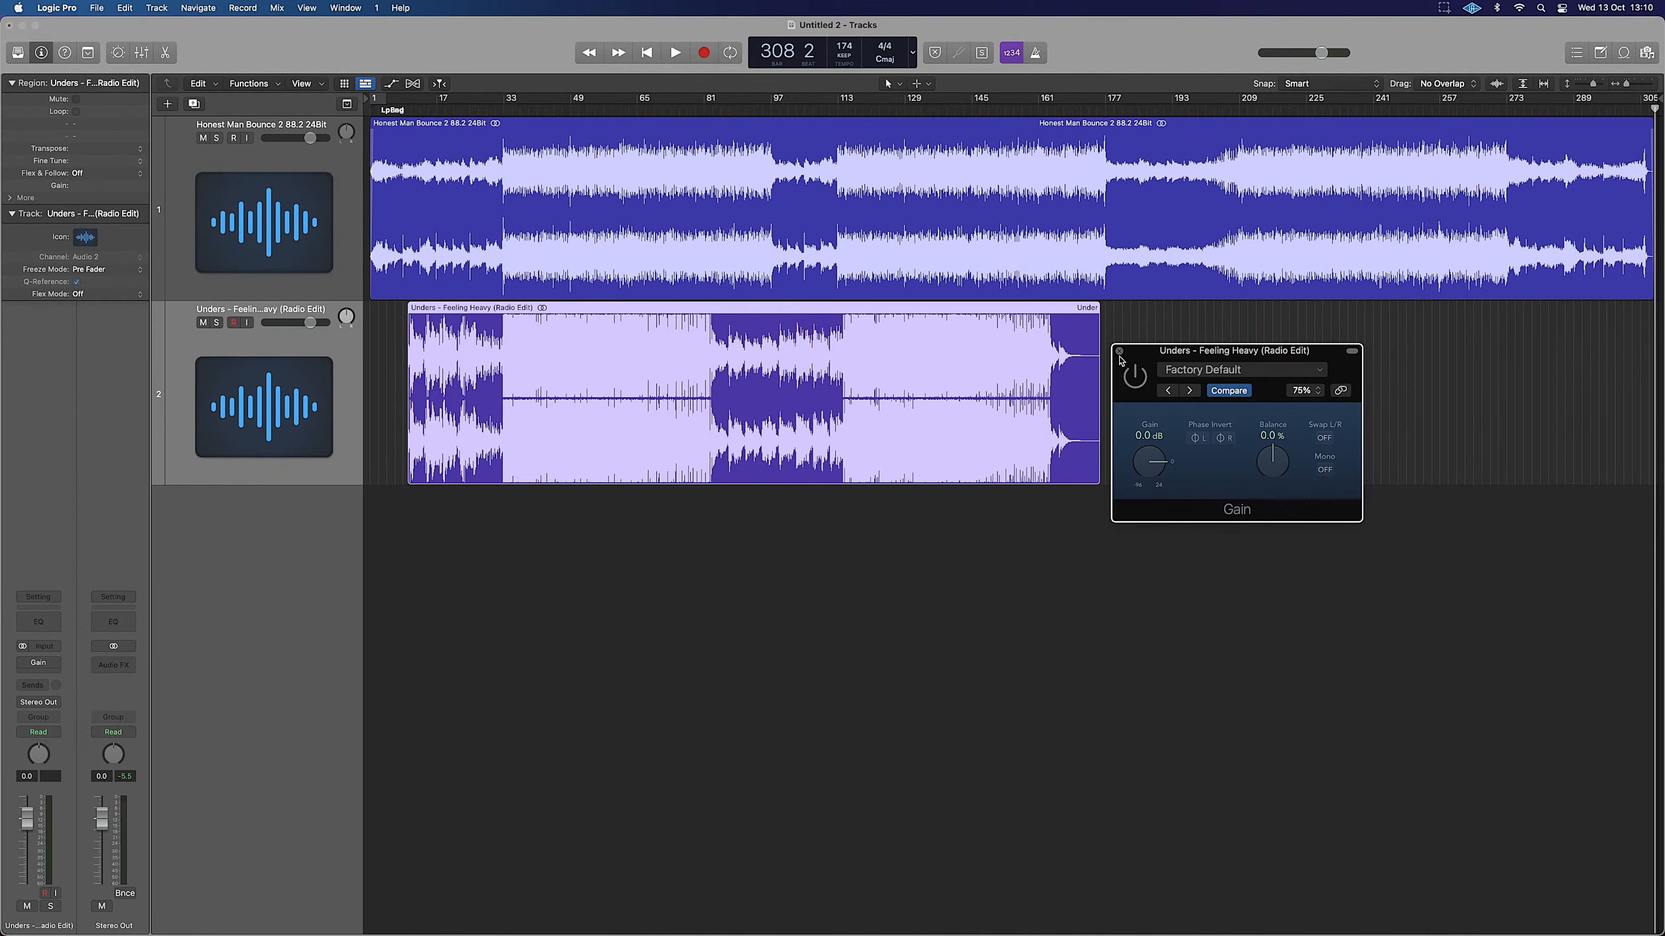
pyautogui.click(1122, 354)
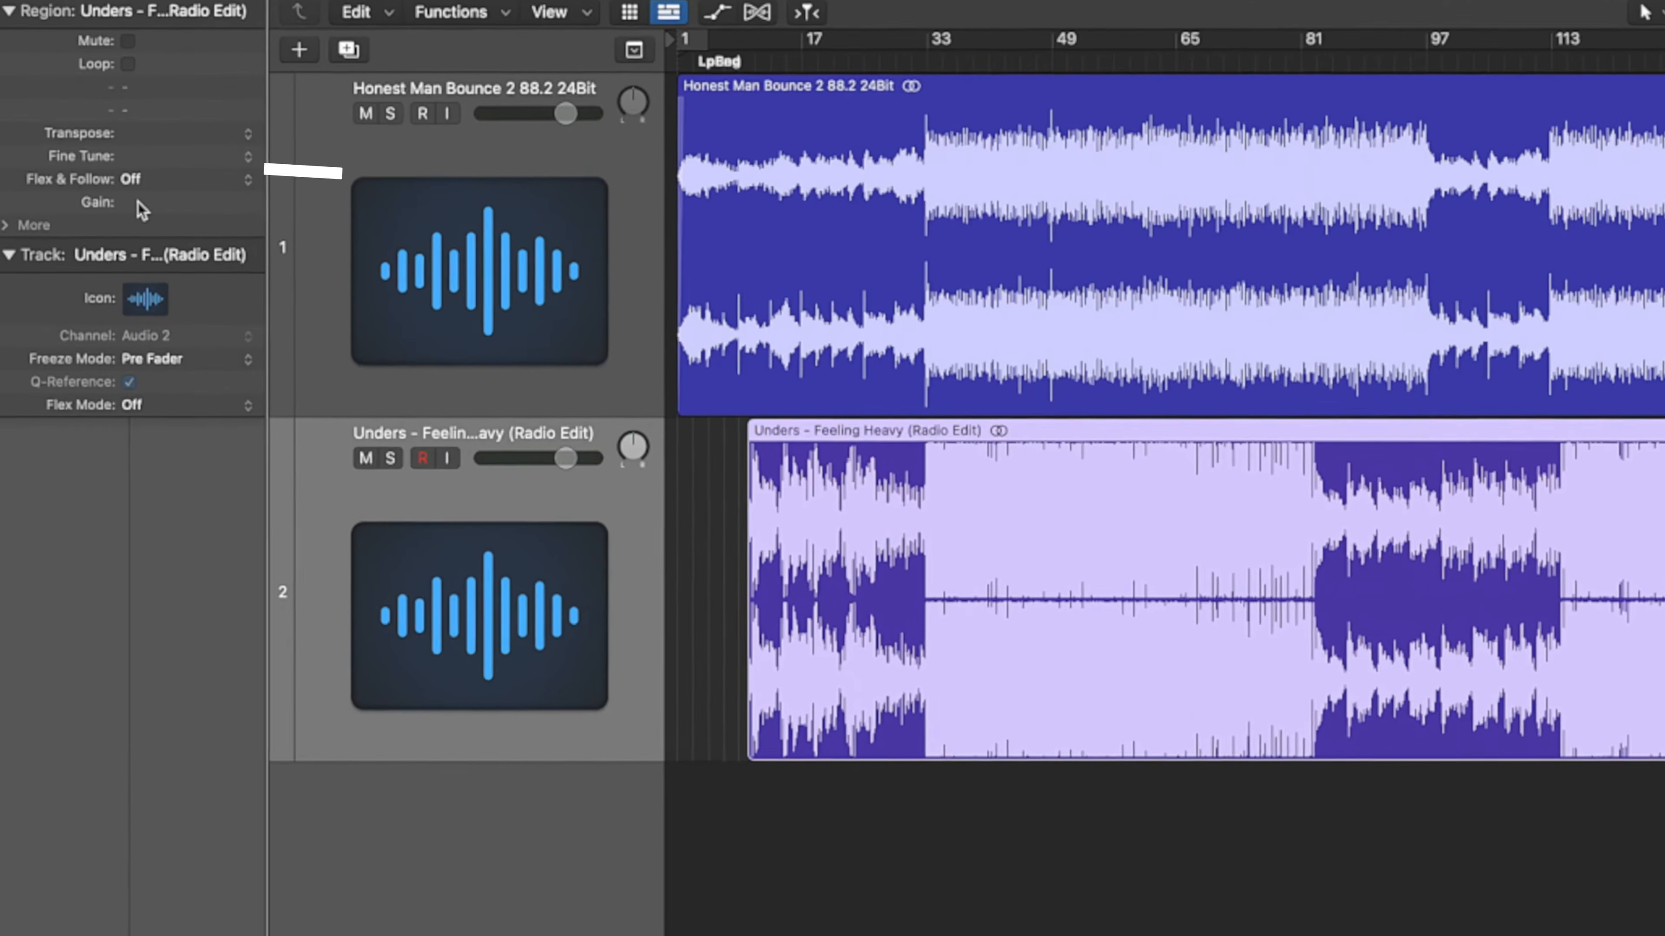
# Set the reference region's gain to -12 dB.
pyautogui.doubleClick(138, 202)
pyautogui.write('-12')
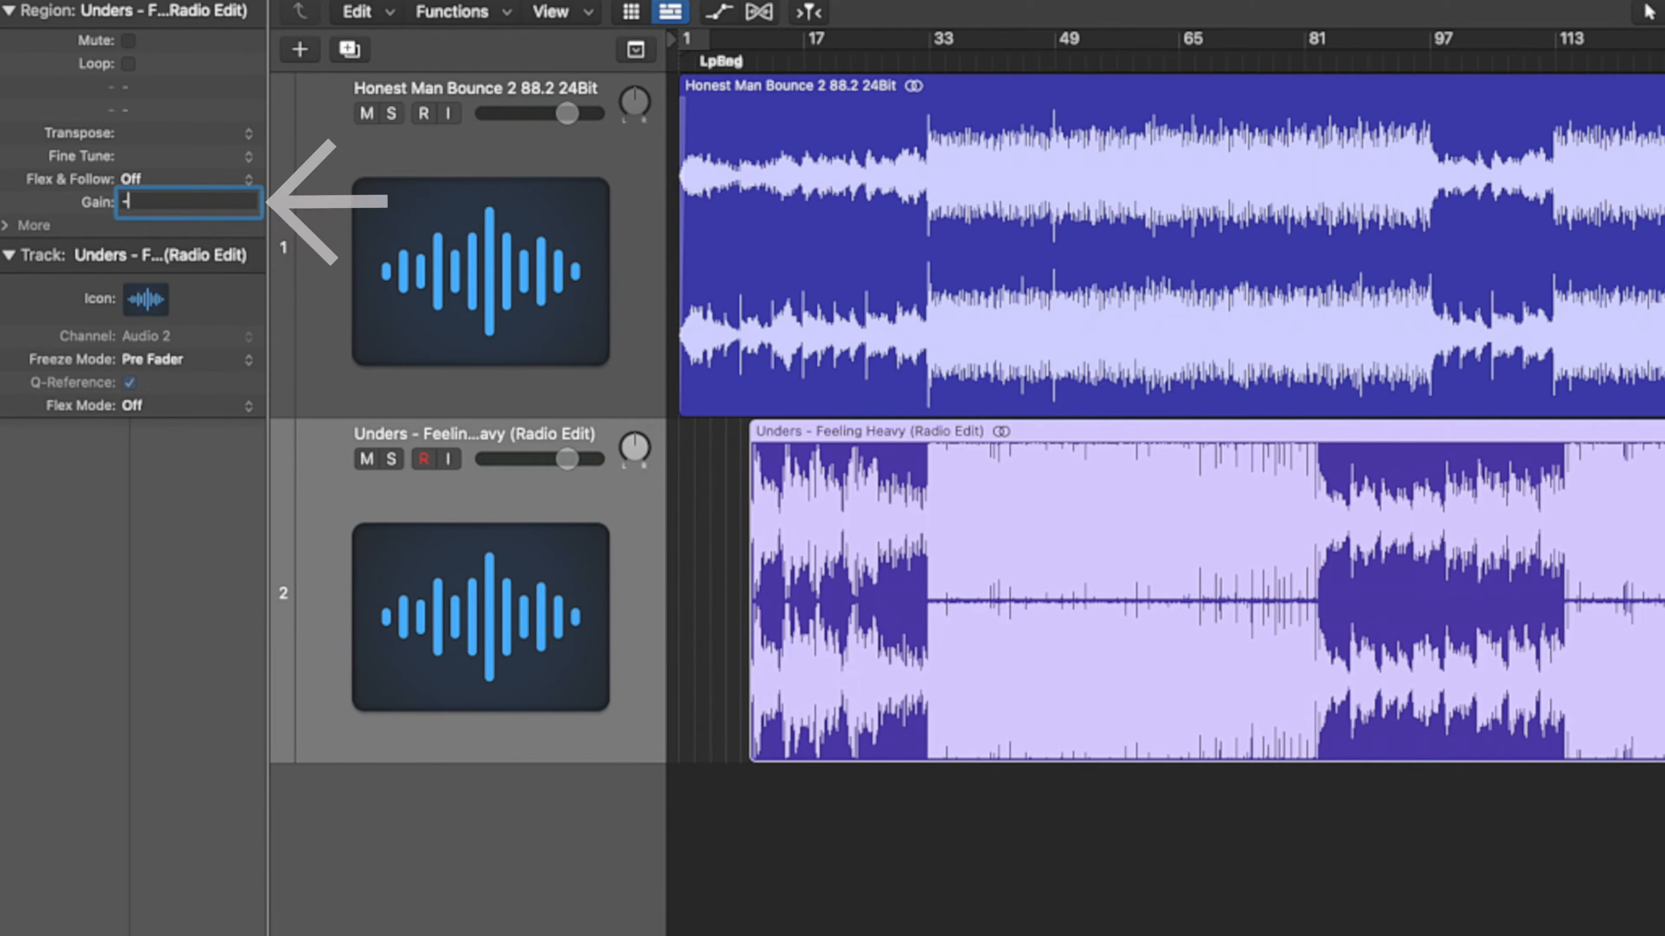
pyautogui.press('Return')
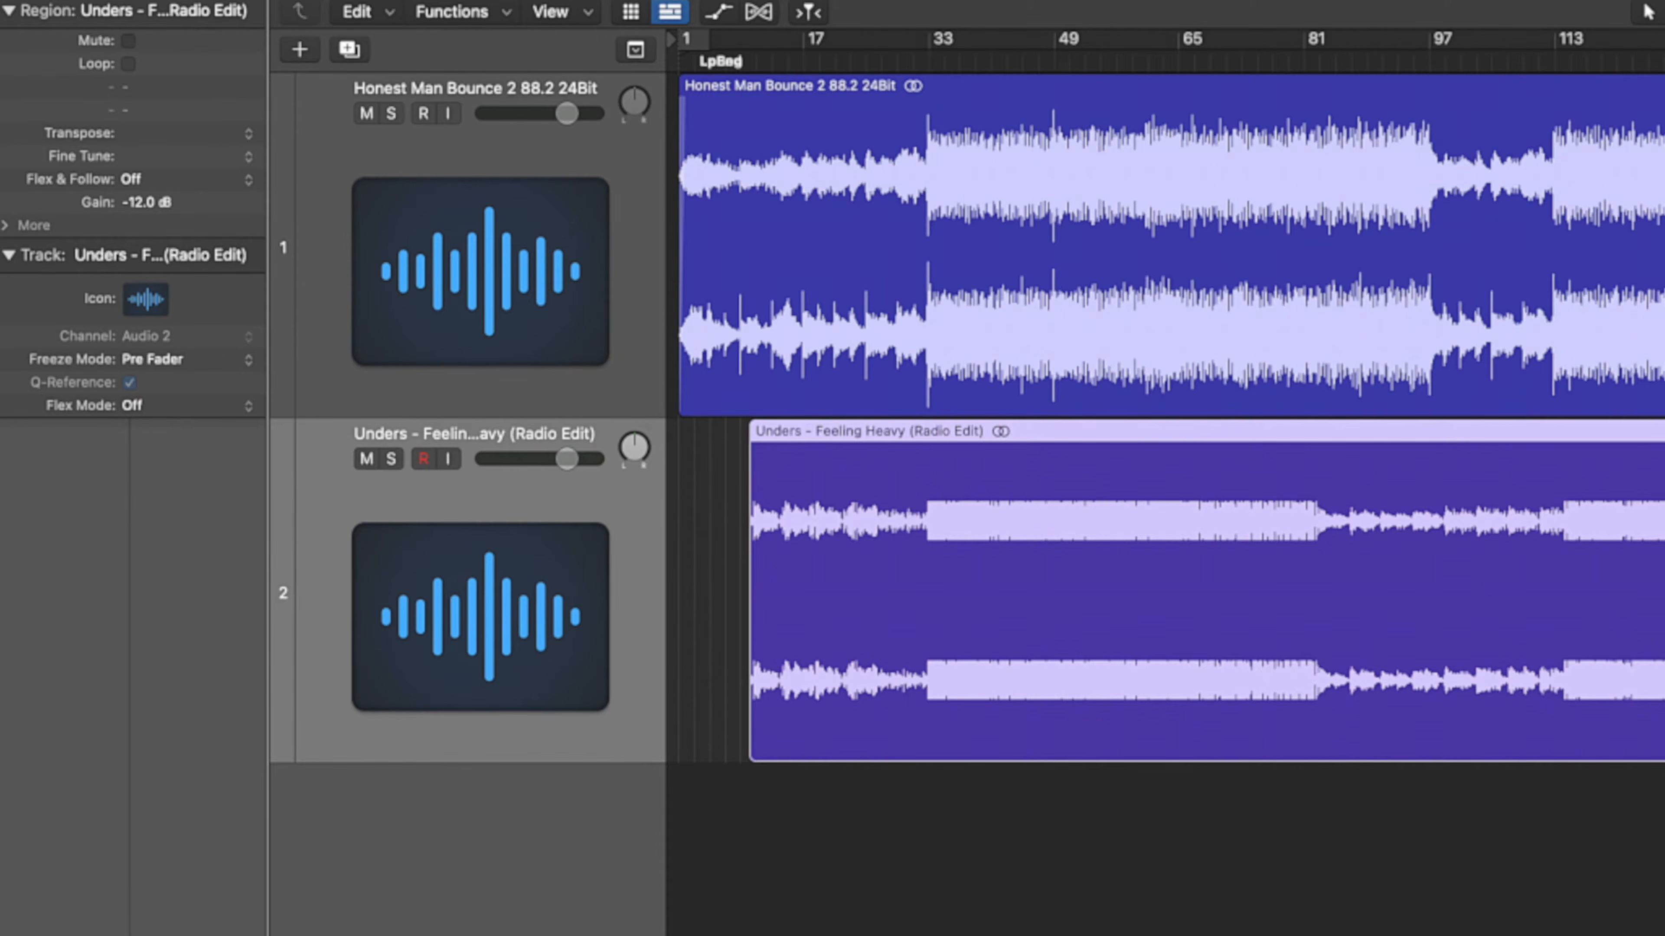
# From bar 33, alternate solo between bounce and reference, ending on the bounce, then move the reference up.
pyautogui.click(928, 58)
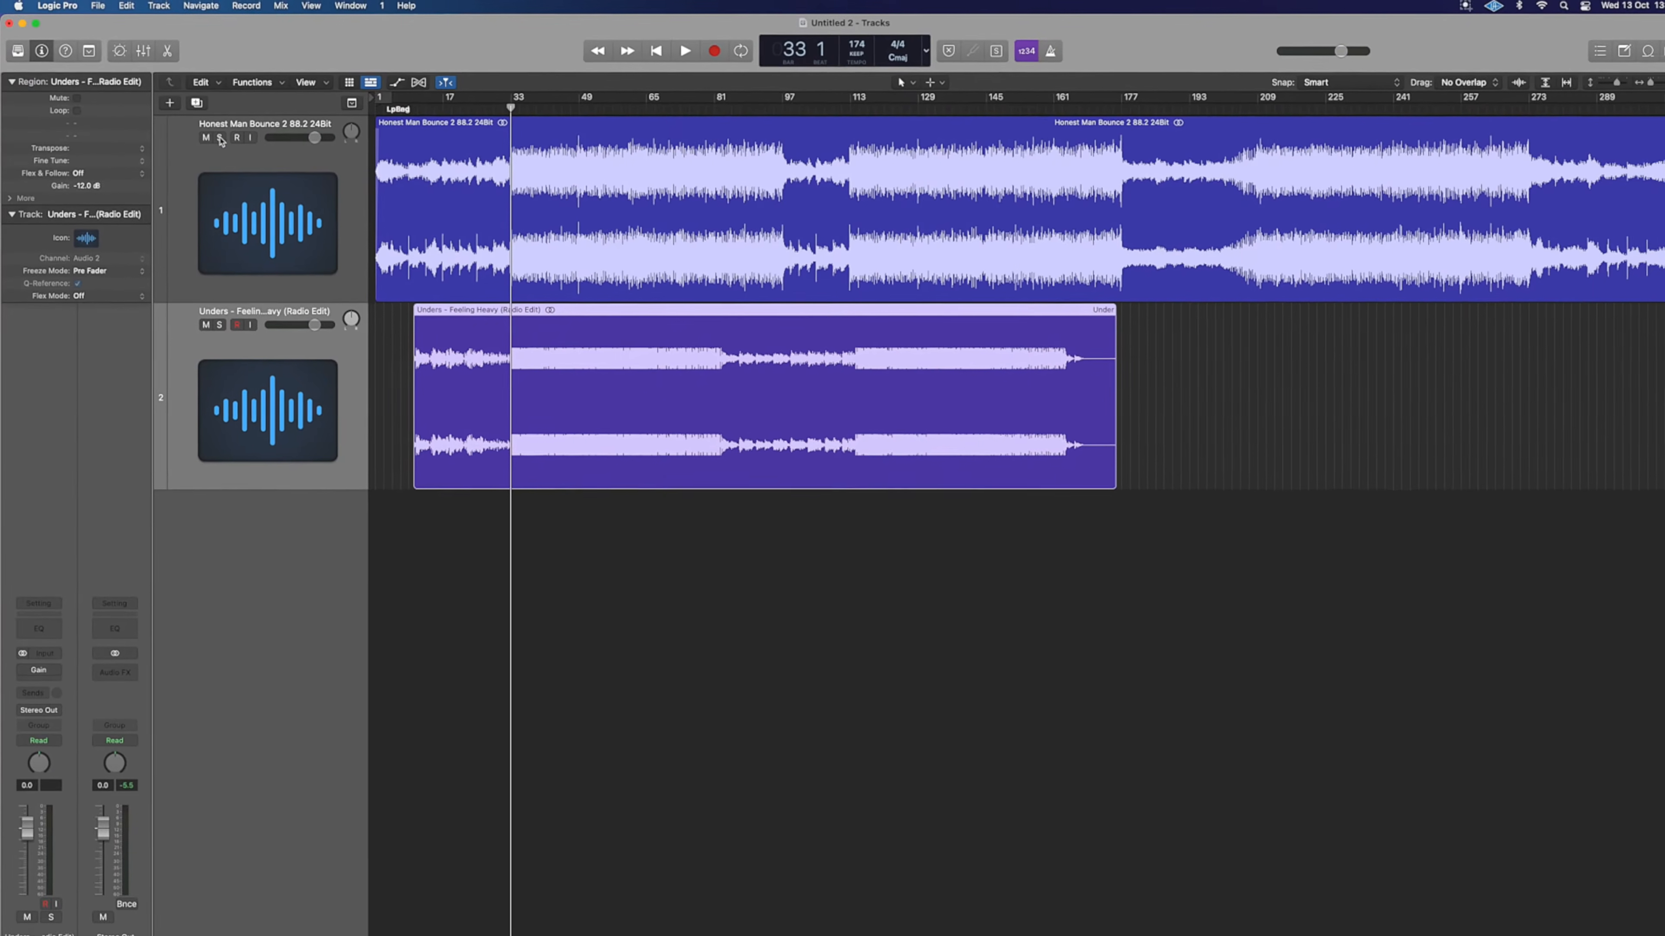
pyautogui.click(252, 137)
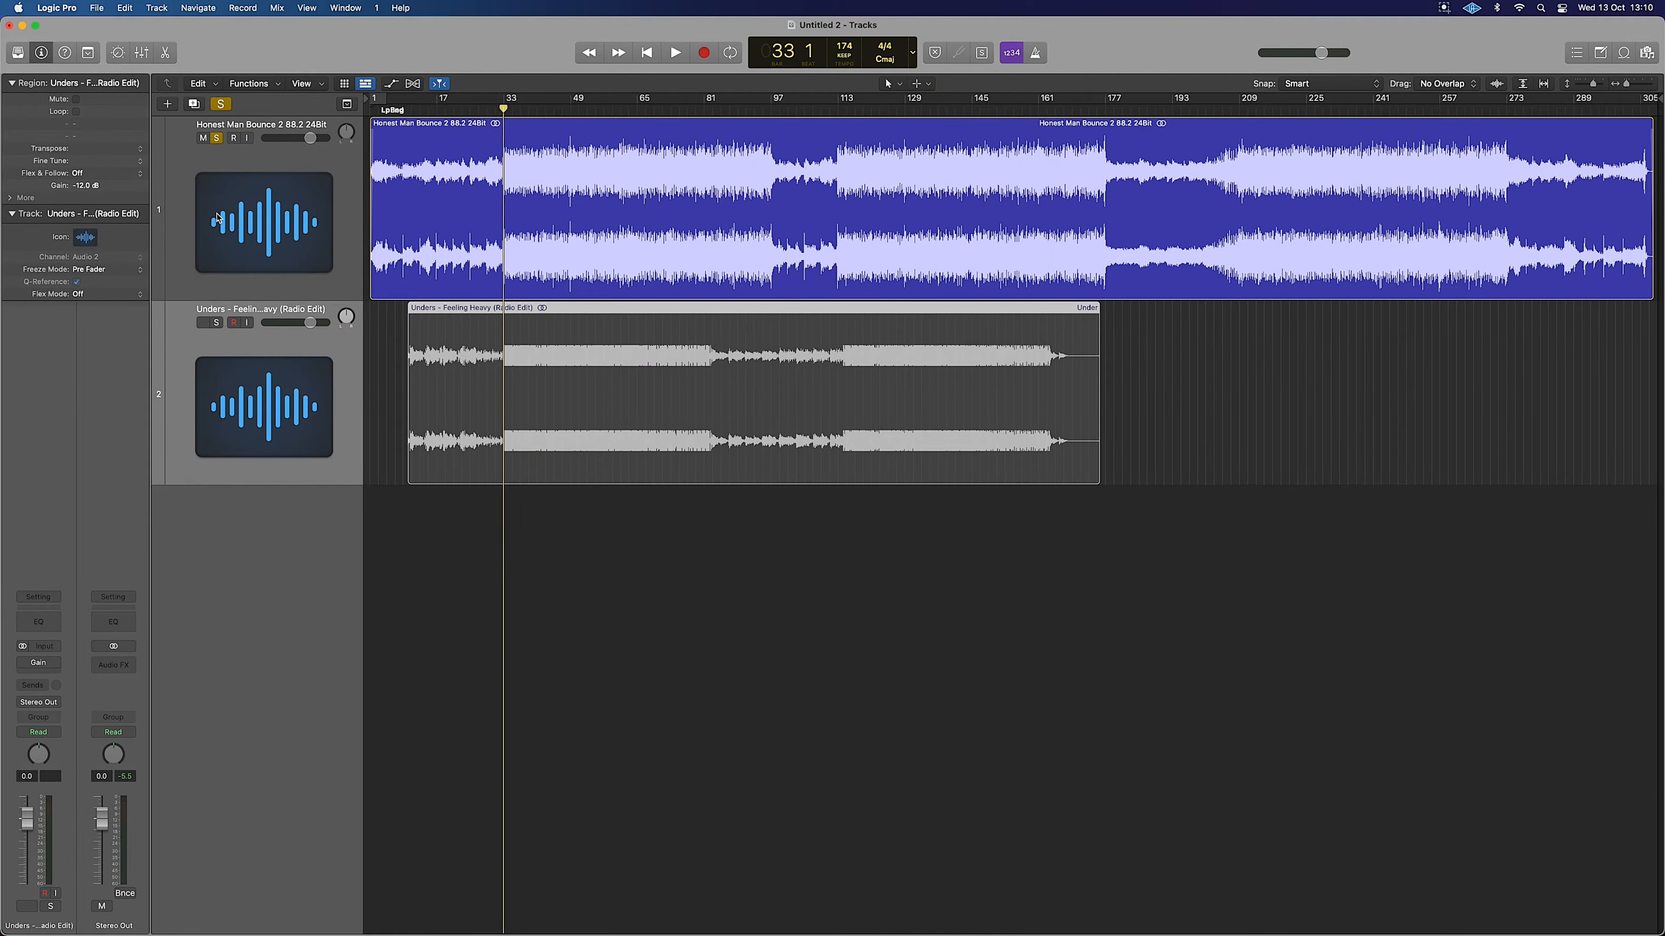
pyautogui.click(216, 322)
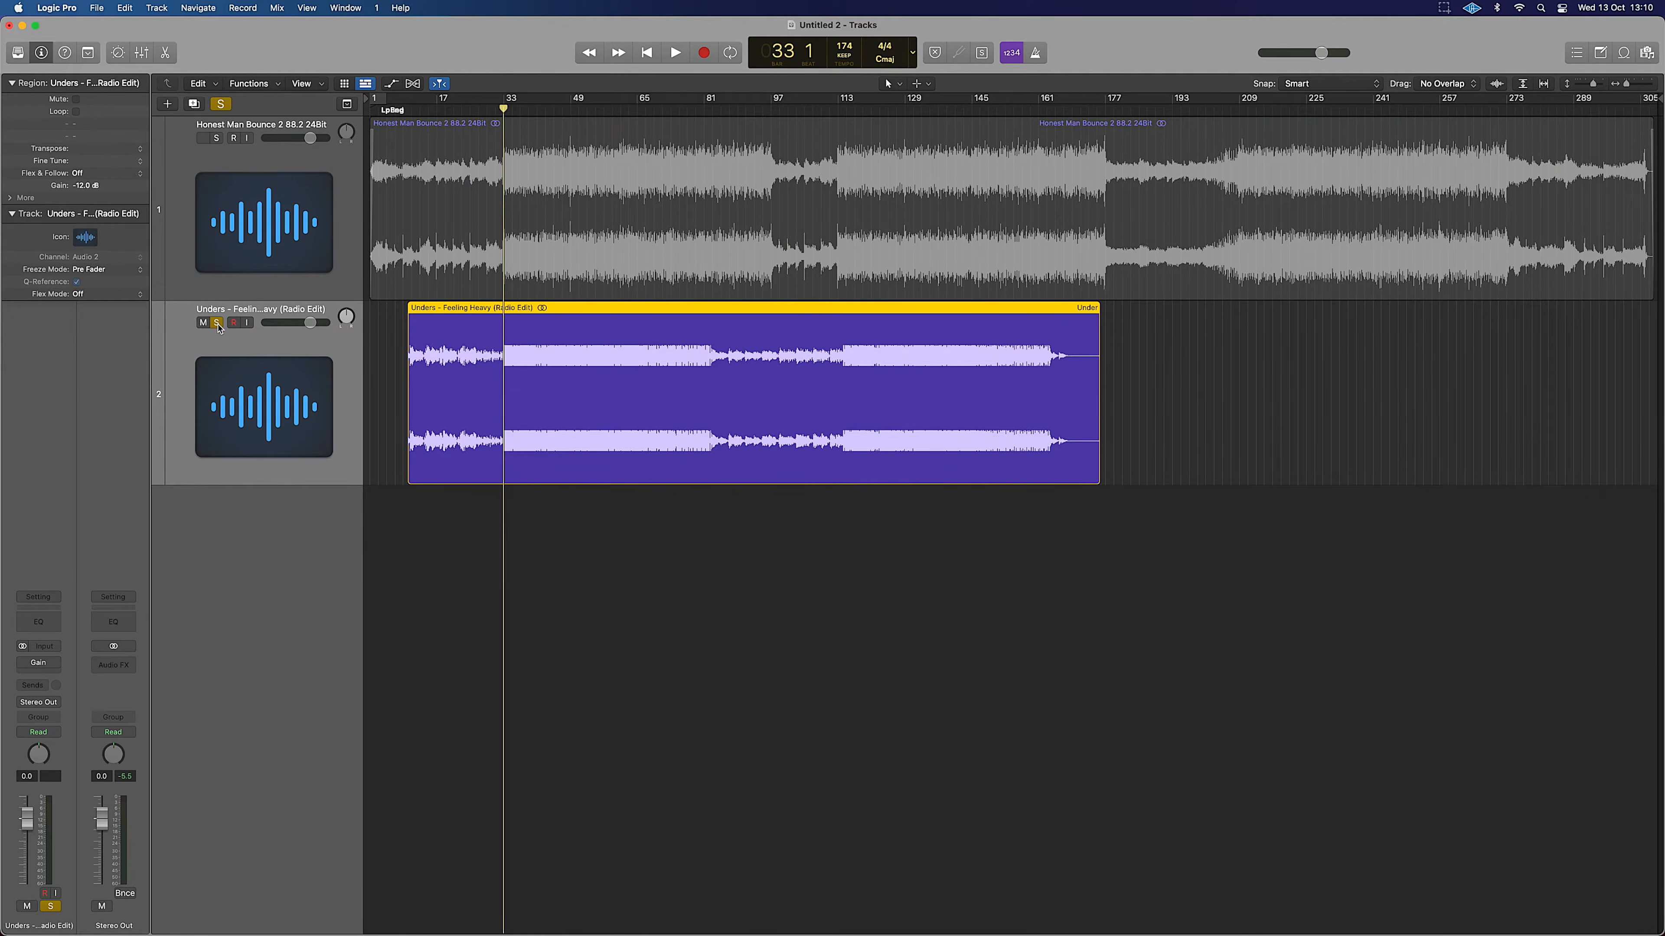
pyautogui.click(216, 138)
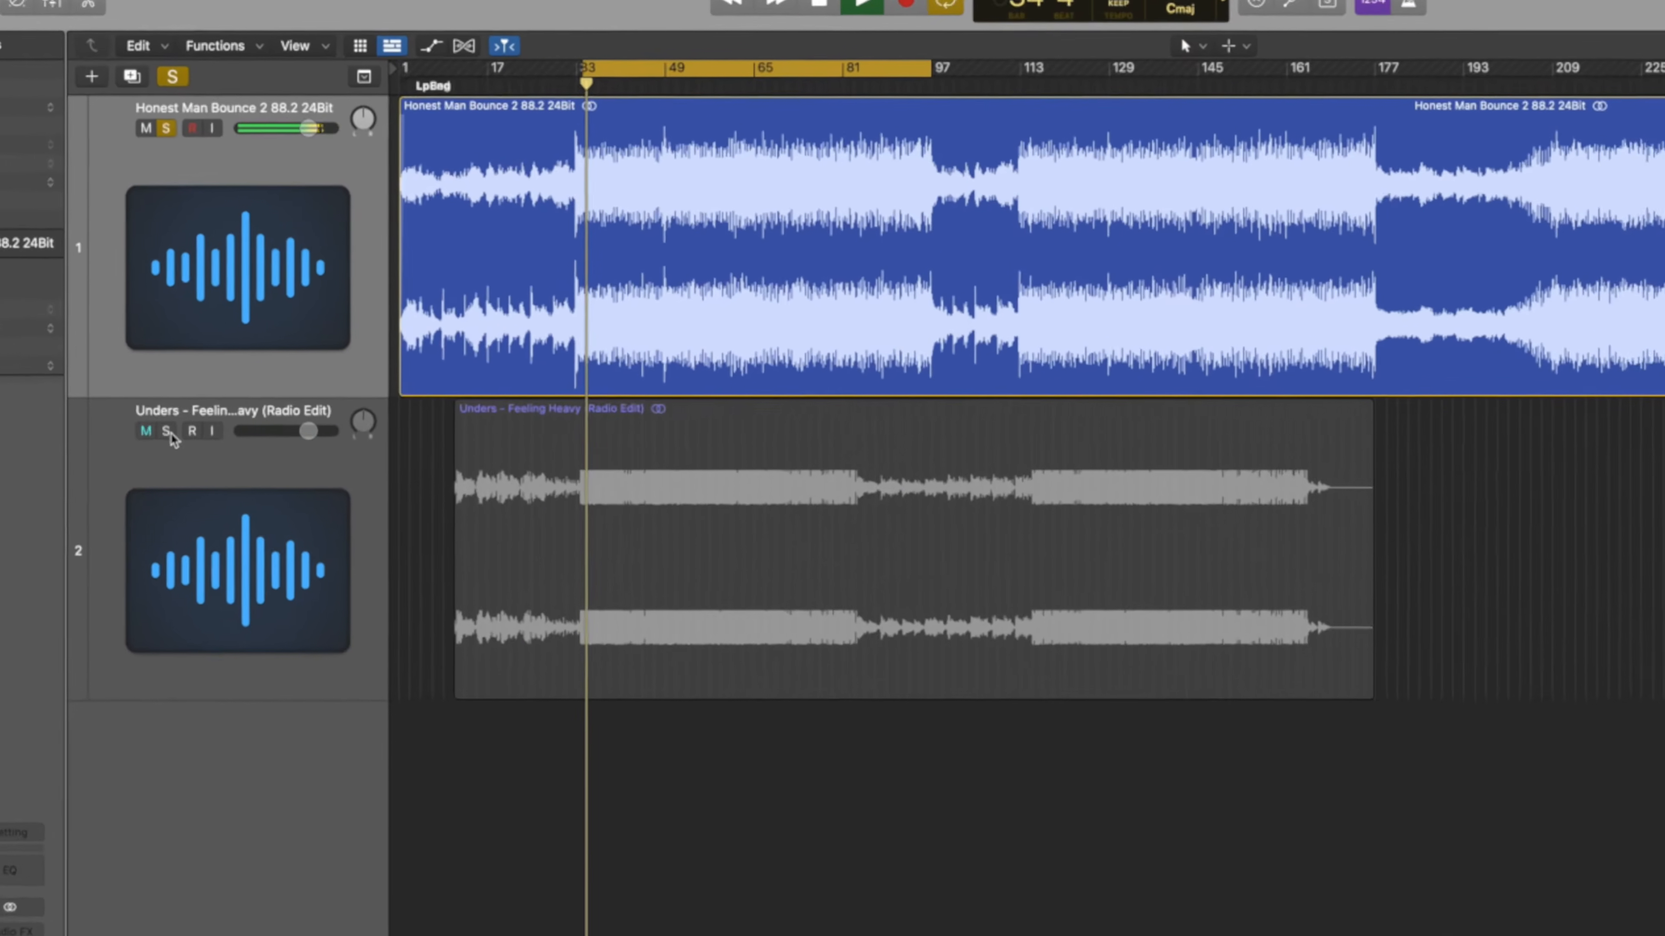
pyautogui.keyDown('alt'); pyautogui.click(218, 323); pyautogui.keyUp('alt')
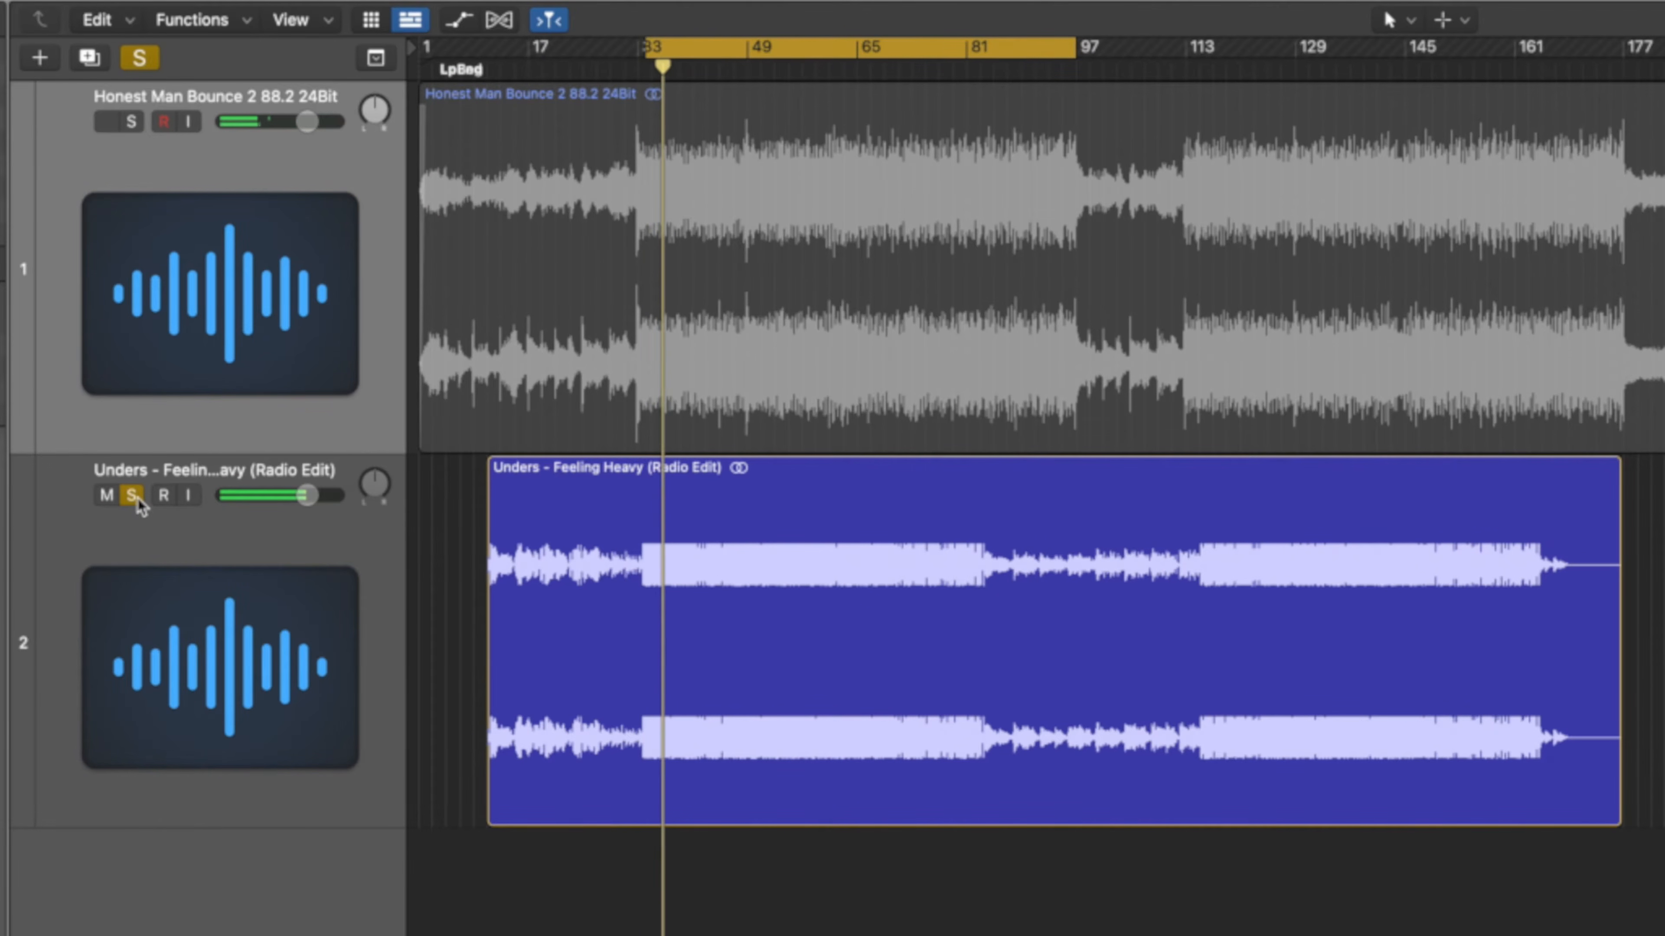
pyautogui.keyDown('alt'); pyautogui.click(132, 121); pyautogui.keyUp('alt')
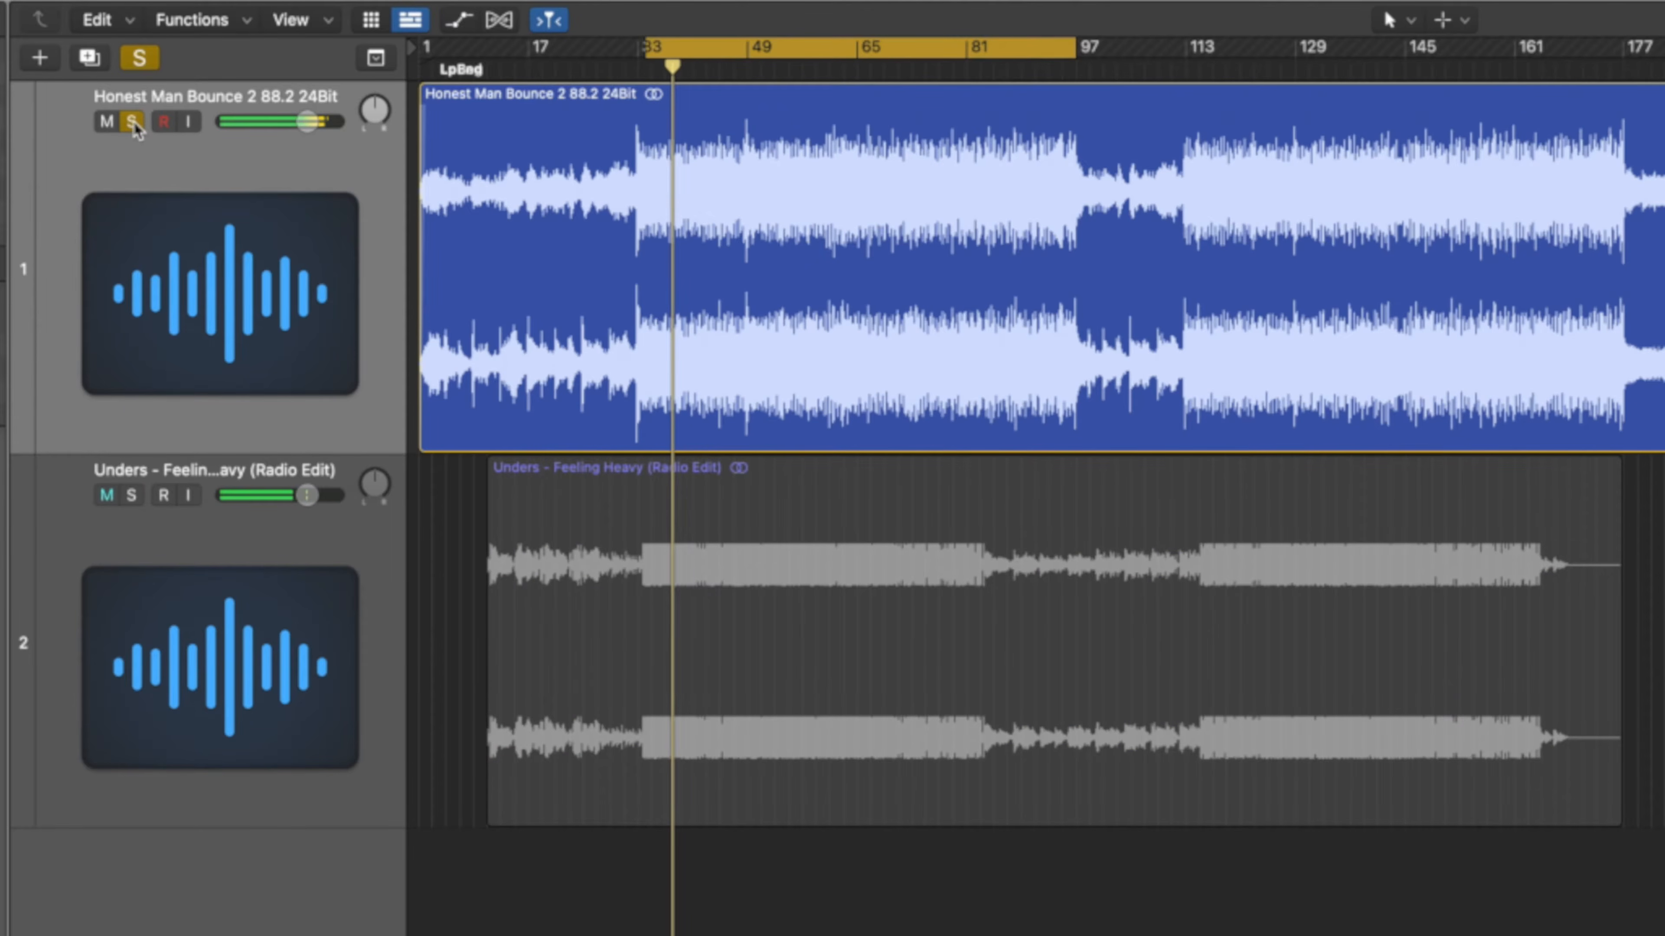
pyautogui.keyDown('alt'); pyautogui.click(136, 498); pyautogui.keyUp('alt')
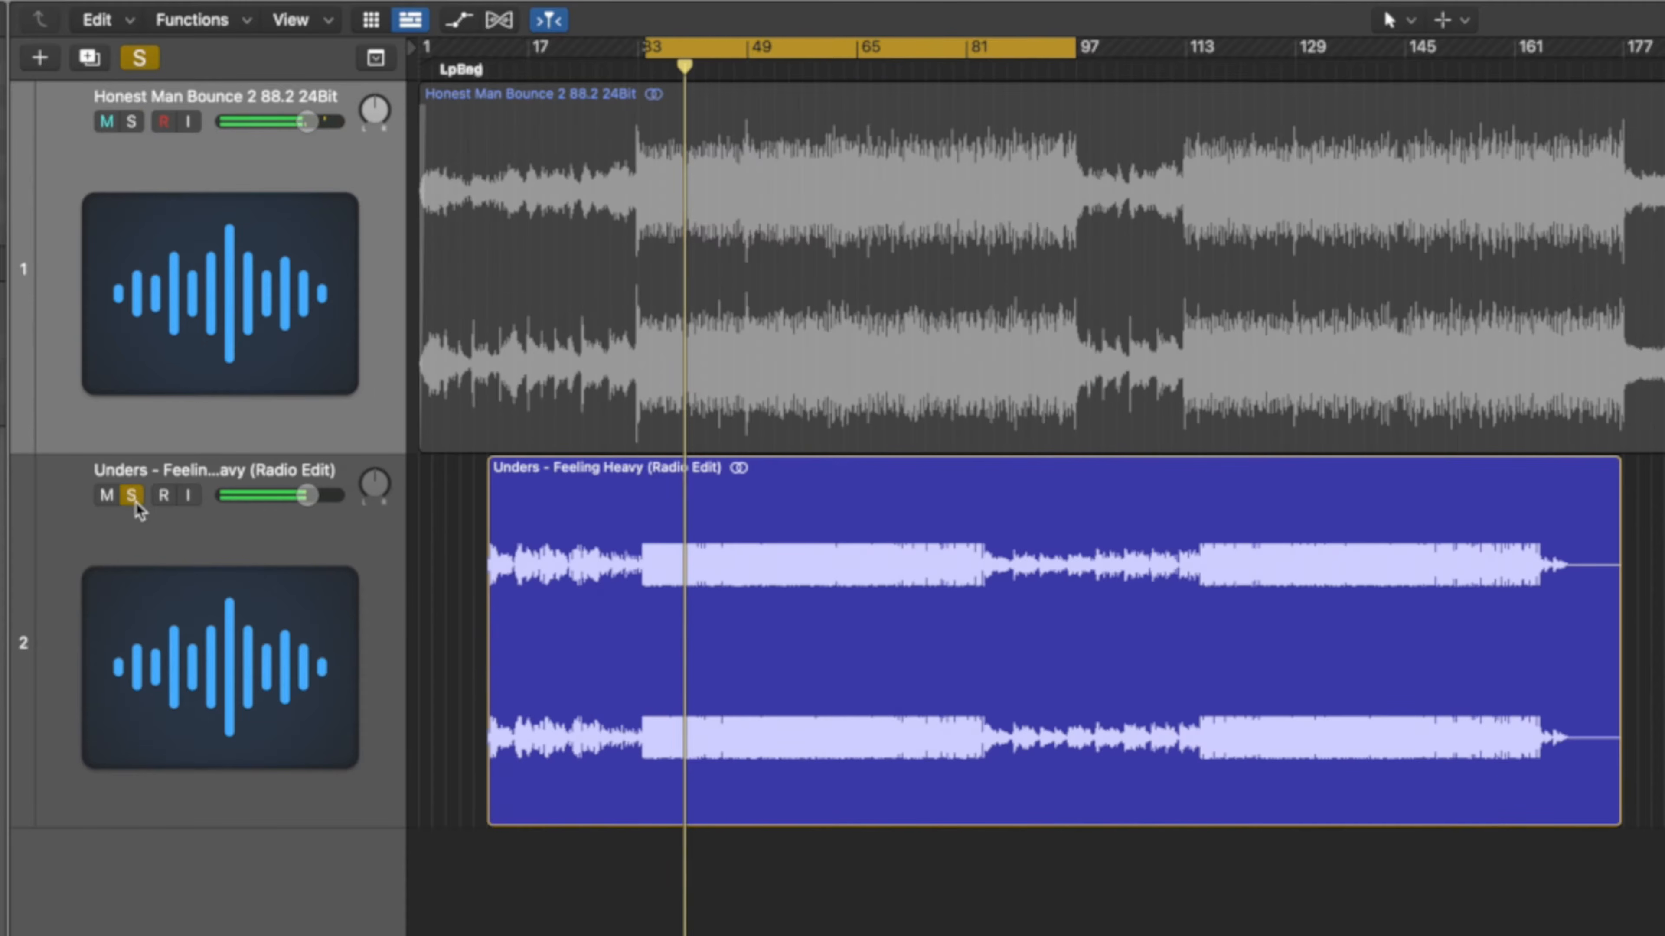
pyautogui.keyDown('alt'); pyautogui.click(132, 122); pyautogui.keyUp('alt')
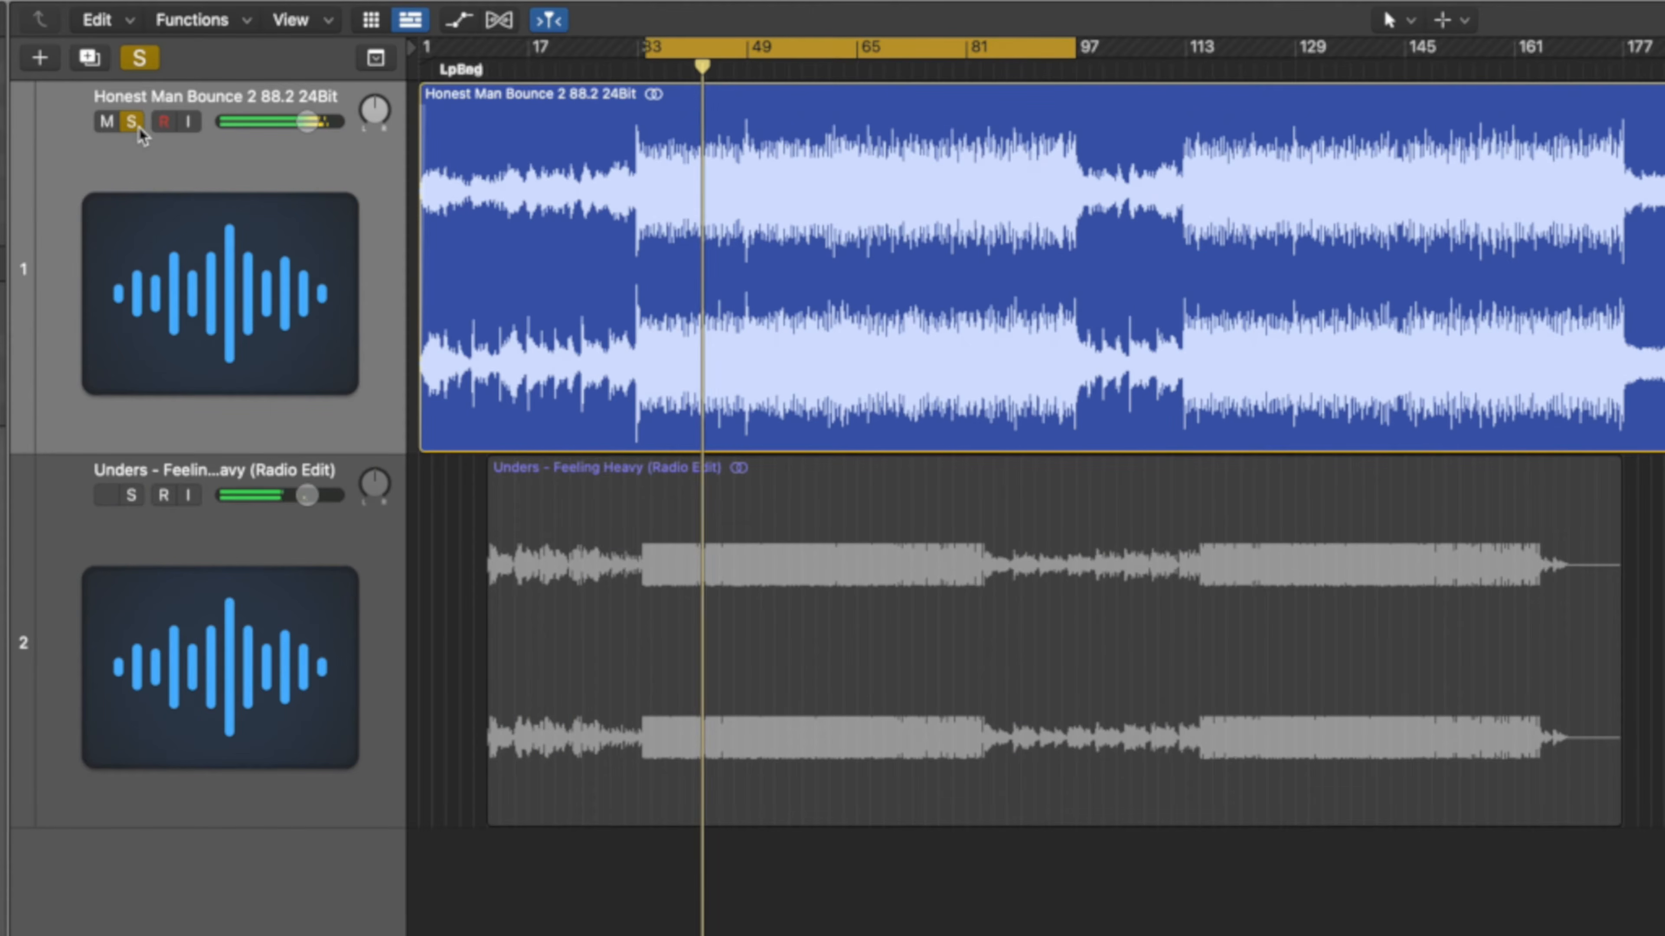
pyautogui.keyDown('alt'); pyautogui.click(137, 499); pyautogui.keyUp('alt')
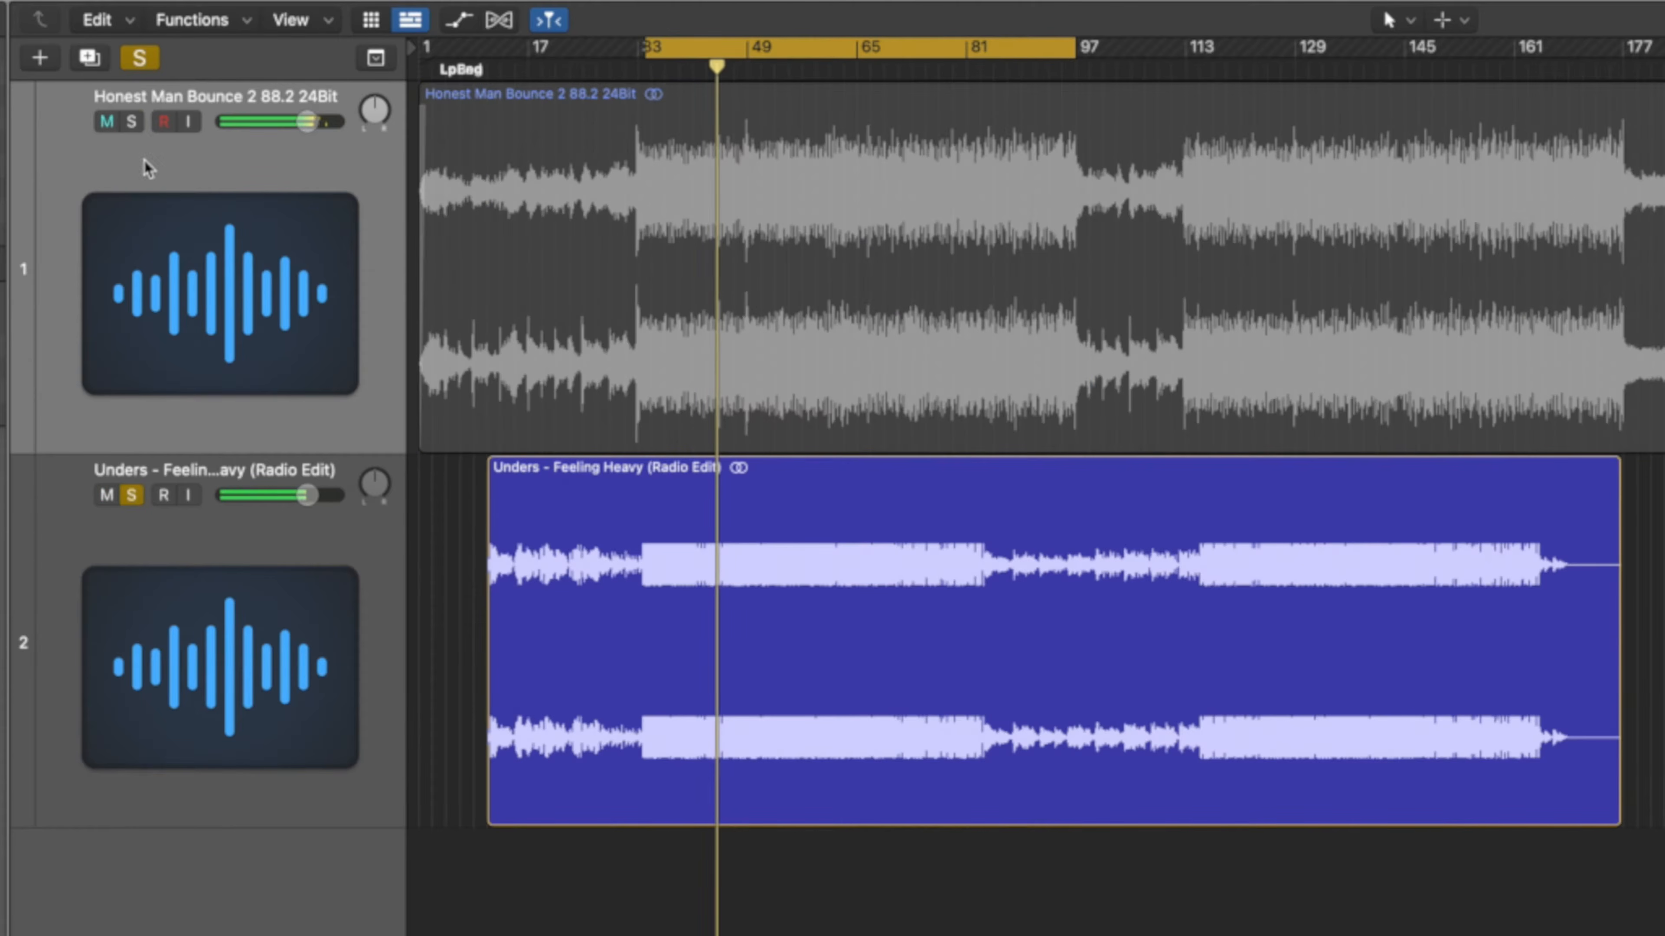
pyautogui.keyDown('alt'); pyautogui.click(131, 121); pyautogui.keyUp('alt')
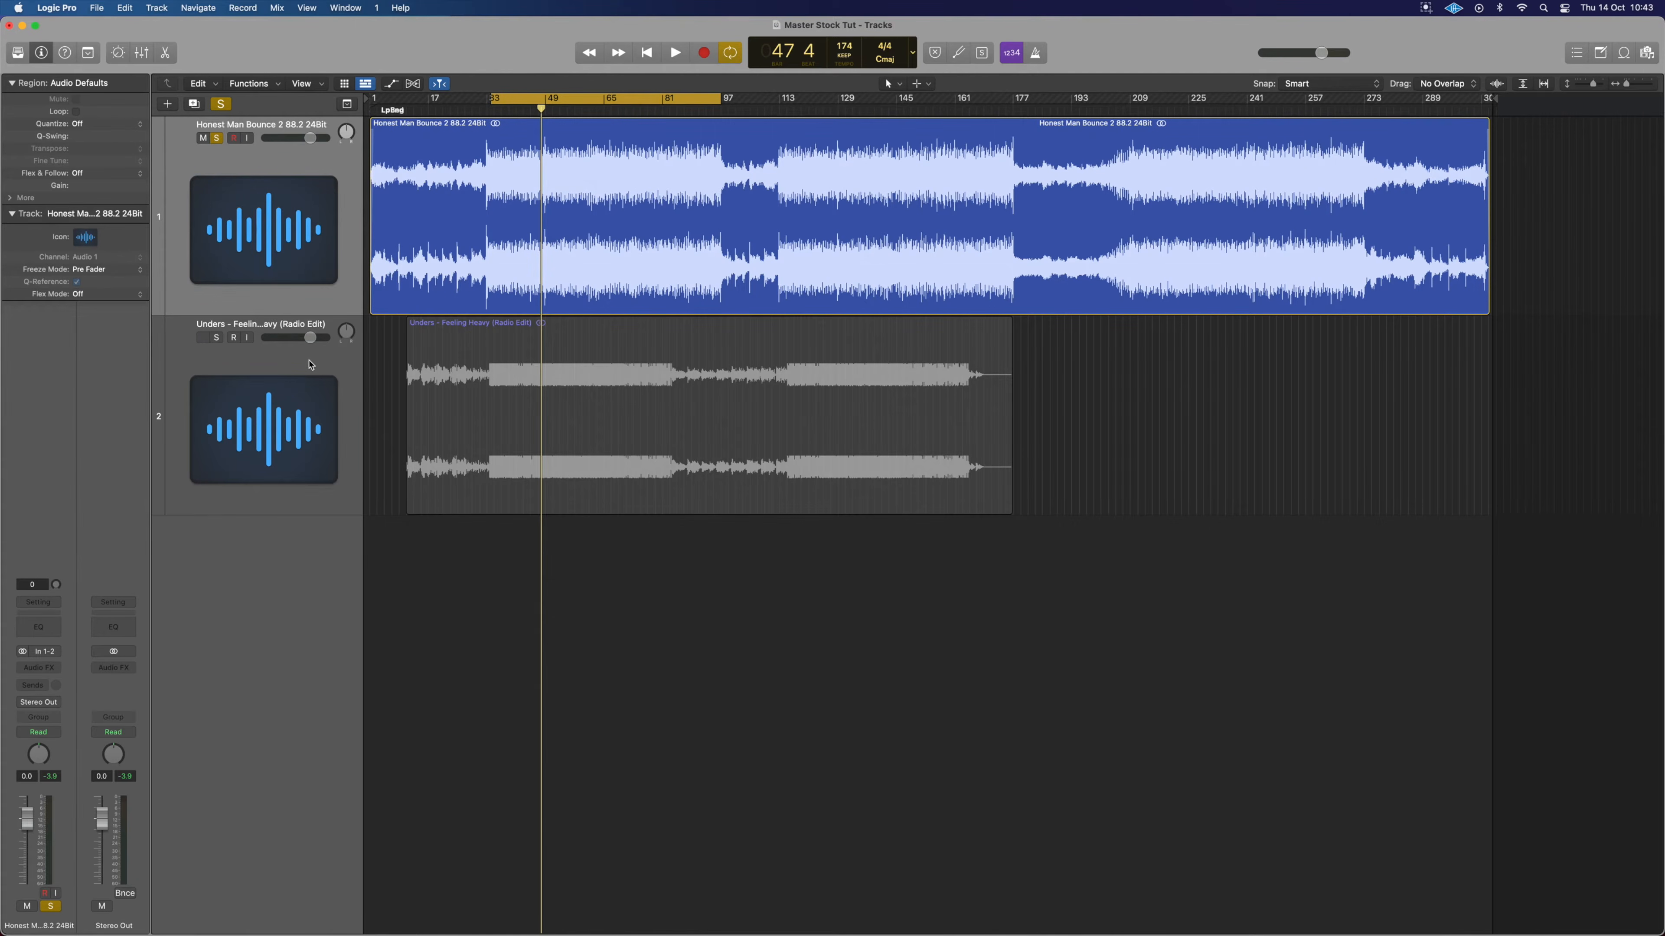
pyautogui.moveTo(311, 365); pyautogui.dragTo(309, 212)
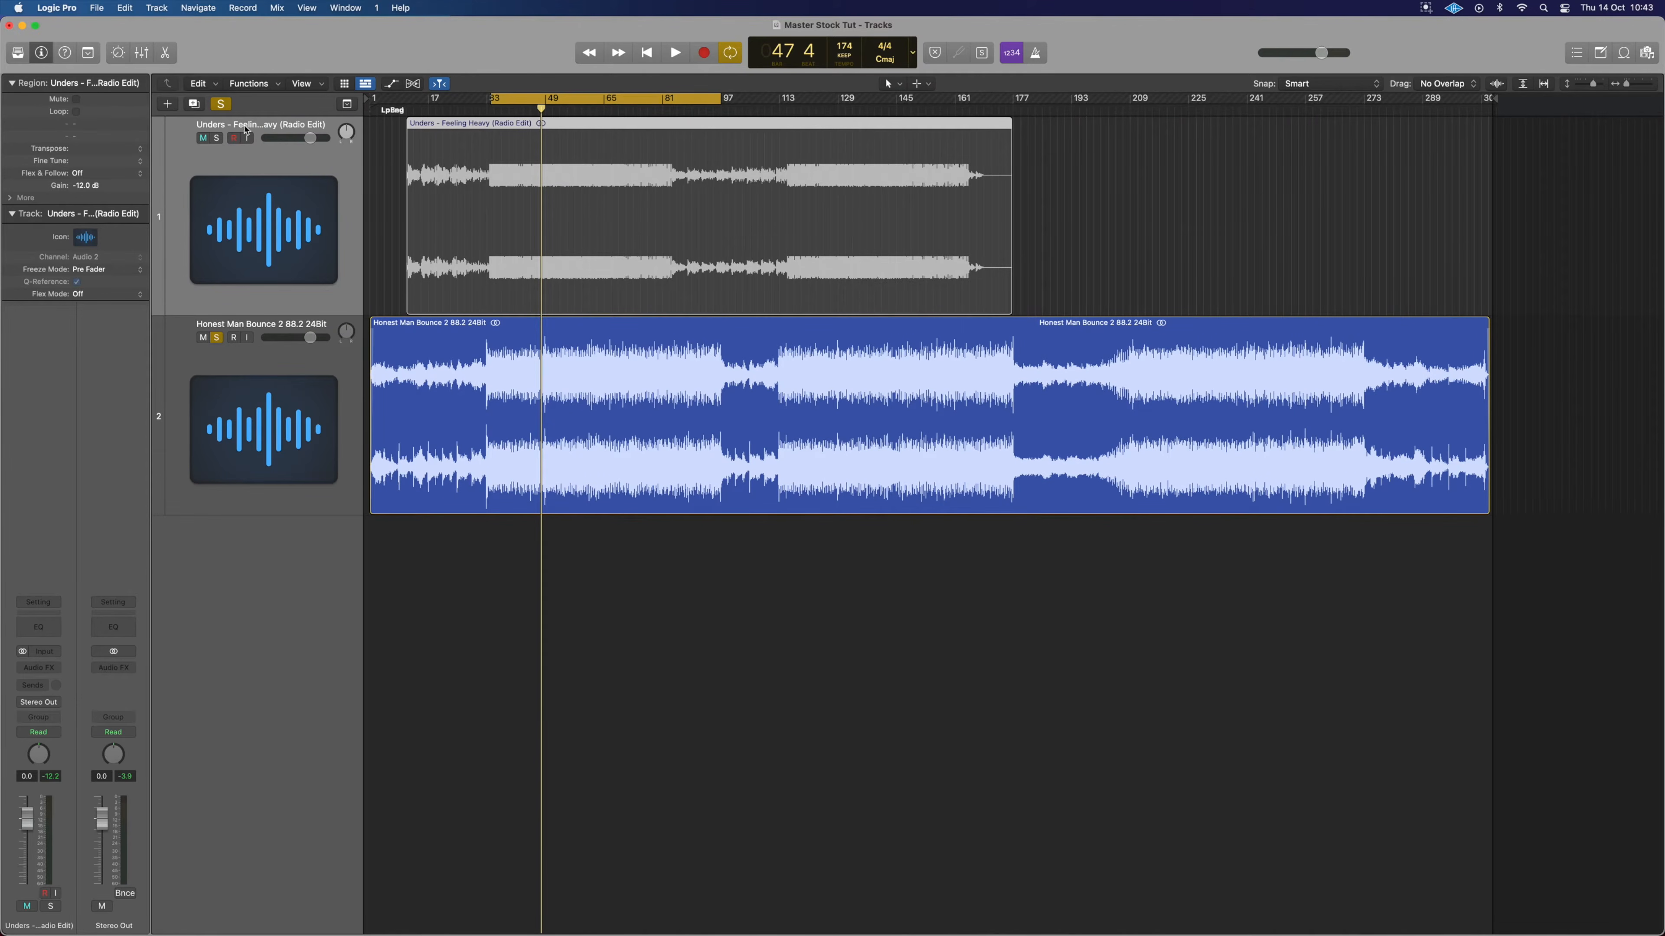
# Rename the reference track to 'Reff' and open the Mixer.
pyautogui.doubleClick(264, 125)
pyautogui.write('Ref')
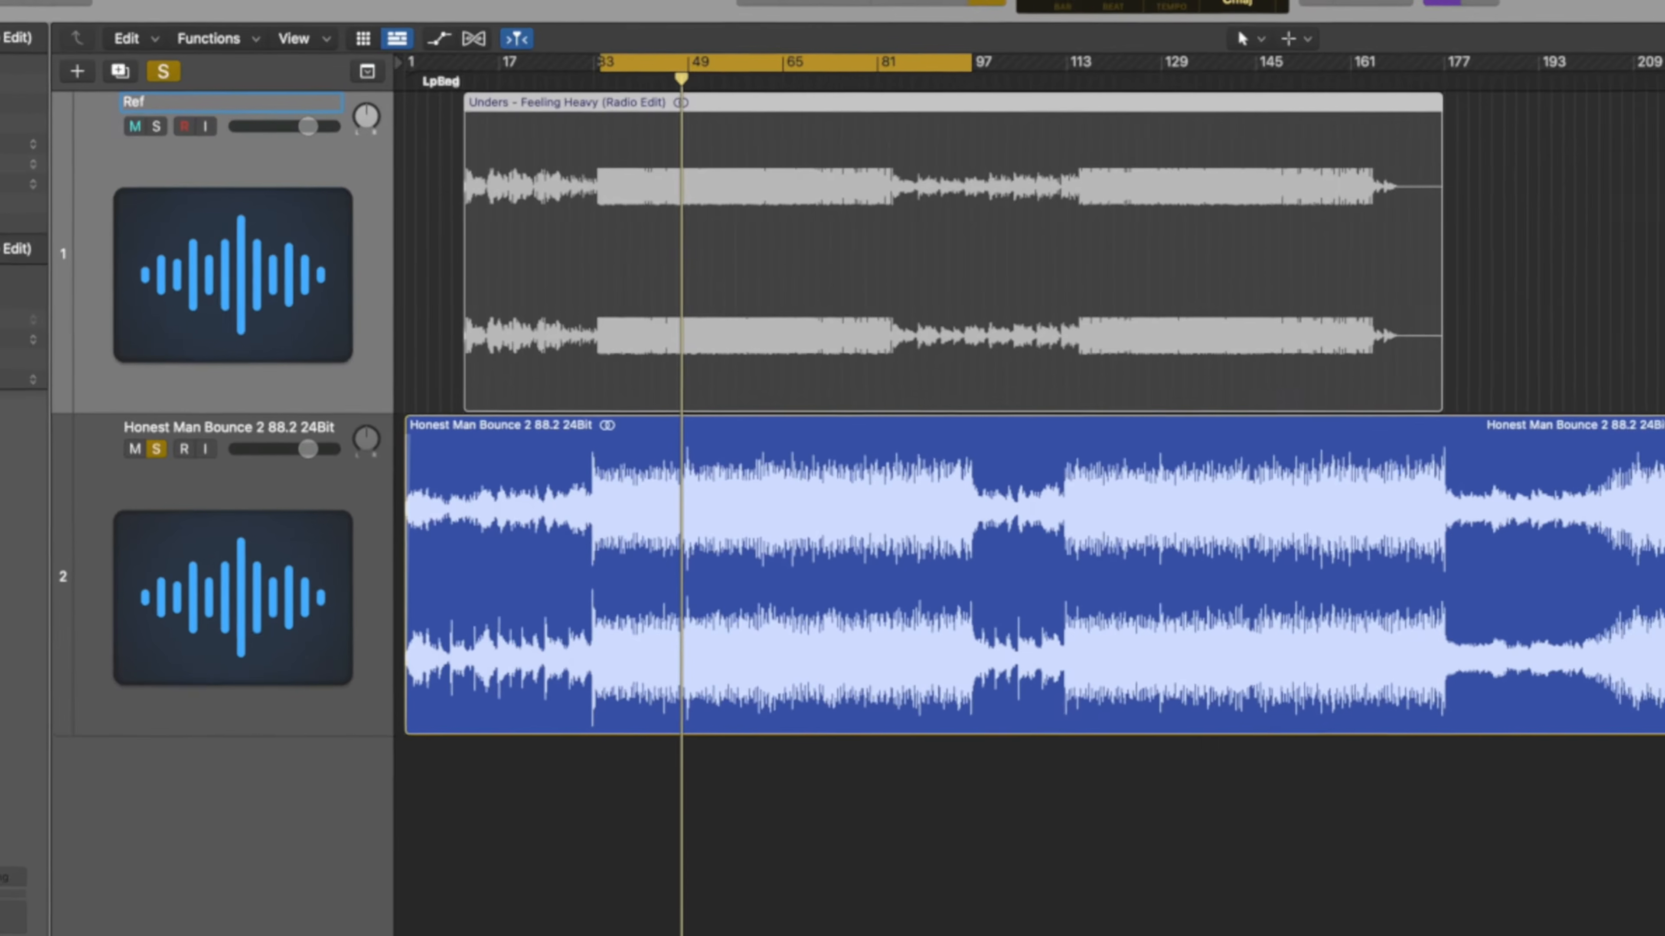
pyautogui.write('f')
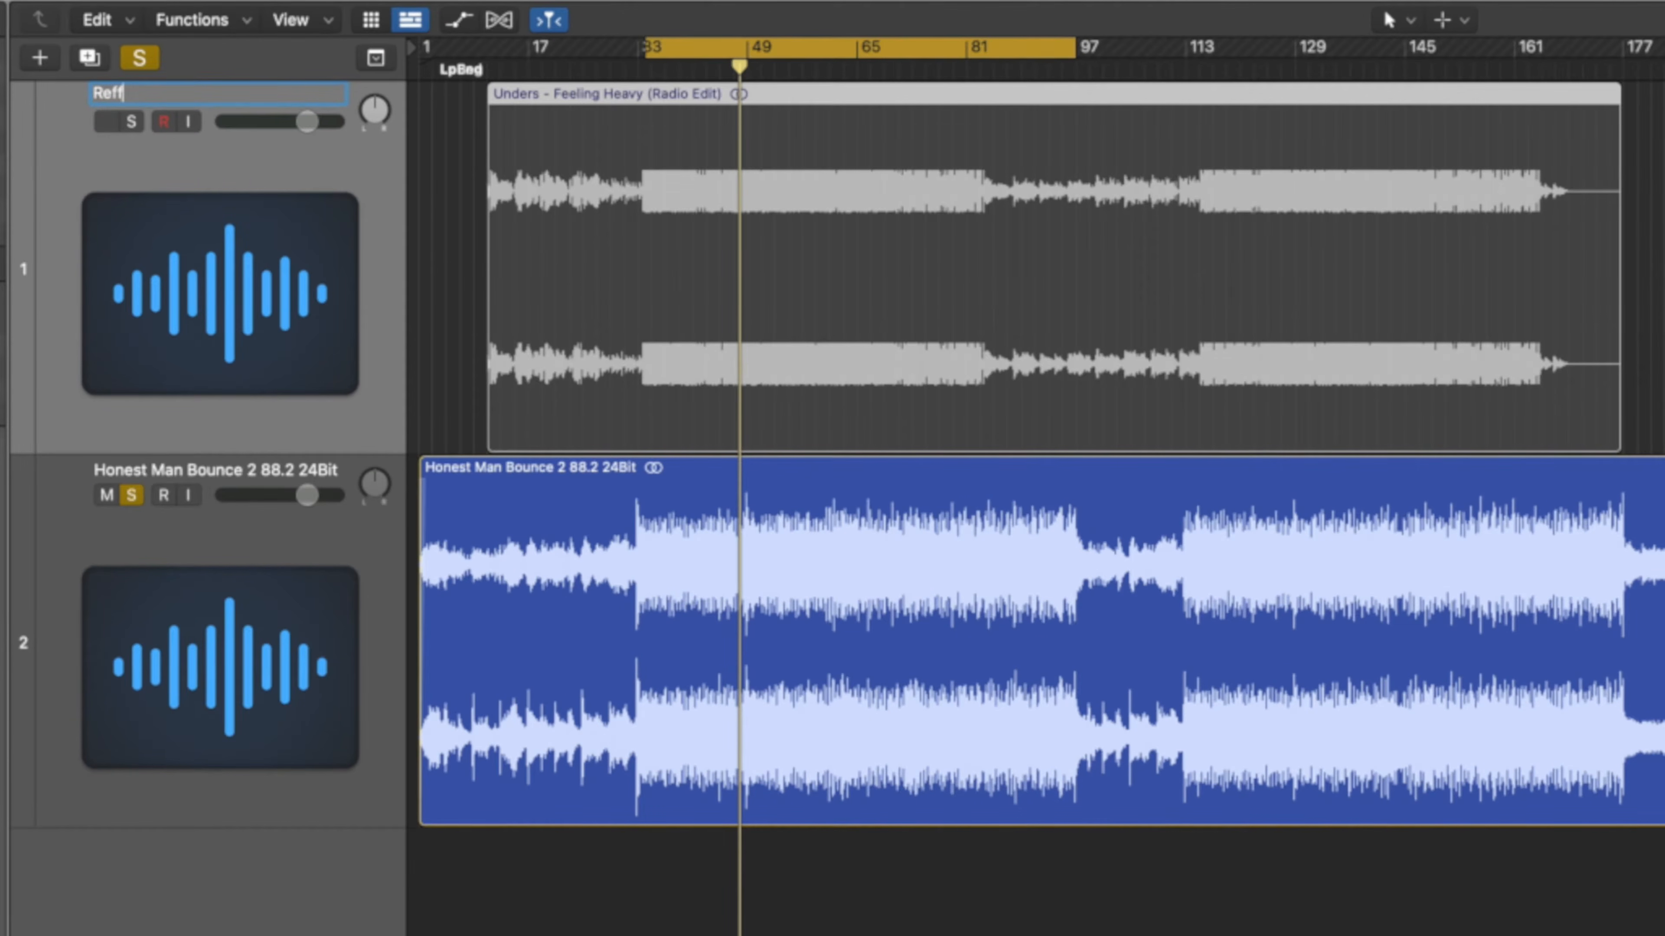
pyautogui.press('Return')
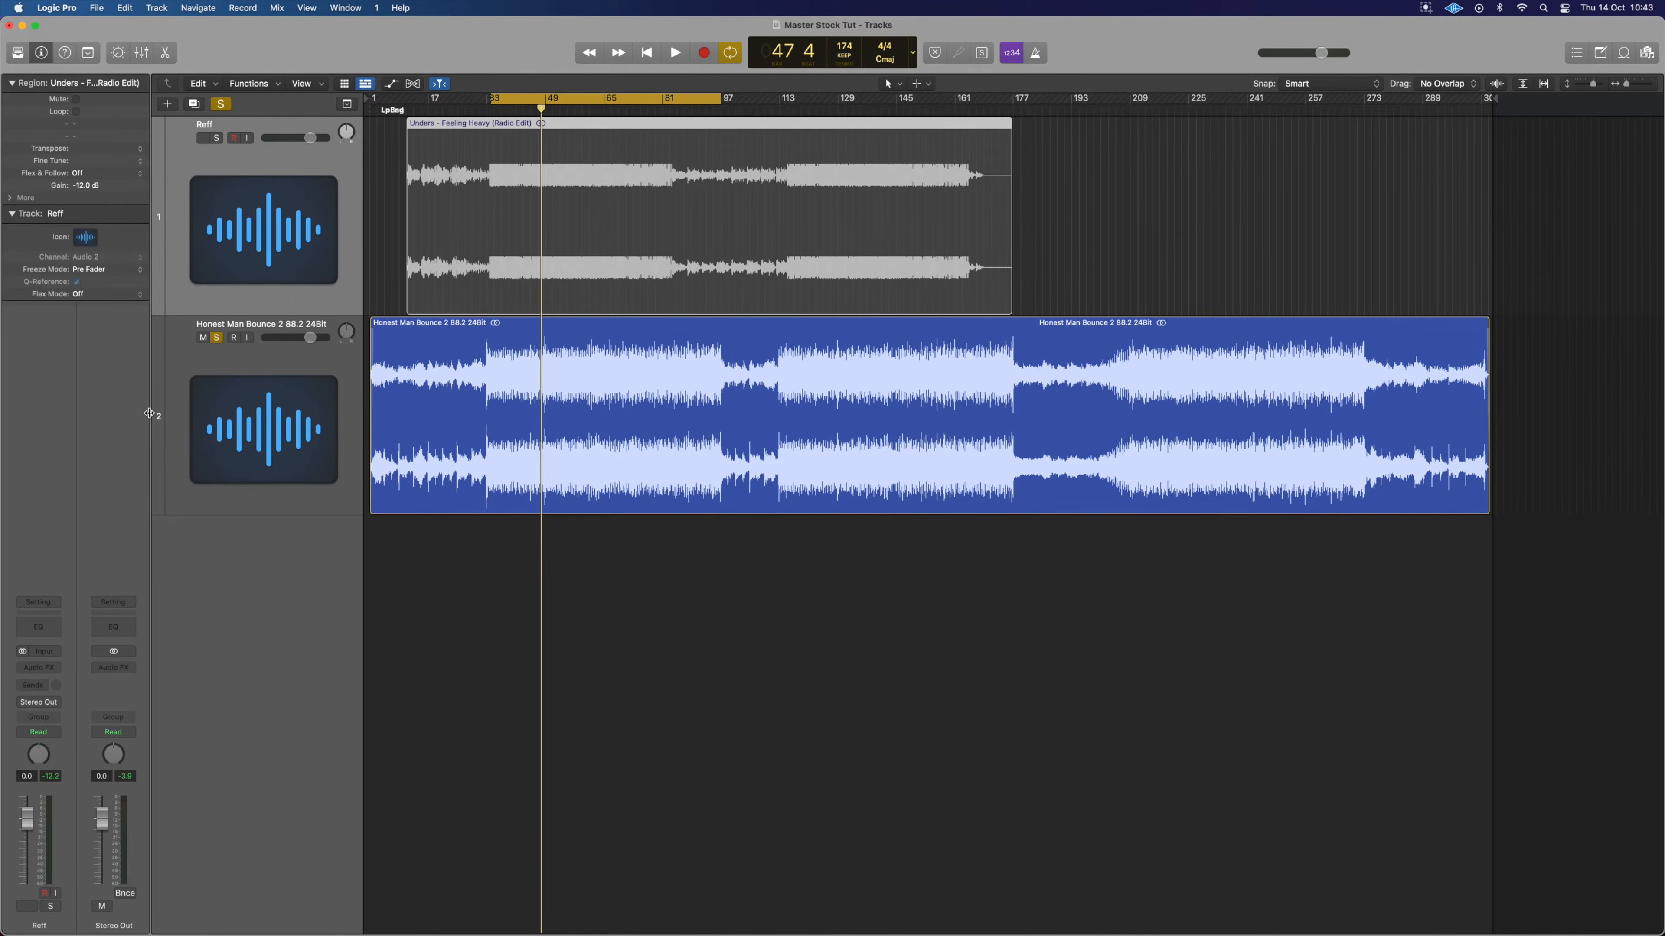
pyautogui.press('x')
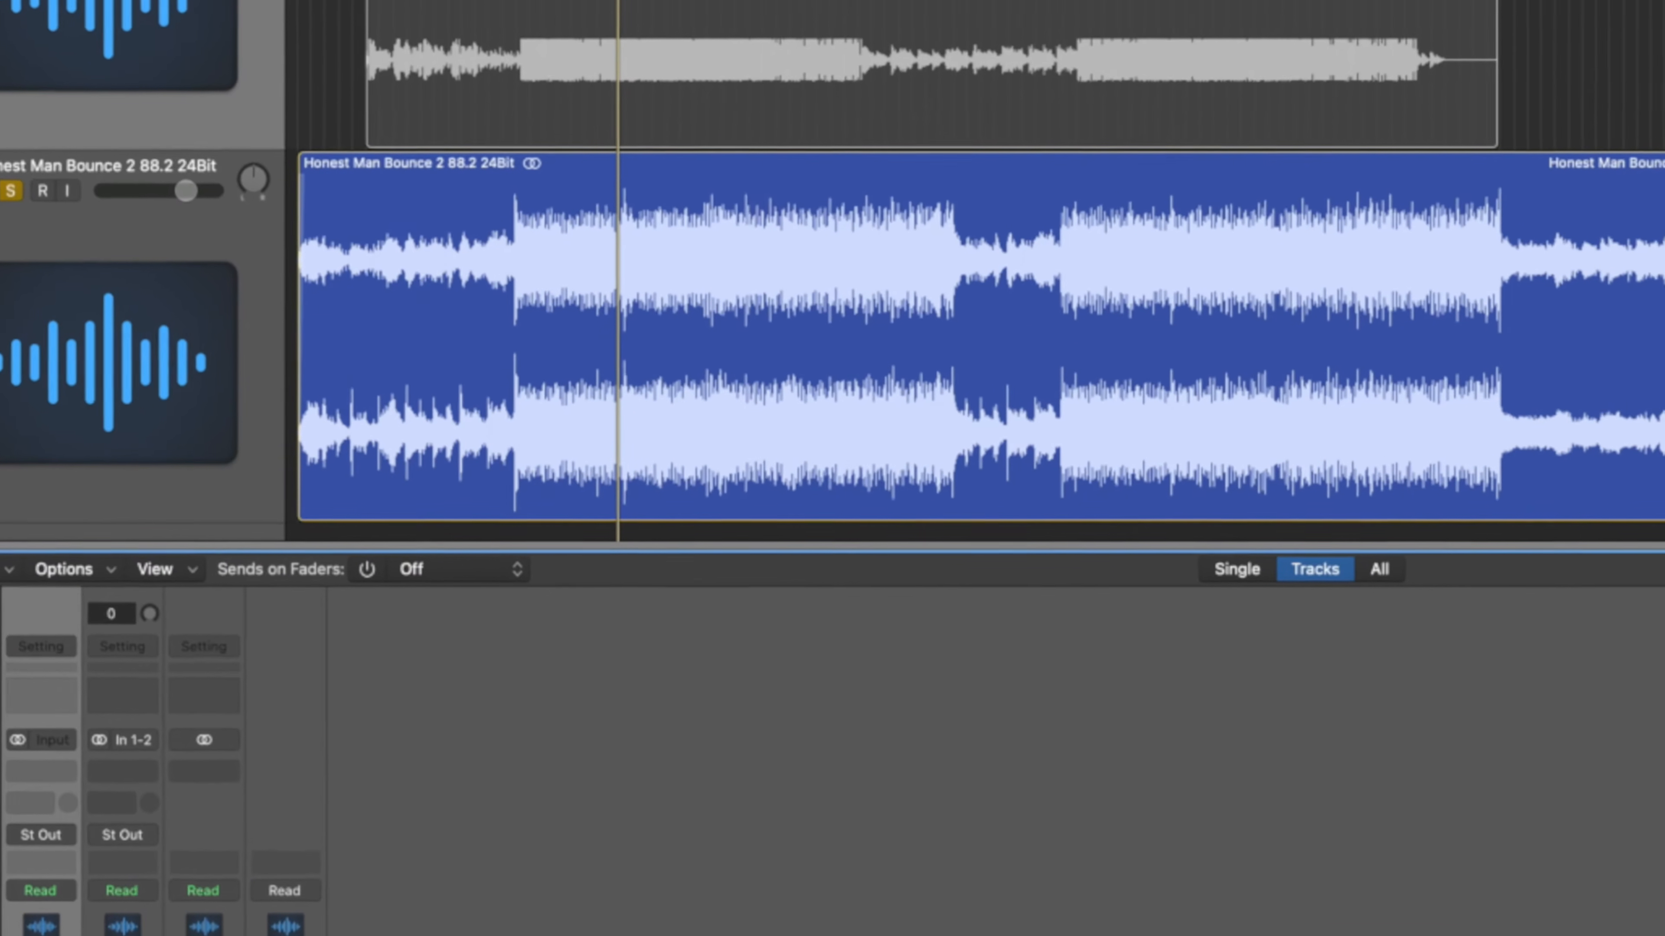
# Insert a MultiMeter and a stereo Loudness Meter on the bounce channel.
pyautogui.click(143, 702)
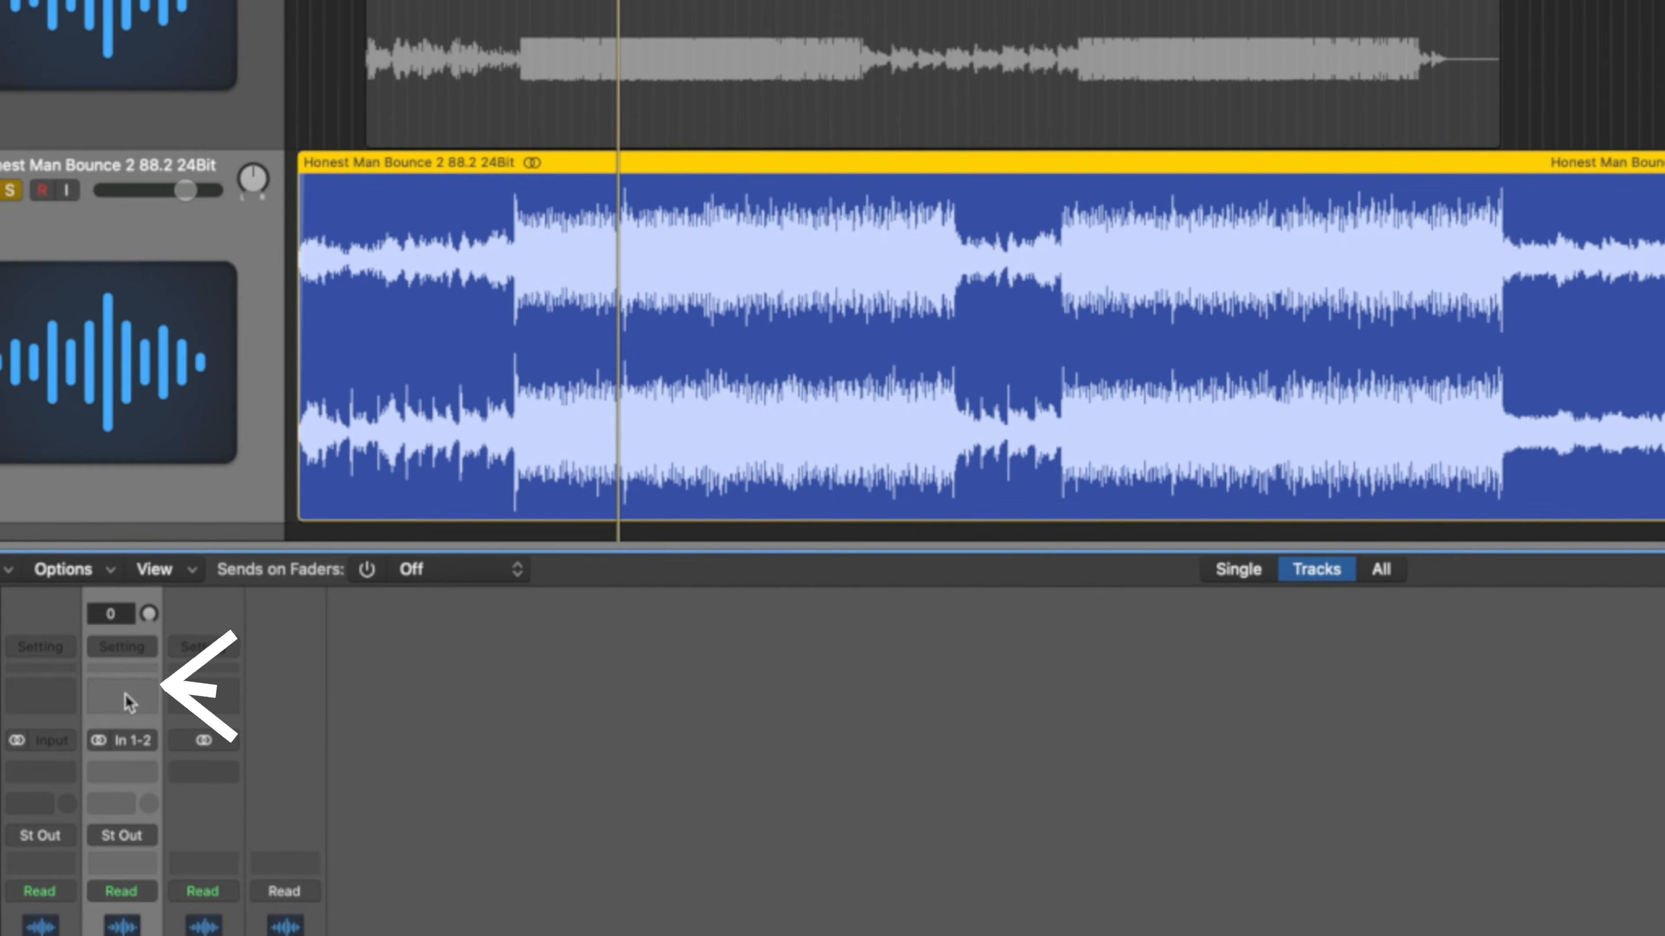
pyautogui.click(137, 695)
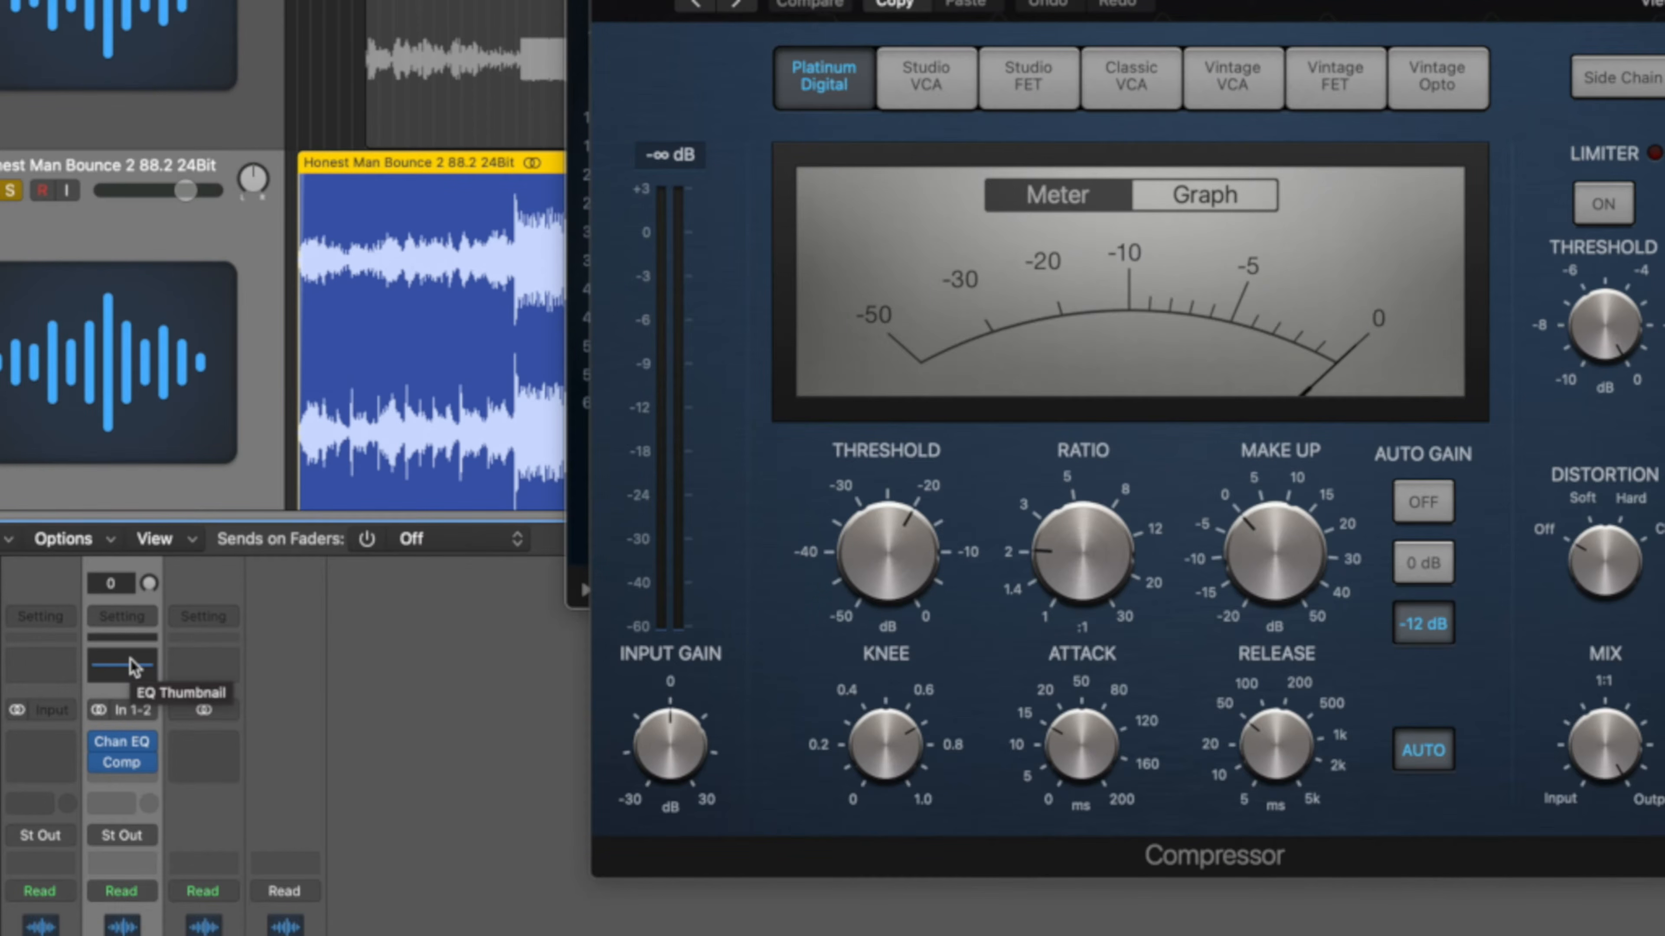
pyautogui.click(150, 782)
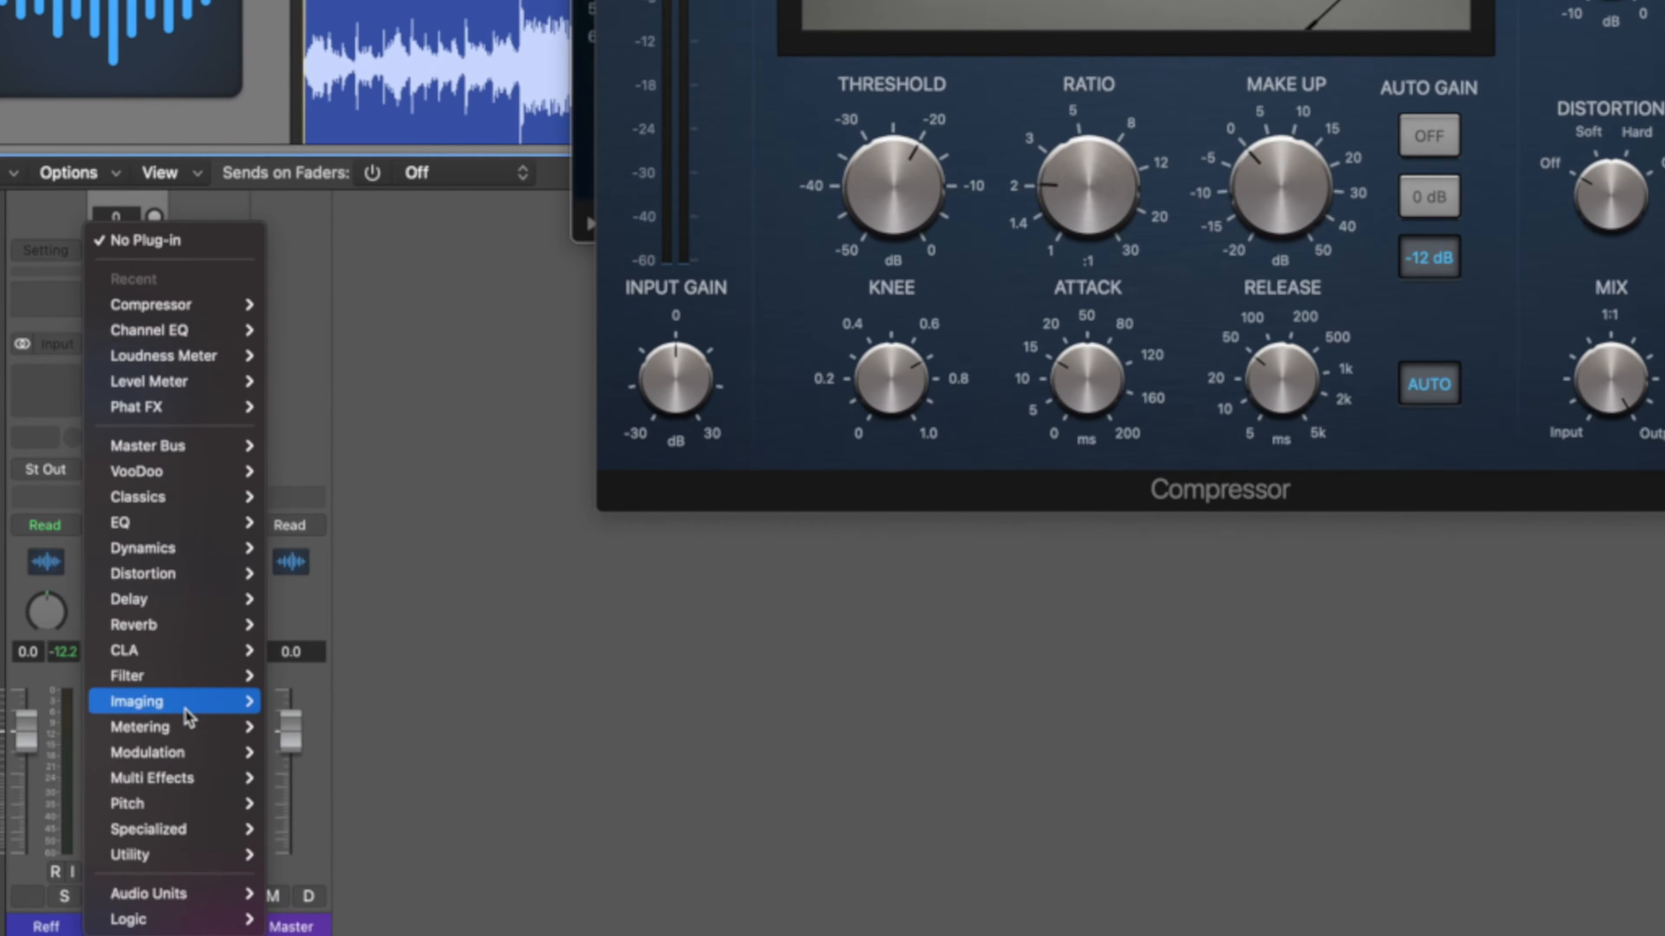
pyautogui.moveTo(185, 725)
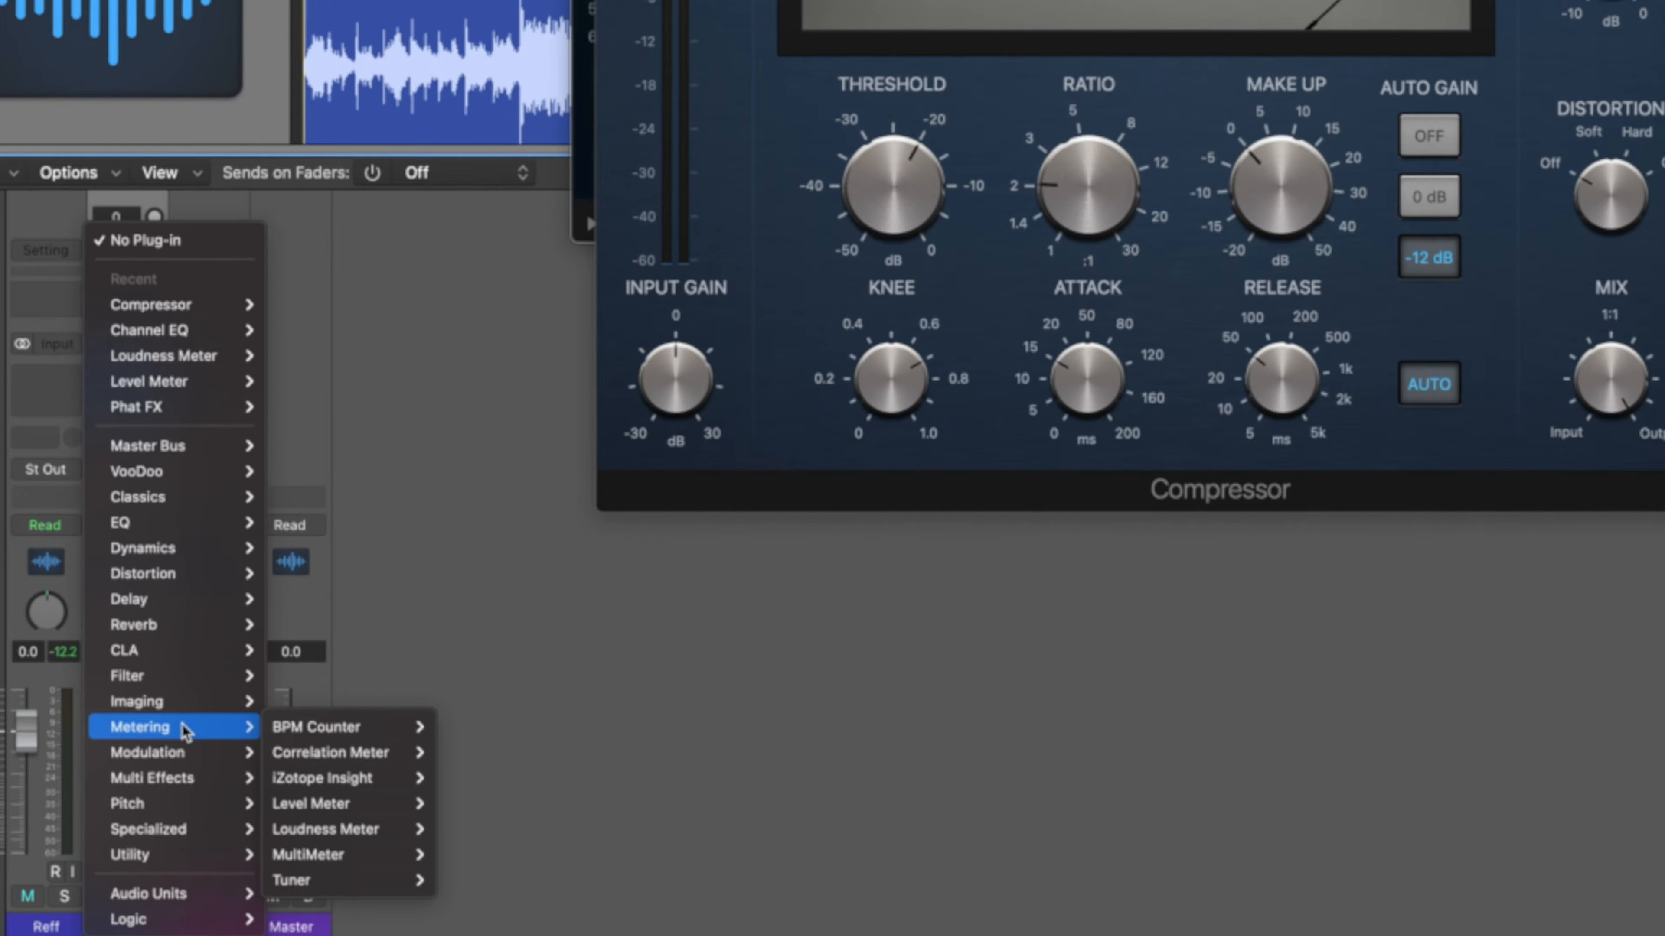
pyautogui.click(371, 858)
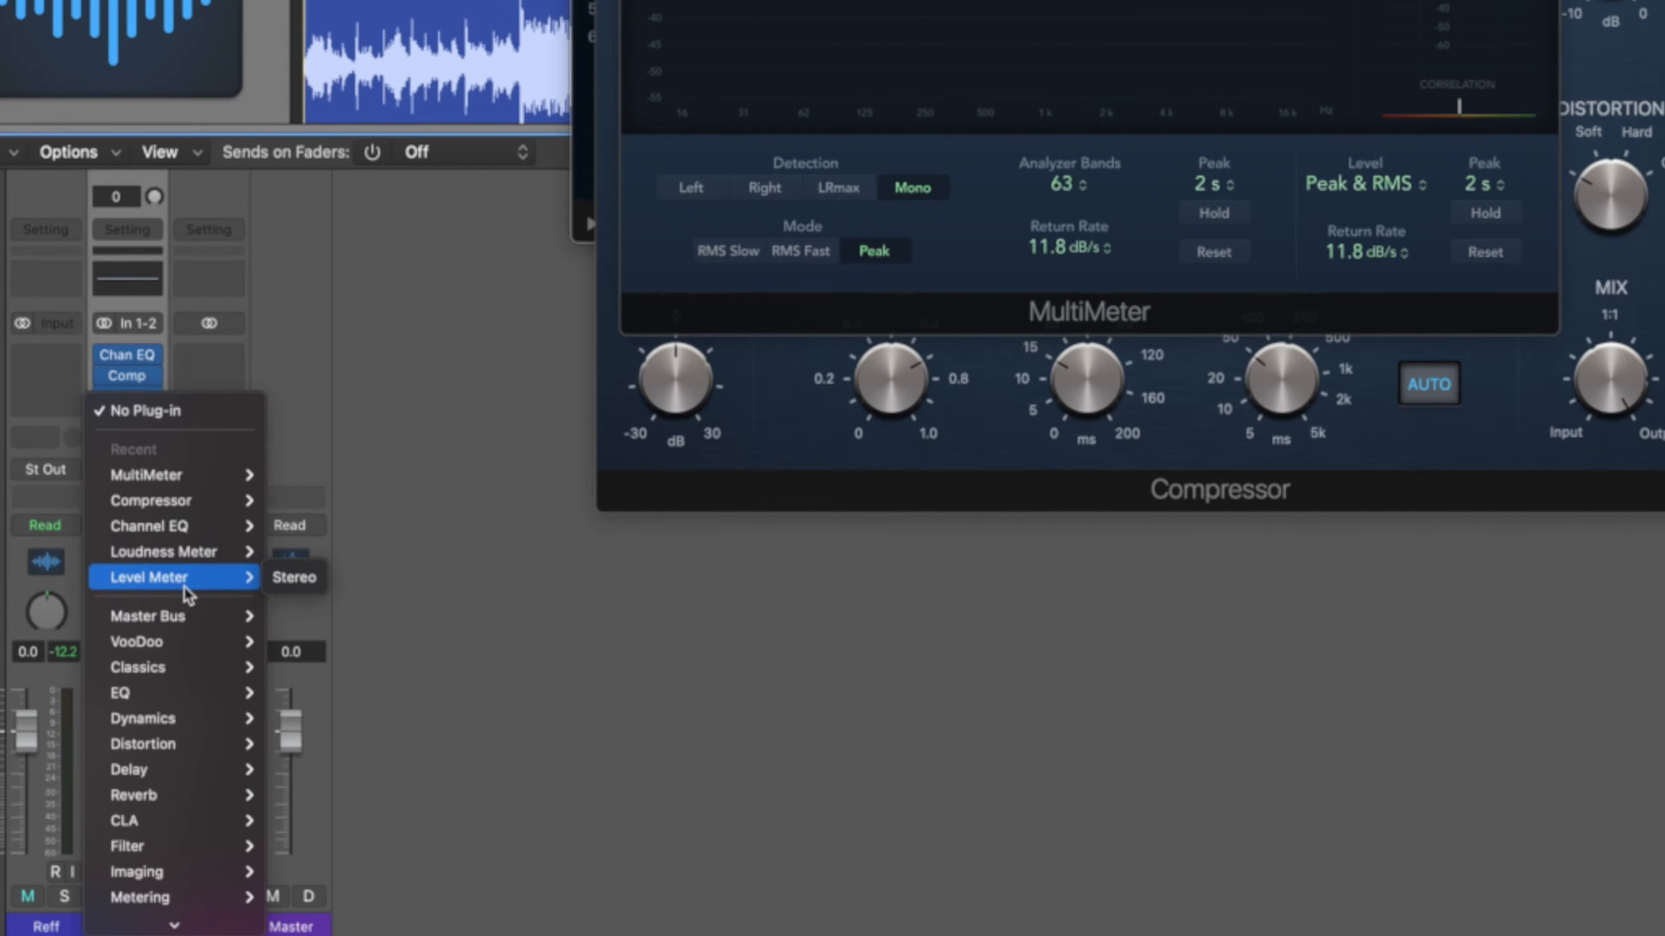
pyautogui.click(467, 871)
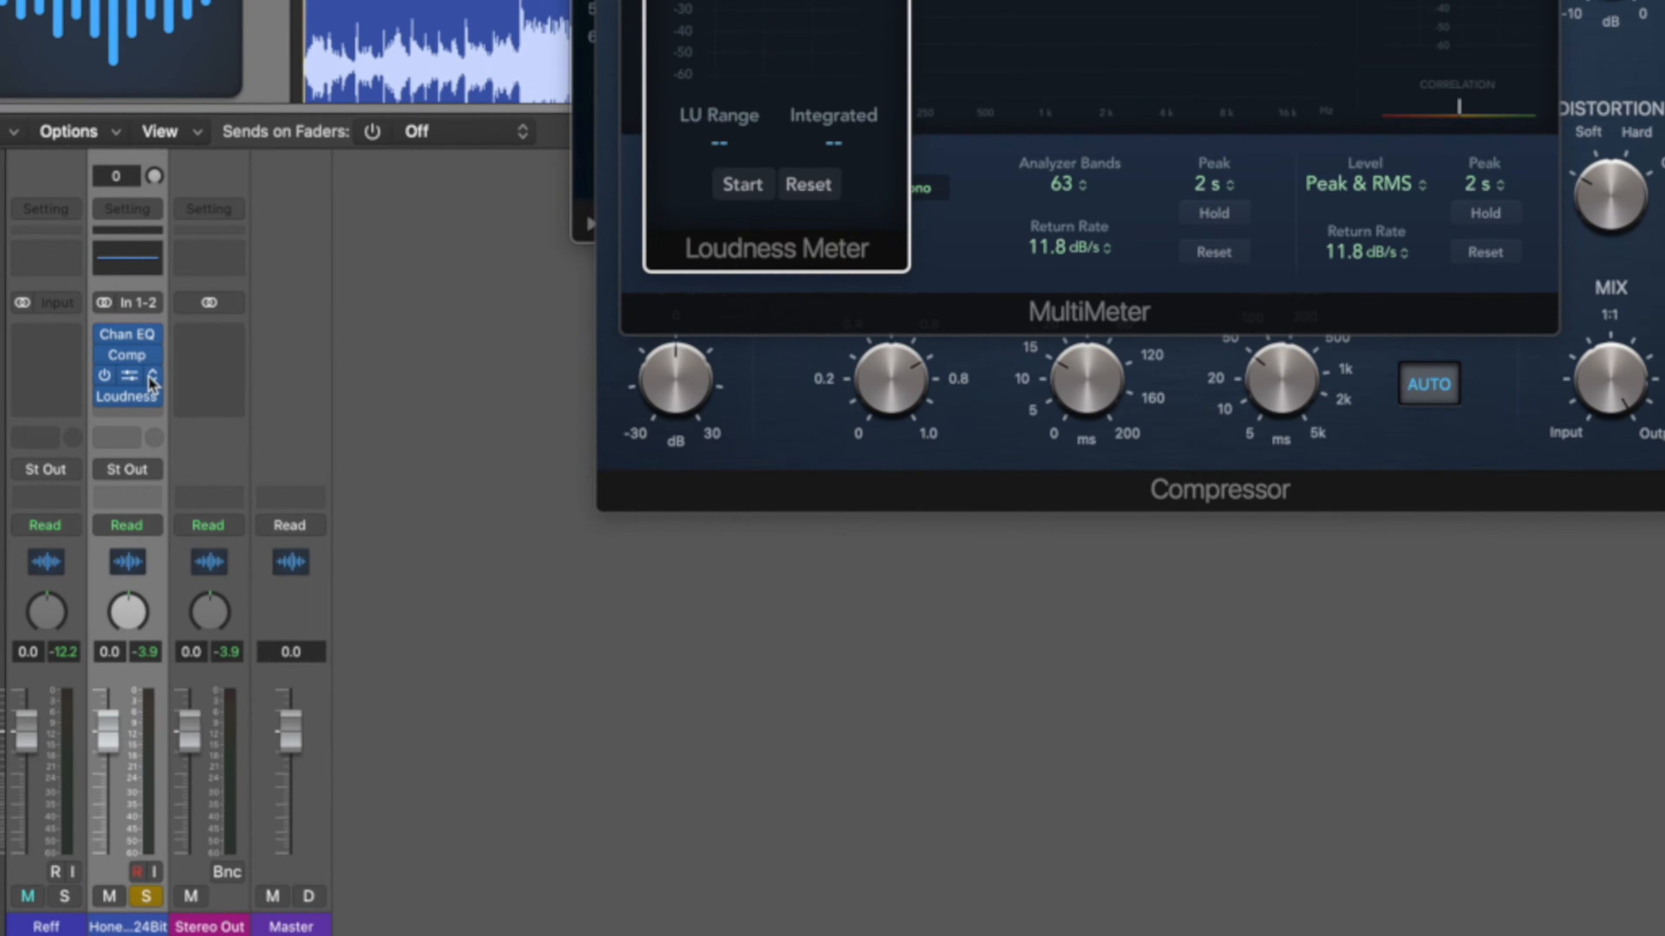
# Insert a stereo Limiter after the Compressor on the bounce channel.
pyautogui.click(153, 370)
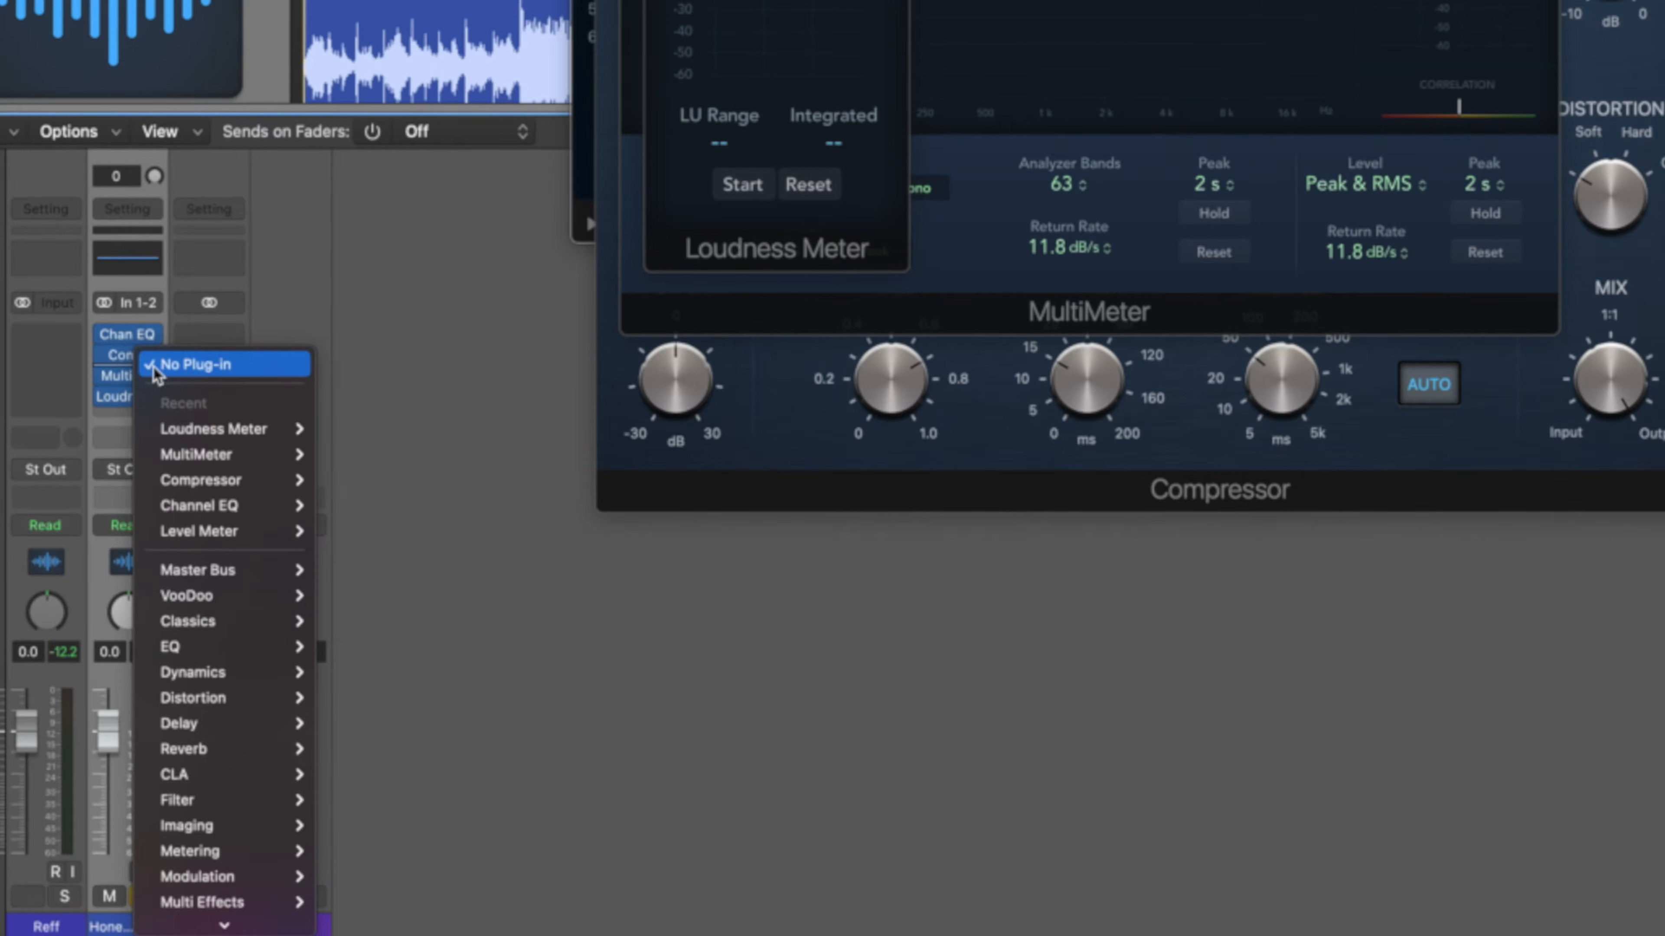
pyautogui.moveTo(255, 673)
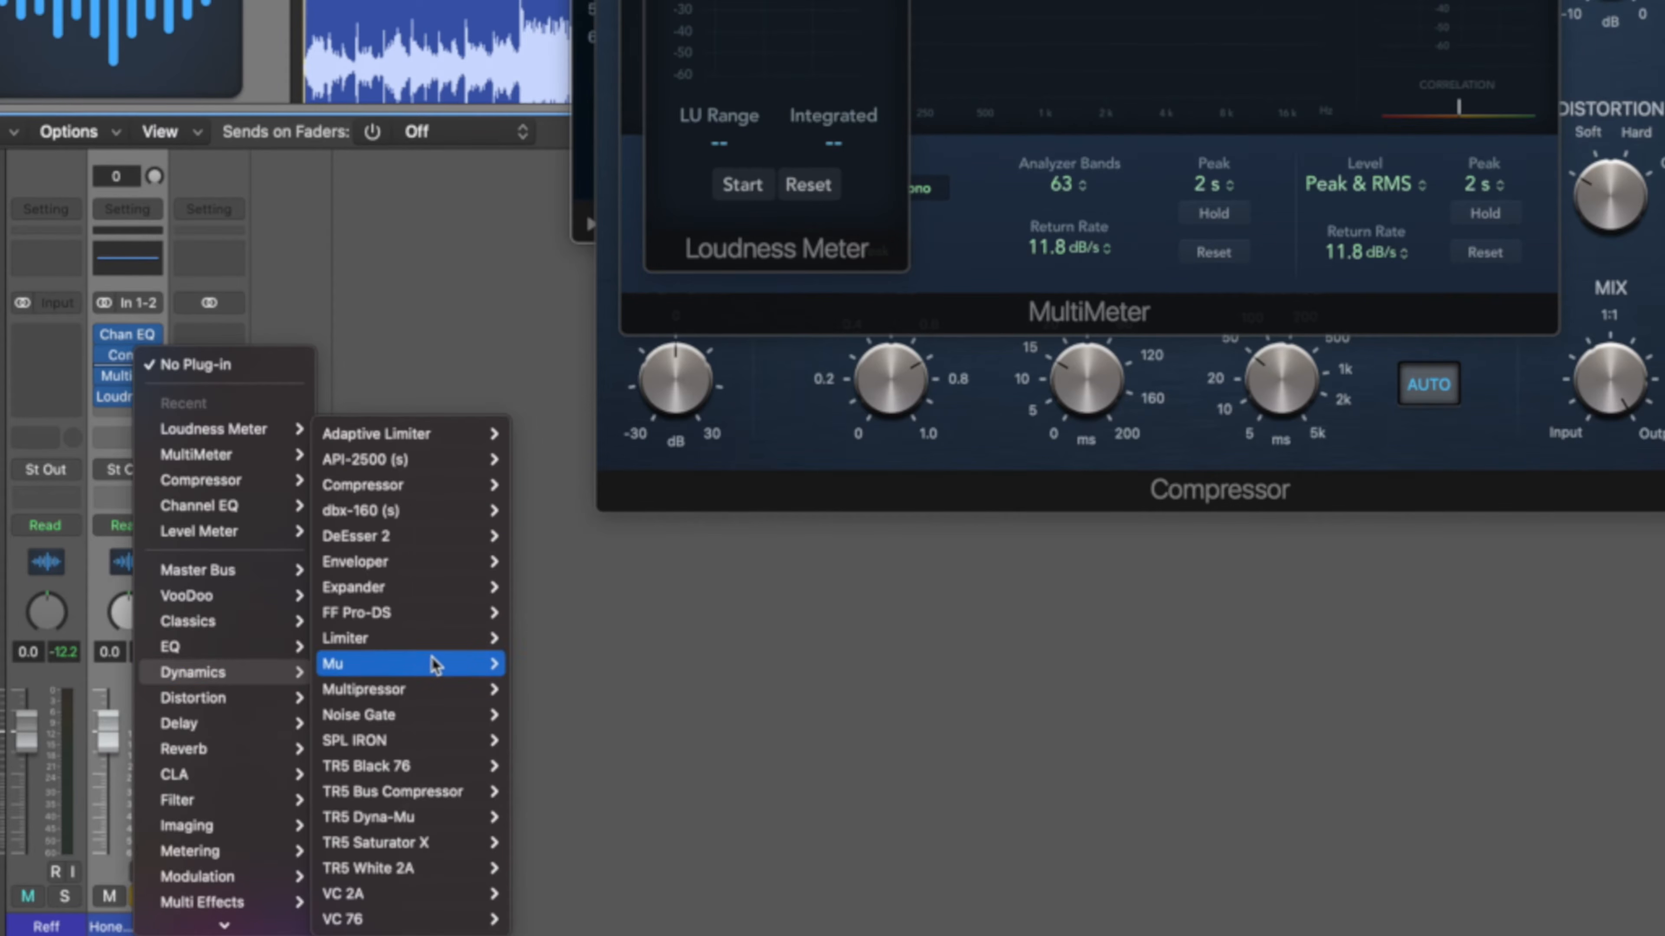
pyautogui.moveTo(459, 638)
pyautogui.click(537, 639)
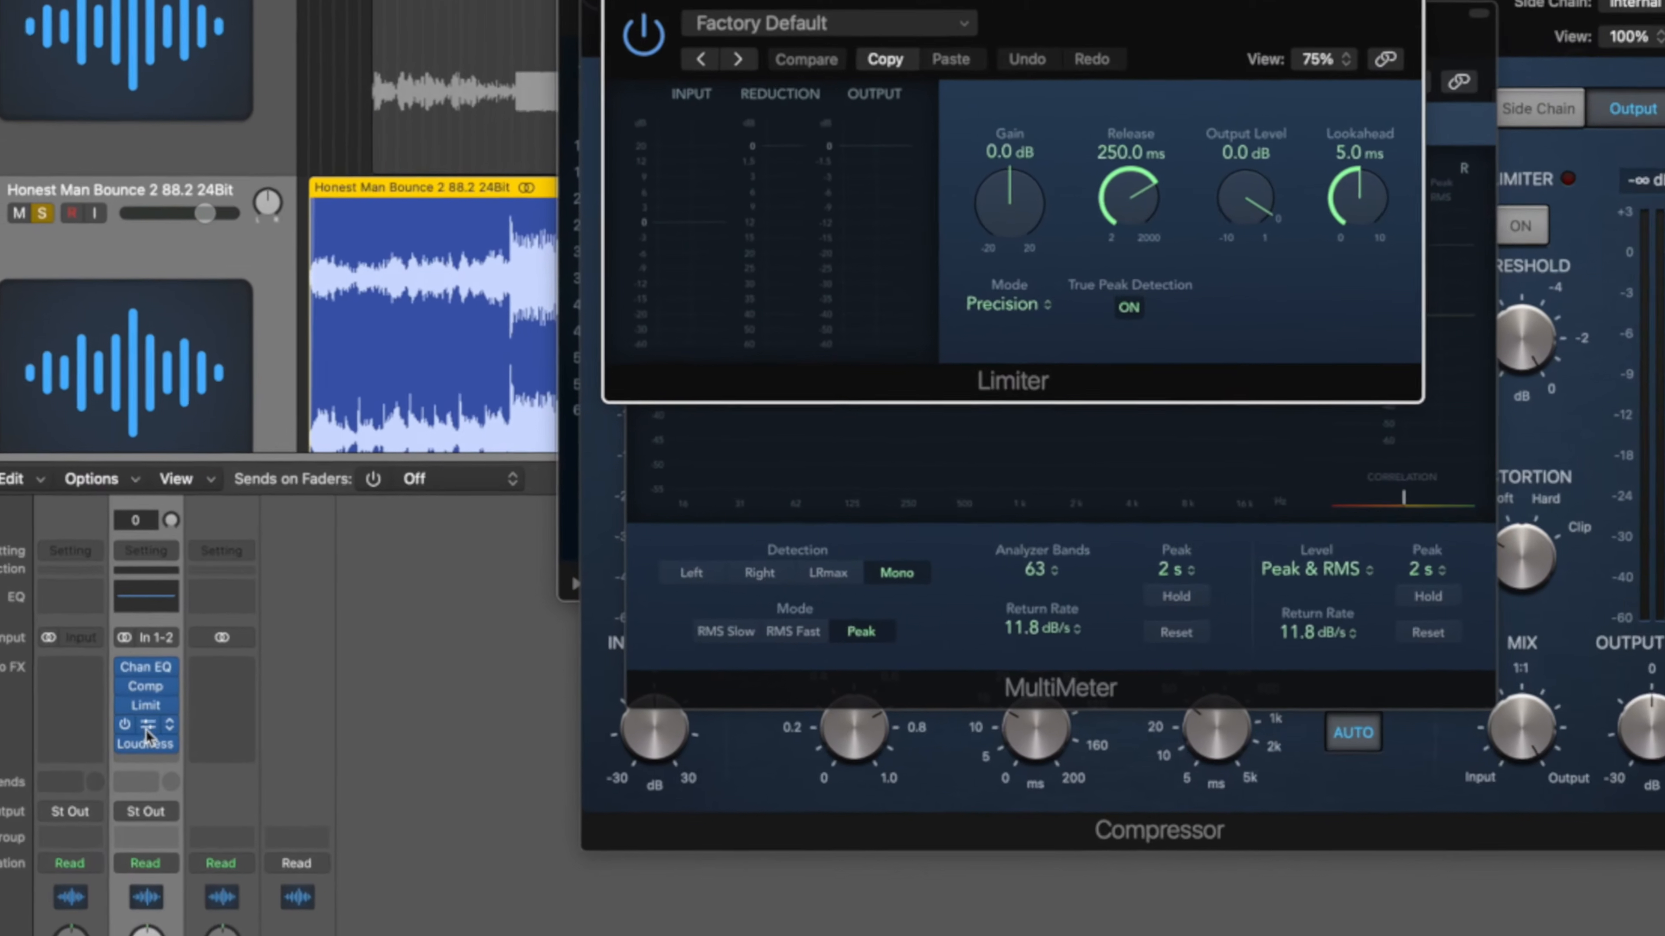
# Copy the bounce's MultiMeter onto the Reff channel and close the plug-in windows.
pyautogui.moveTo(277, 633)
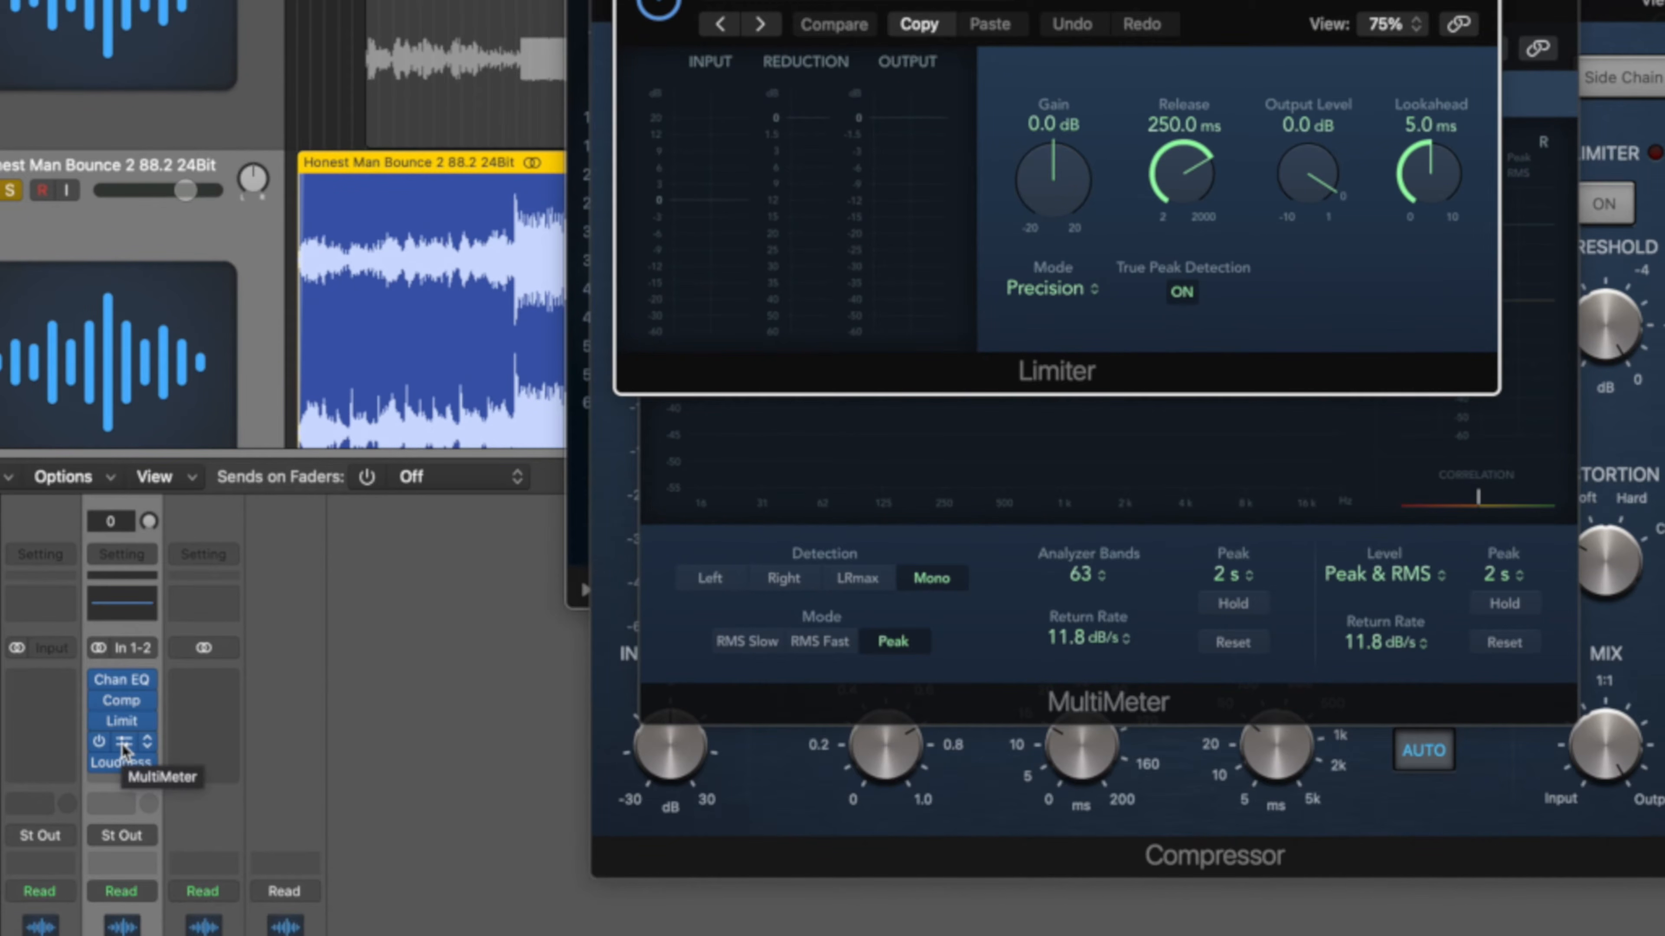
pyautogui.moveTo(123, 744); pyautogui.dragTo(69, 749)
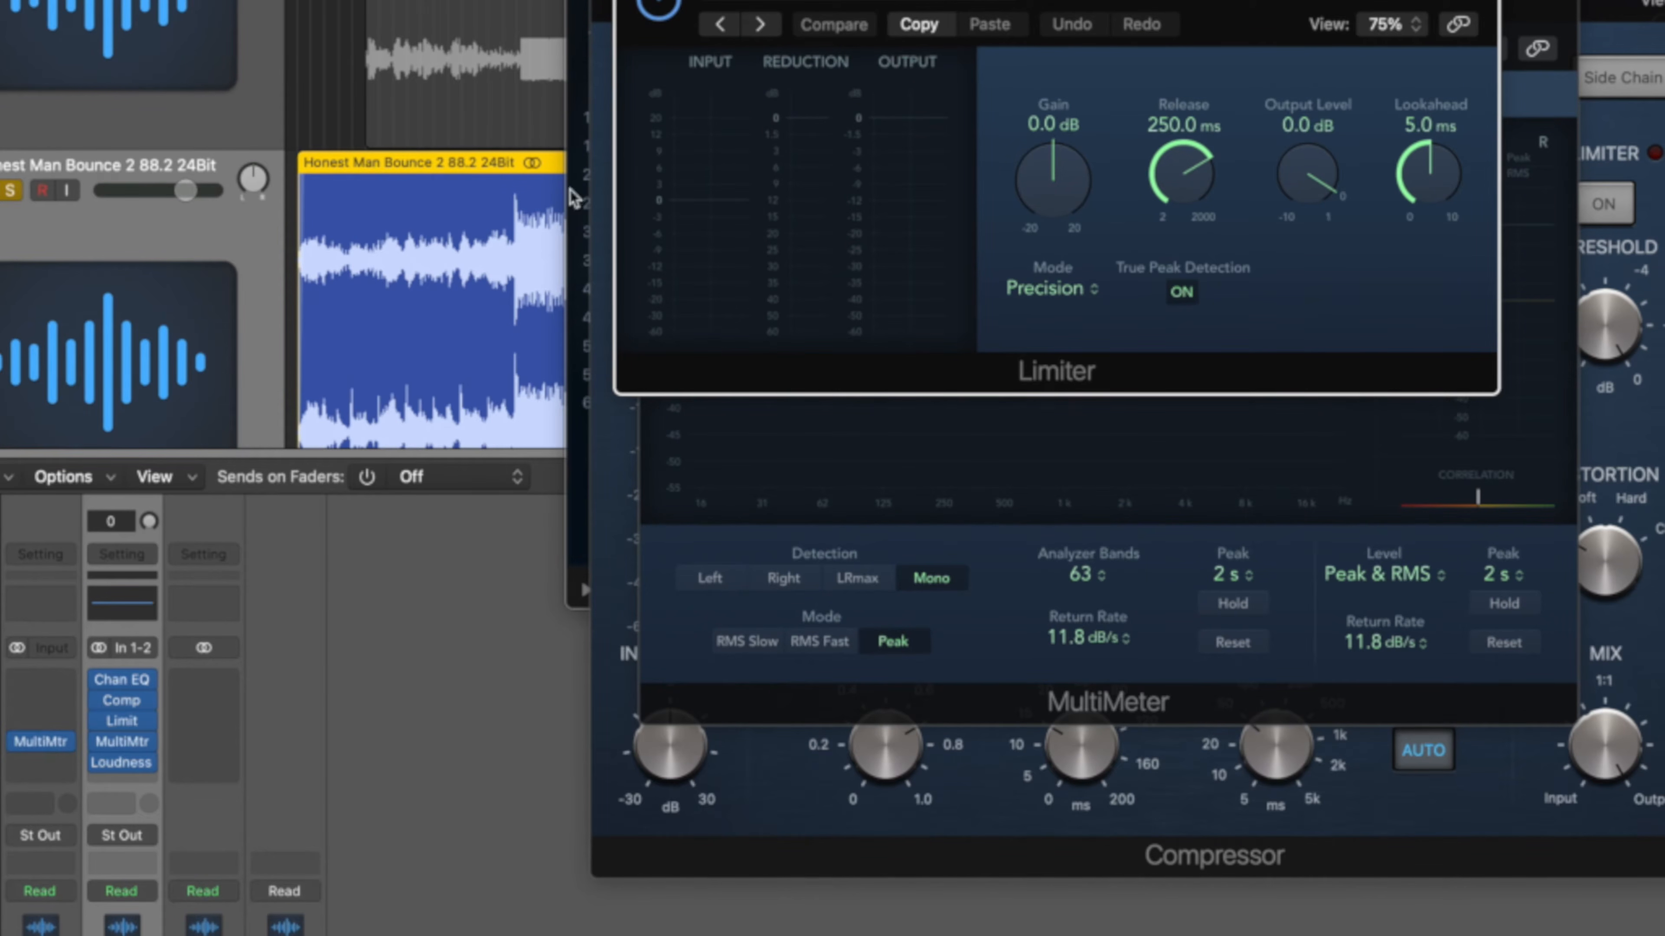
pyautogui.press('super+w')
pyautogui.press('super+w')
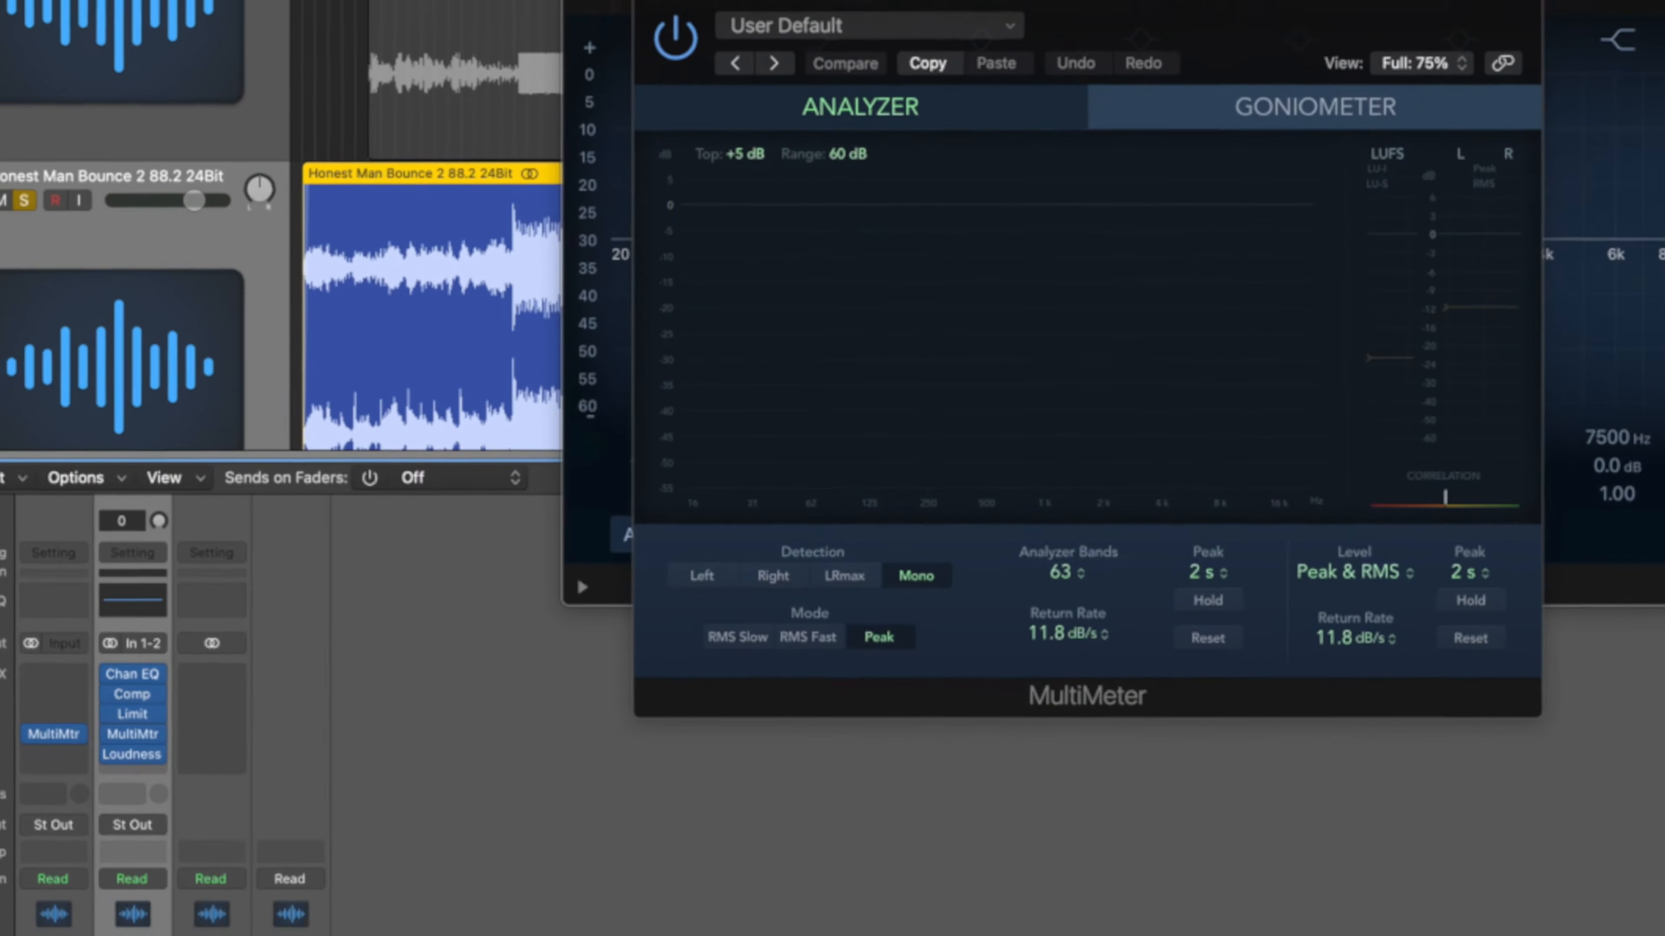
pyautogui.press('super+w')
pyautogui.press('super+w')
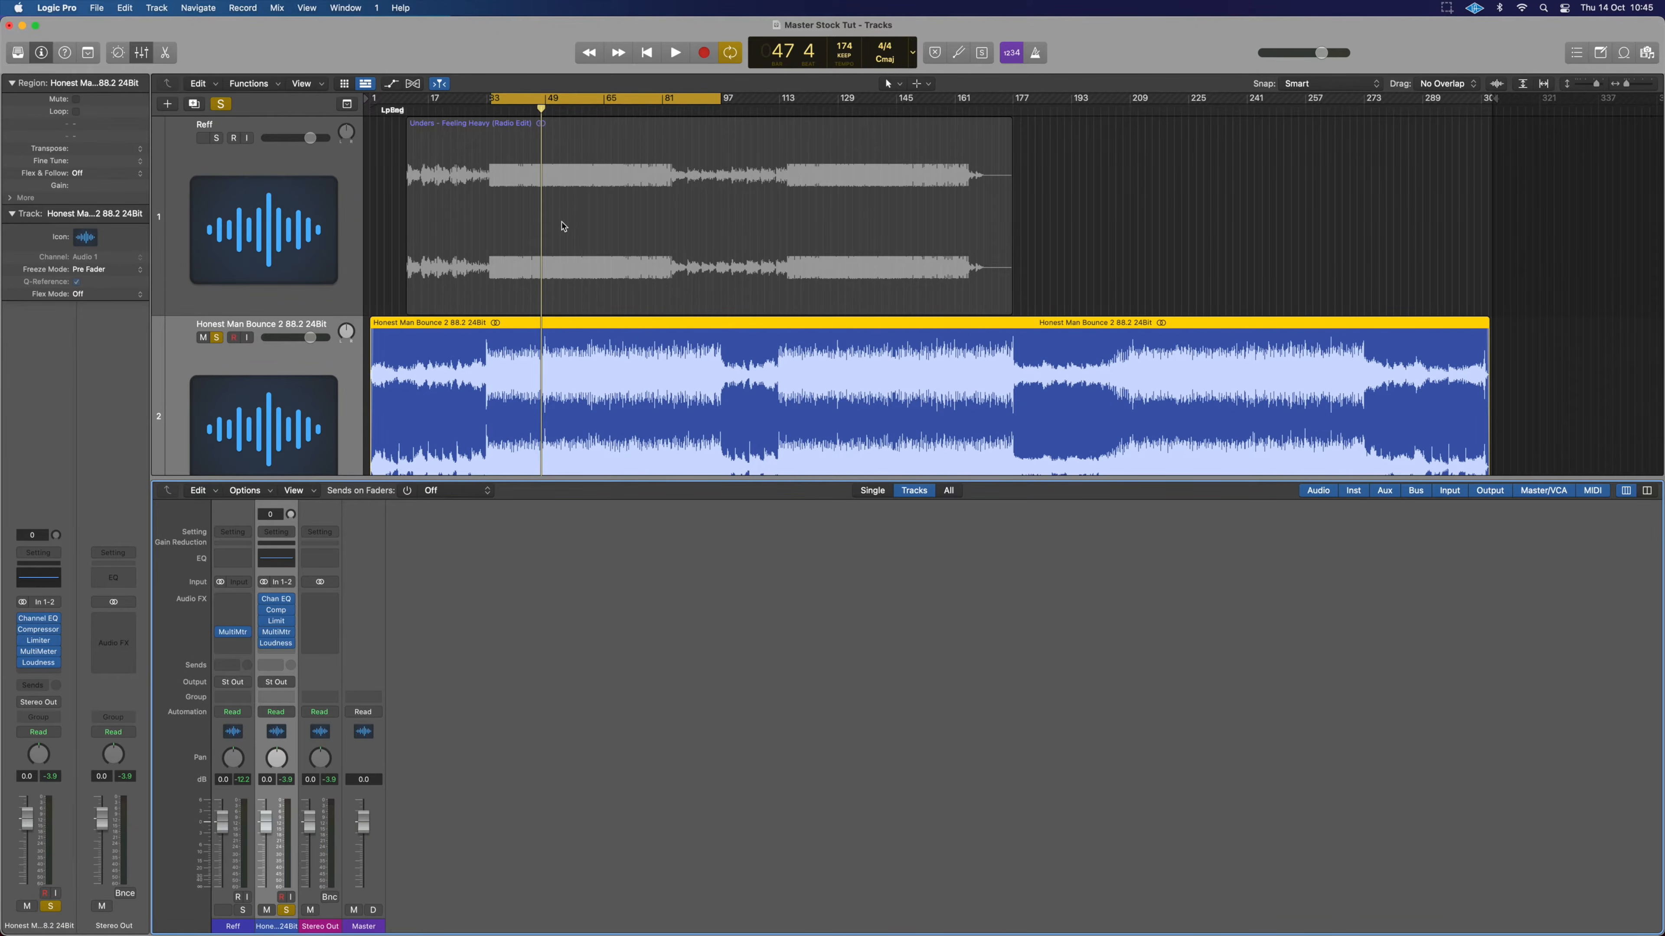
# Open the Reff and bounce MultiMeter windows and arrange them side by side.
pyautogui.click(276, 634)
pyautogui.click(233, 635)
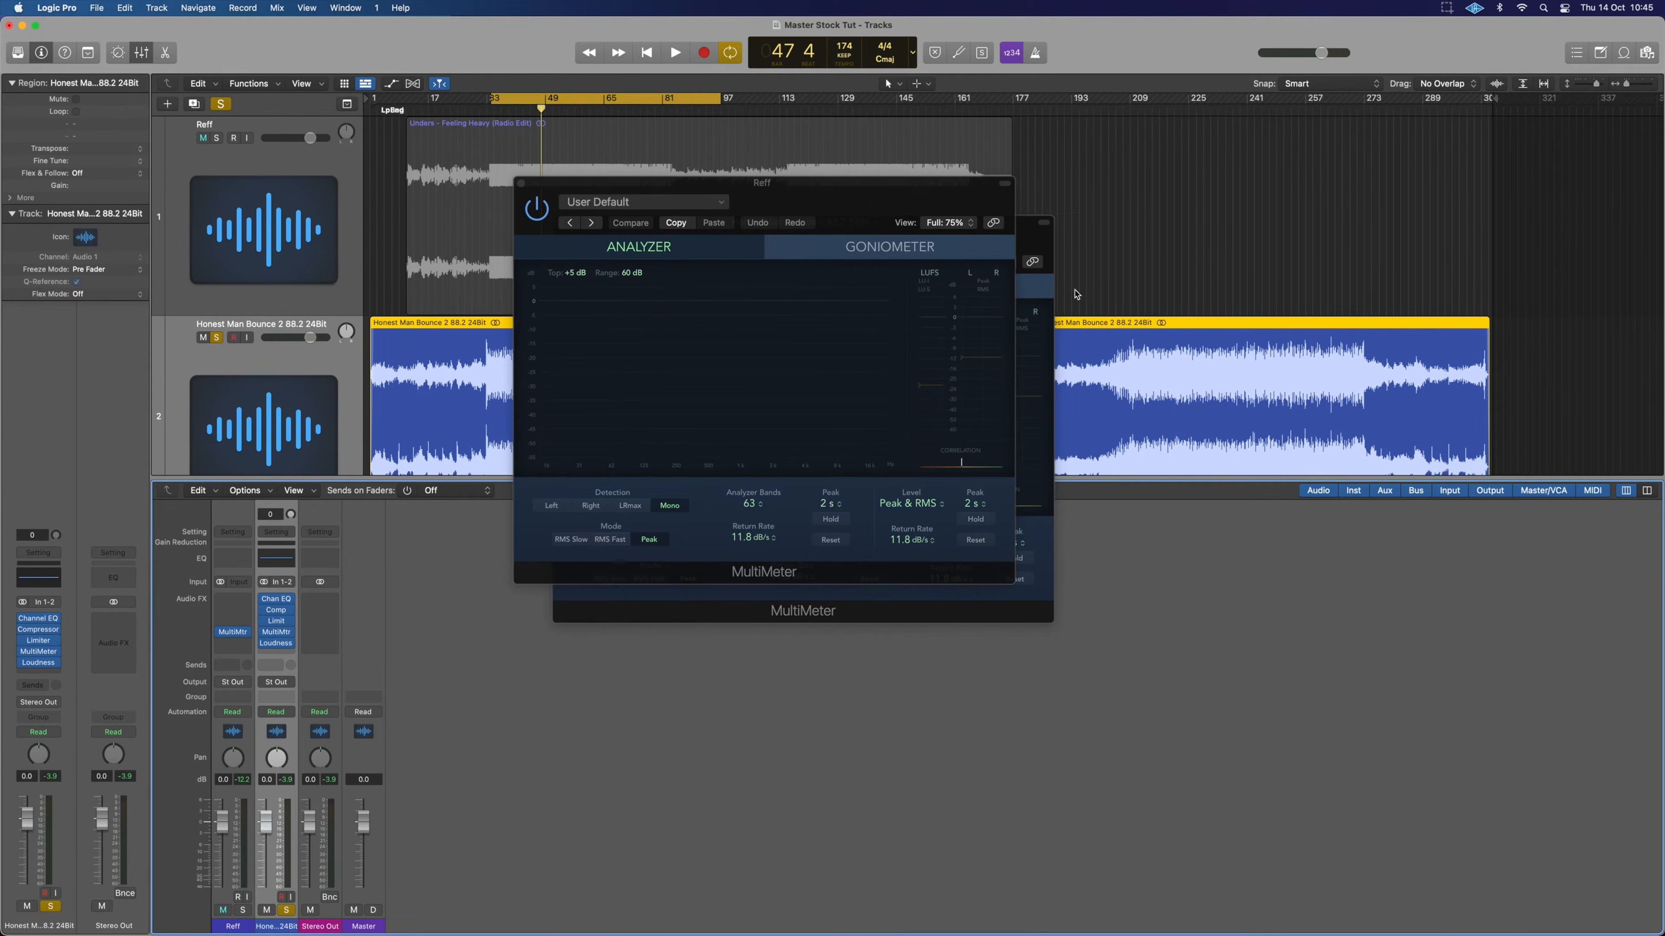
pyautogui.click(1044, 223)
pyautogui.moveTo(782, 186); pyautogui.dragTo(943, 328)
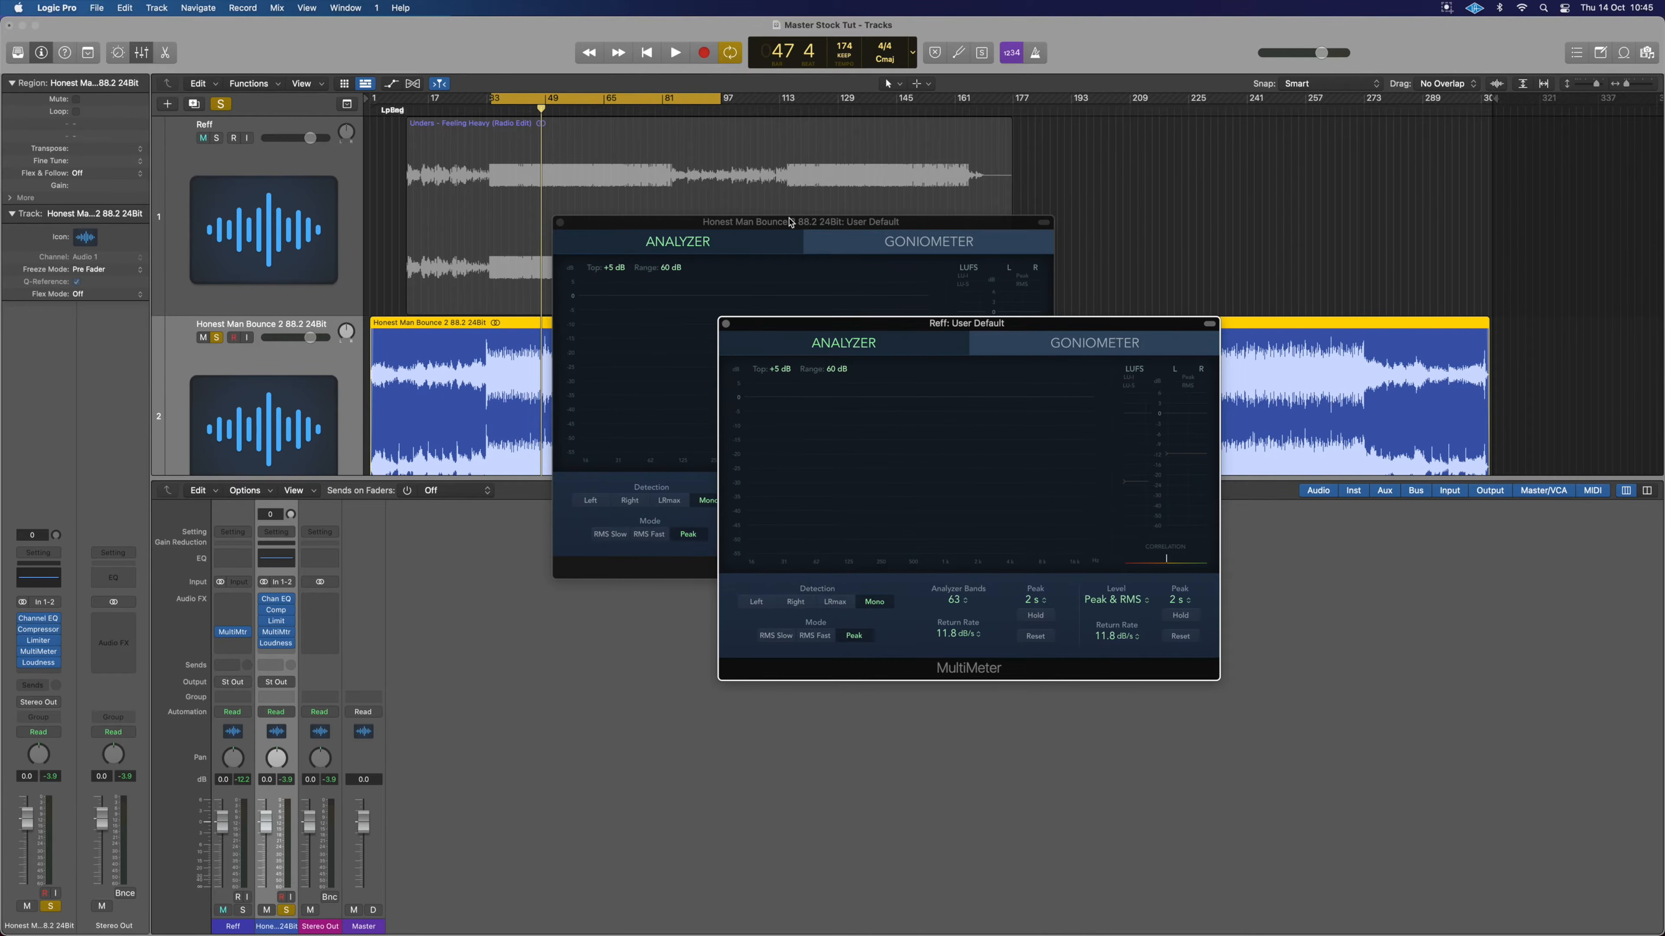
pyautogui.moveTo(790, 223); pyautogui.dragTo(1251, 446)
pyautogui.moveTo(1029, 333); pyautogui.dragTo(882, 553)
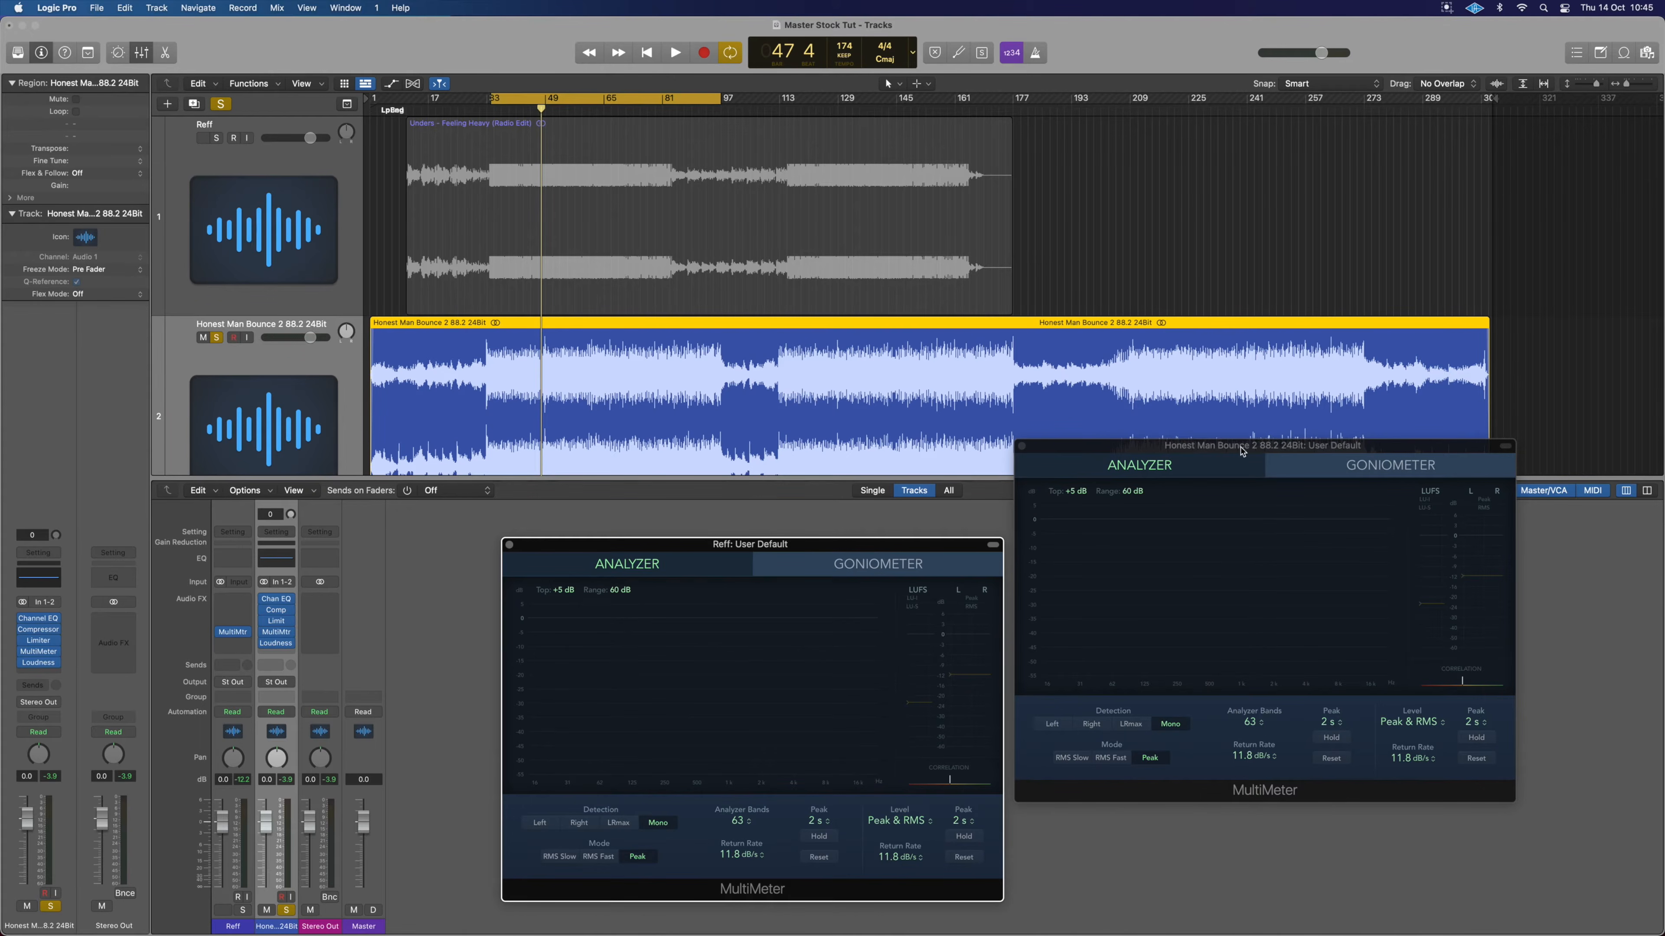
pyautogui.moveTo(1161, 449); pyautogui.dragTo(1302, 534)
pyautogui.moveTo(824, 548); pyautogui.dragTo(978, 541)
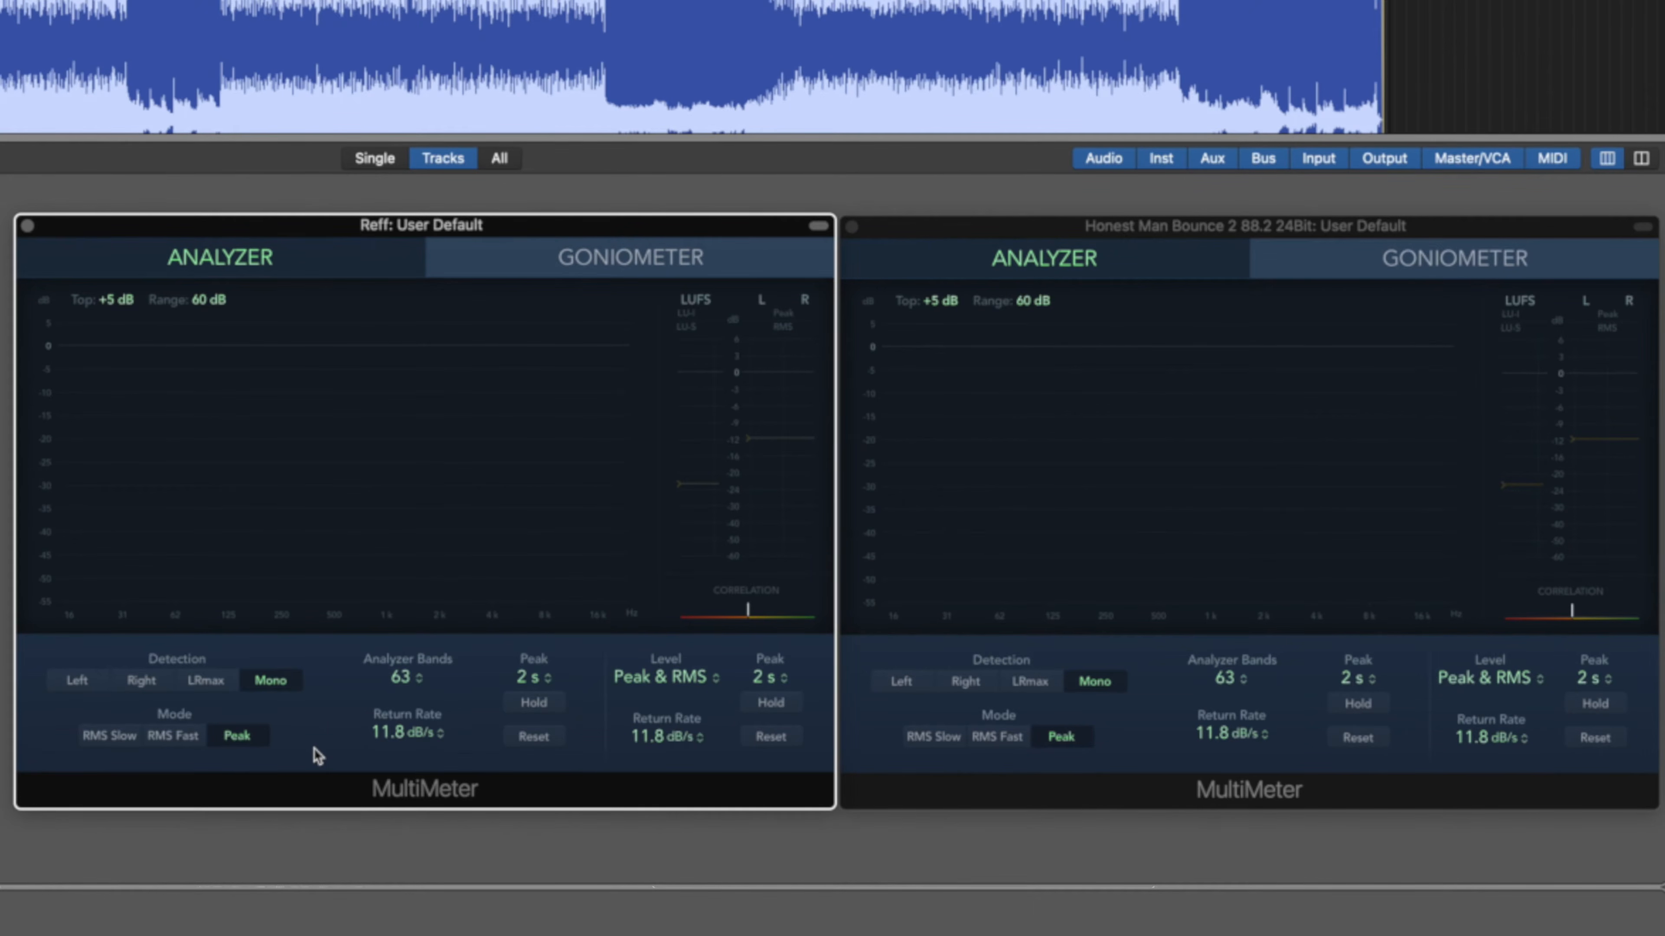
# Start playback to compare the Reff and bounce spectra in both MultiMeters.
pyautogui.press('space')
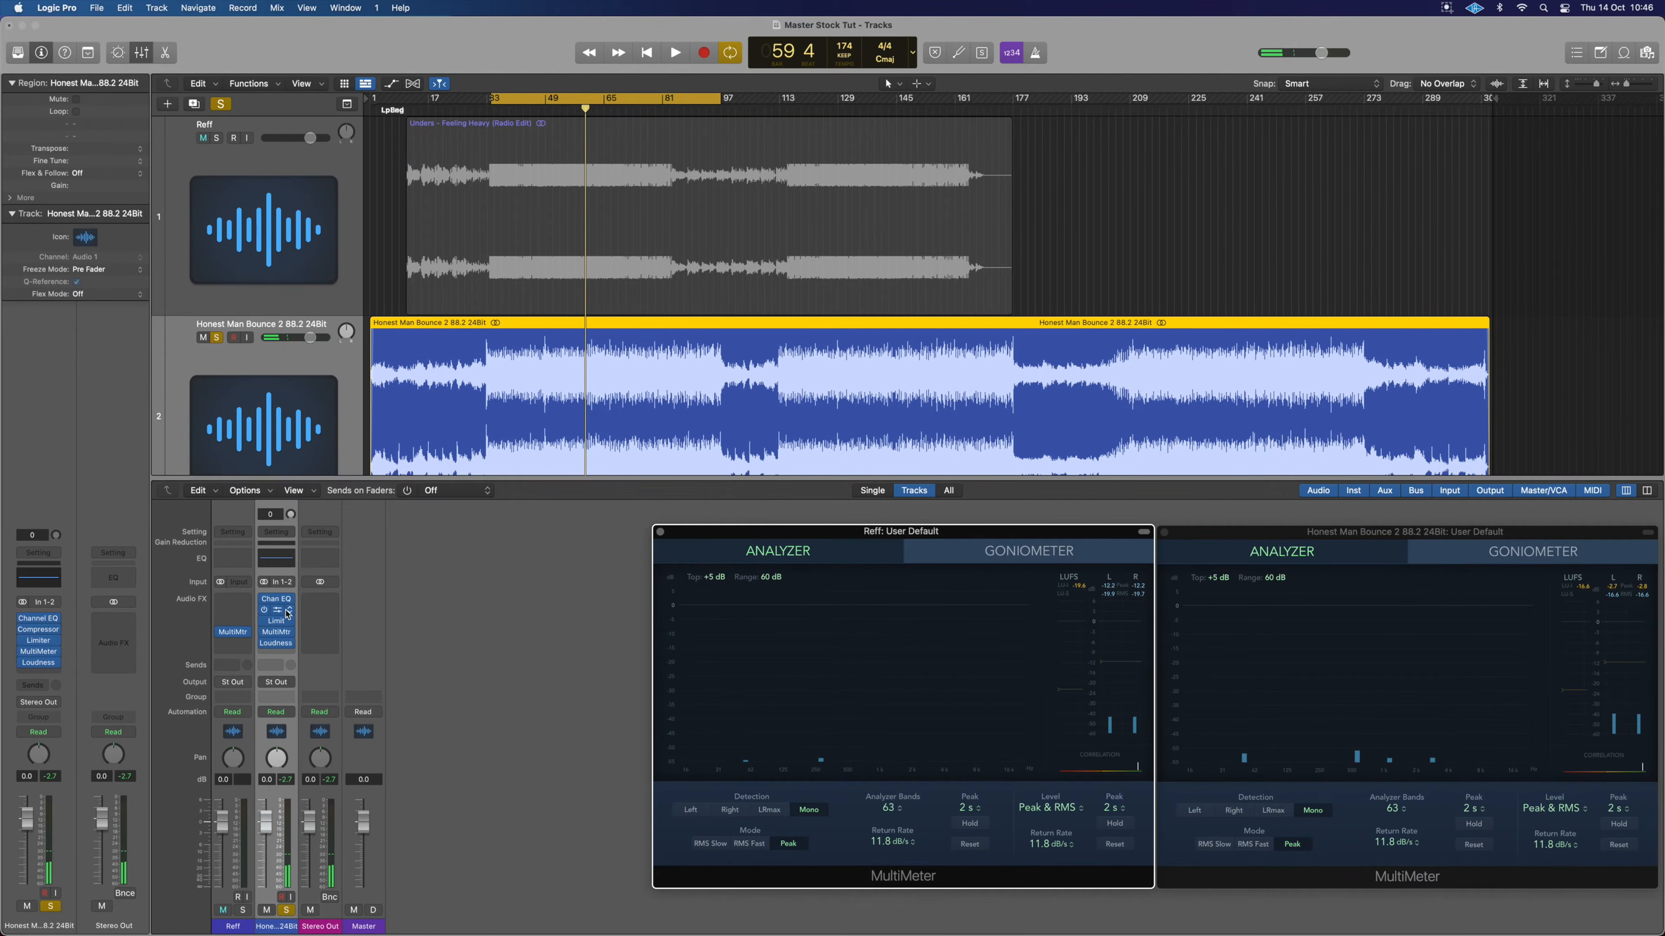
# Cut the bounce's Channel EQ by 16.5 dB at 4040 Hz.
pyautogui.click(276, 603)
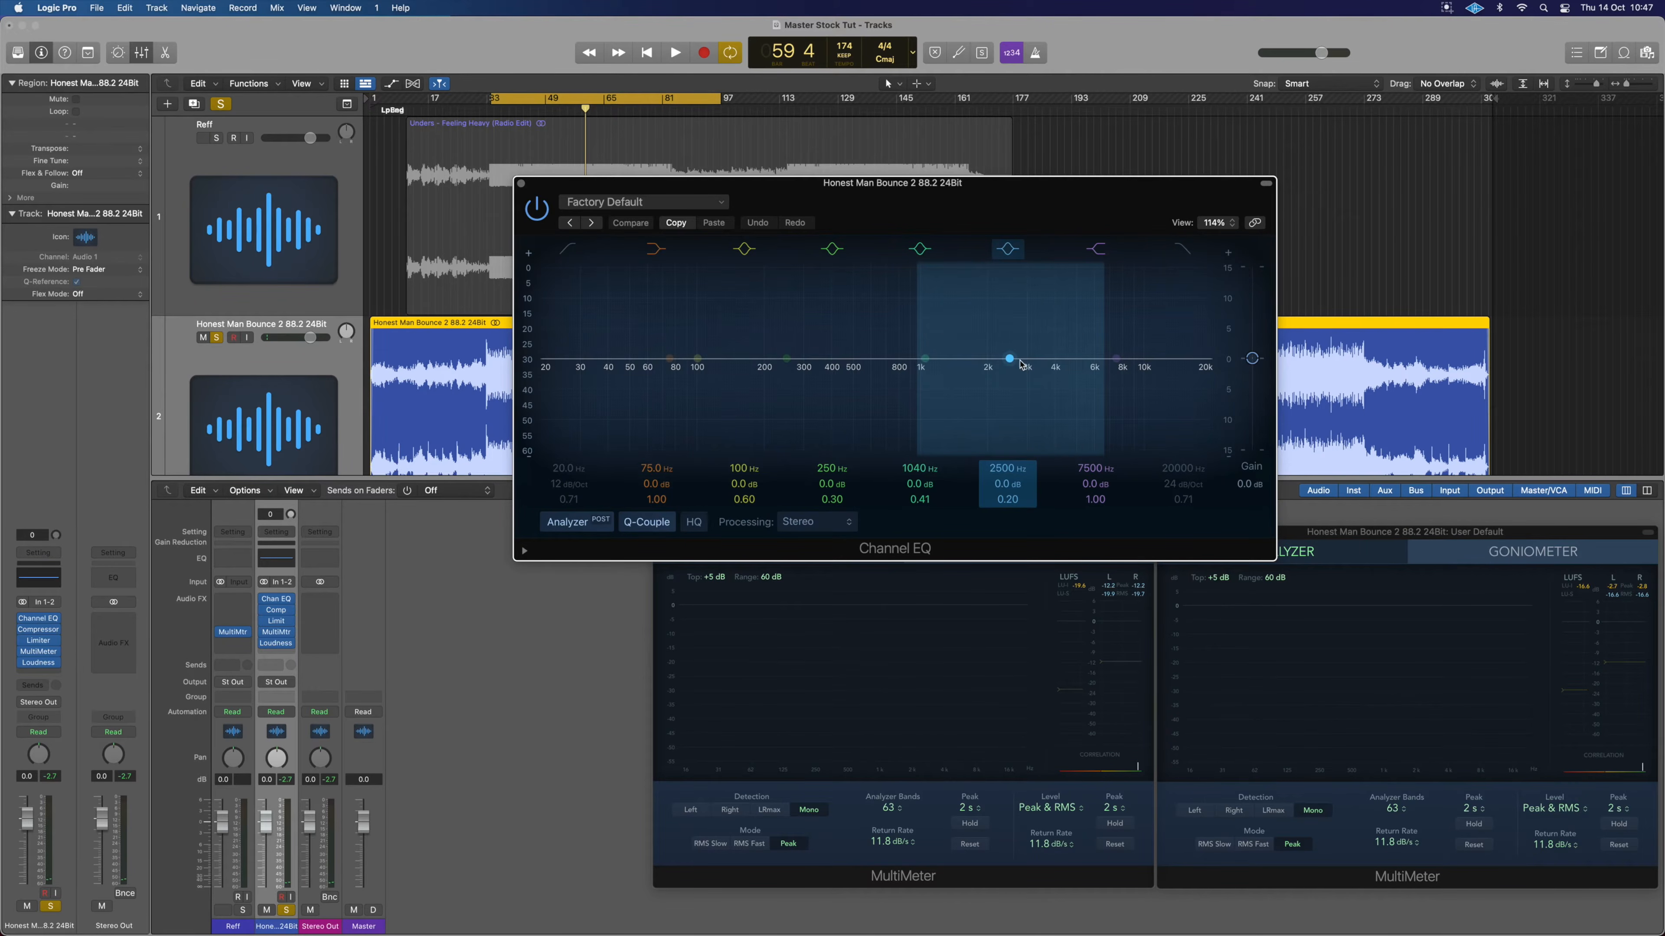
pyautogui.moveTo(1010, 359); pyautogui.dragTo(1060, 461)
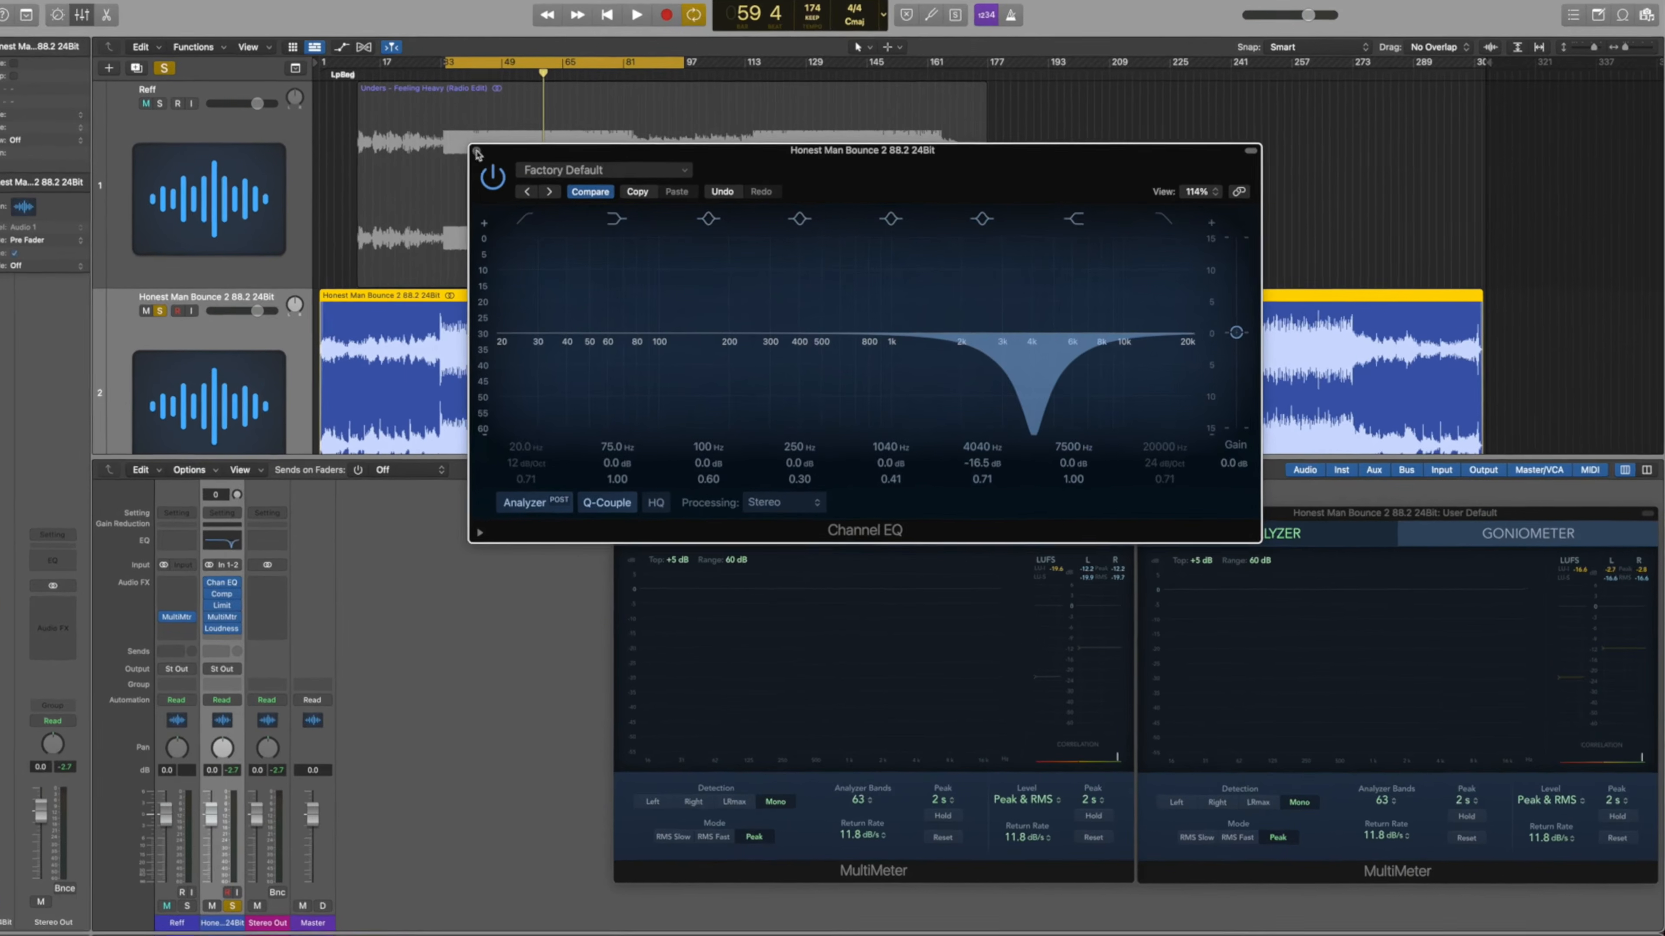
pyautogui.click(522, 184)
# Play the song and toggle between reference and bounce to compare the meters.
pyautogui.press('space')
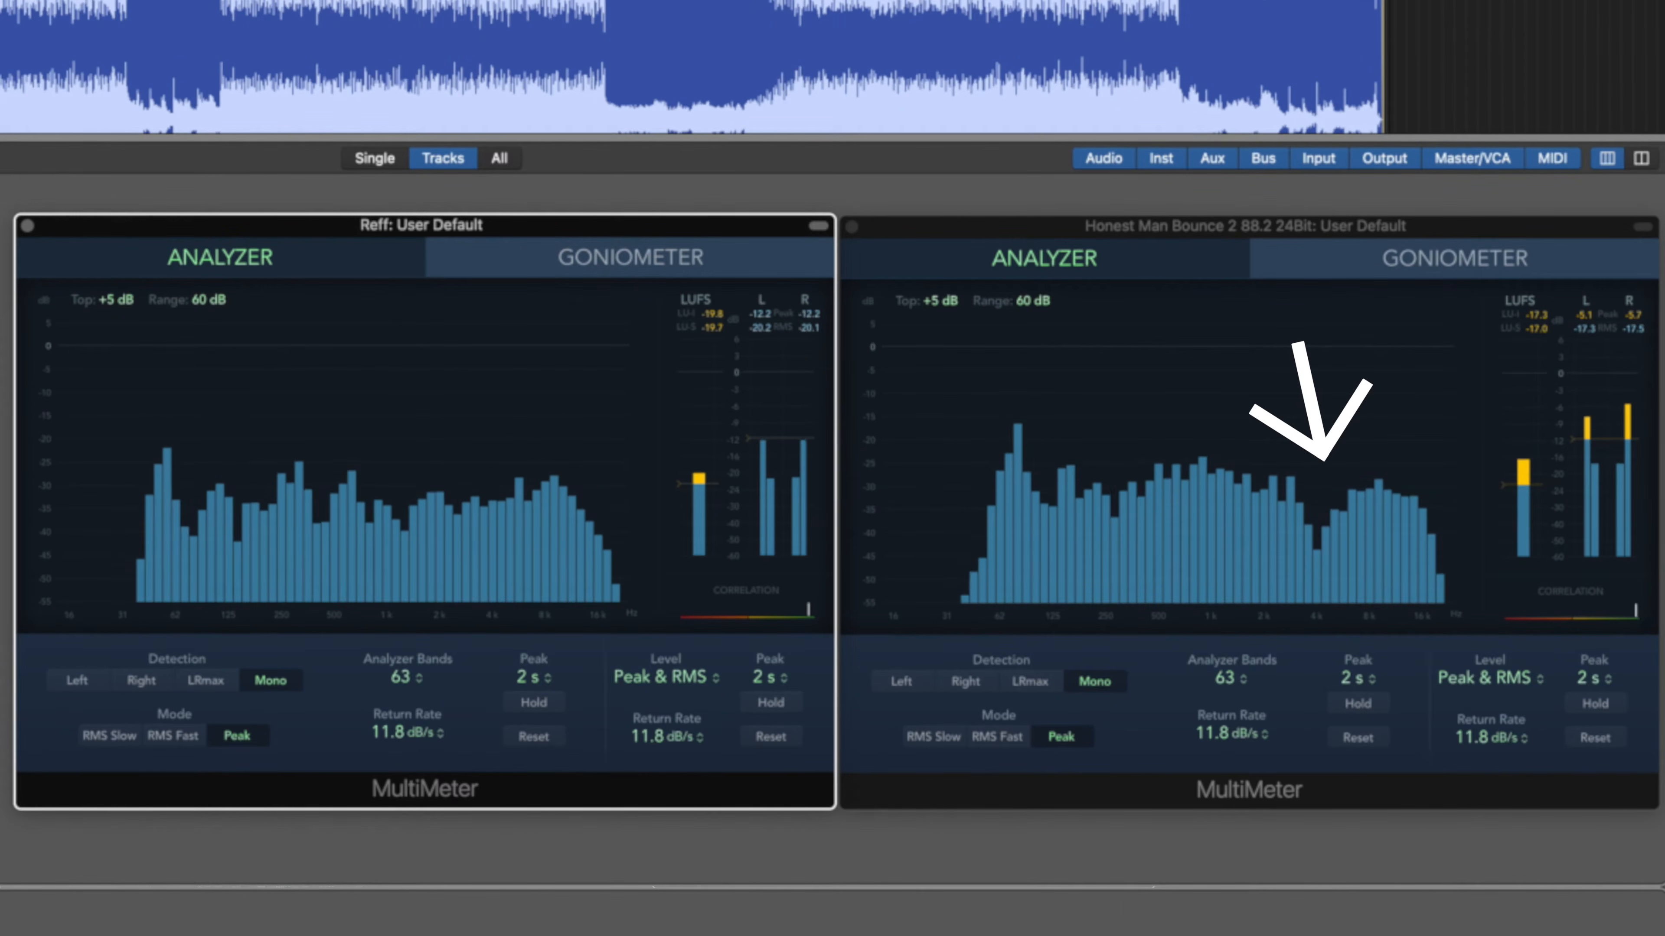
pyautogui.press('s')
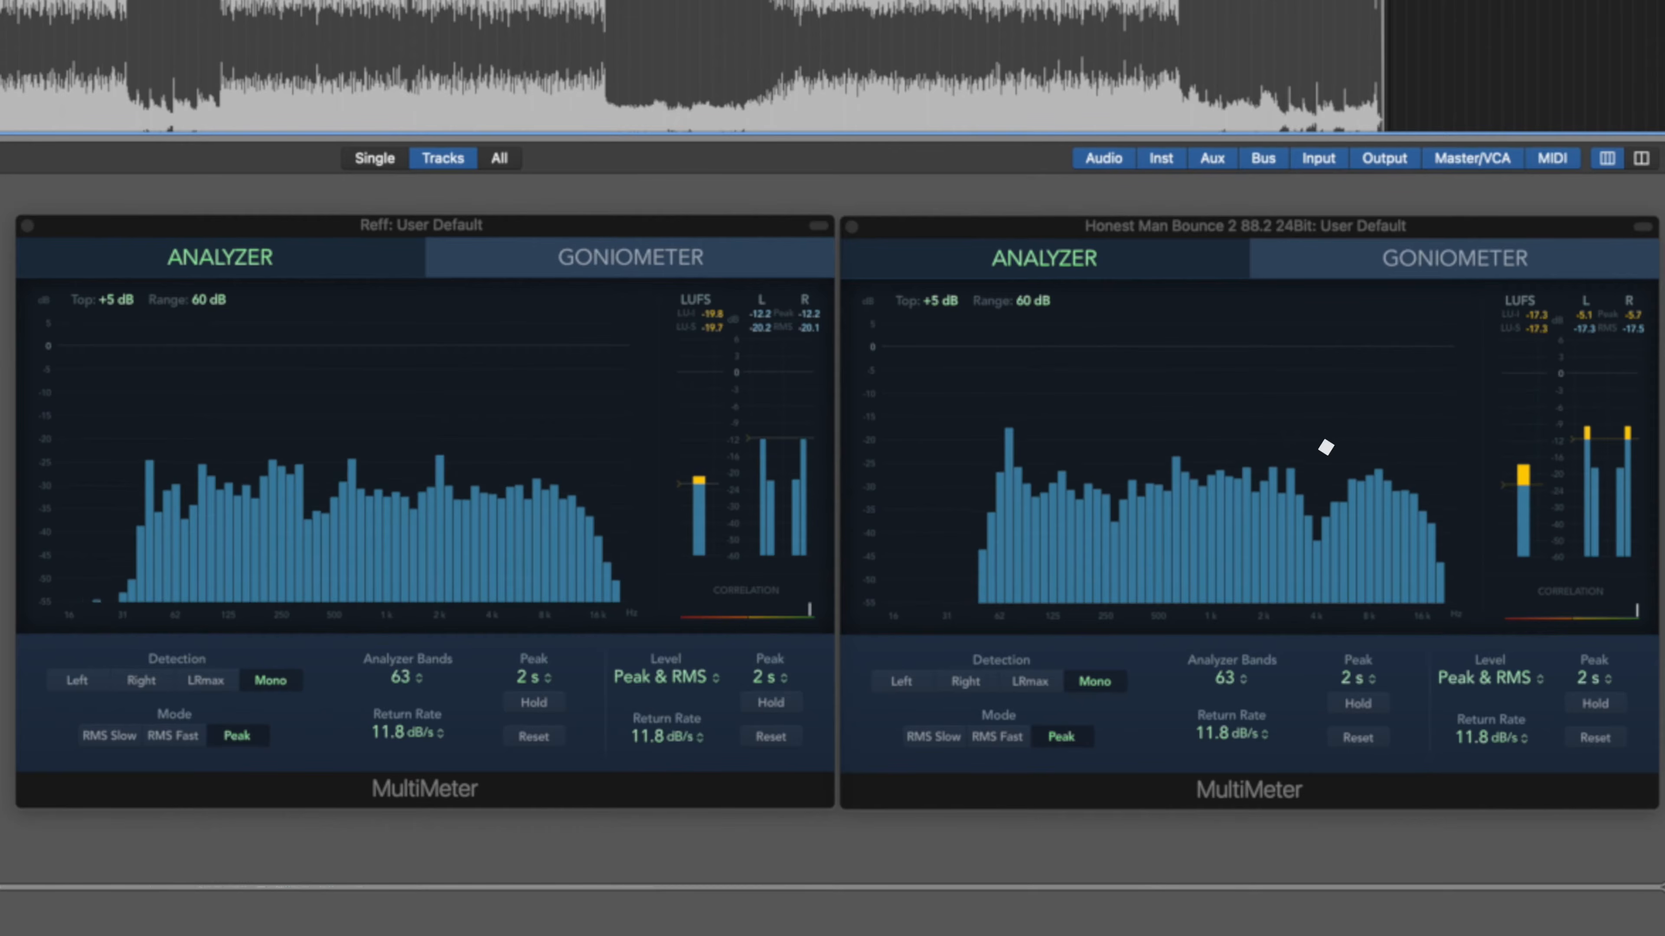
pyautogui.press('s')
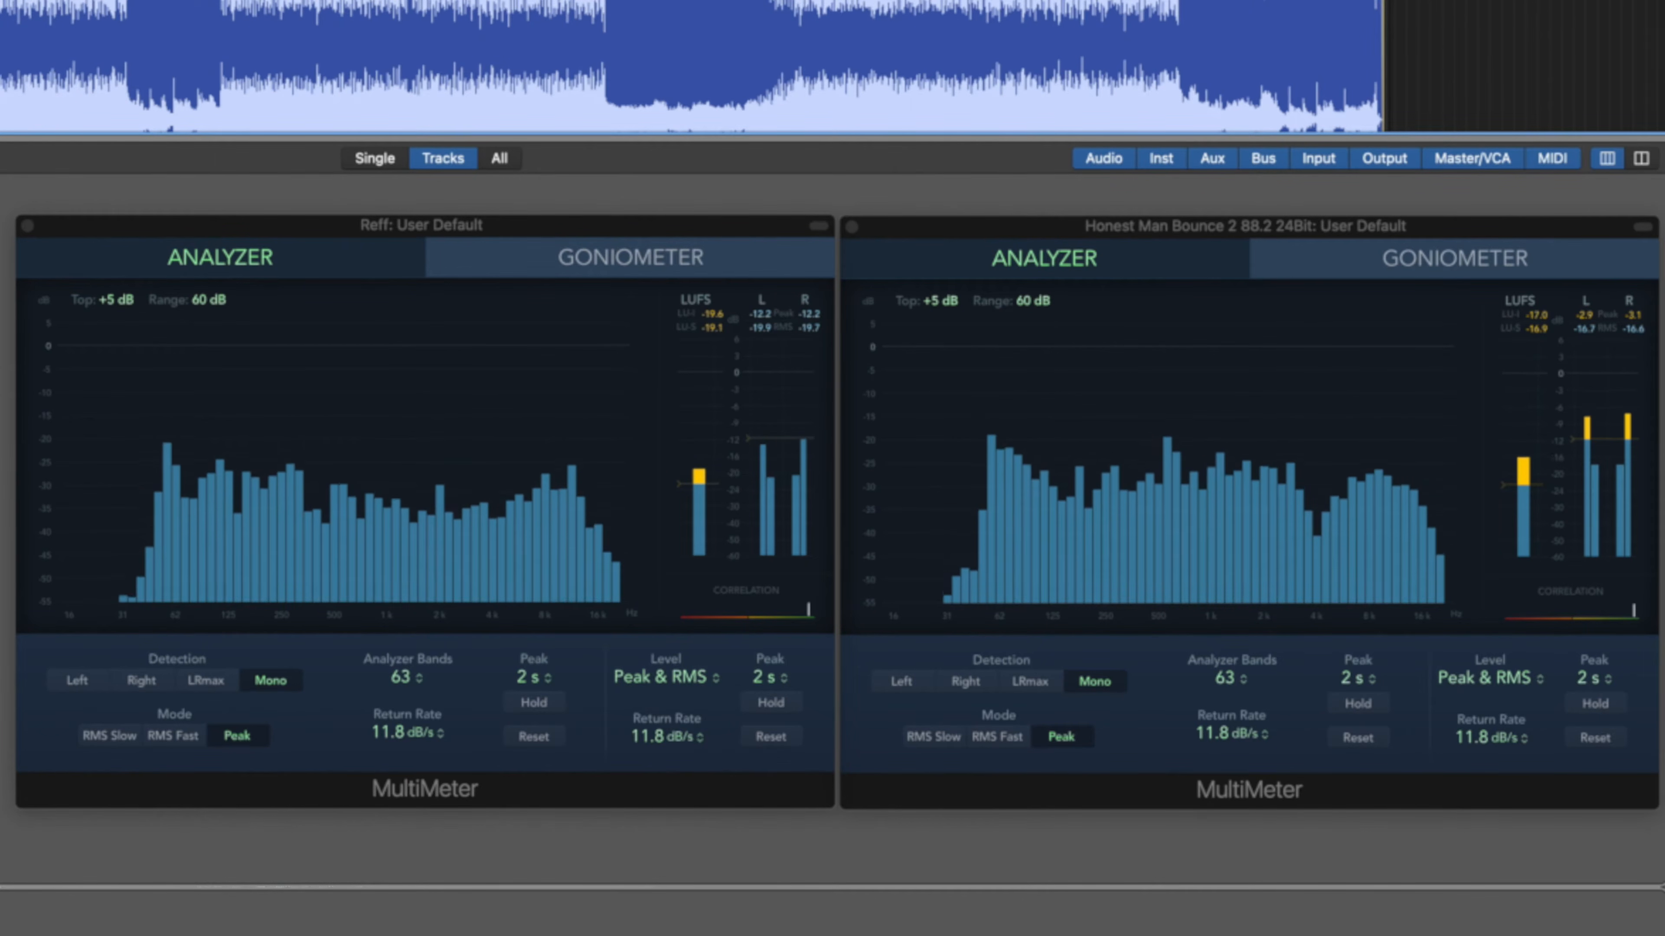
# Switch both the reference and bounce MultiMeter analyzers to 31 bands.
pyautogui.click(403, 672)
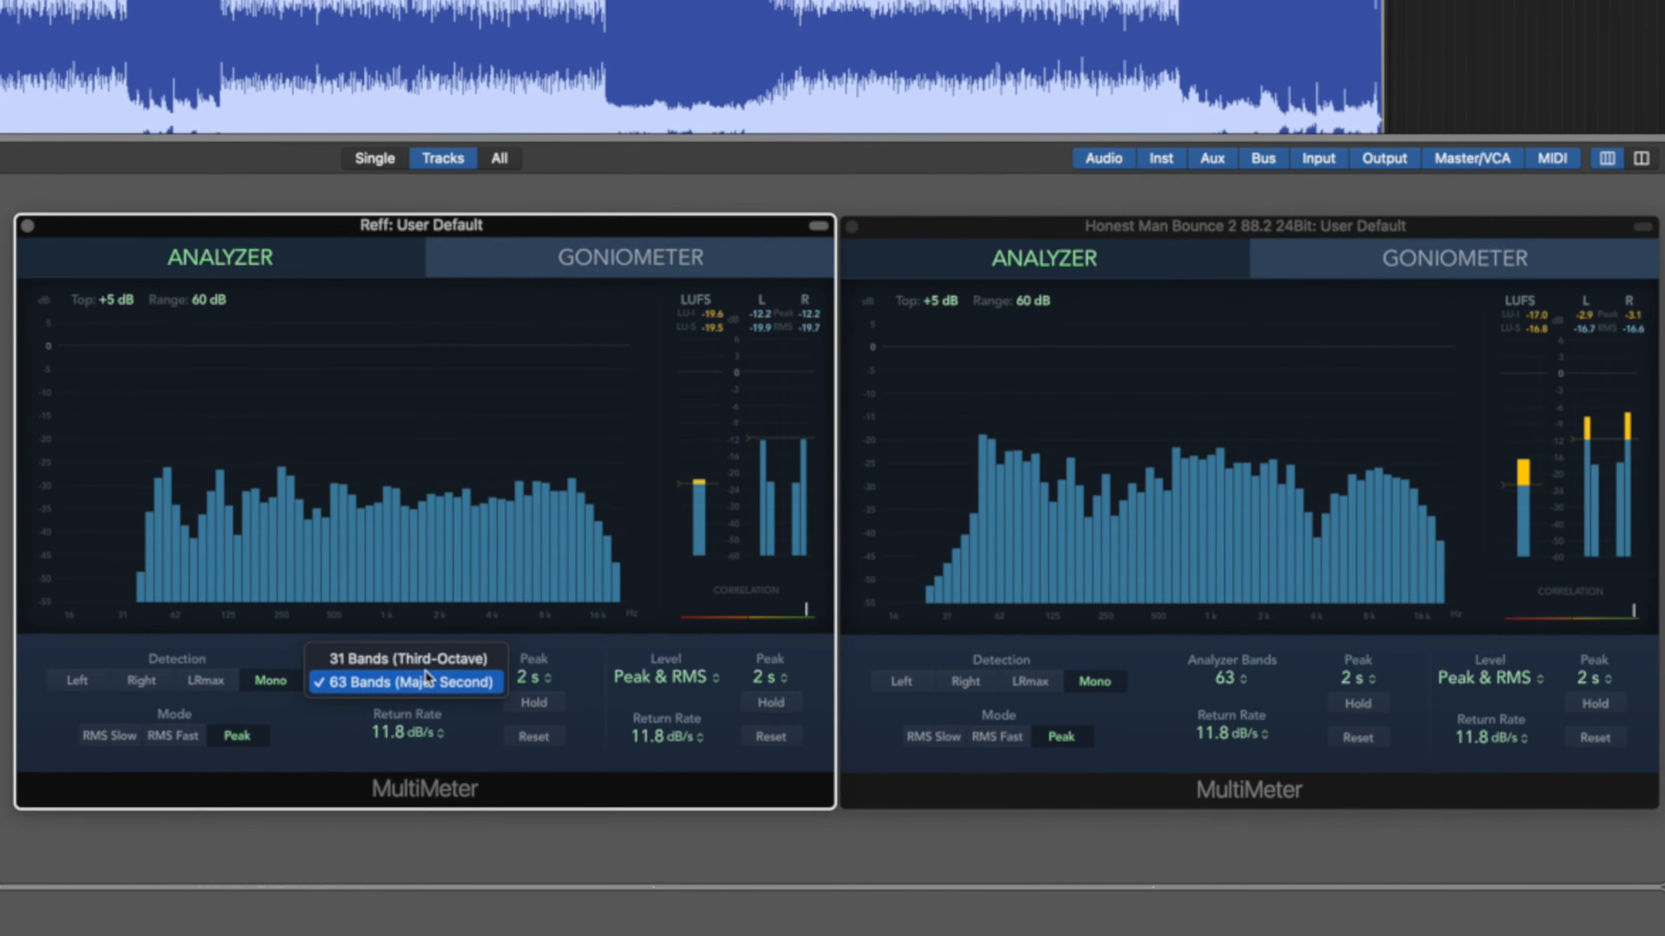
pyautogui.click(412, 653)
pyautogui.click(1229, 676)
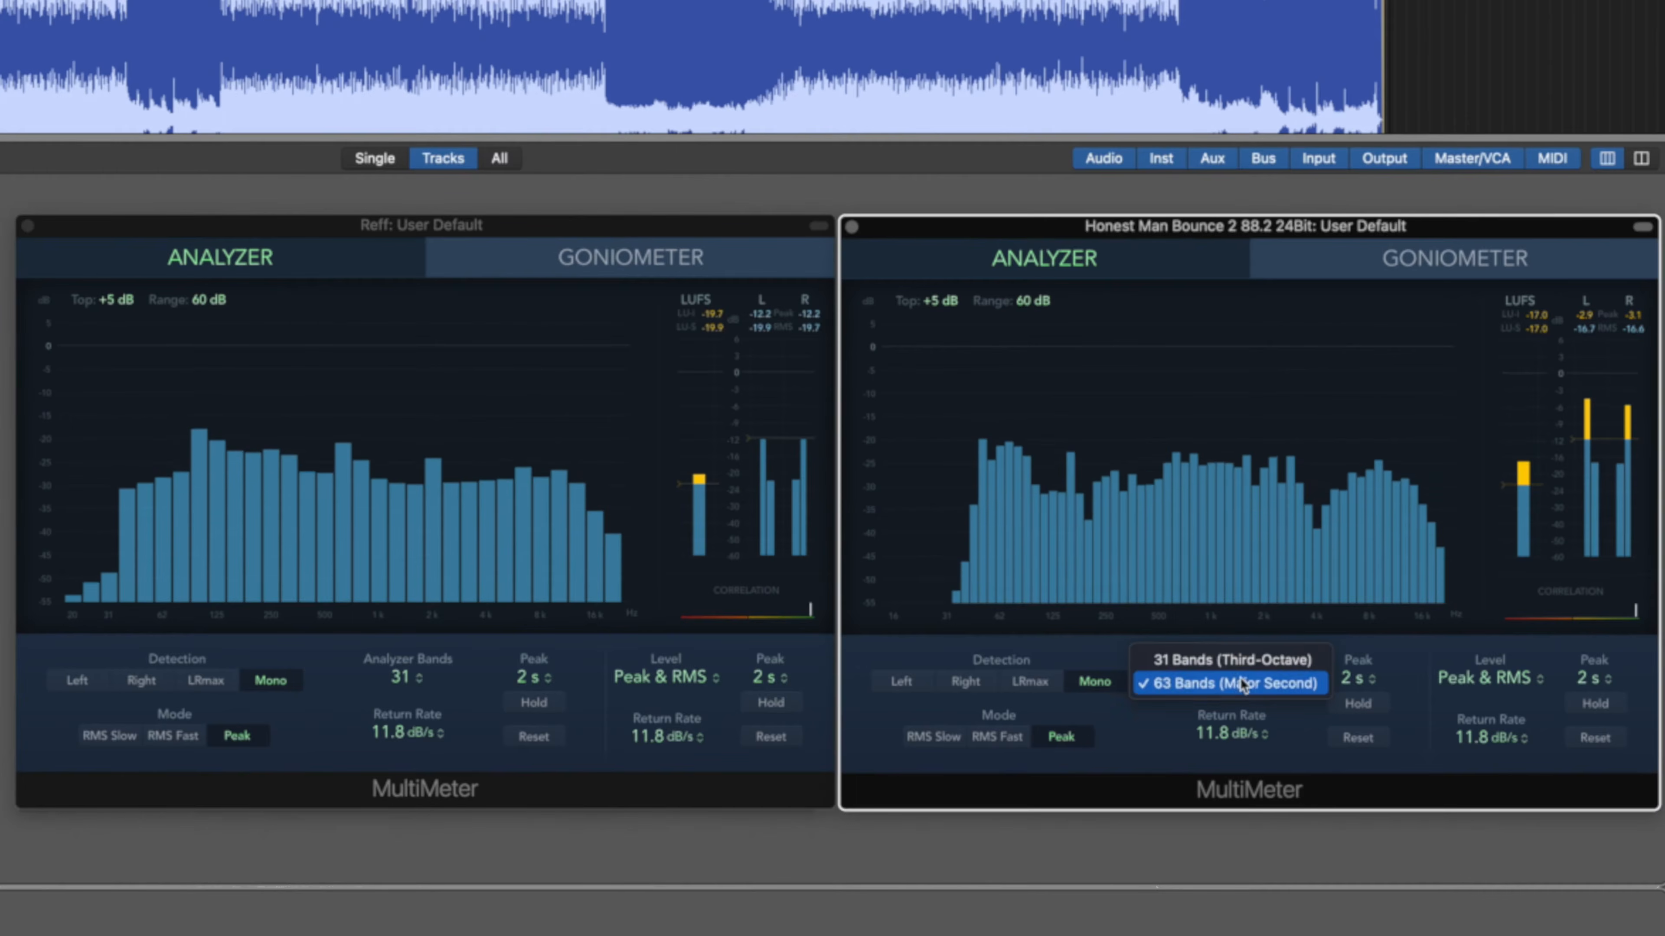
pyautogui.click(1231, 661)
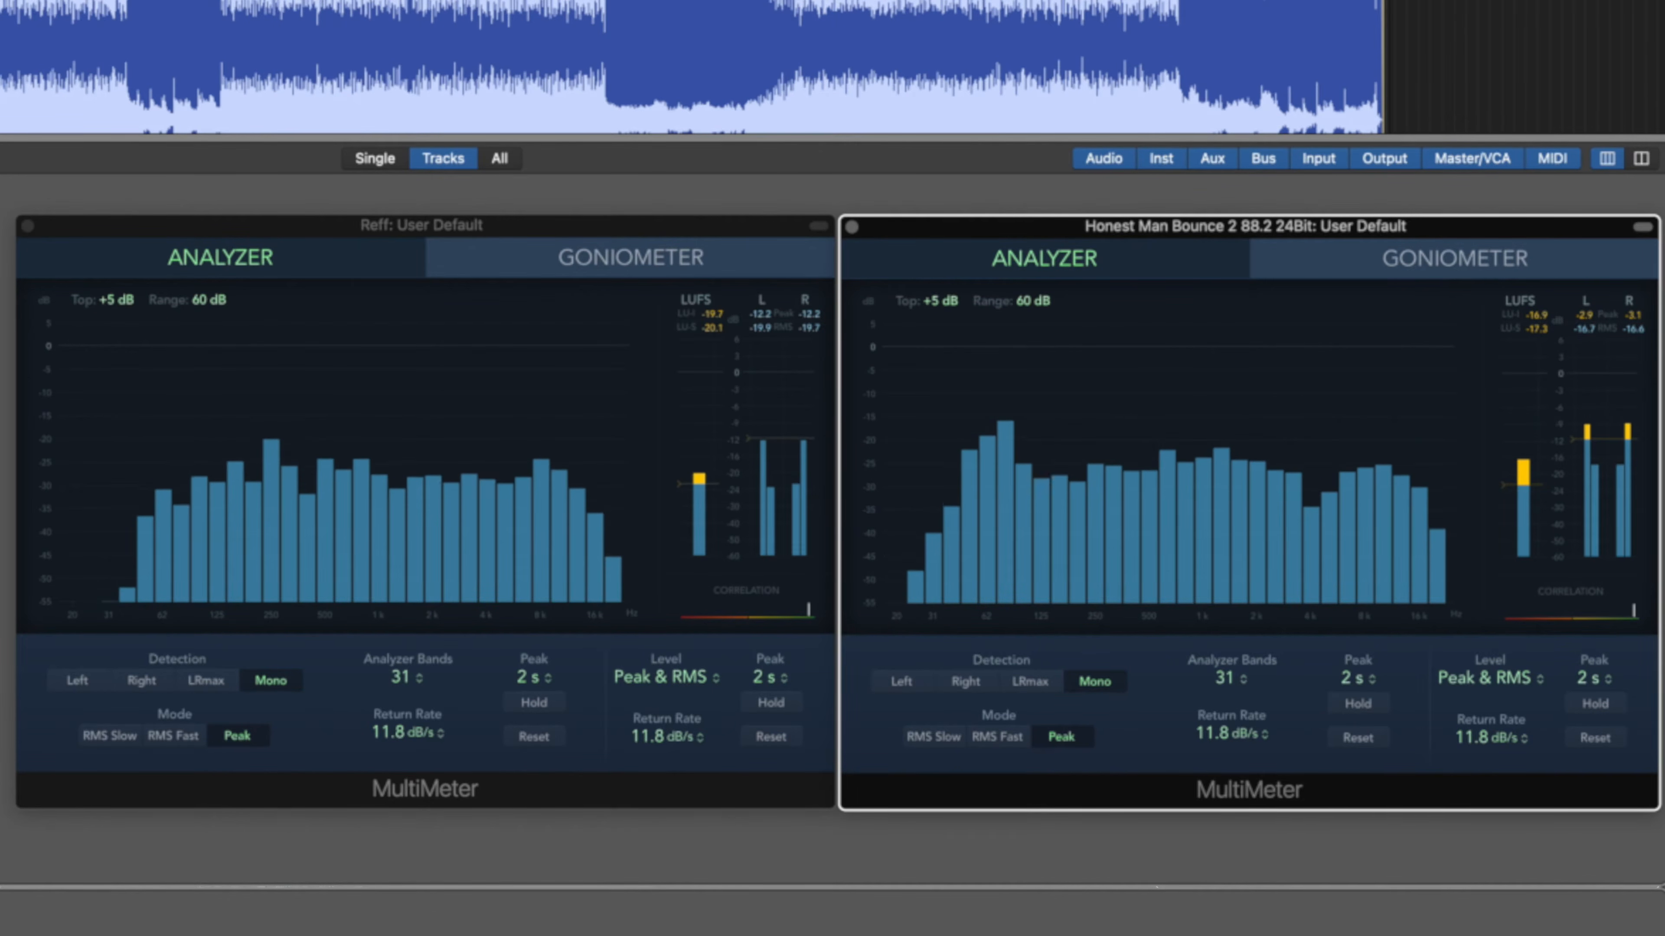
# A/B the reference and bounce by toggling solo, then stop playback.
pyautogui.press('s')
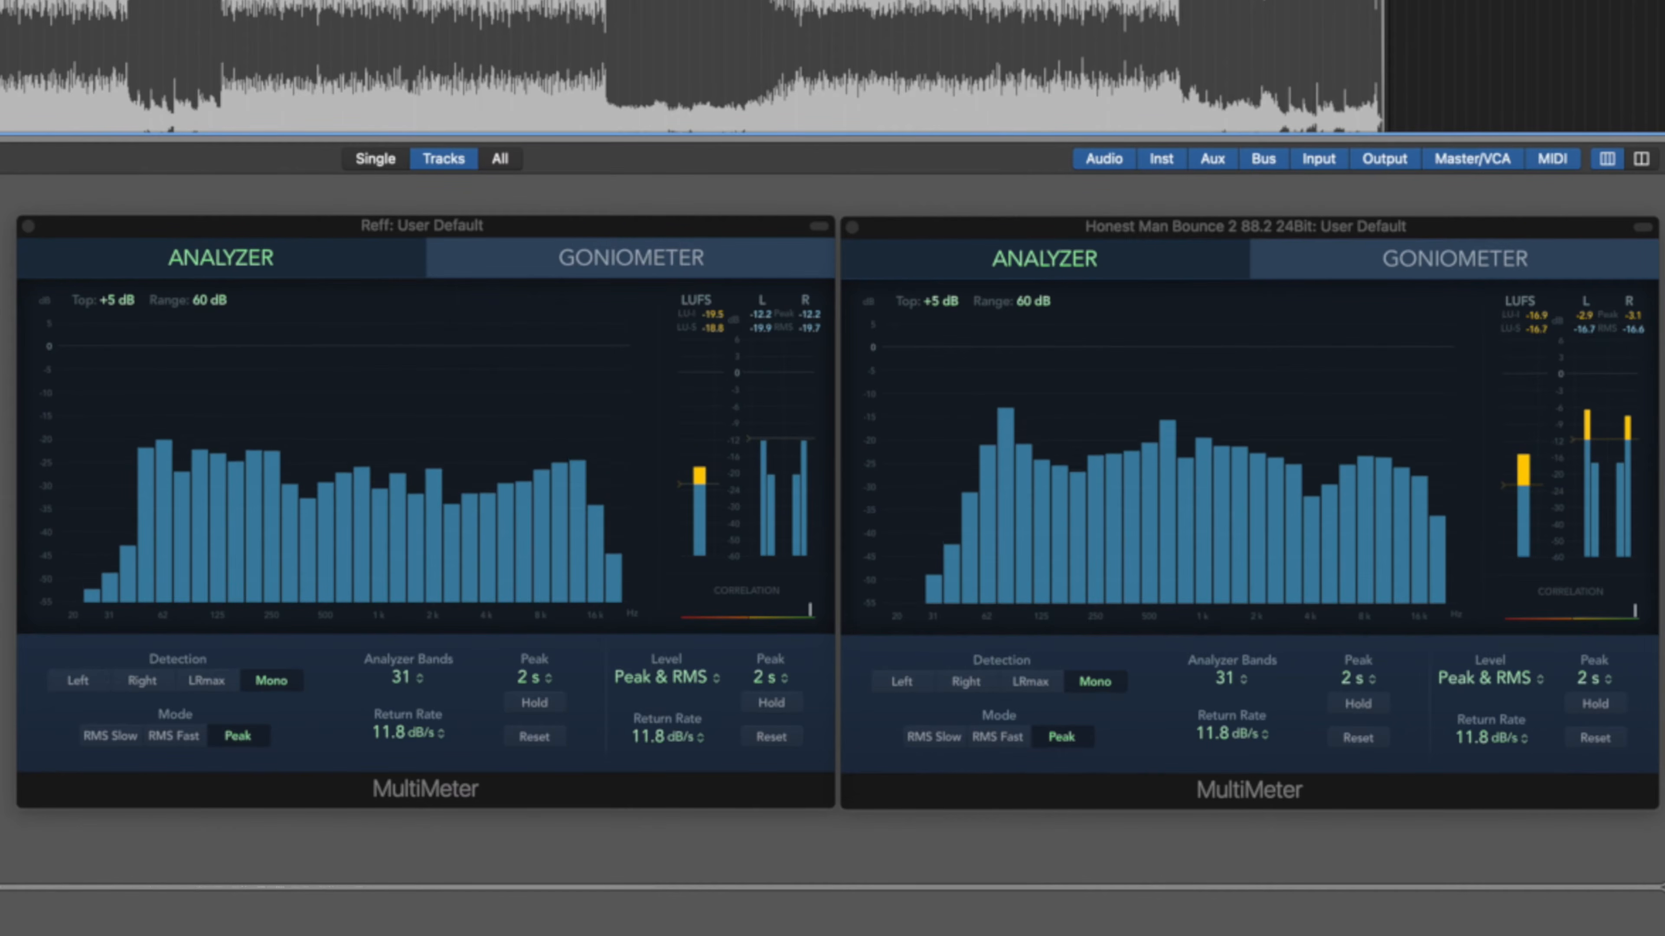
pyautogui.press('s')
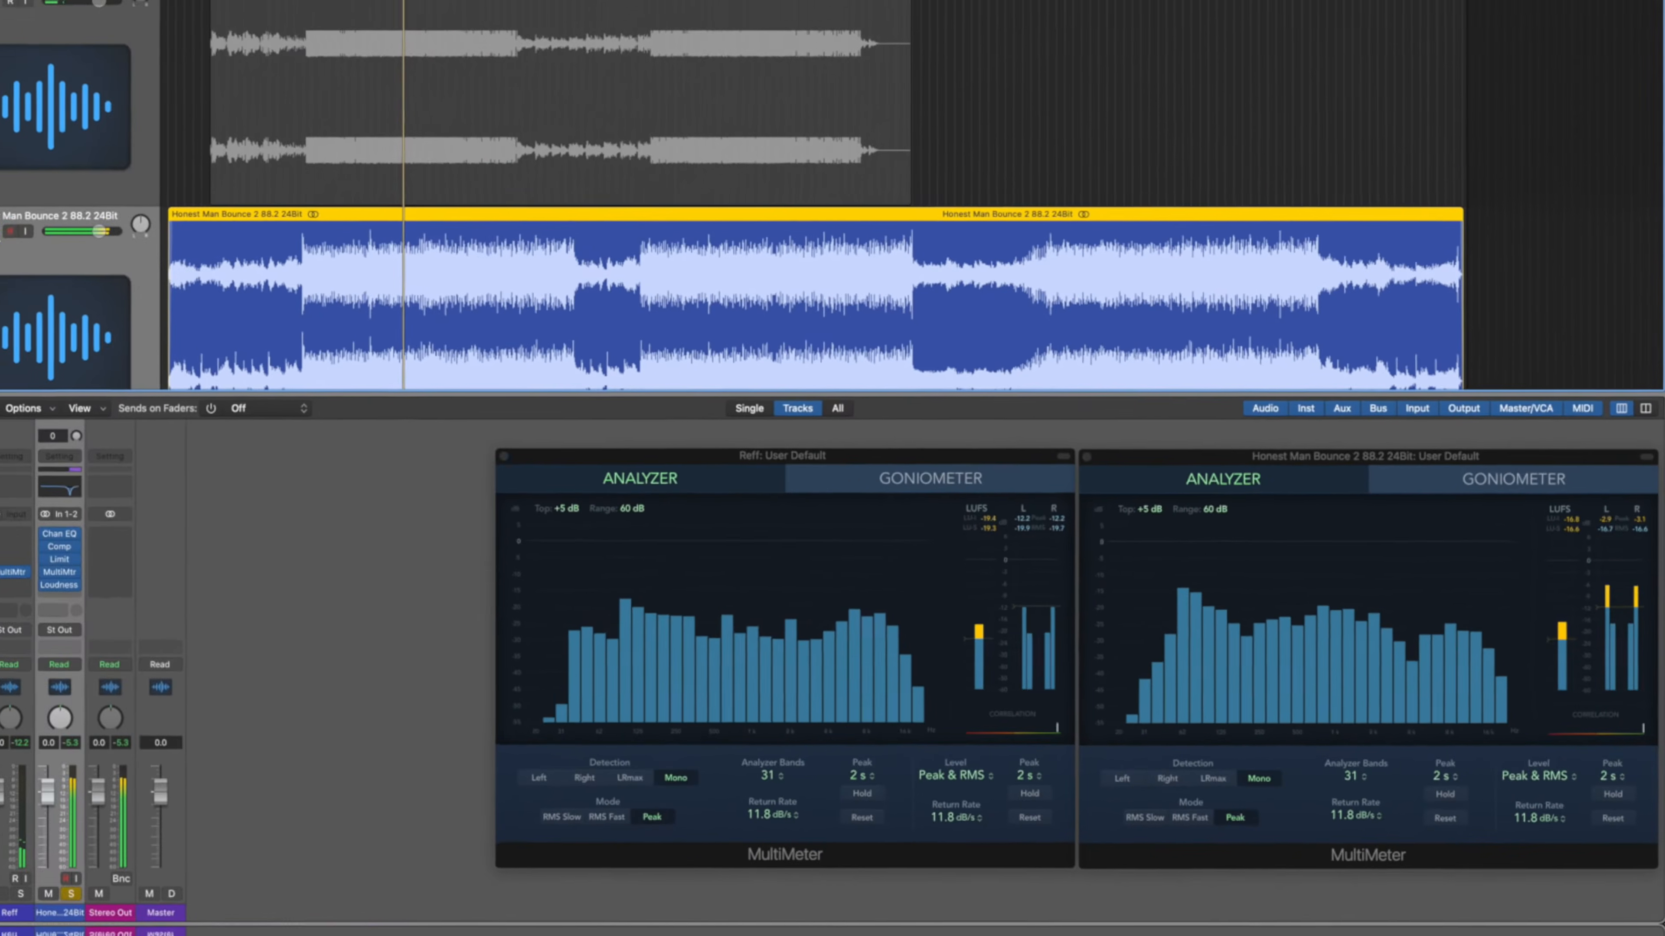
pyautogui.press('space')
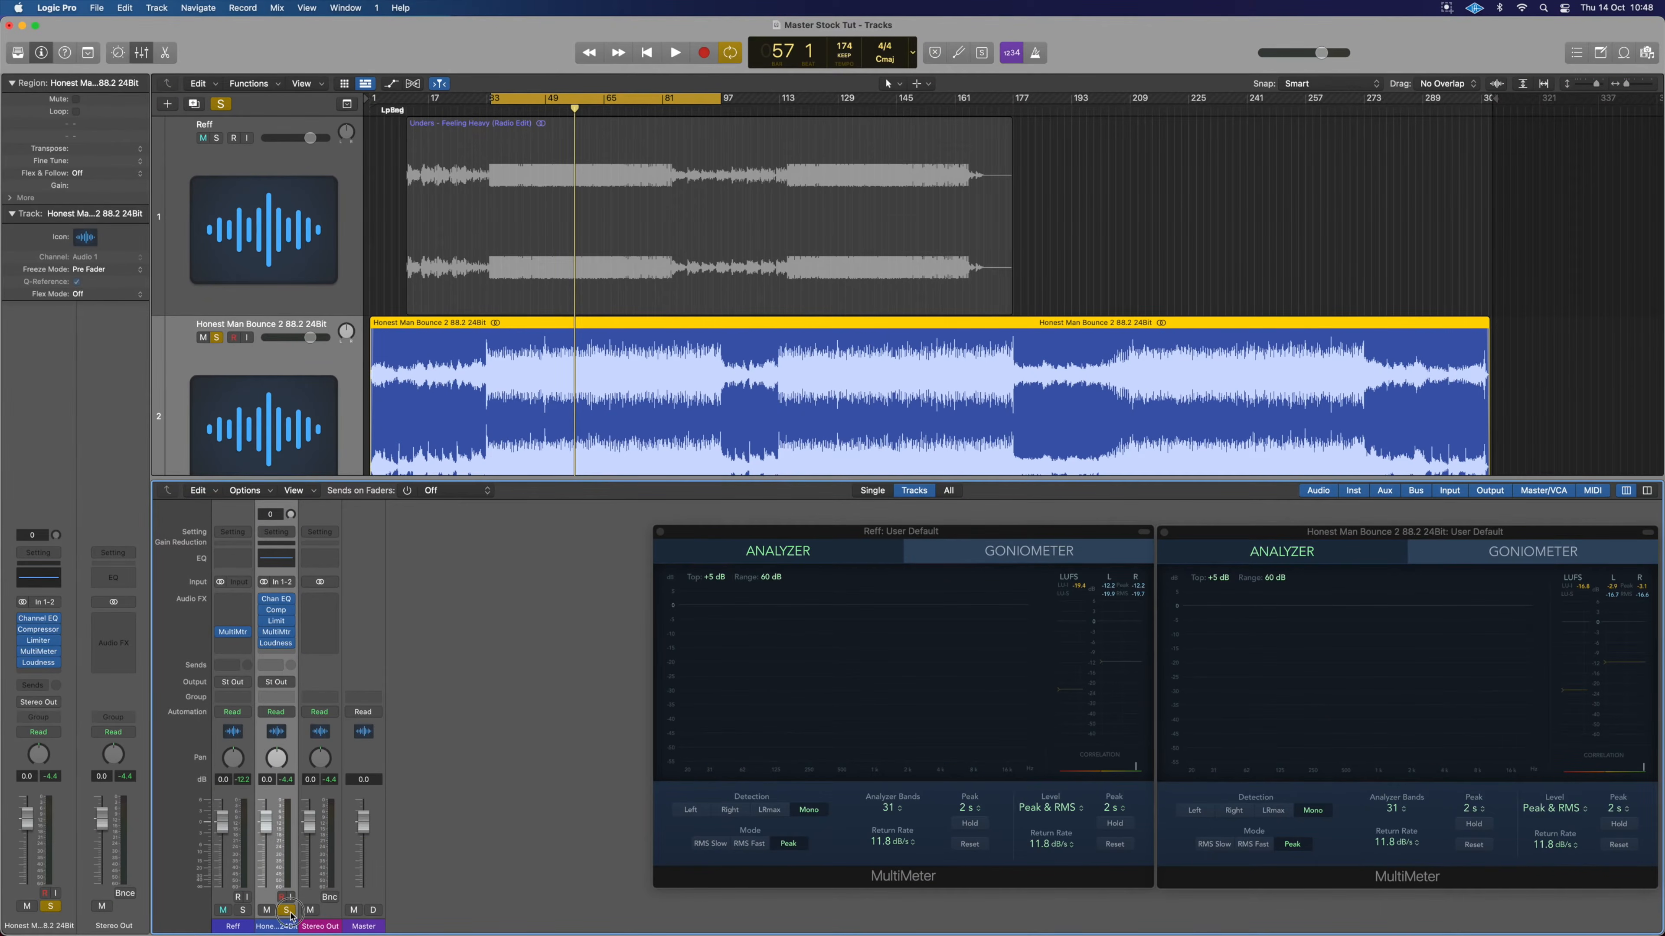
# Unsolo the bounce, open its Chan EQ insert, and close both MultiMeter windows.
pyautogui.click(289, 912)
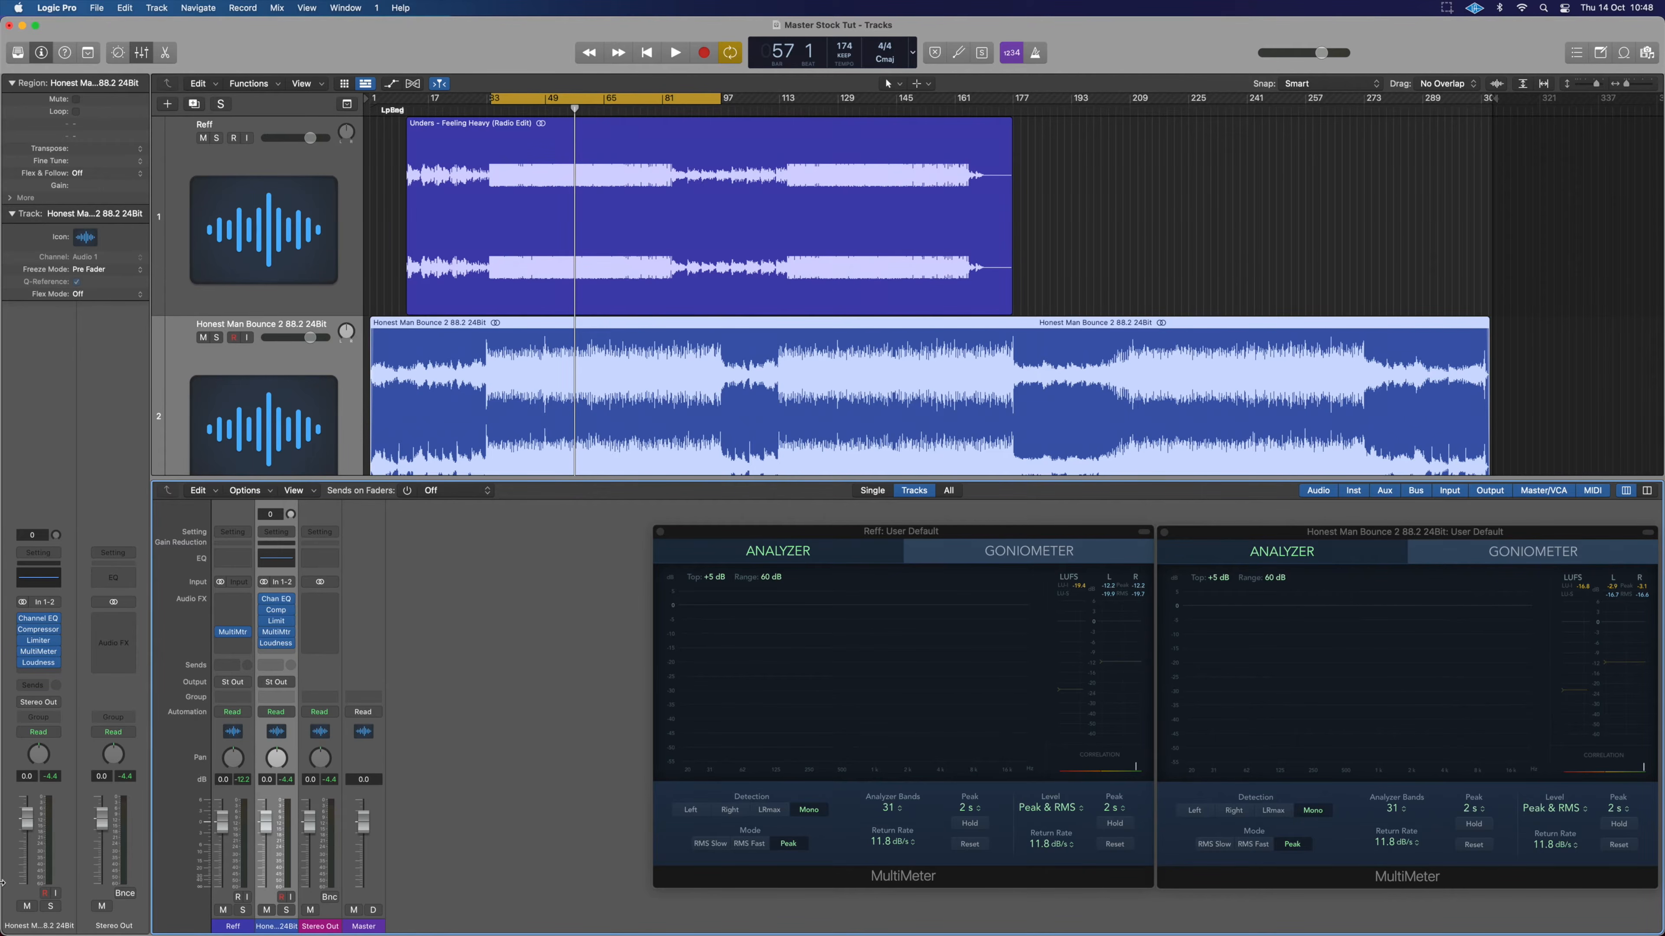
pyautogui.click(276, 605)
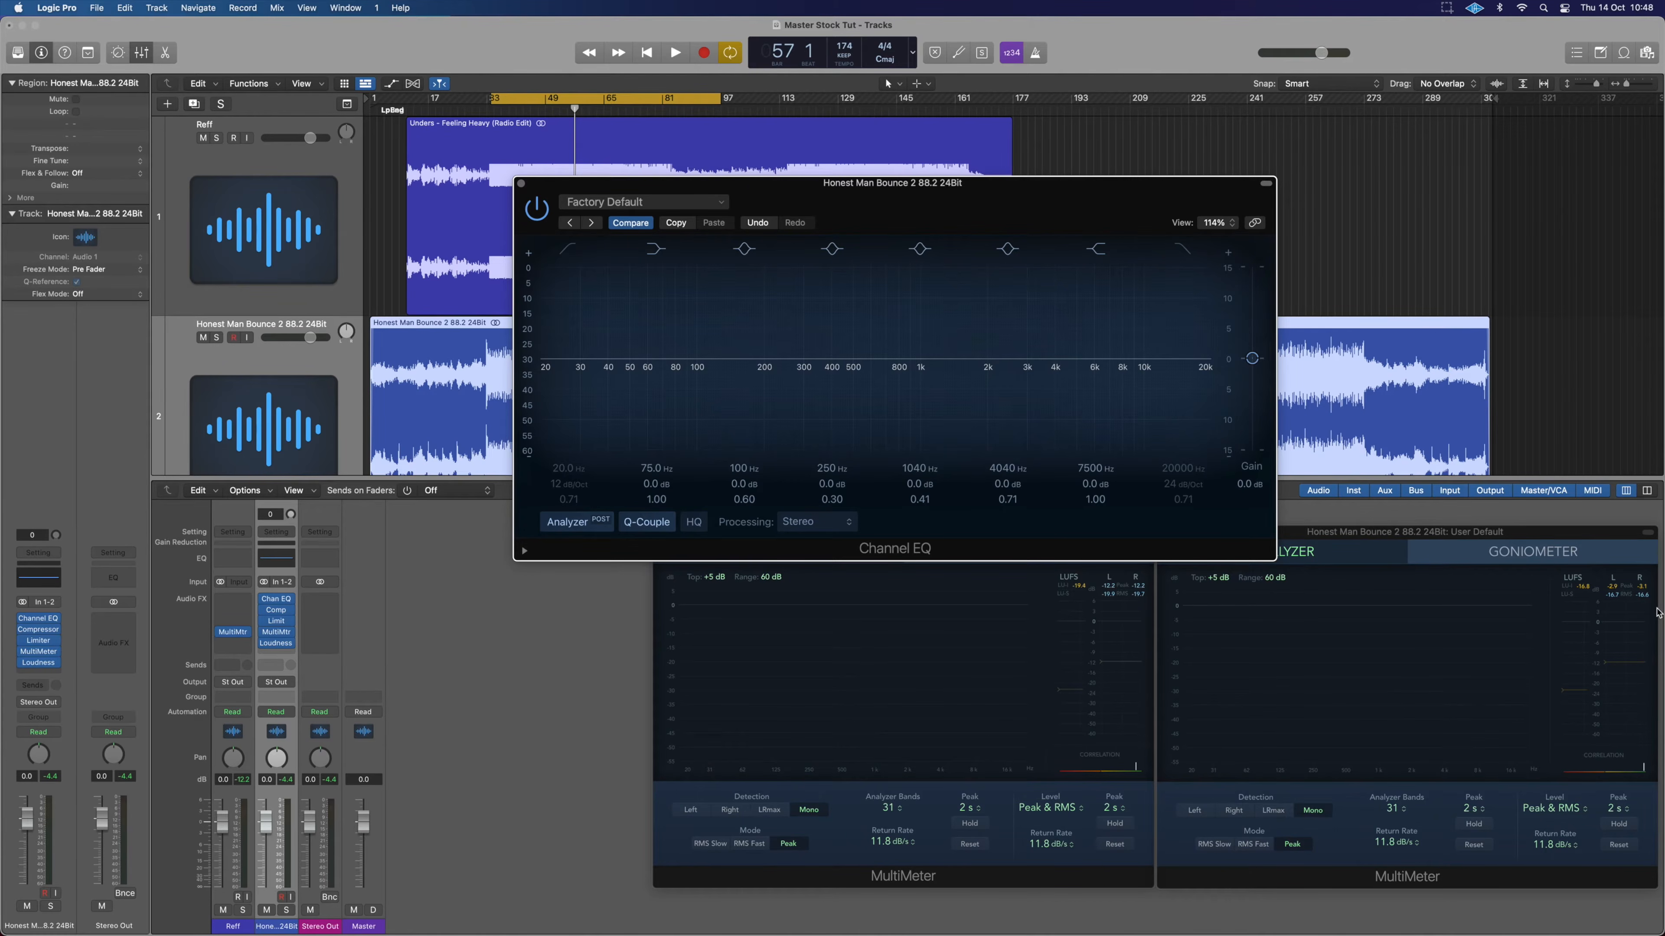
pyautogui.click(1509, 548)
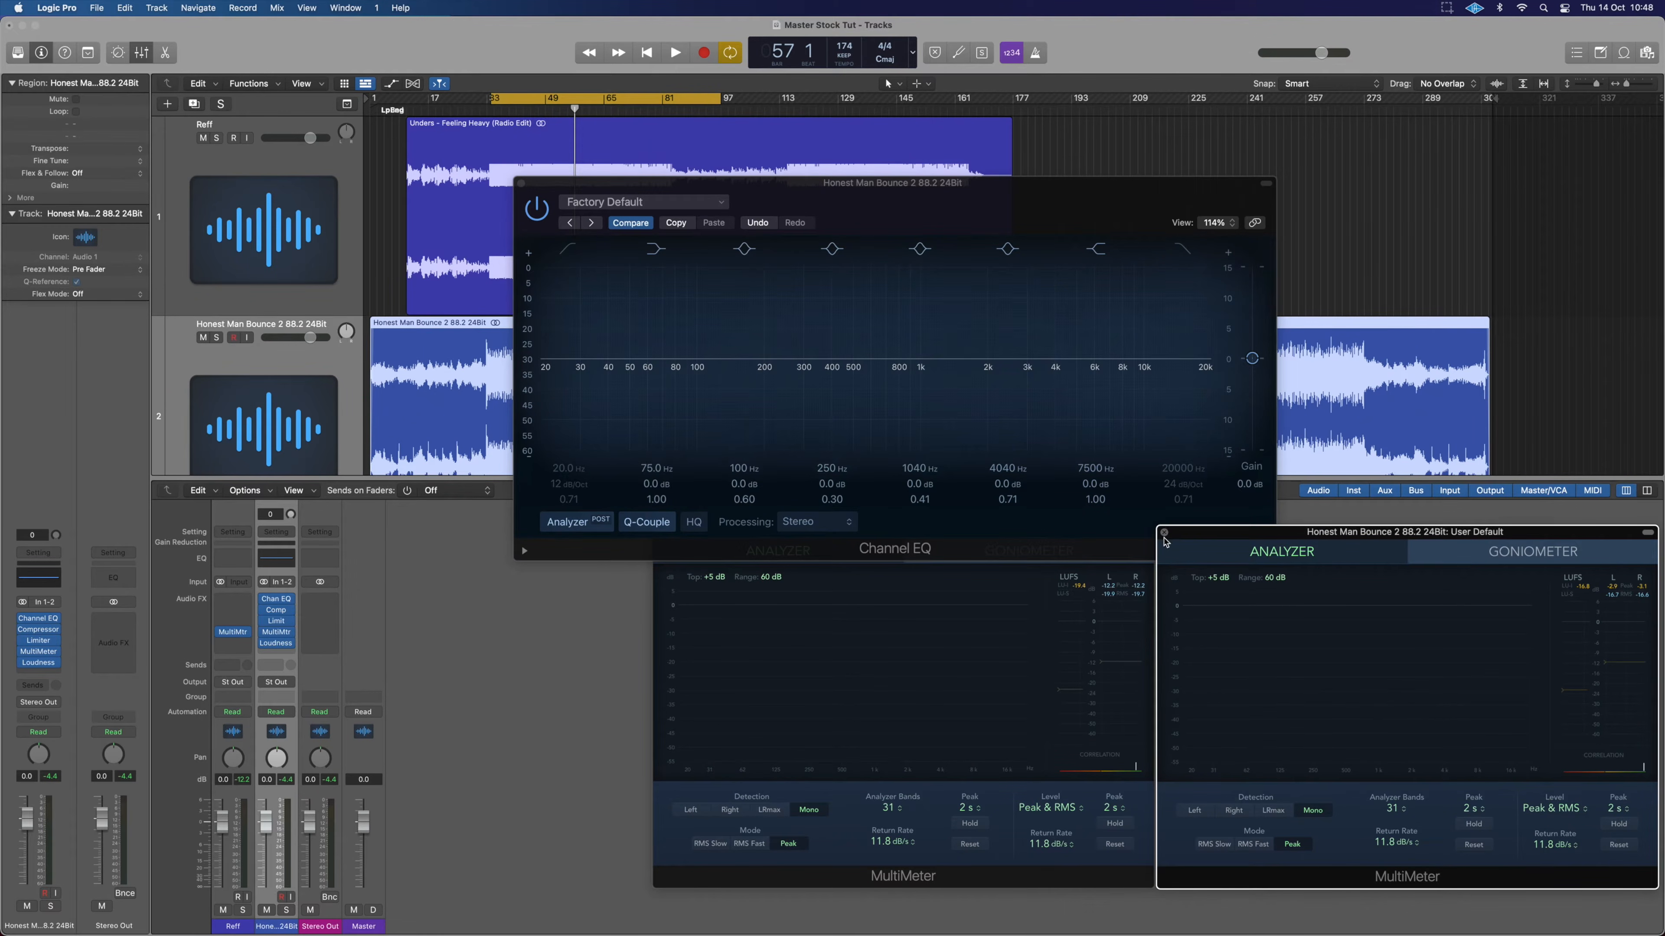
pyautogui.click(1164, 533)
pyautogui.click(673, 790)
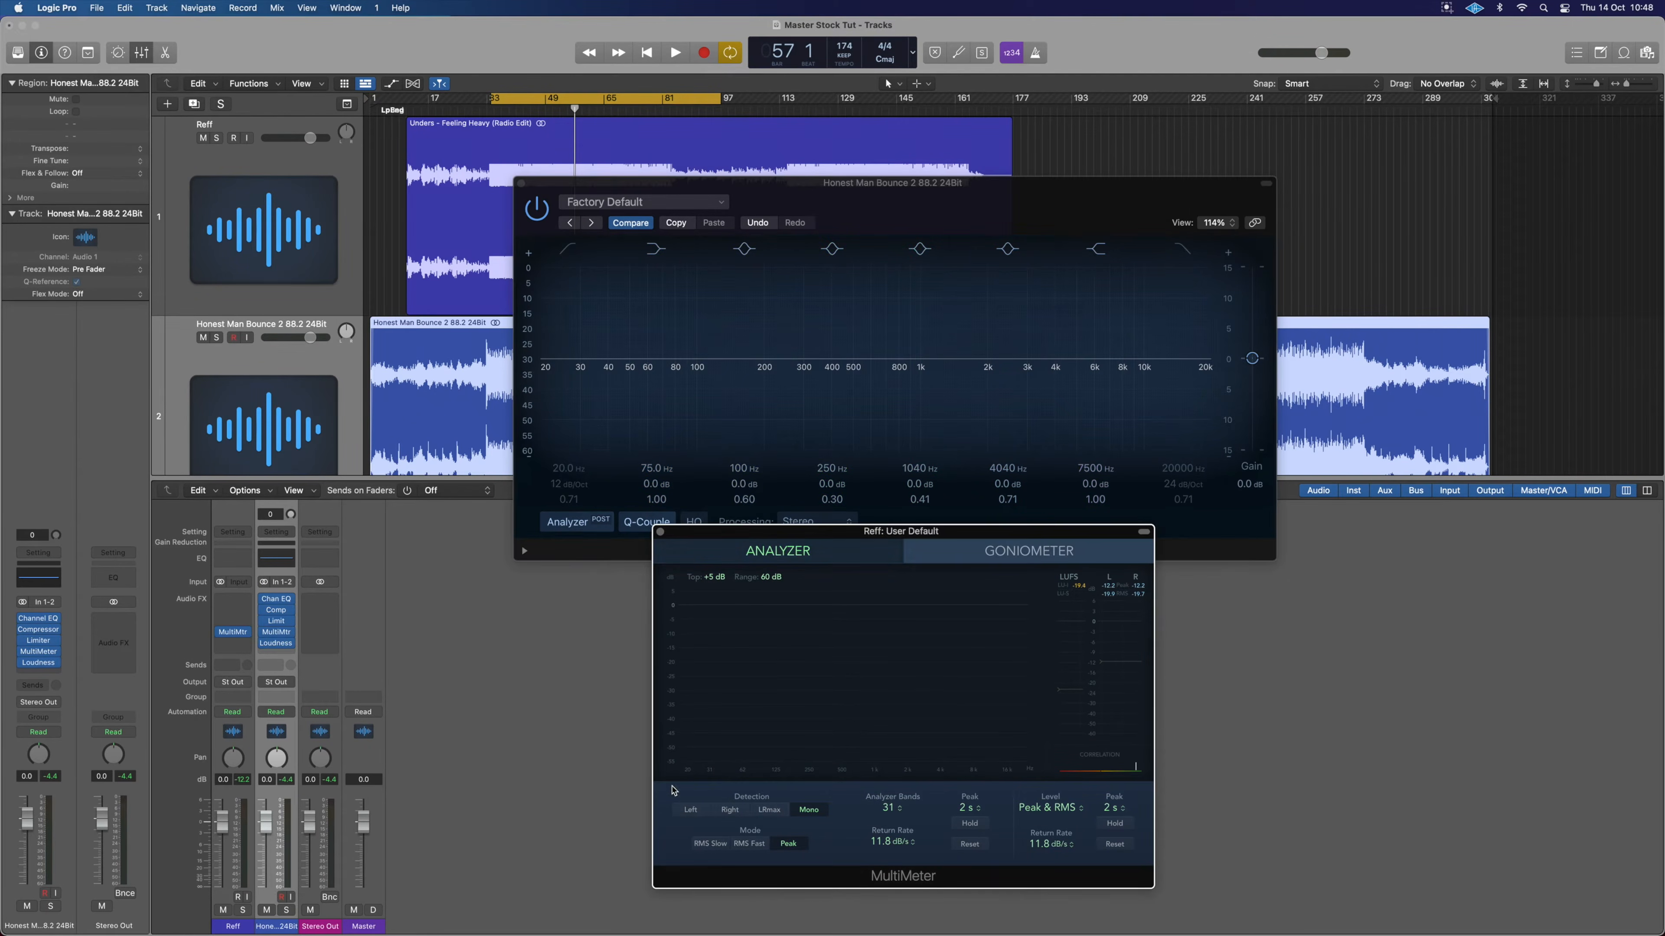
pyautogui.click(660, 532)
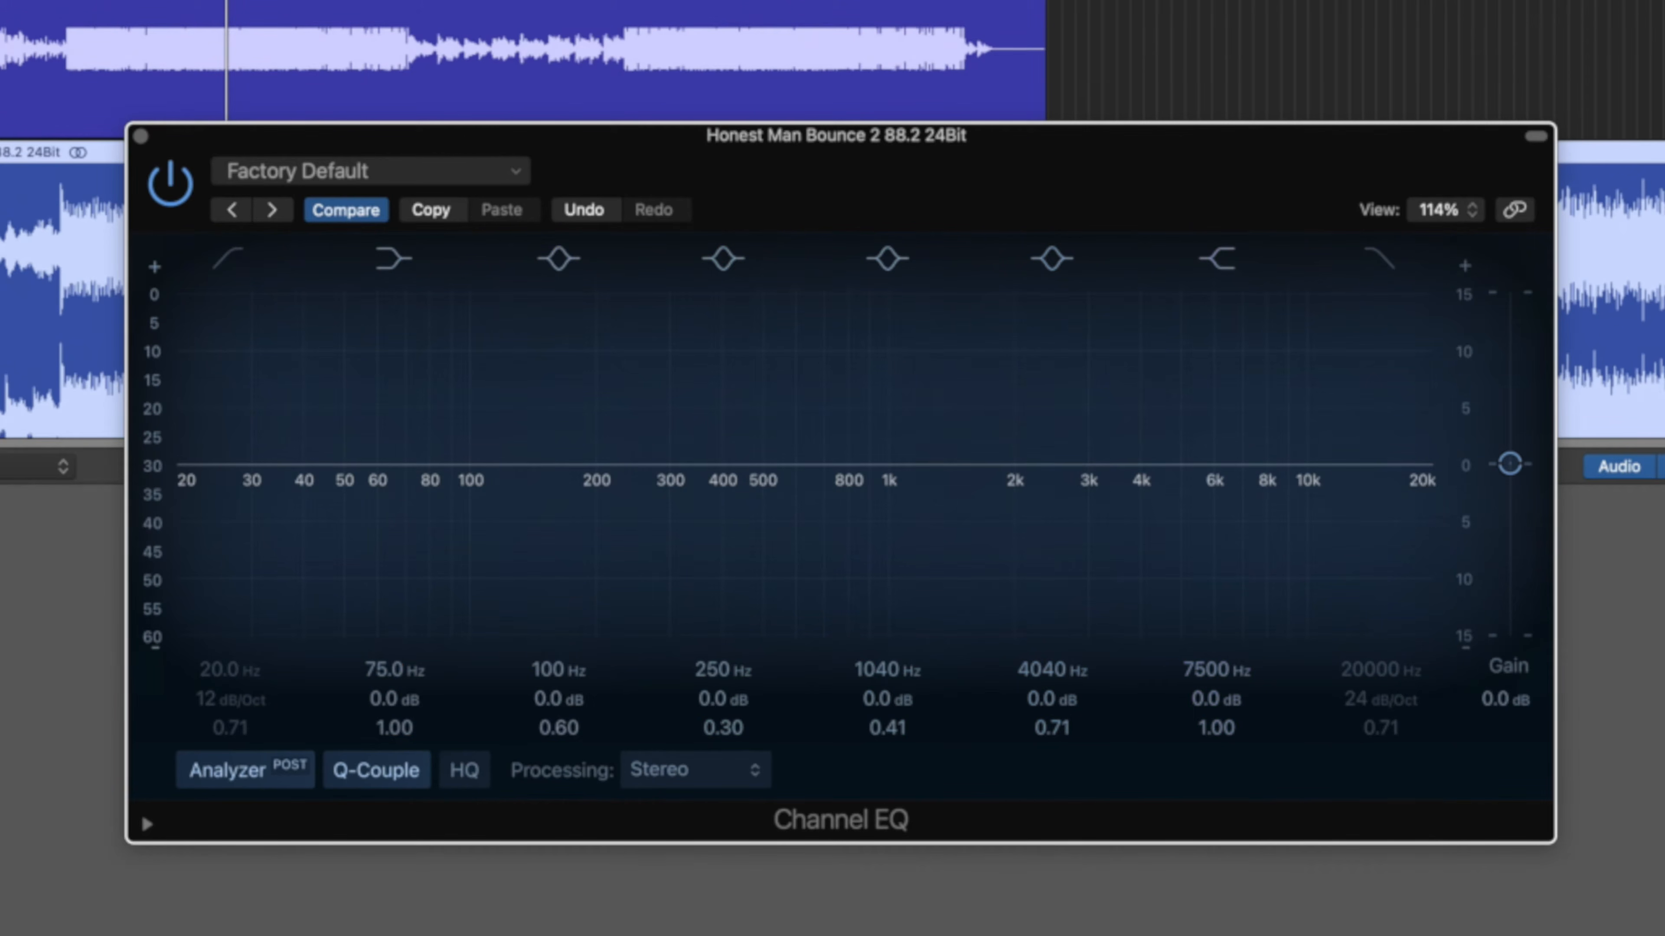
# Start playback and lift the 7500 Hz EQ band slightly, comparing against the reference.
pyautogui.press('space')
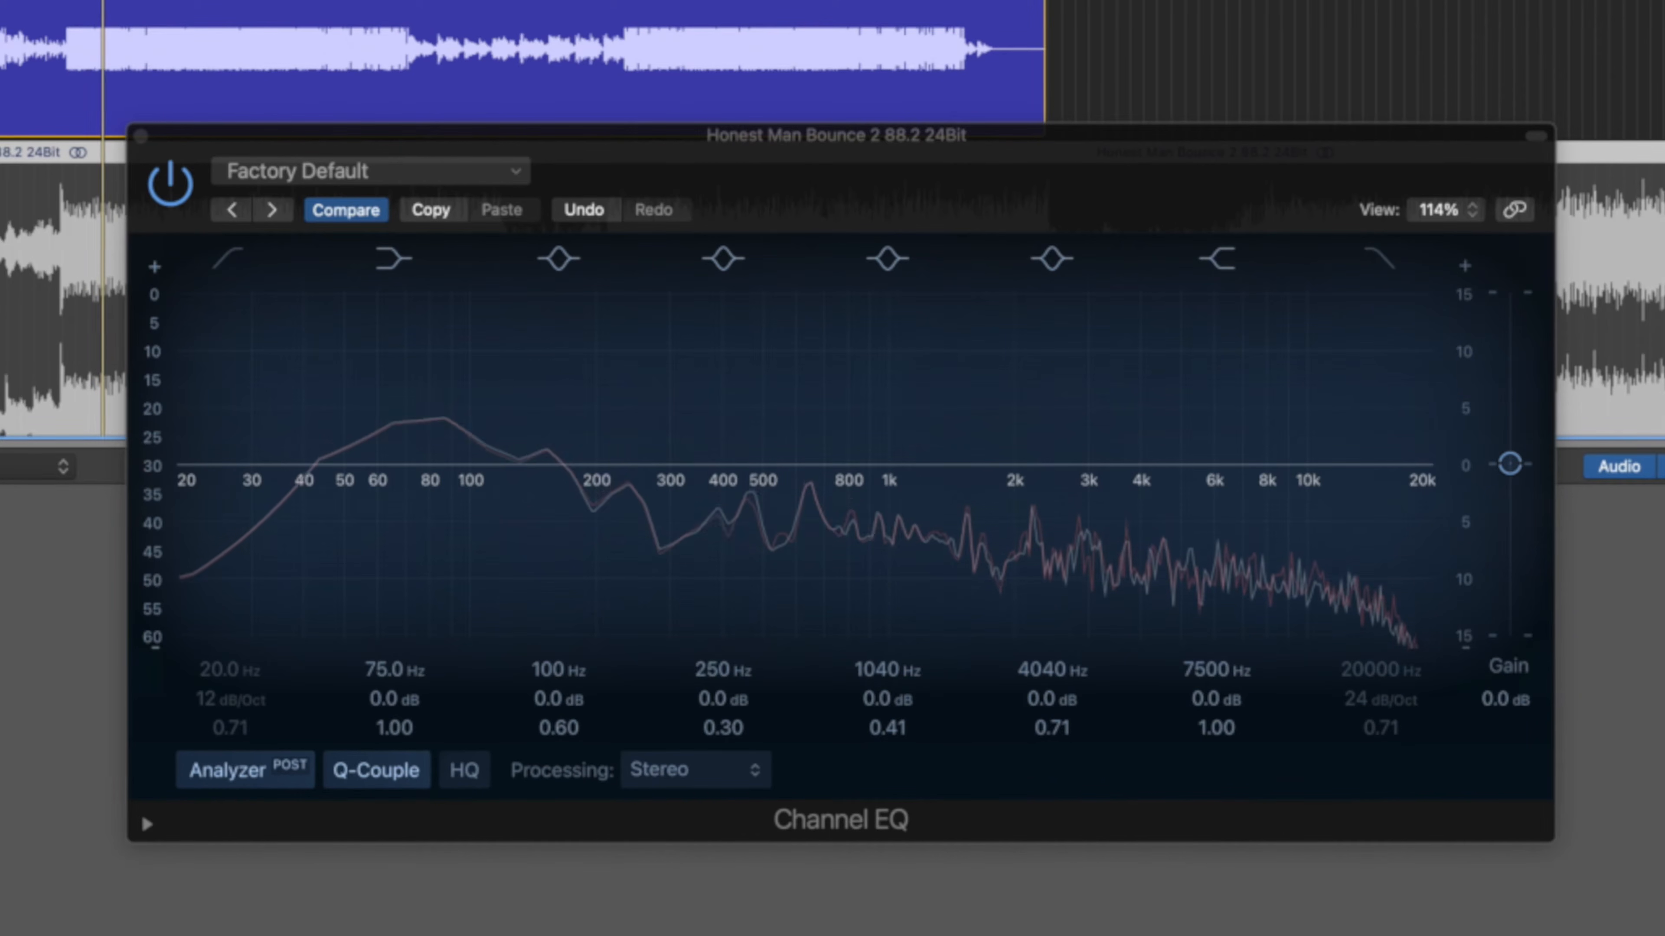
pyautogui.press('Down')
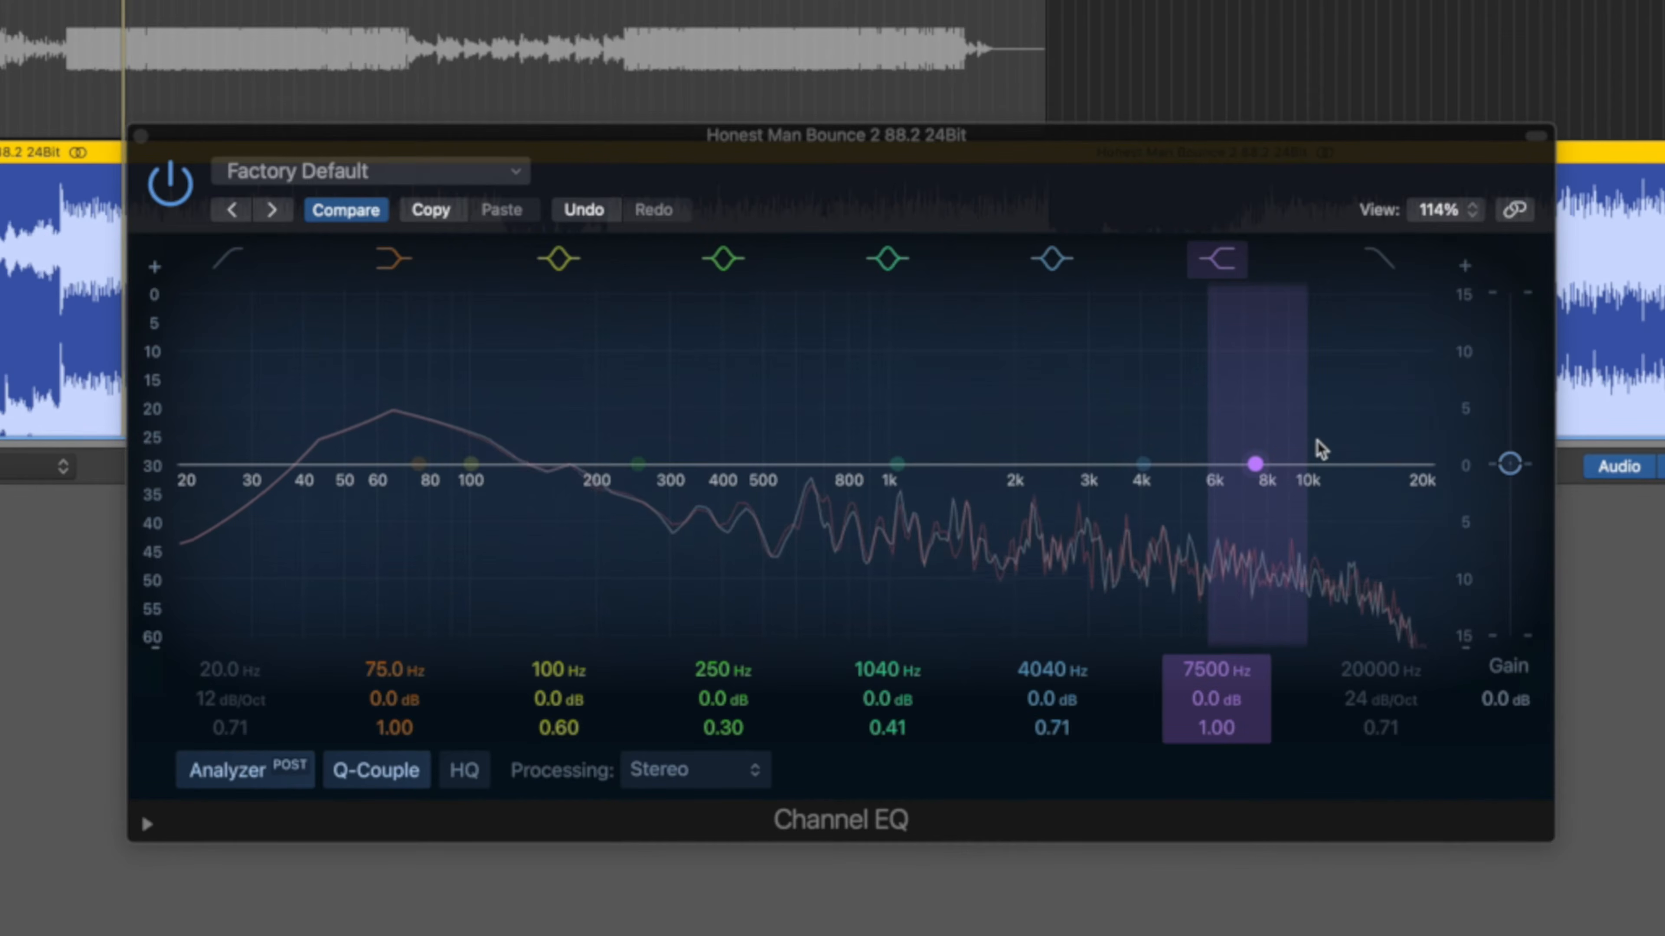
pyautogui.moveTo(1255, 465); pyautogui.dragTo(1251, 452)
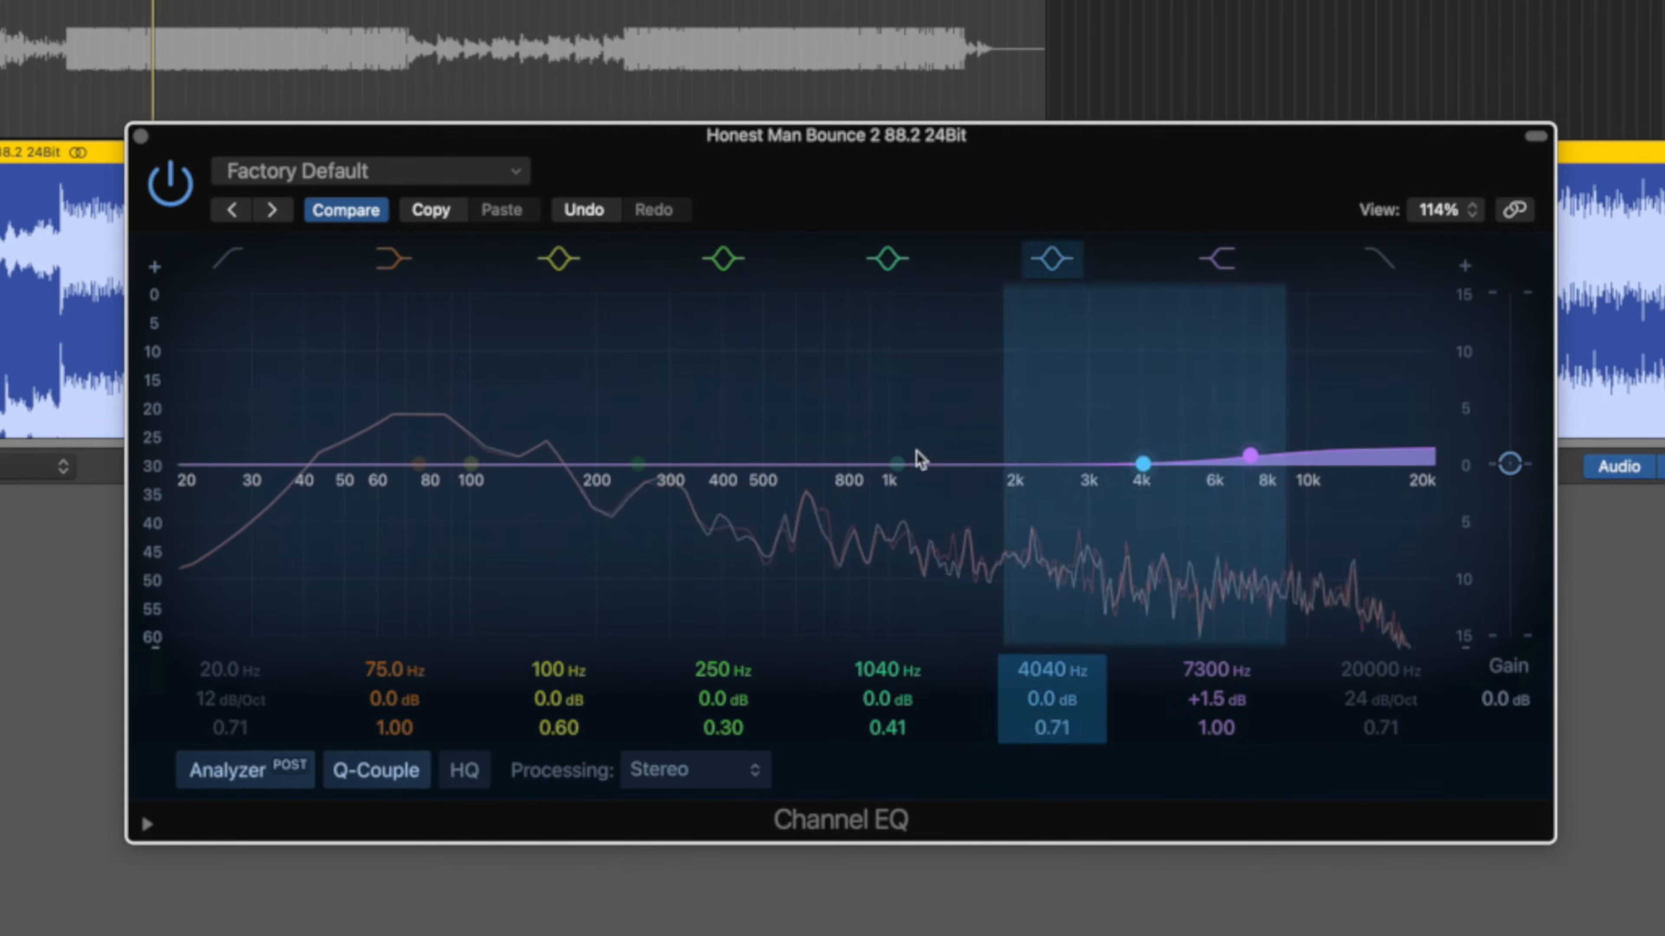
pyautogui.click(3, 49)
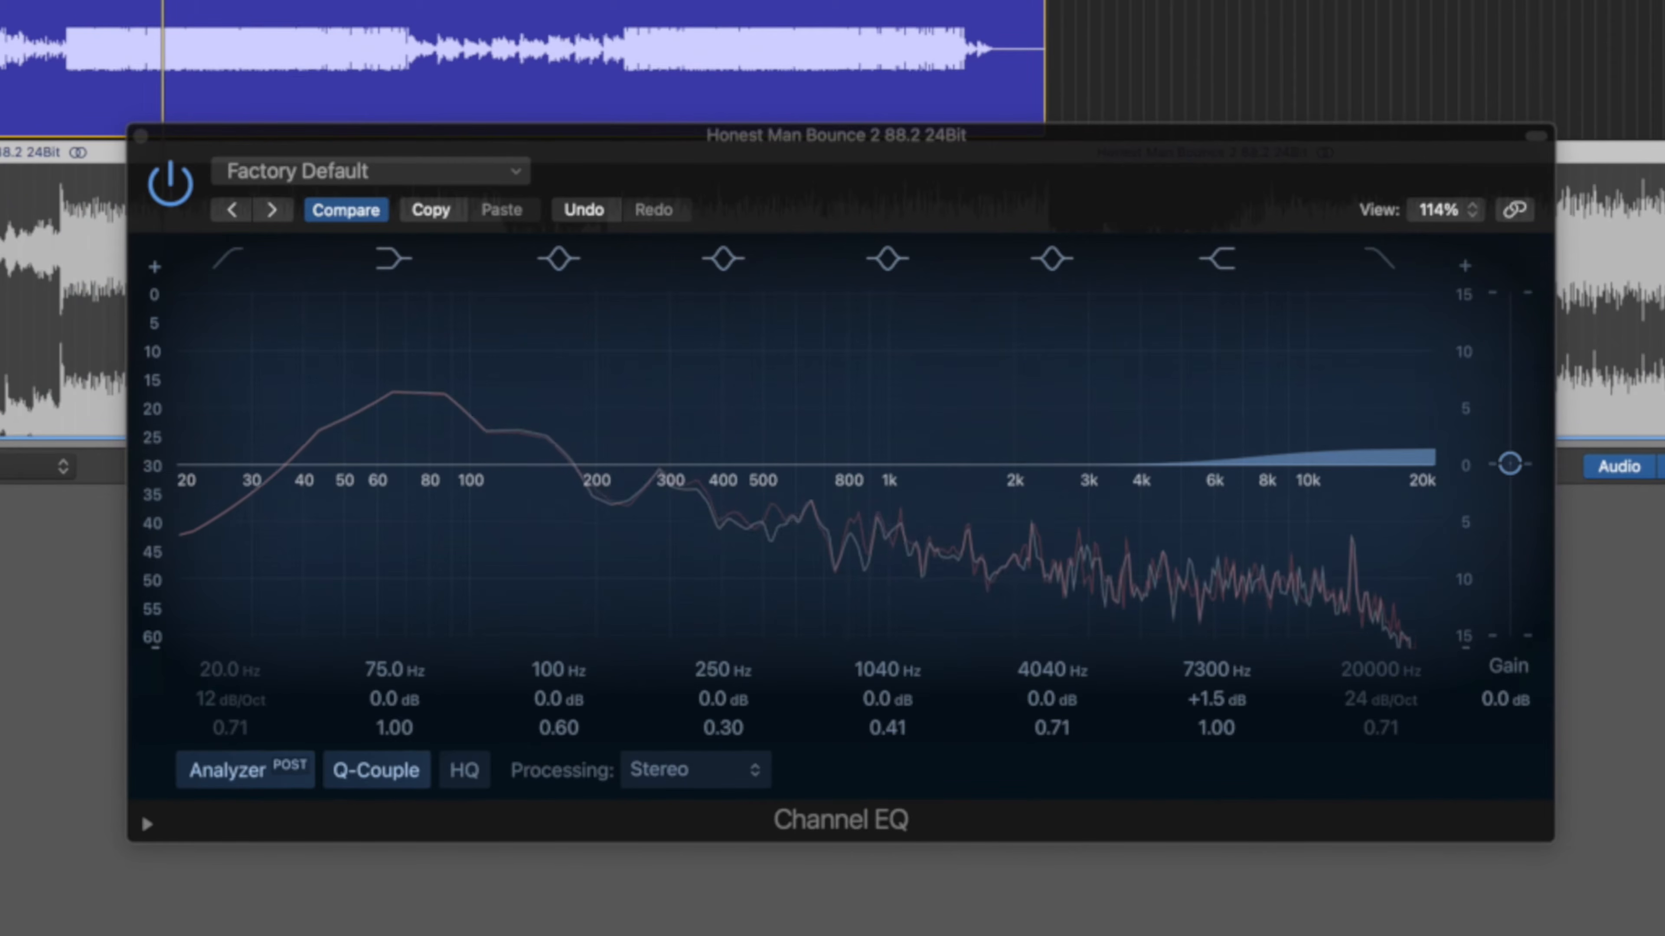
pyautogui.press('Down')
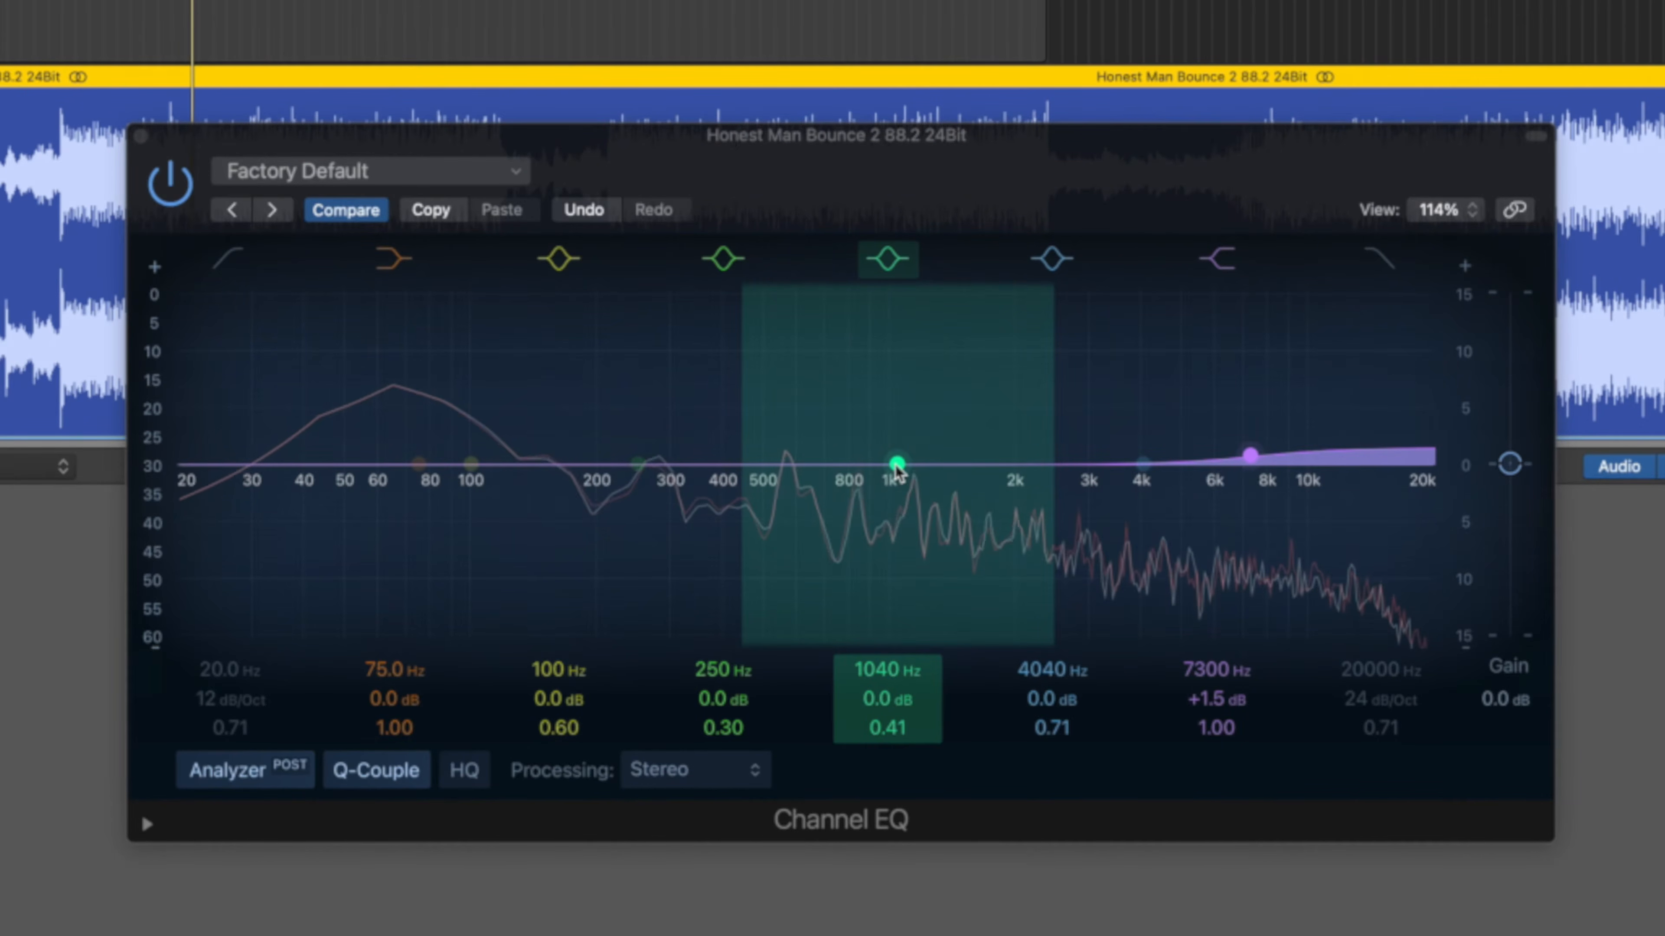
# Move the 1040 Hz band to about 2.5 kHz with a slight cut, then compare solo states.
pyautogui.moveTo(895, 464); pyautogui.dragTo(1064, 488)
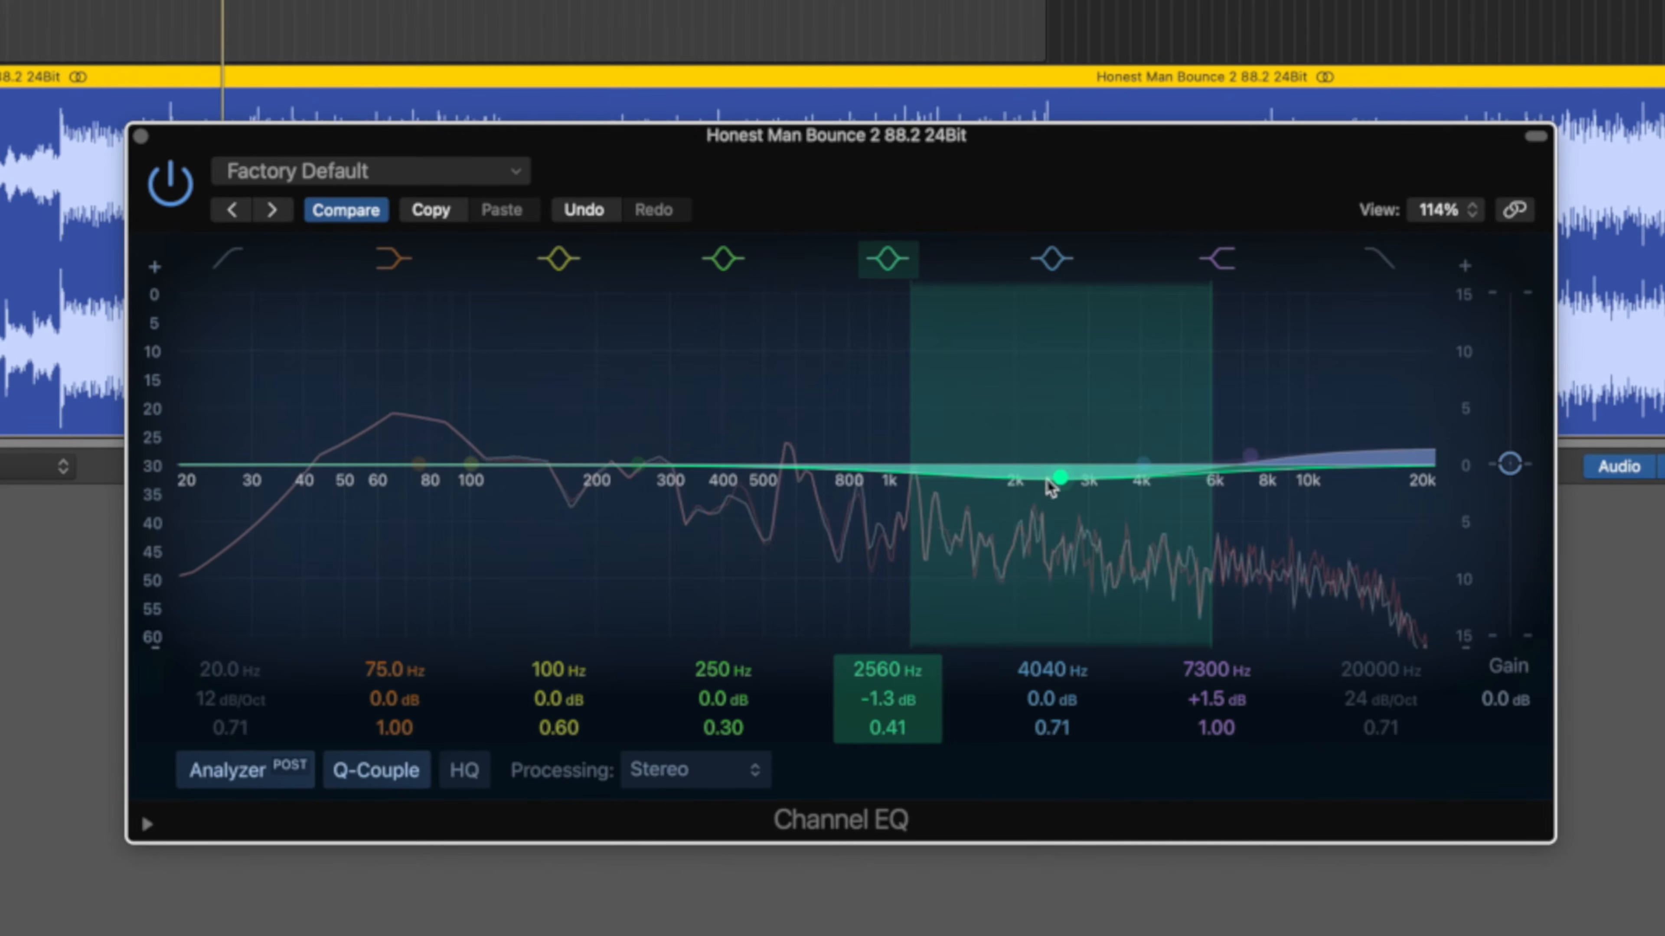
pyautogui.scroll(3, 832, 62)
pyautogui.press('Up')
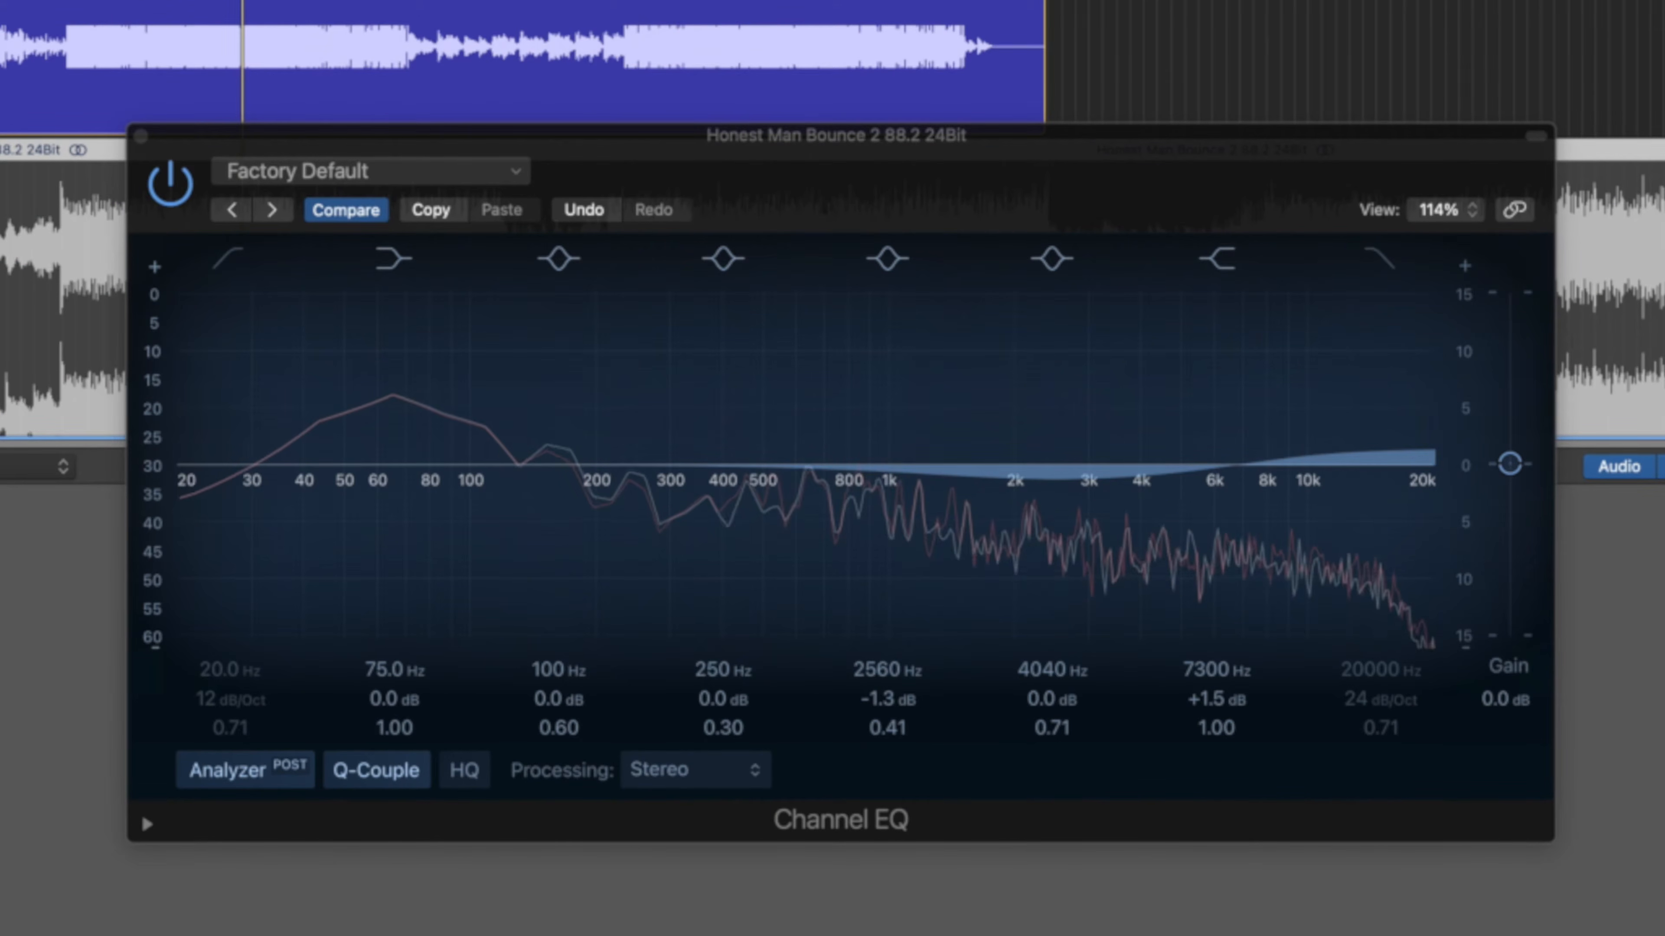
pyautogui.press('s')
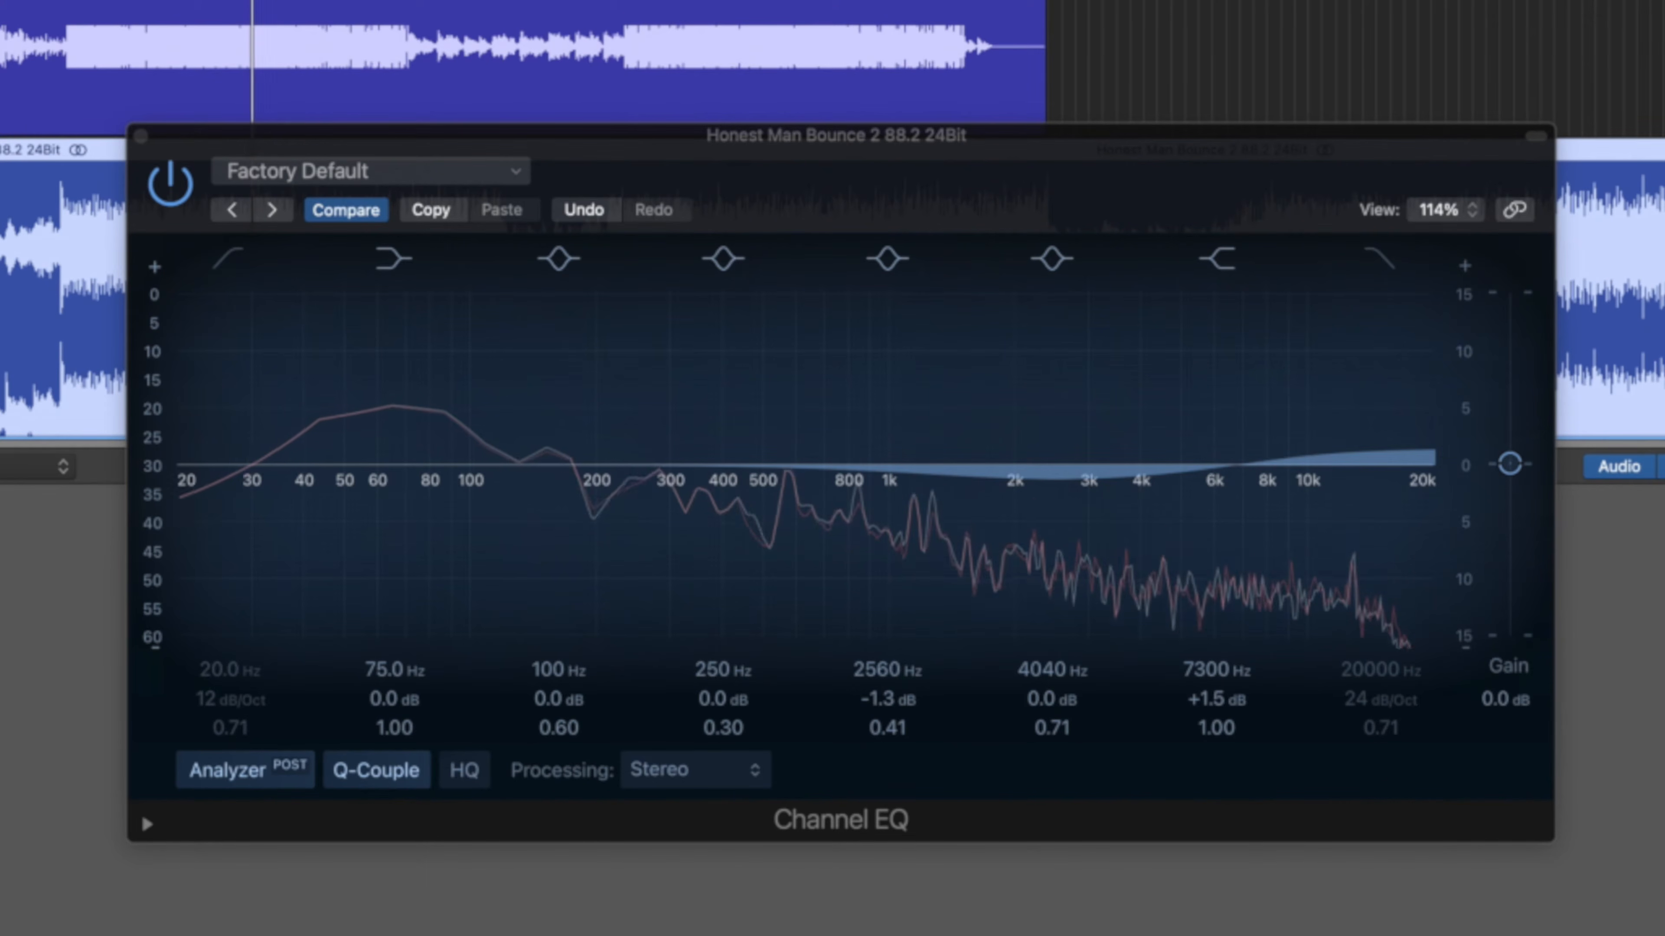
pyautogui.press('s')
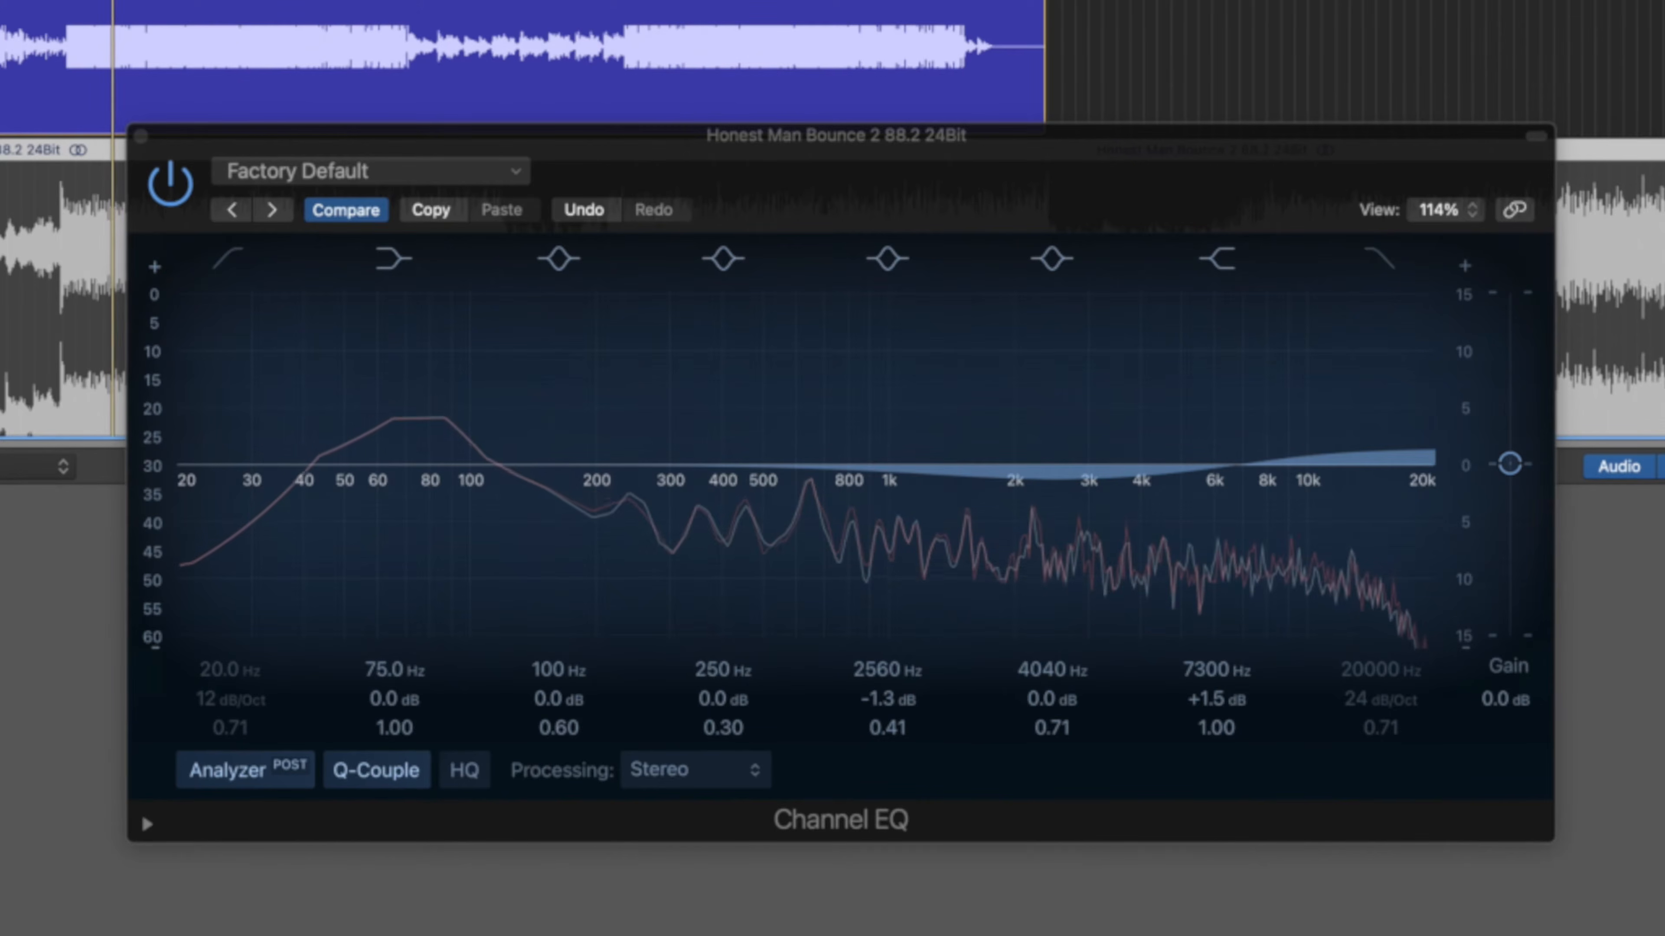
pyautogui.press('Down')
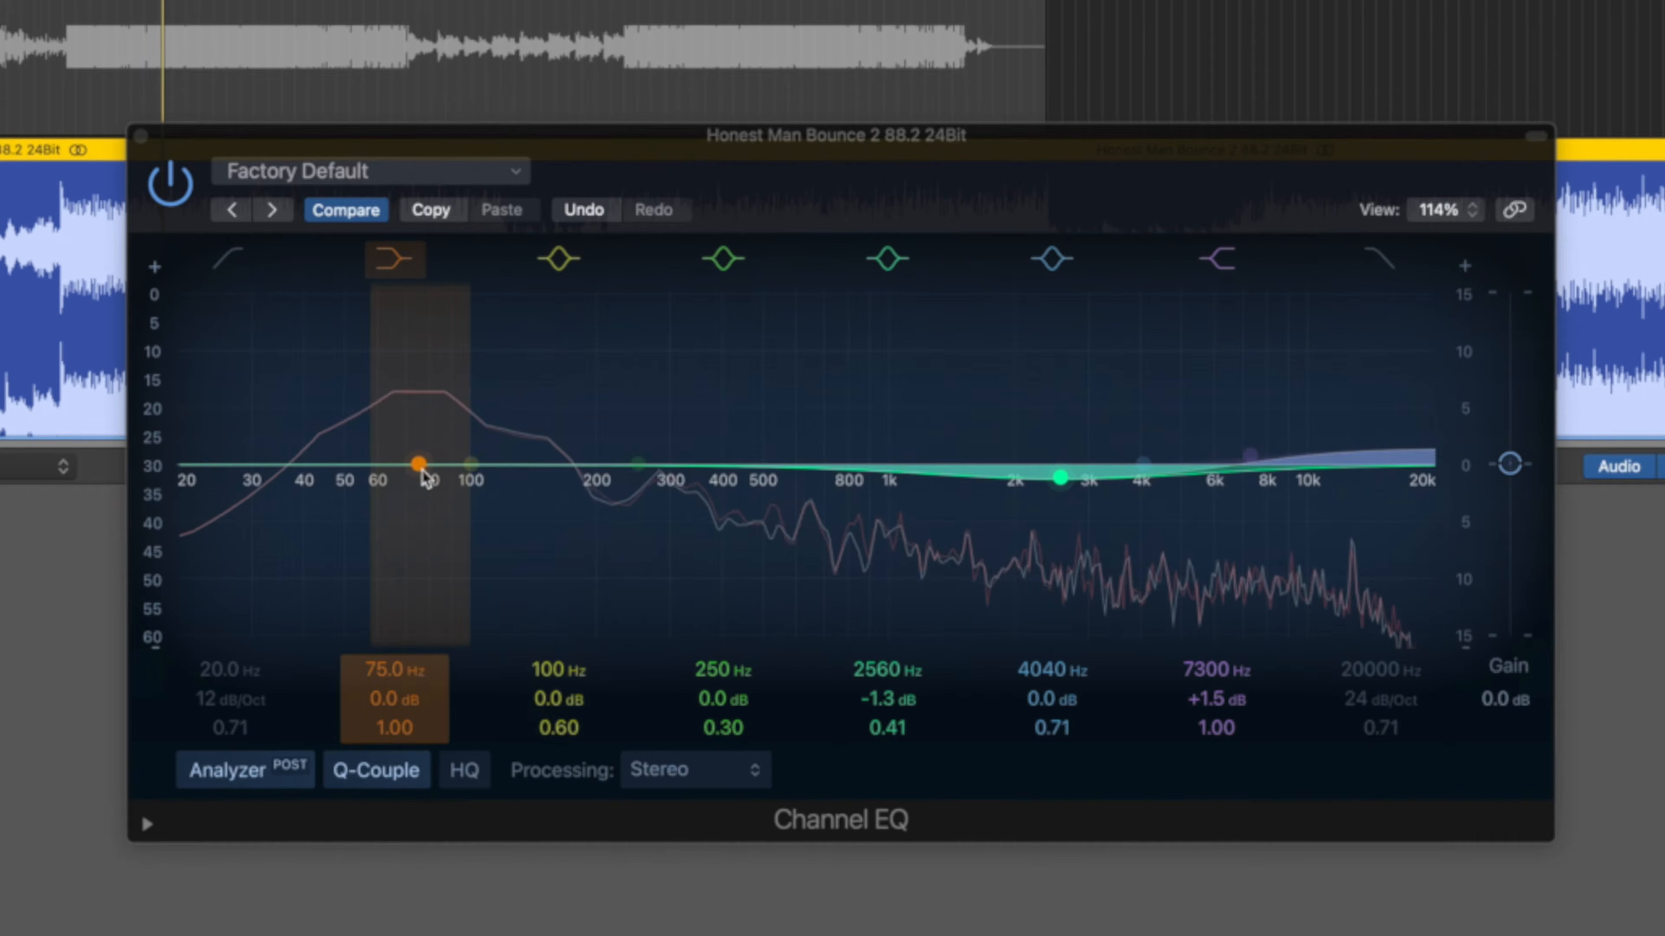
# Move the 75 Hz band to 122 Hz at -2.0 dB, Q 1.90, add a 28.4 Hz low cut, bypass EQ.
pyautogui.moveTo(419, 472)
pyautogui.mouseDown()
pyautogui.moveTo(498, 479)
pyautogui.moveTo(508, 505)
pyautogui.moveTo(508, 486)
pyautogui.mouseUp()
pyautogui.scroll(5, 505, 477)
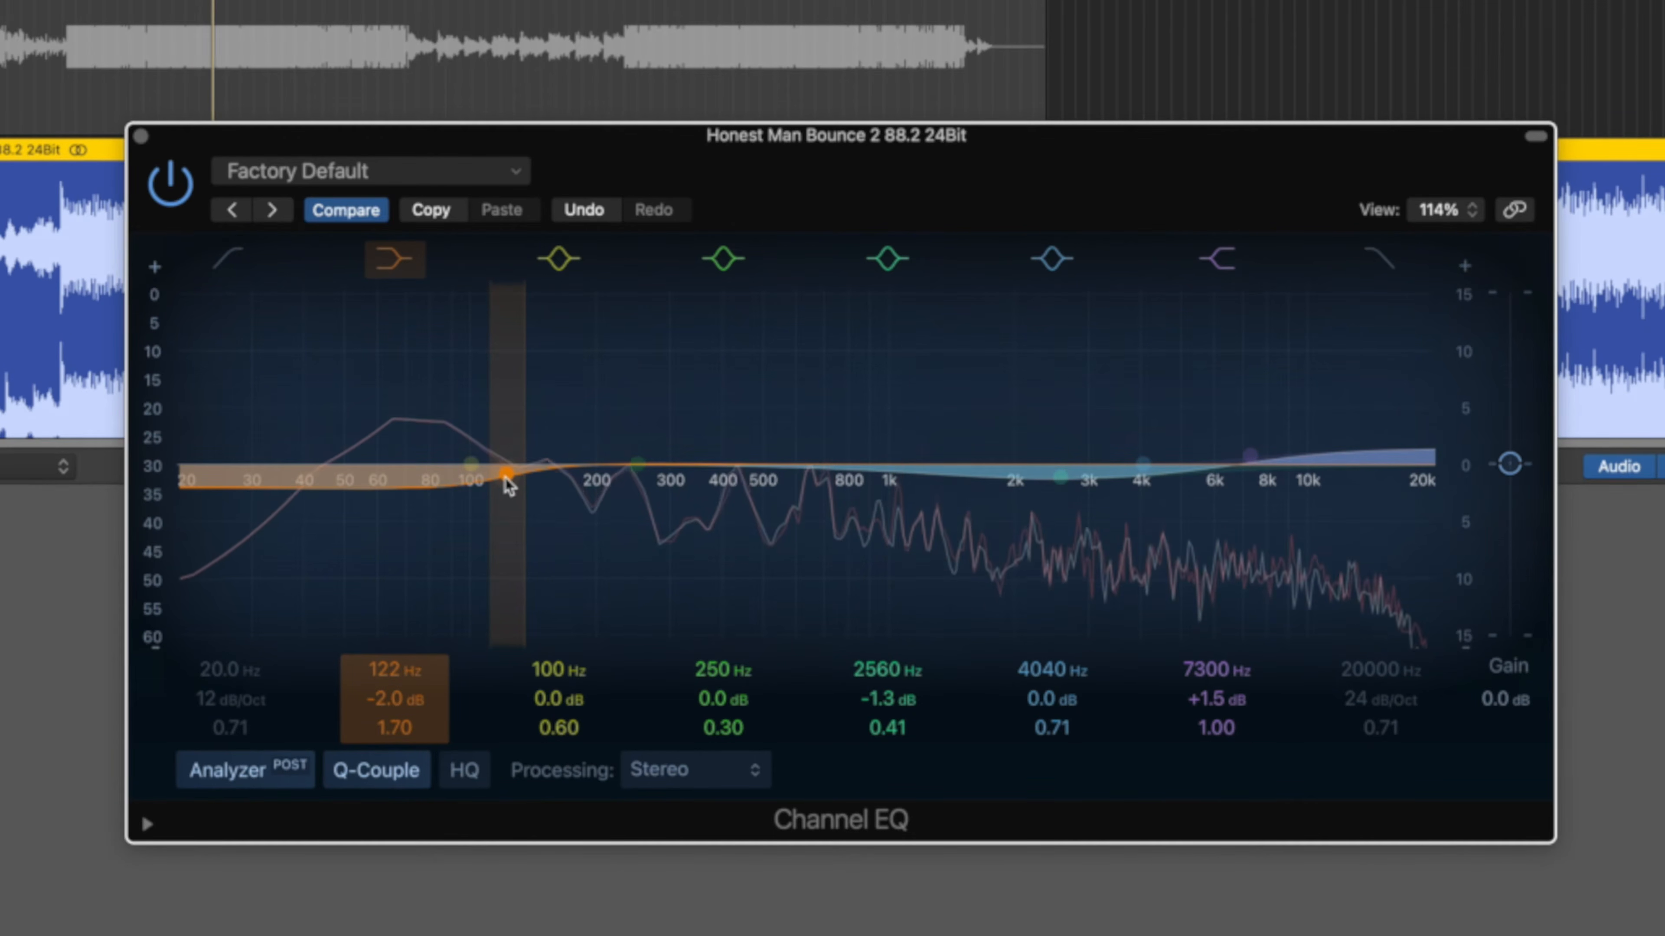
pyautogui.scroll(1, 506, 478)
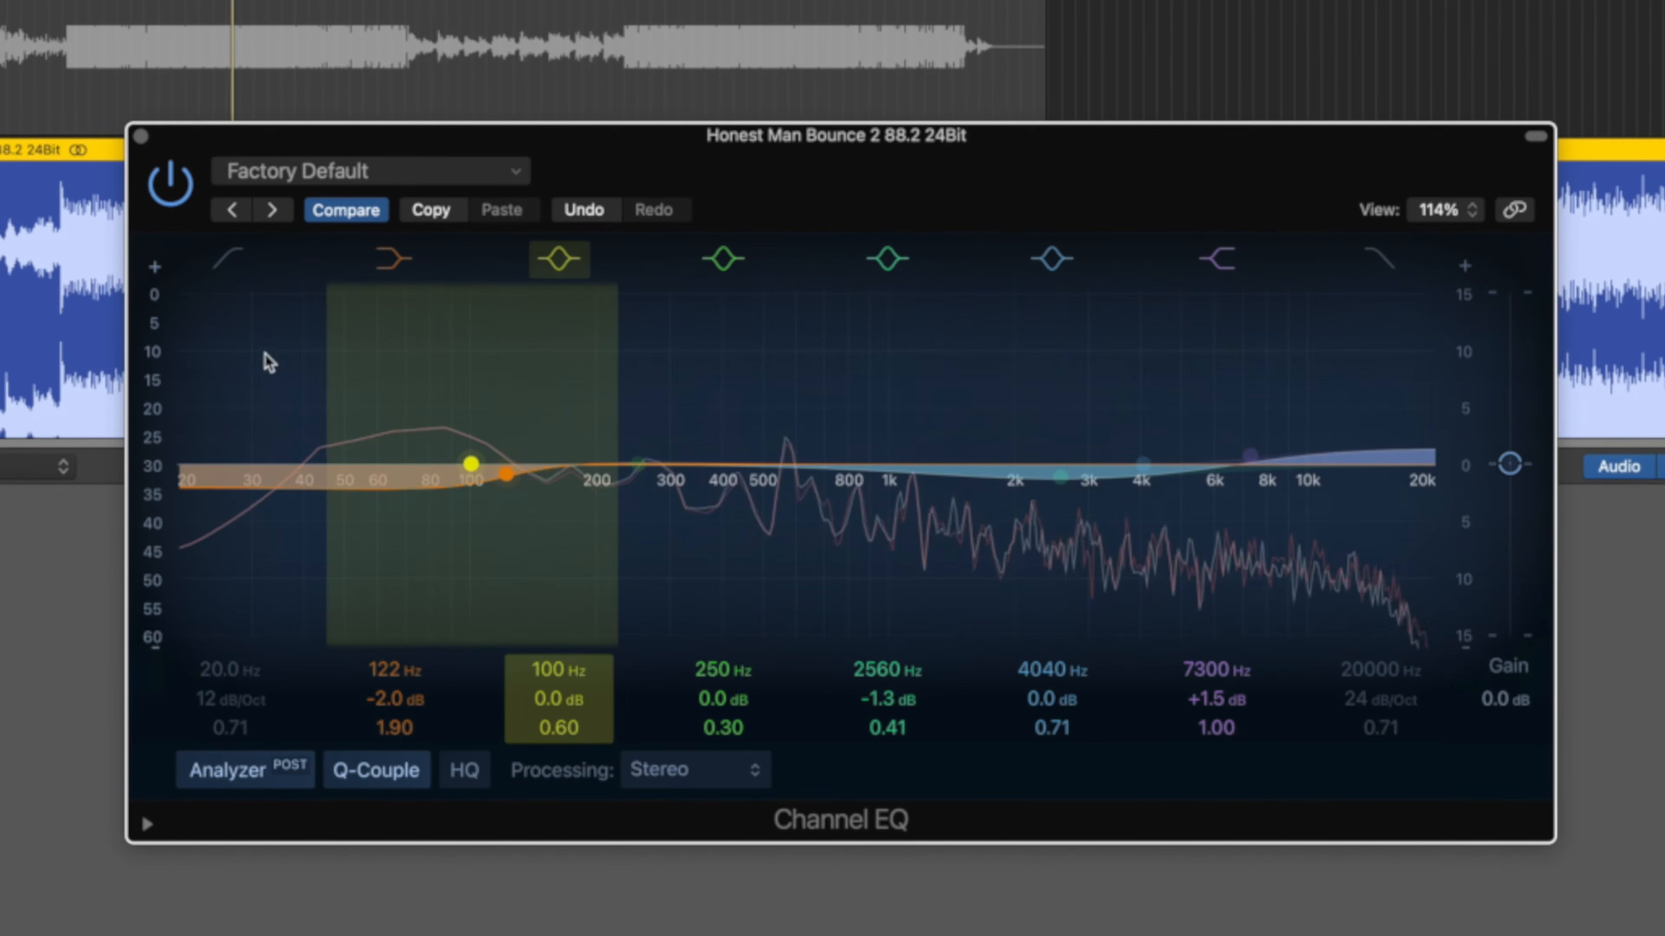
pyautogui.click(229, 259)
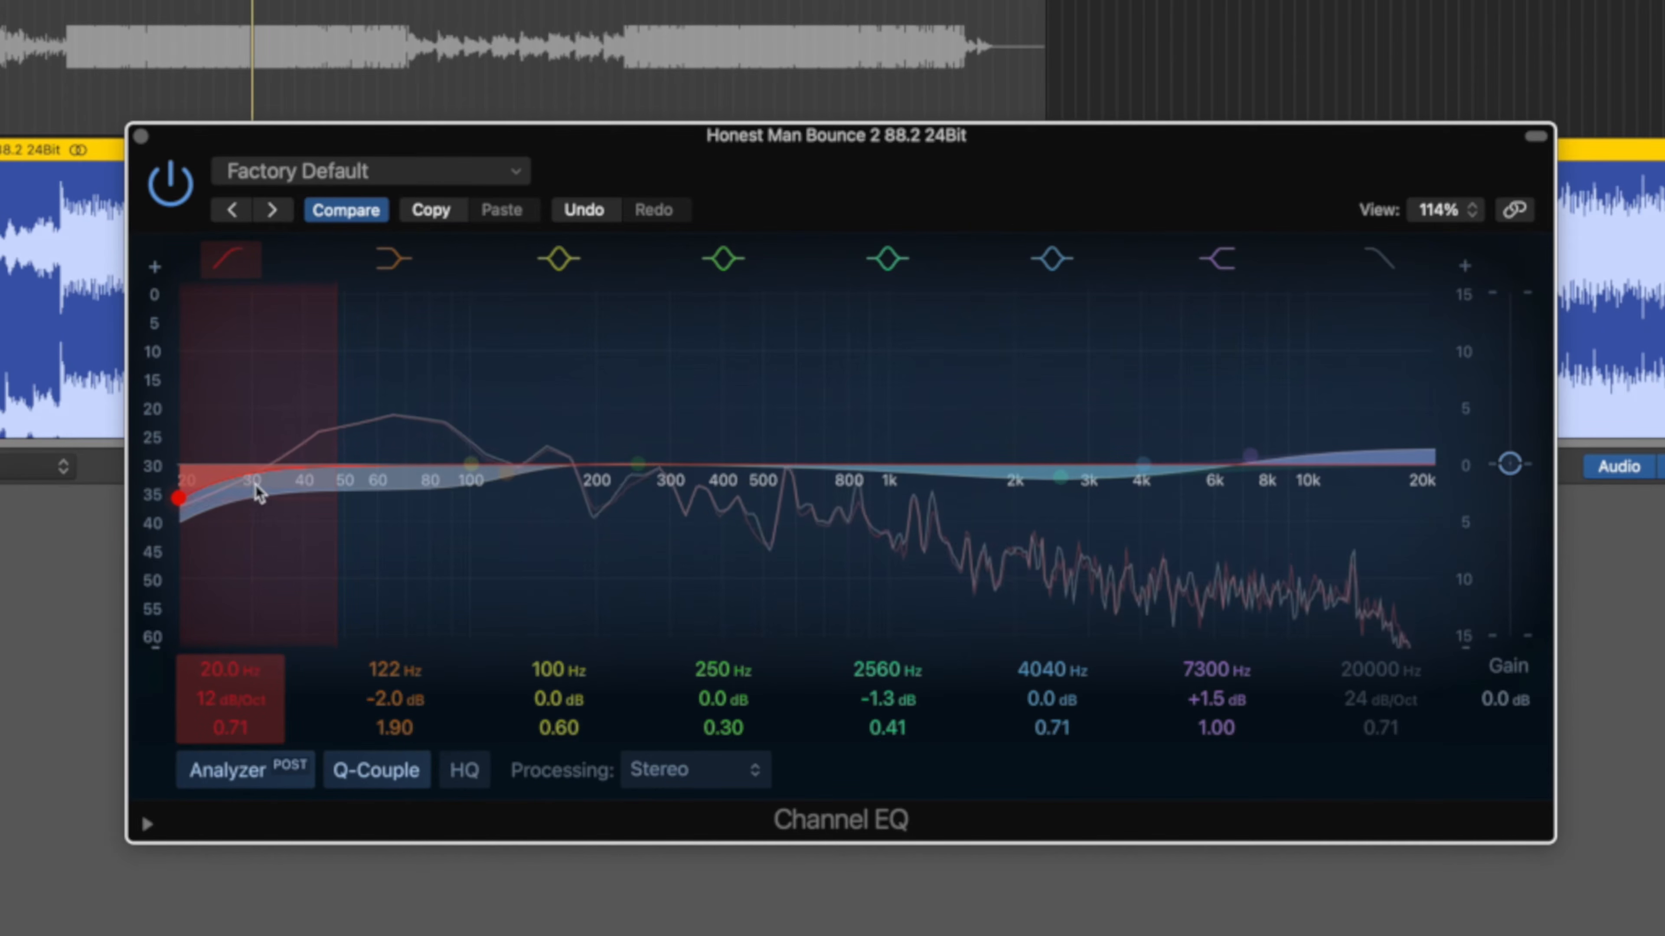
pyautogui.moveTo(223, 505); pyautogui.dragTo(256, 500)
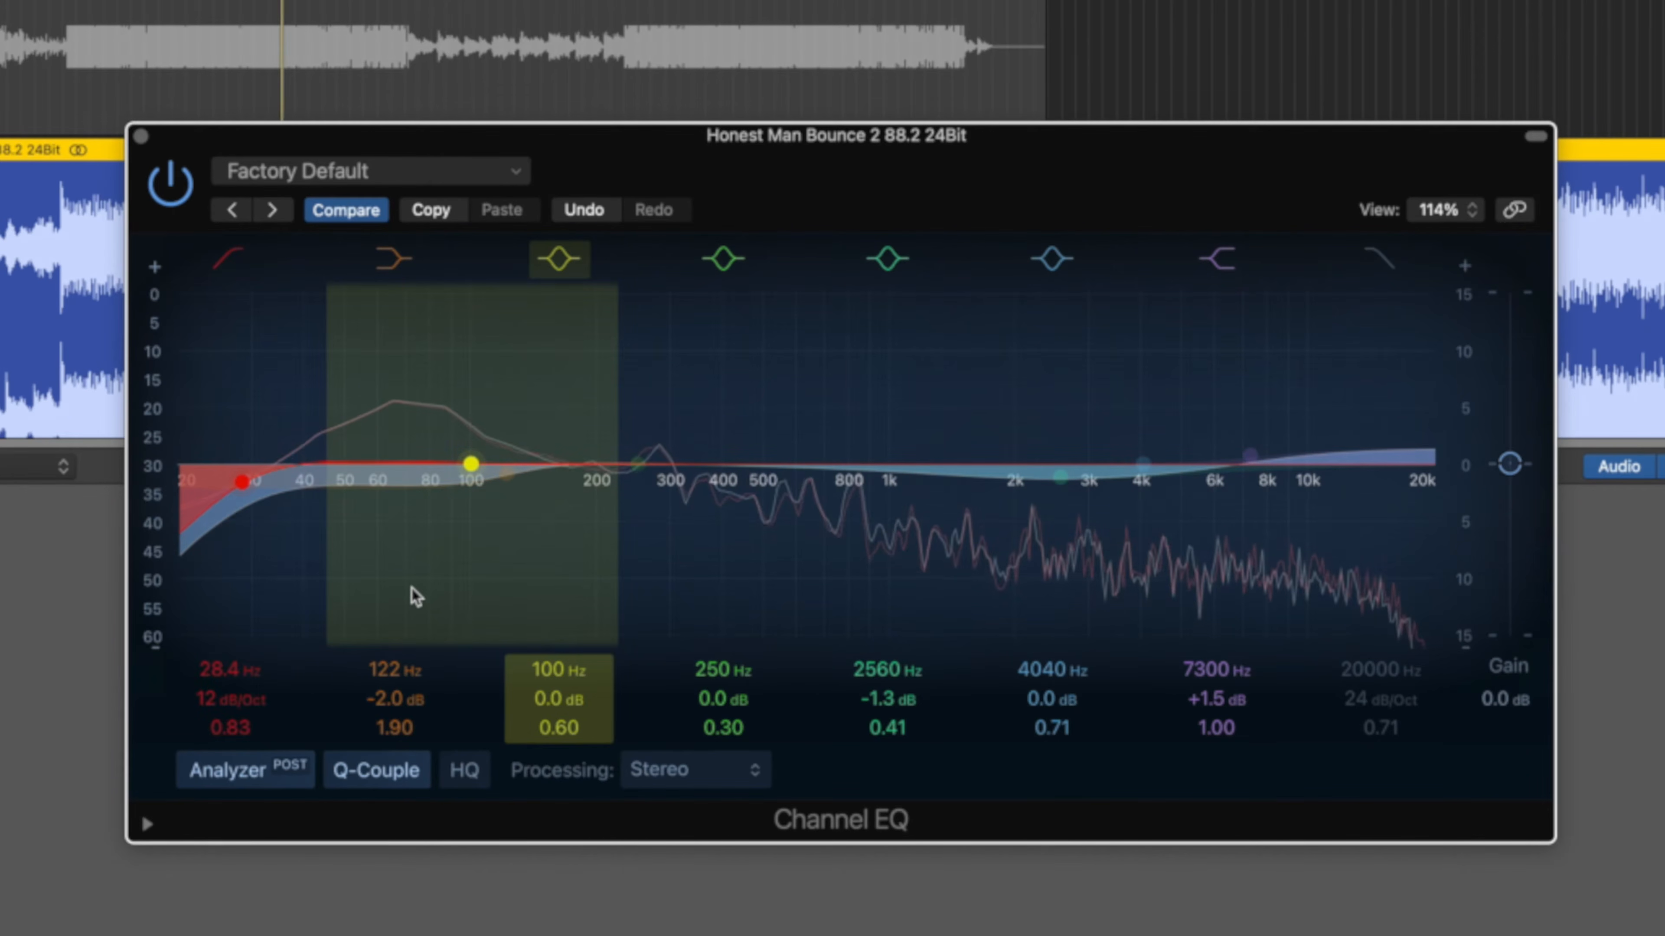
pyautogui.click(168, 197)
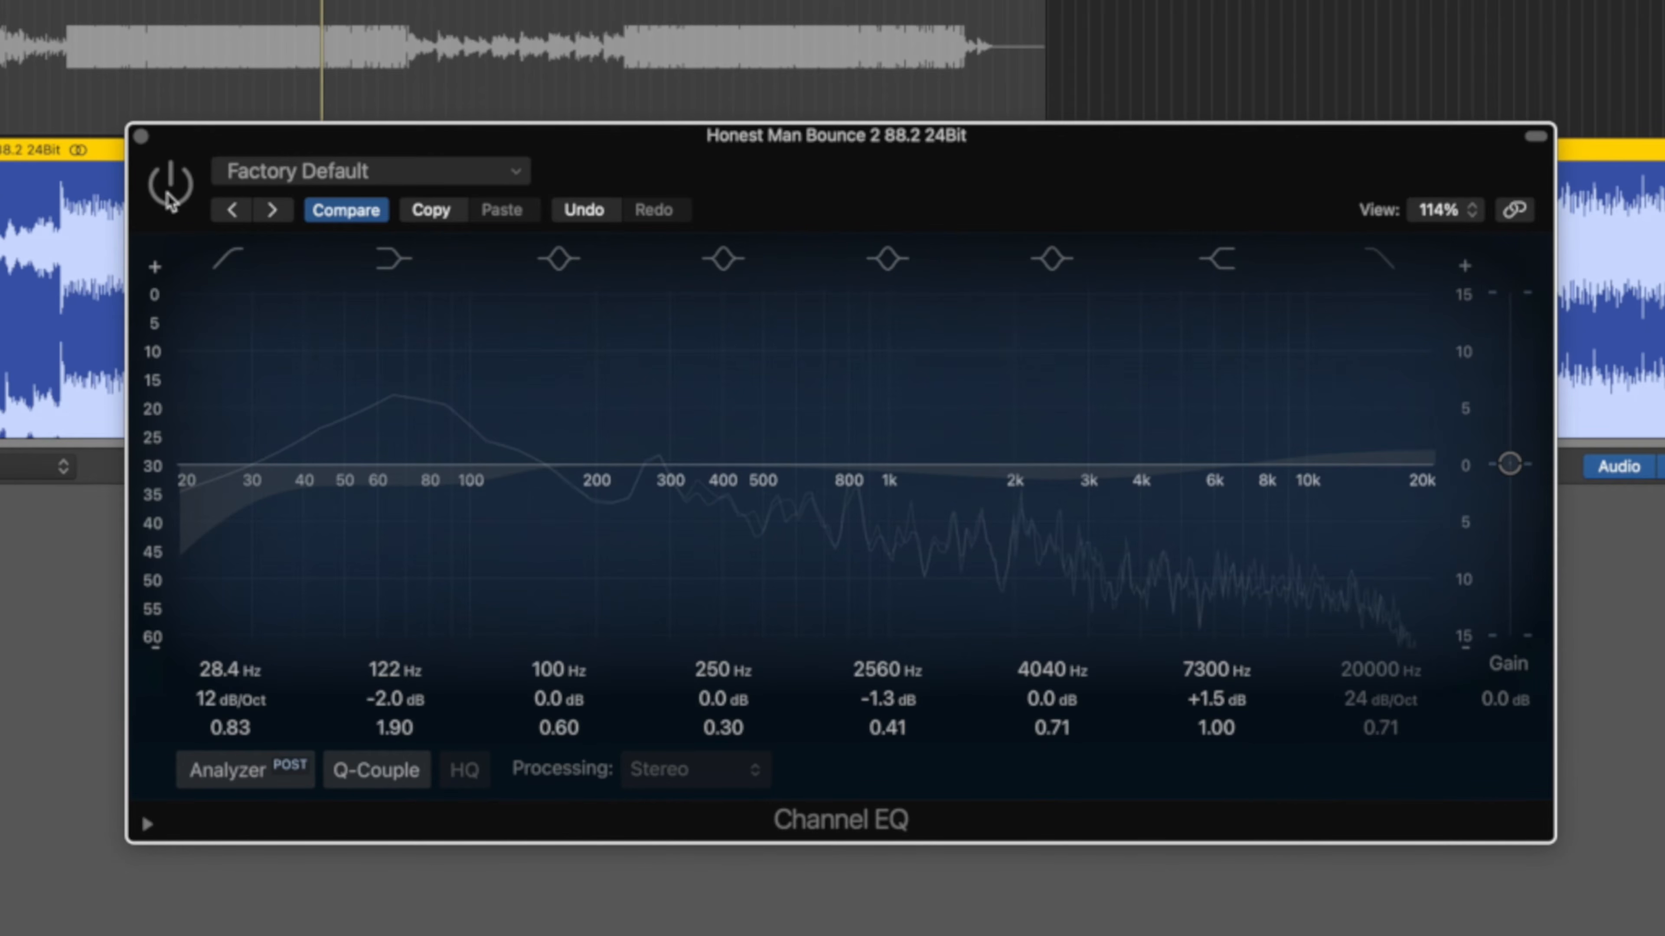
# Toggle the Channel EQ bypass to compare, leave it on, and solo the reference again.
pyautogui.click(169, 197)
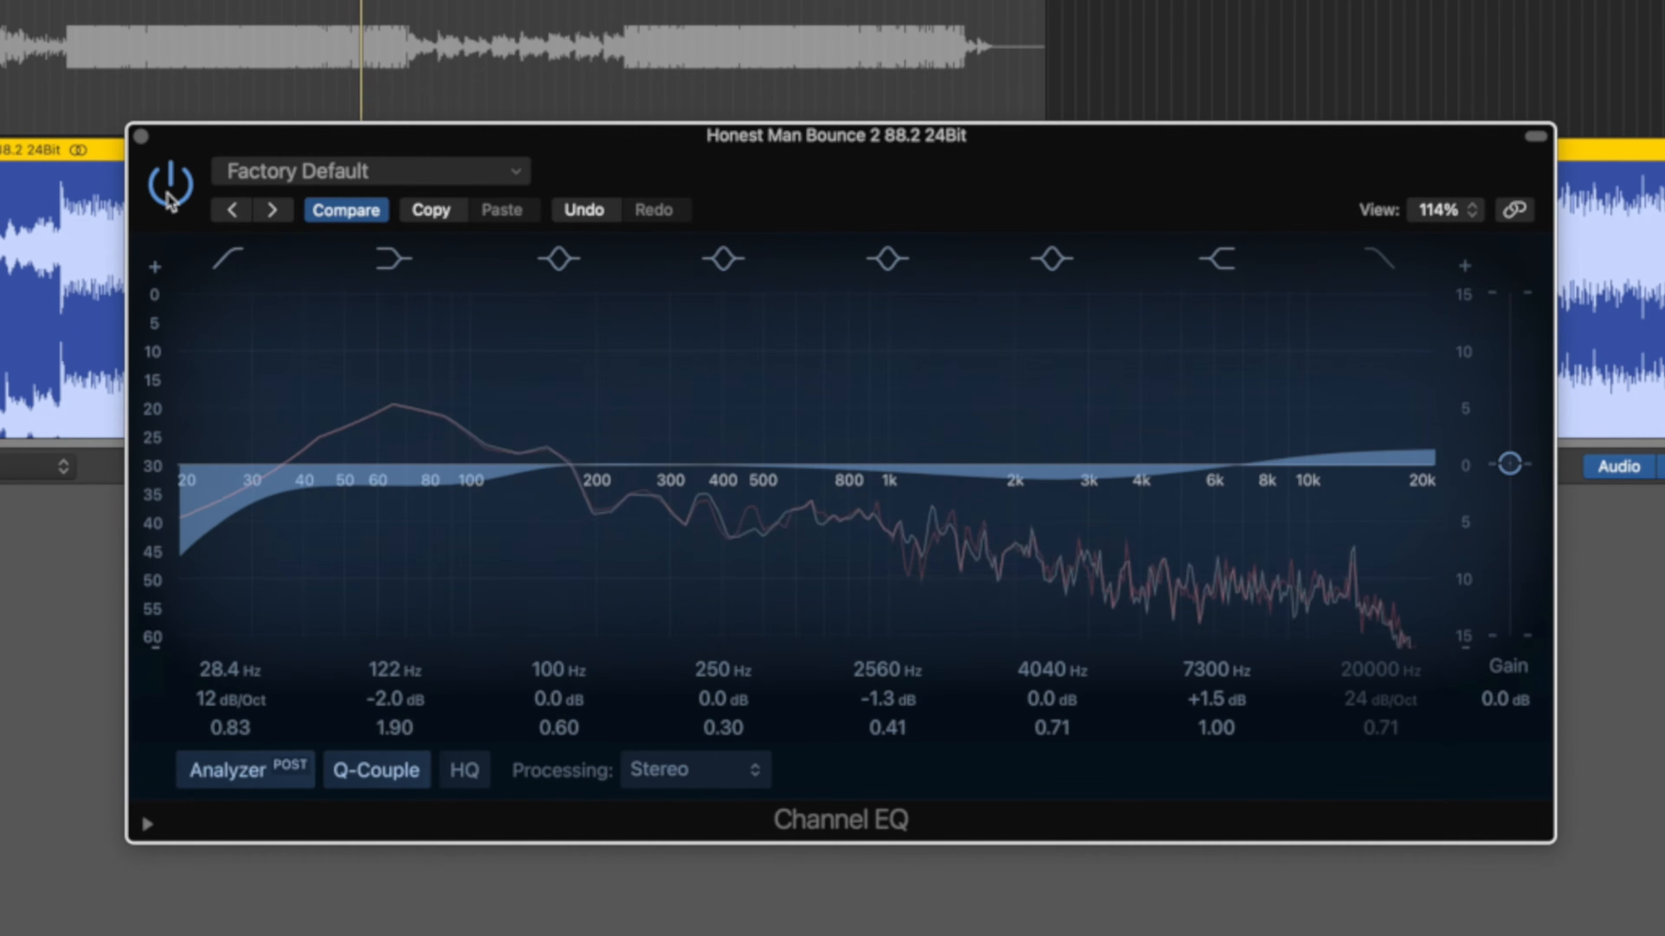
pyautogui.click(168, 198)
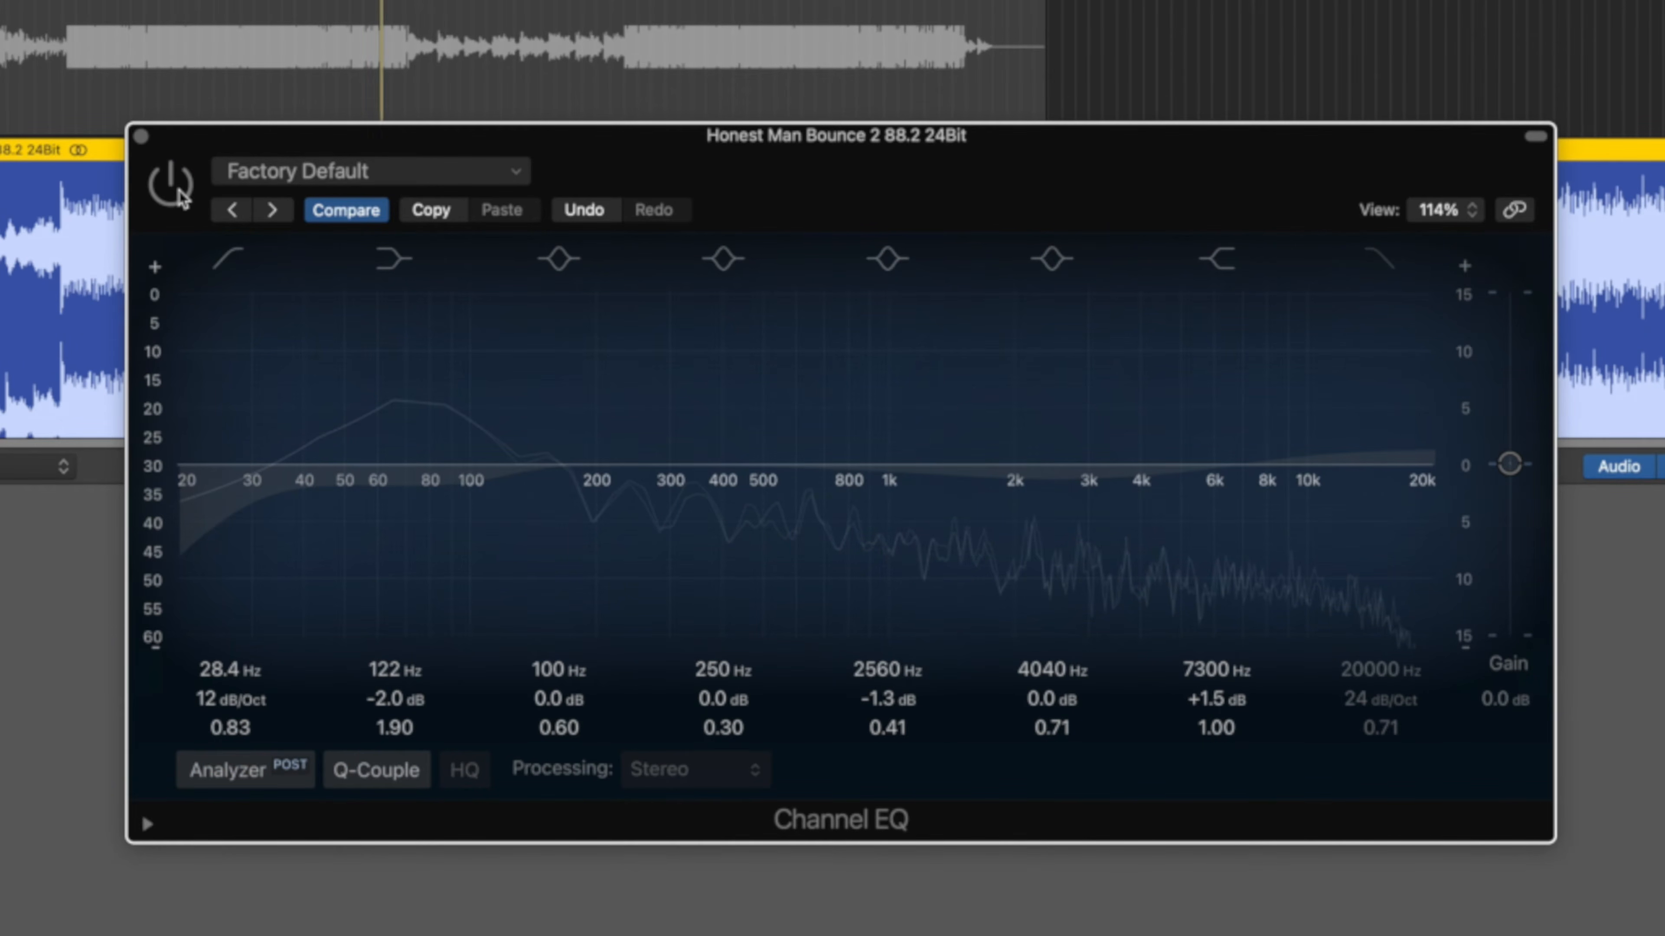
pyautogui.click(180, 195)
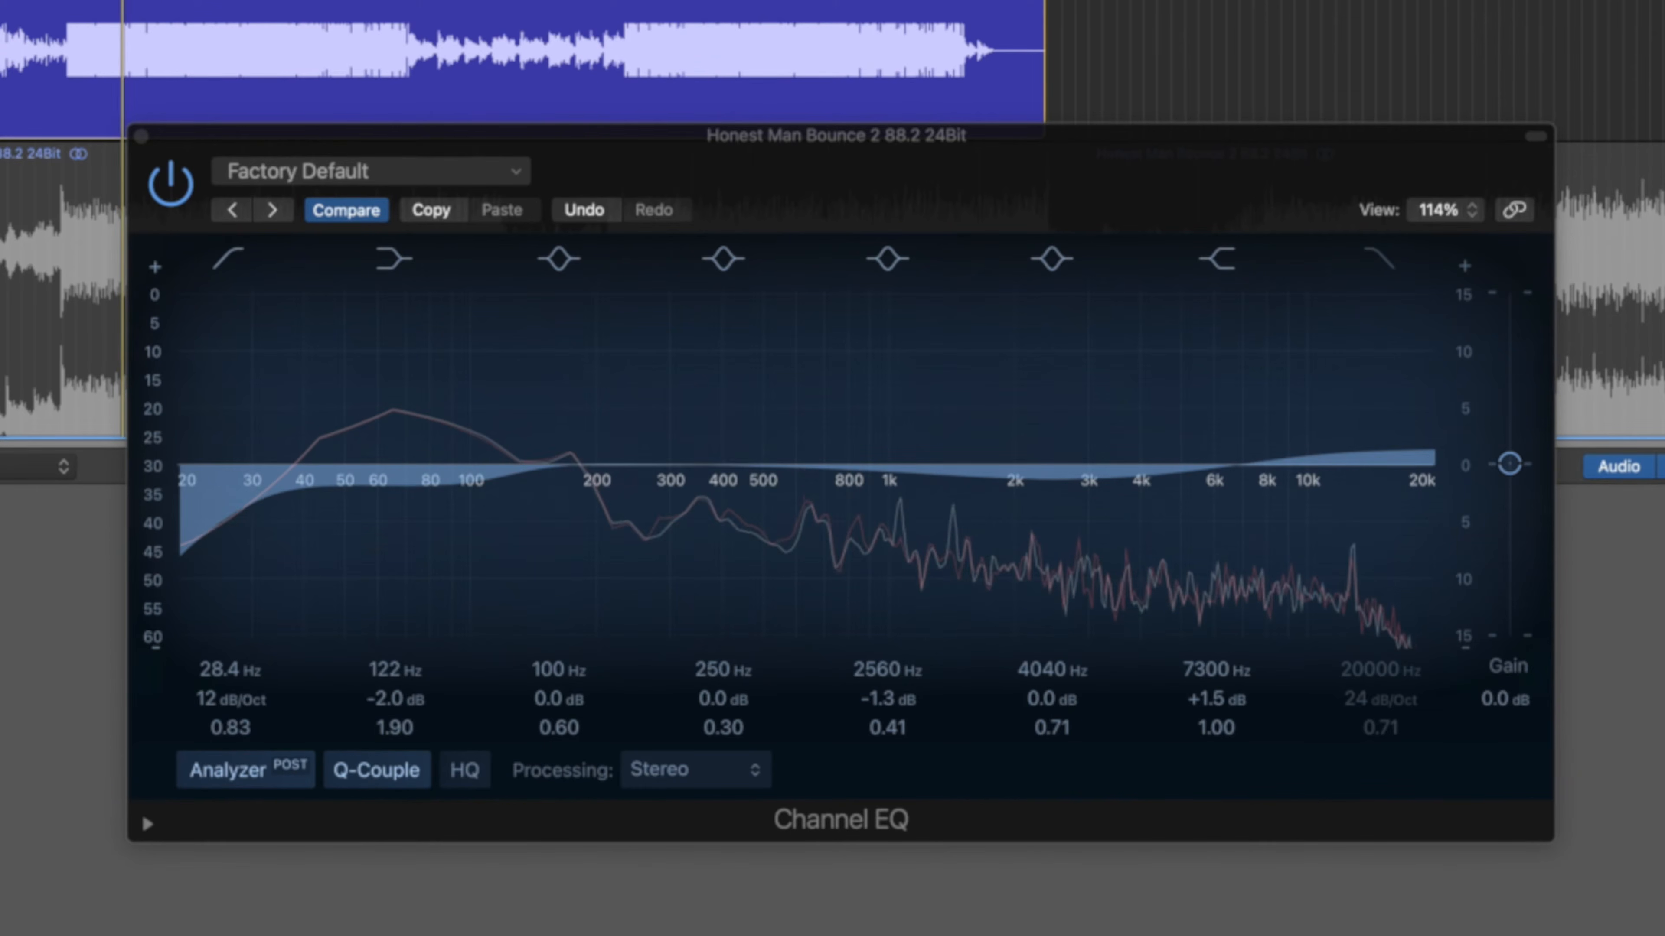
pyautogui.press('Down')
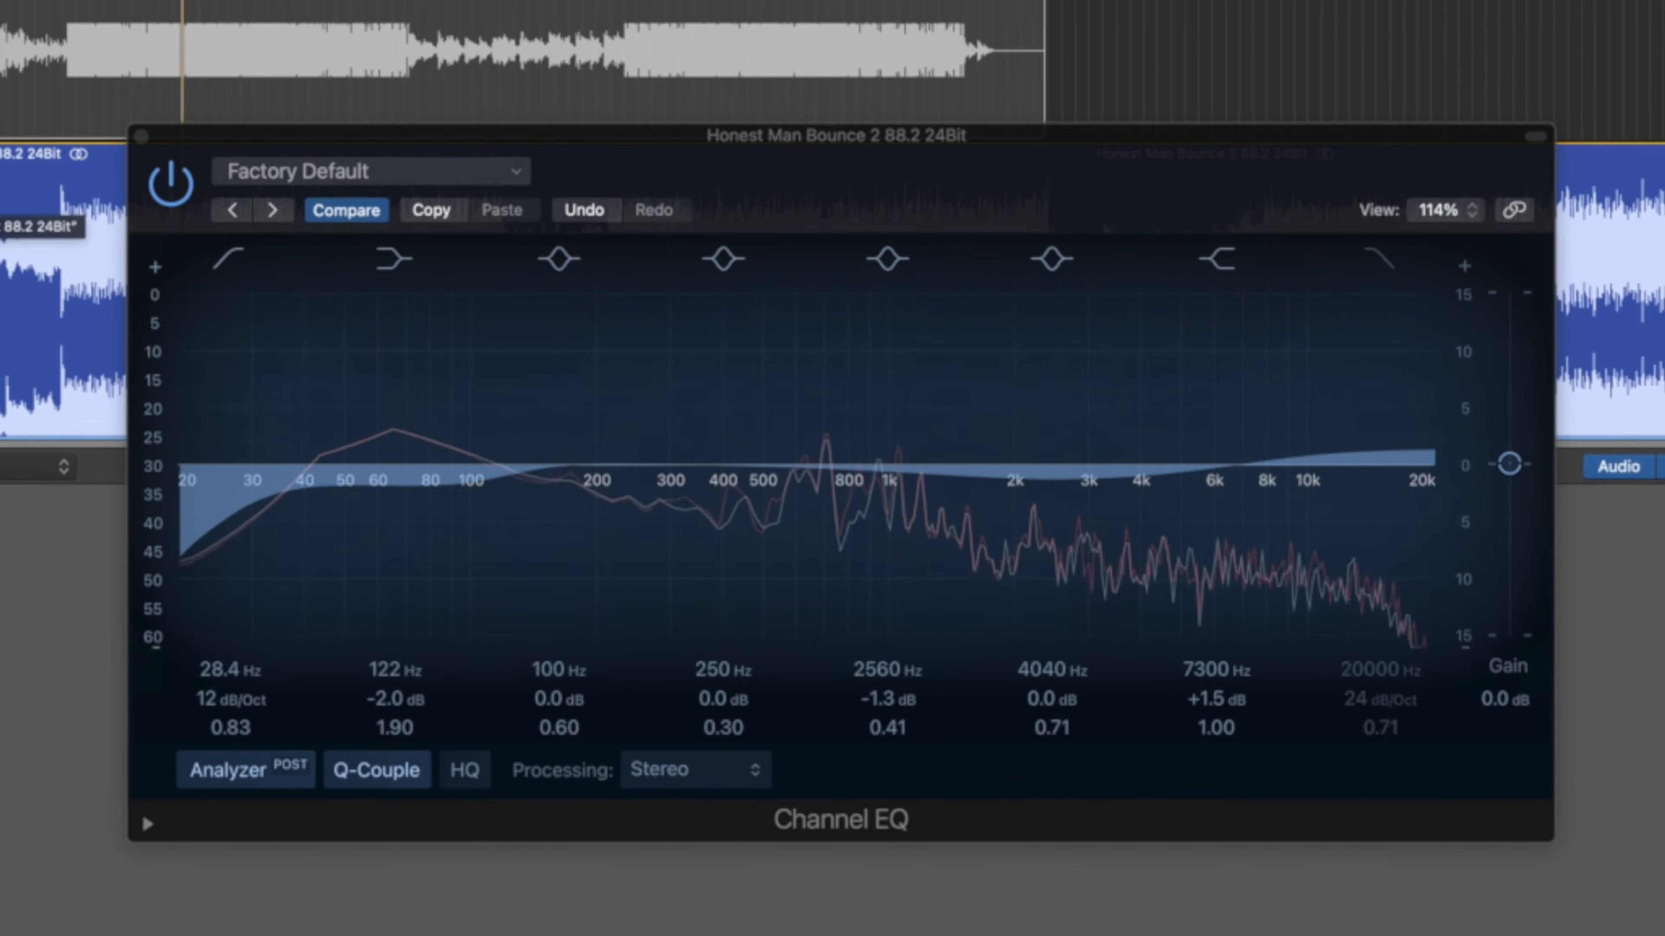
pyautogui.press('Up')
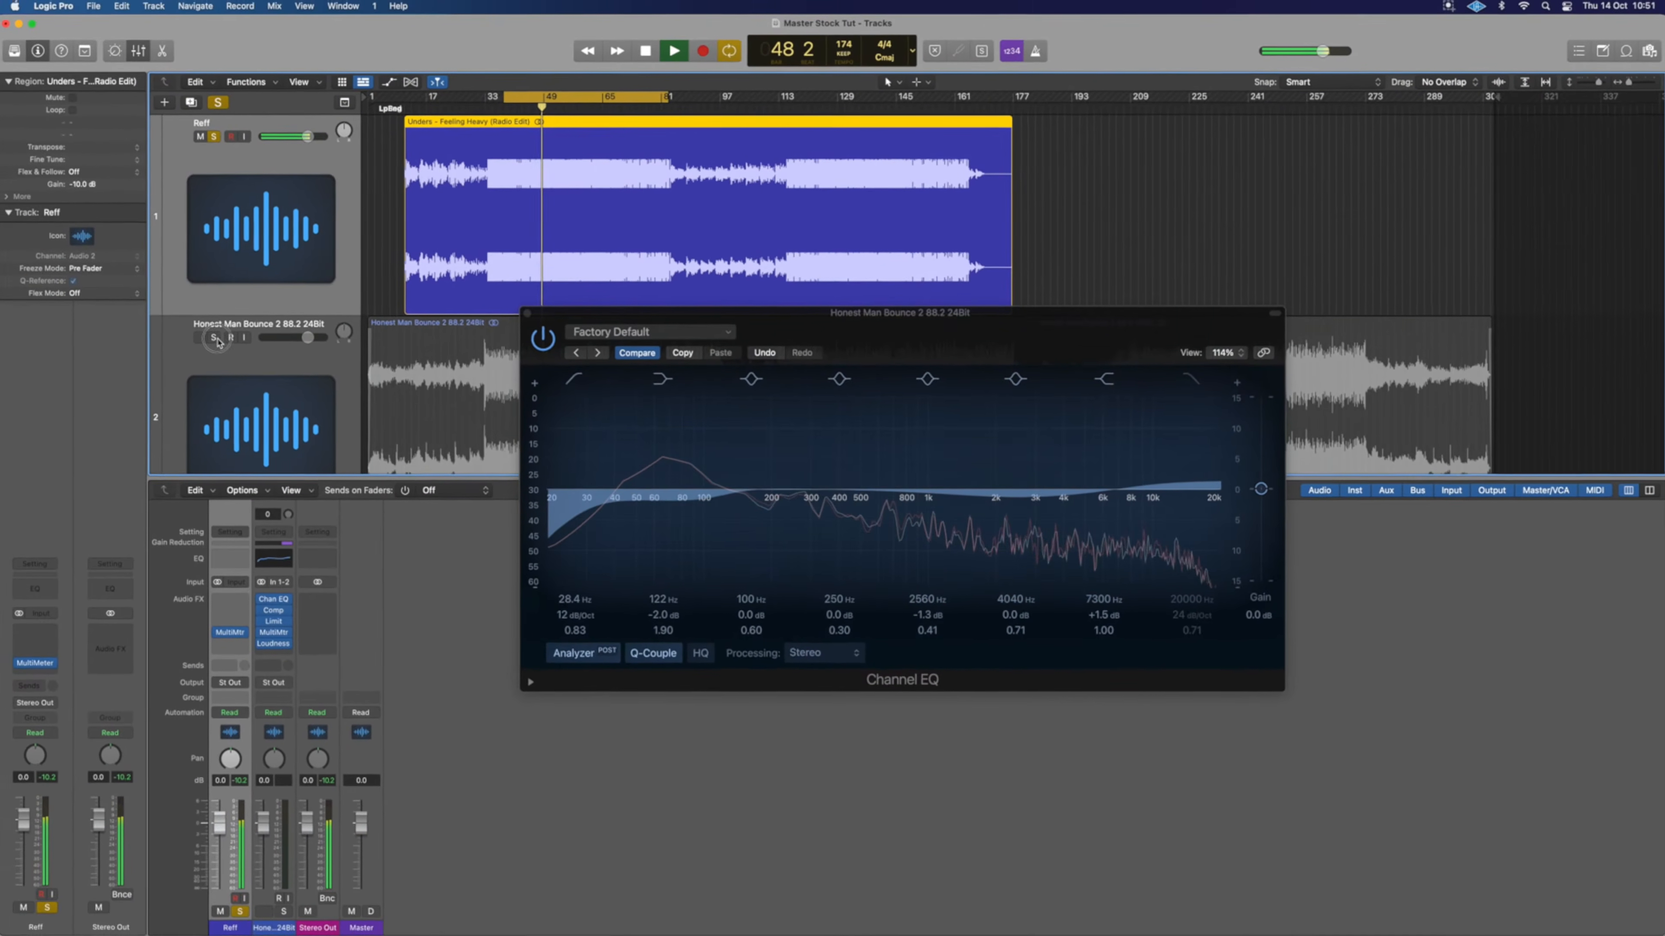
# Solo the Honest Man Bounce 2 88.2 24Bit track and stop playback.
pyautogui.click(135, 319)
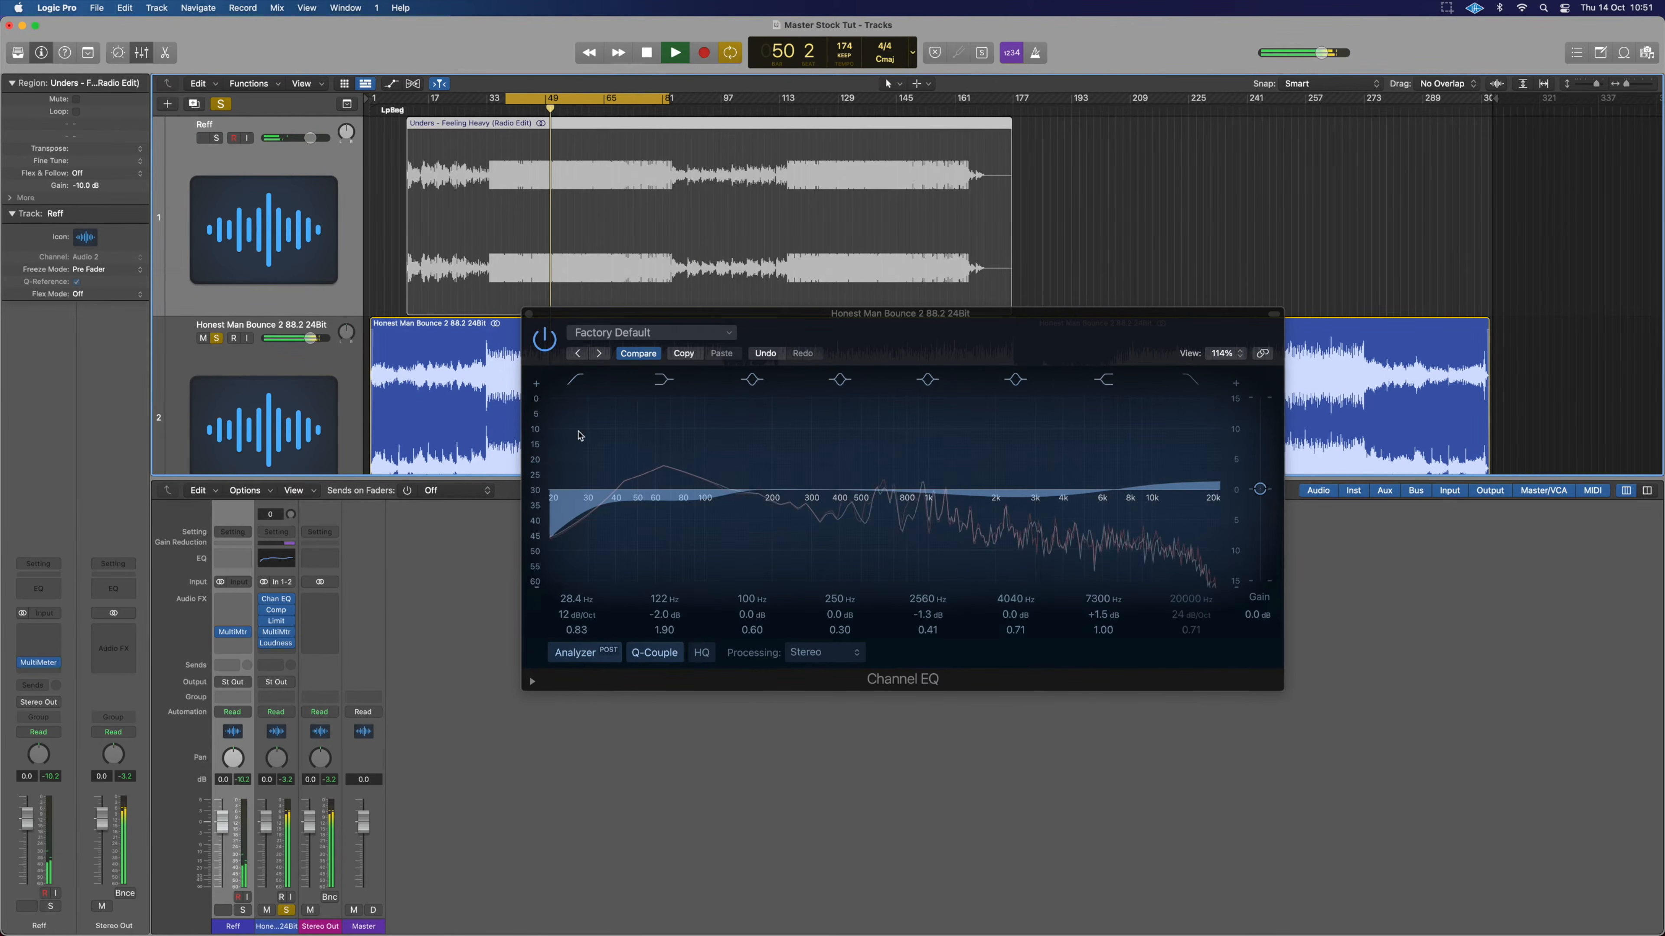
pyautogui.click(218, 339)
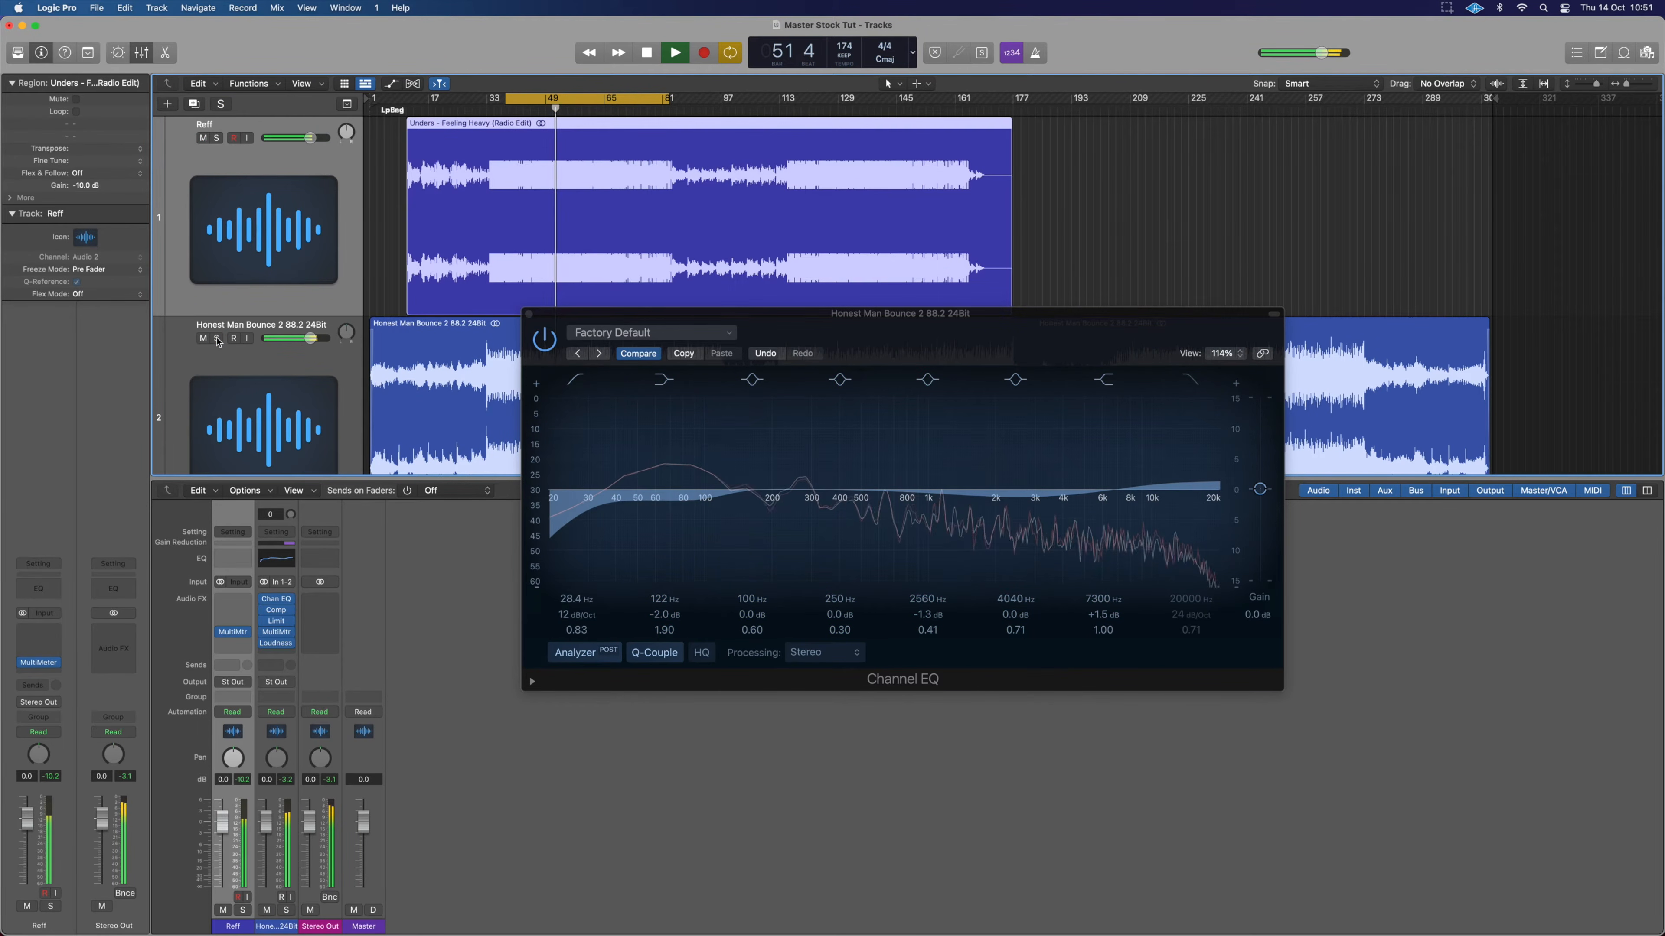
pyautogui.press('space')
pyautogui.click(217, 339)
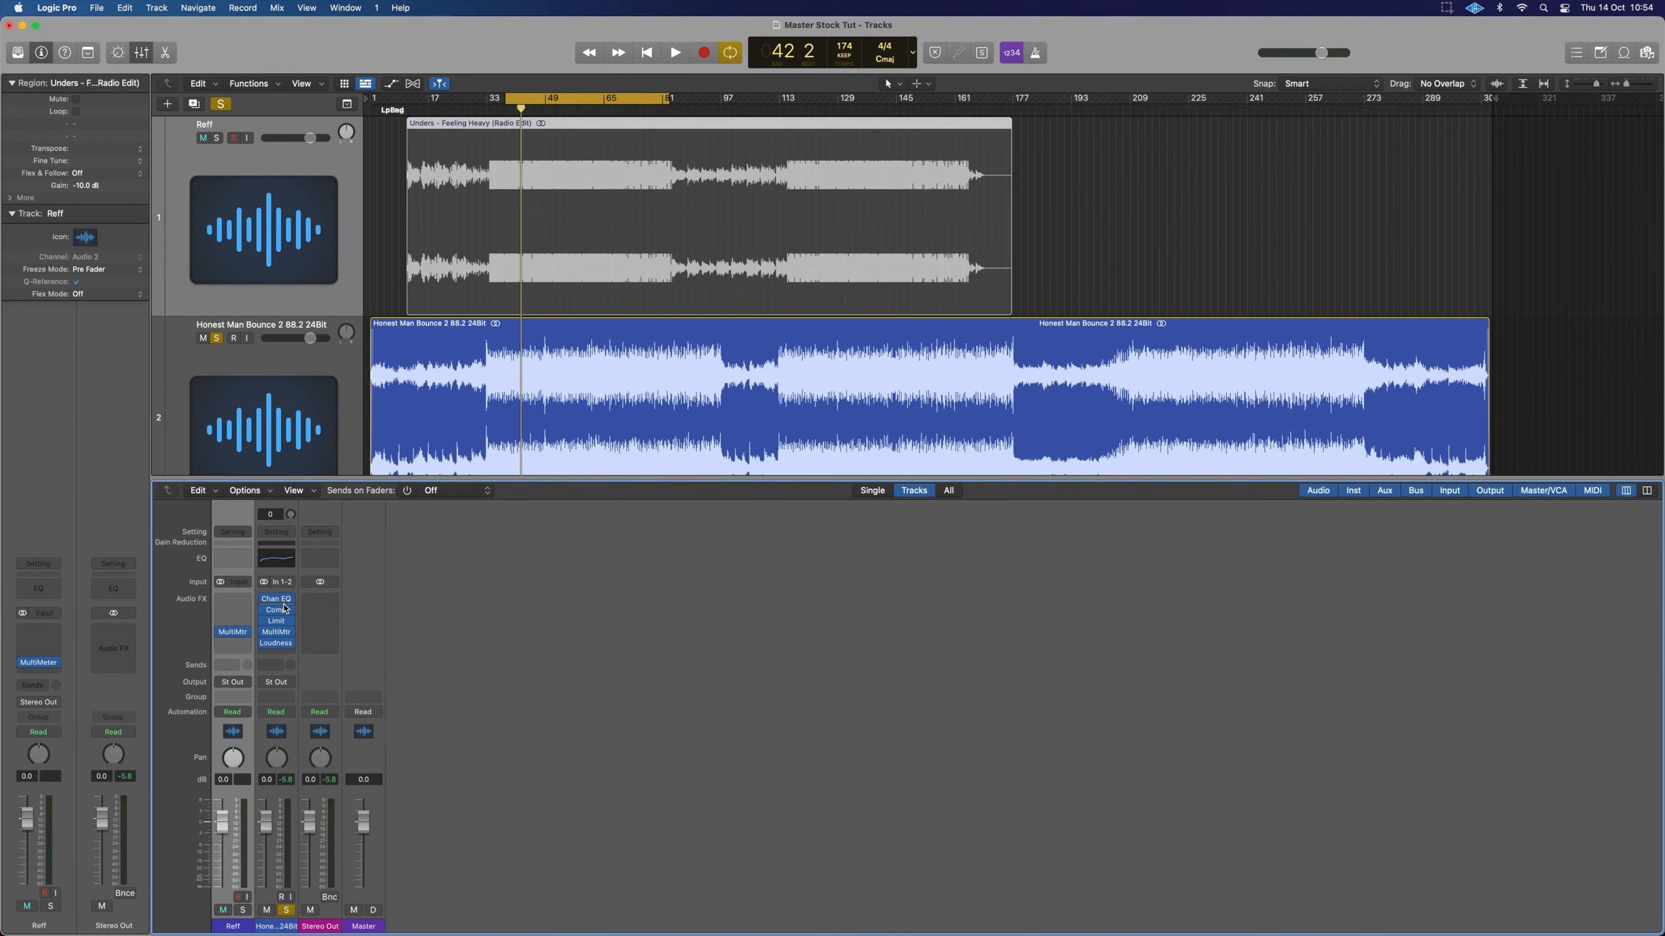
# Insert Multi Effects > Phat FX in an empty Audio FX slot after the Channel EQ.
pyautogui.click(276, 654)
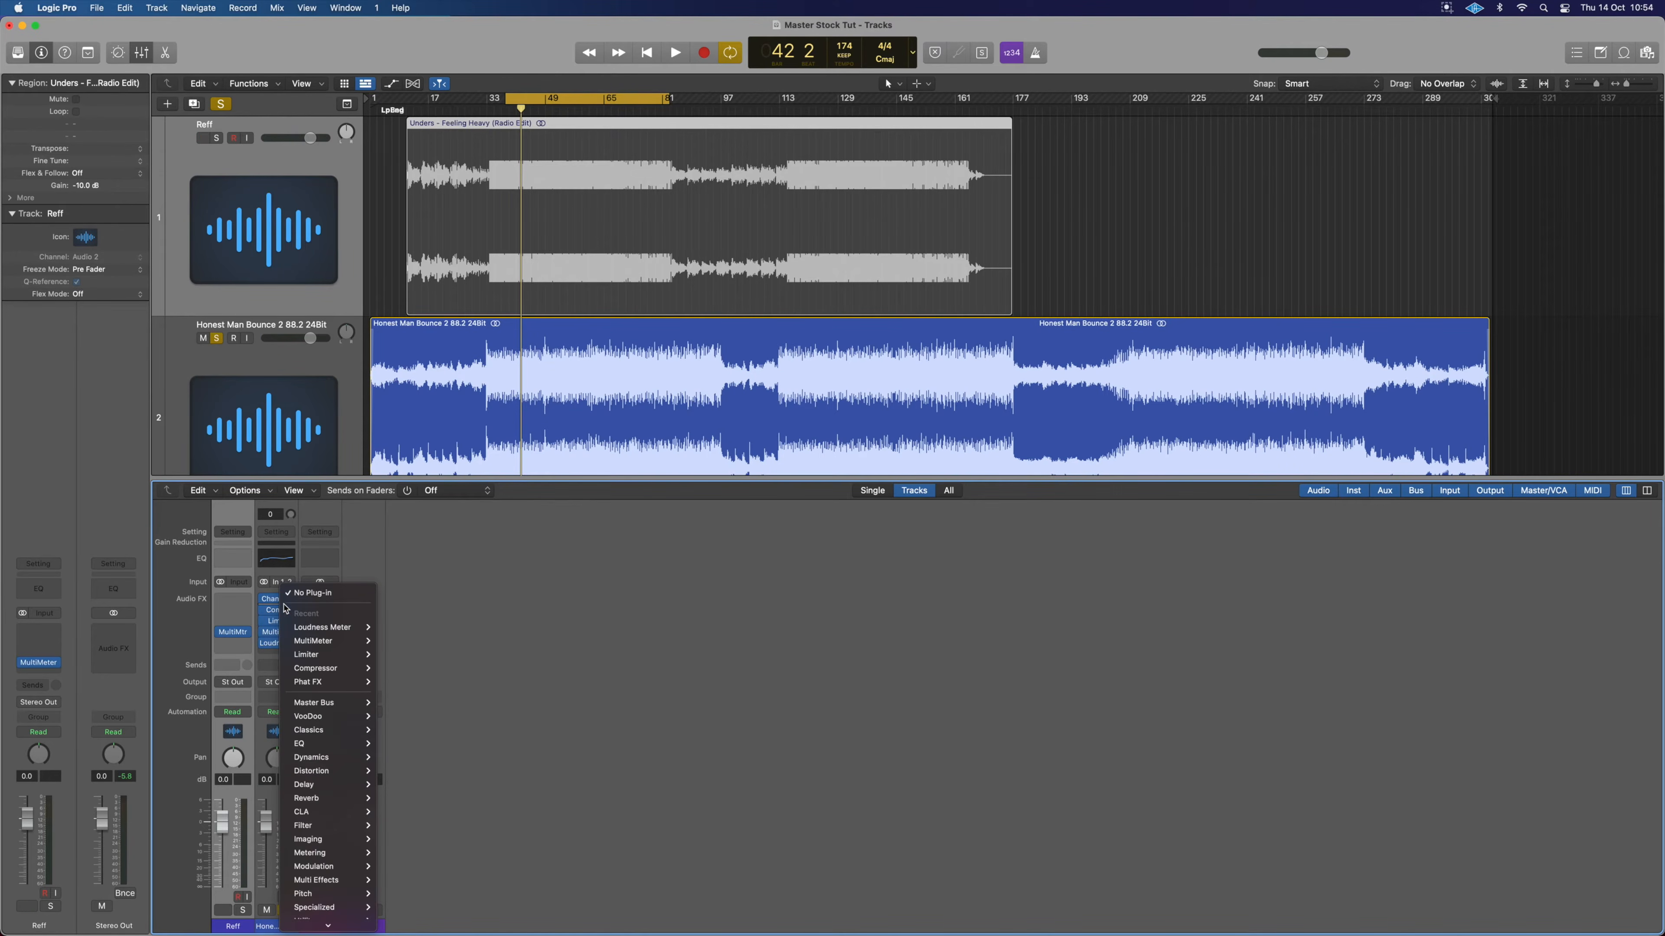
pyautogui.moveTo(347, 856)
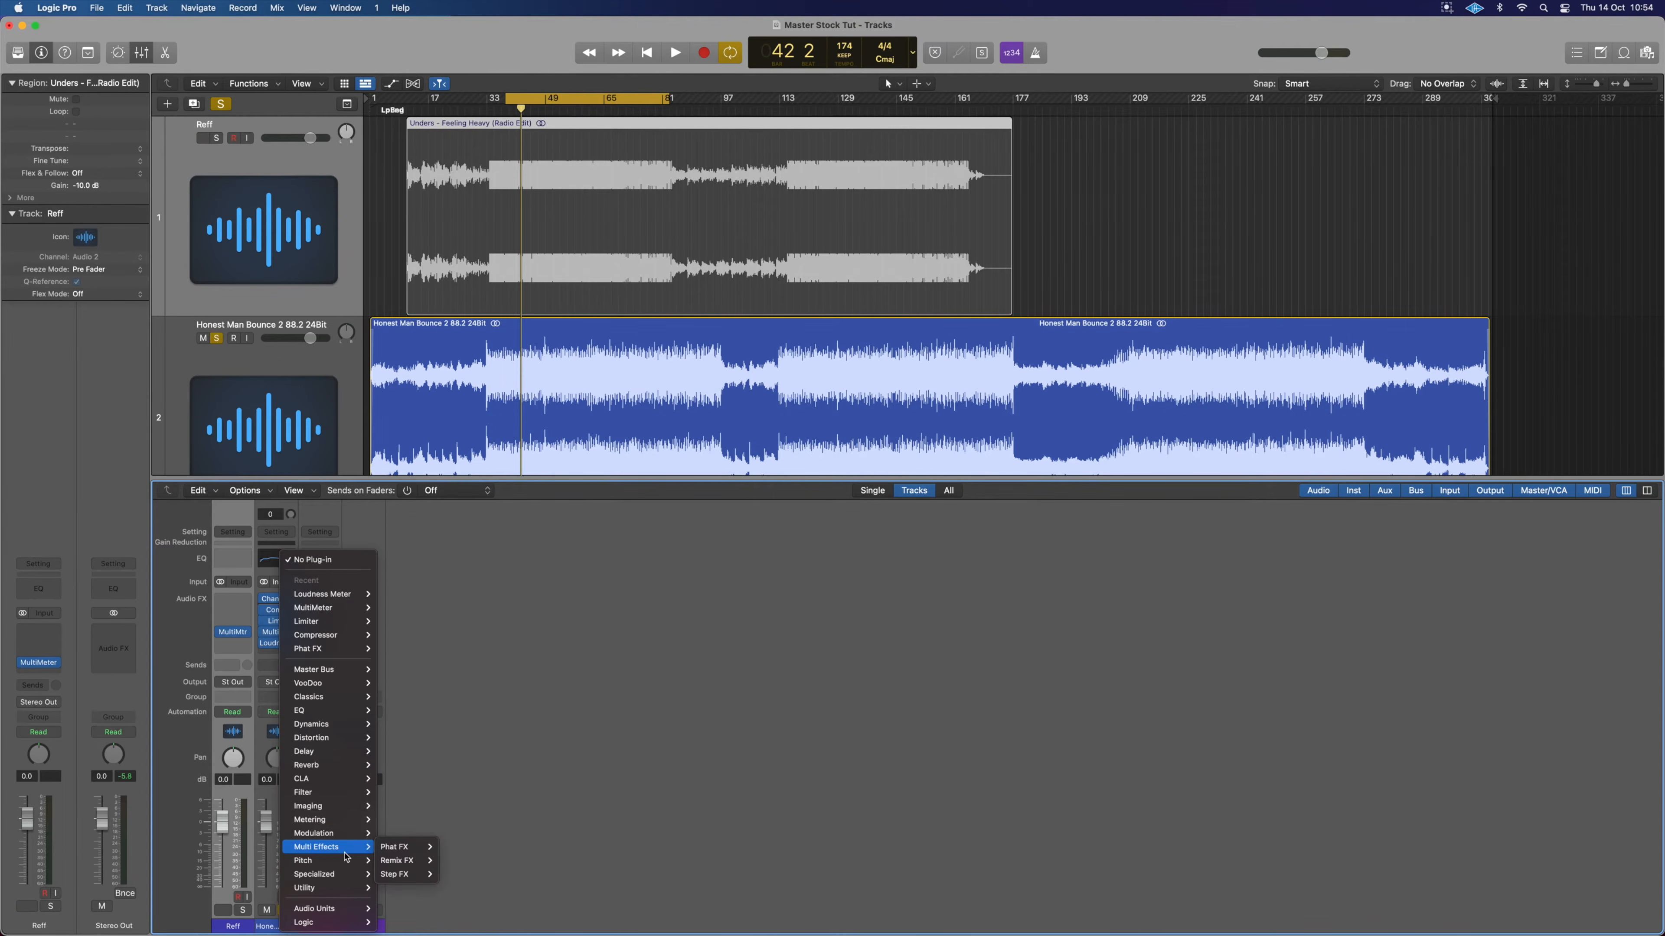
pyautogui.moveTo(397, 846)
pyautogui.click(460, 851)
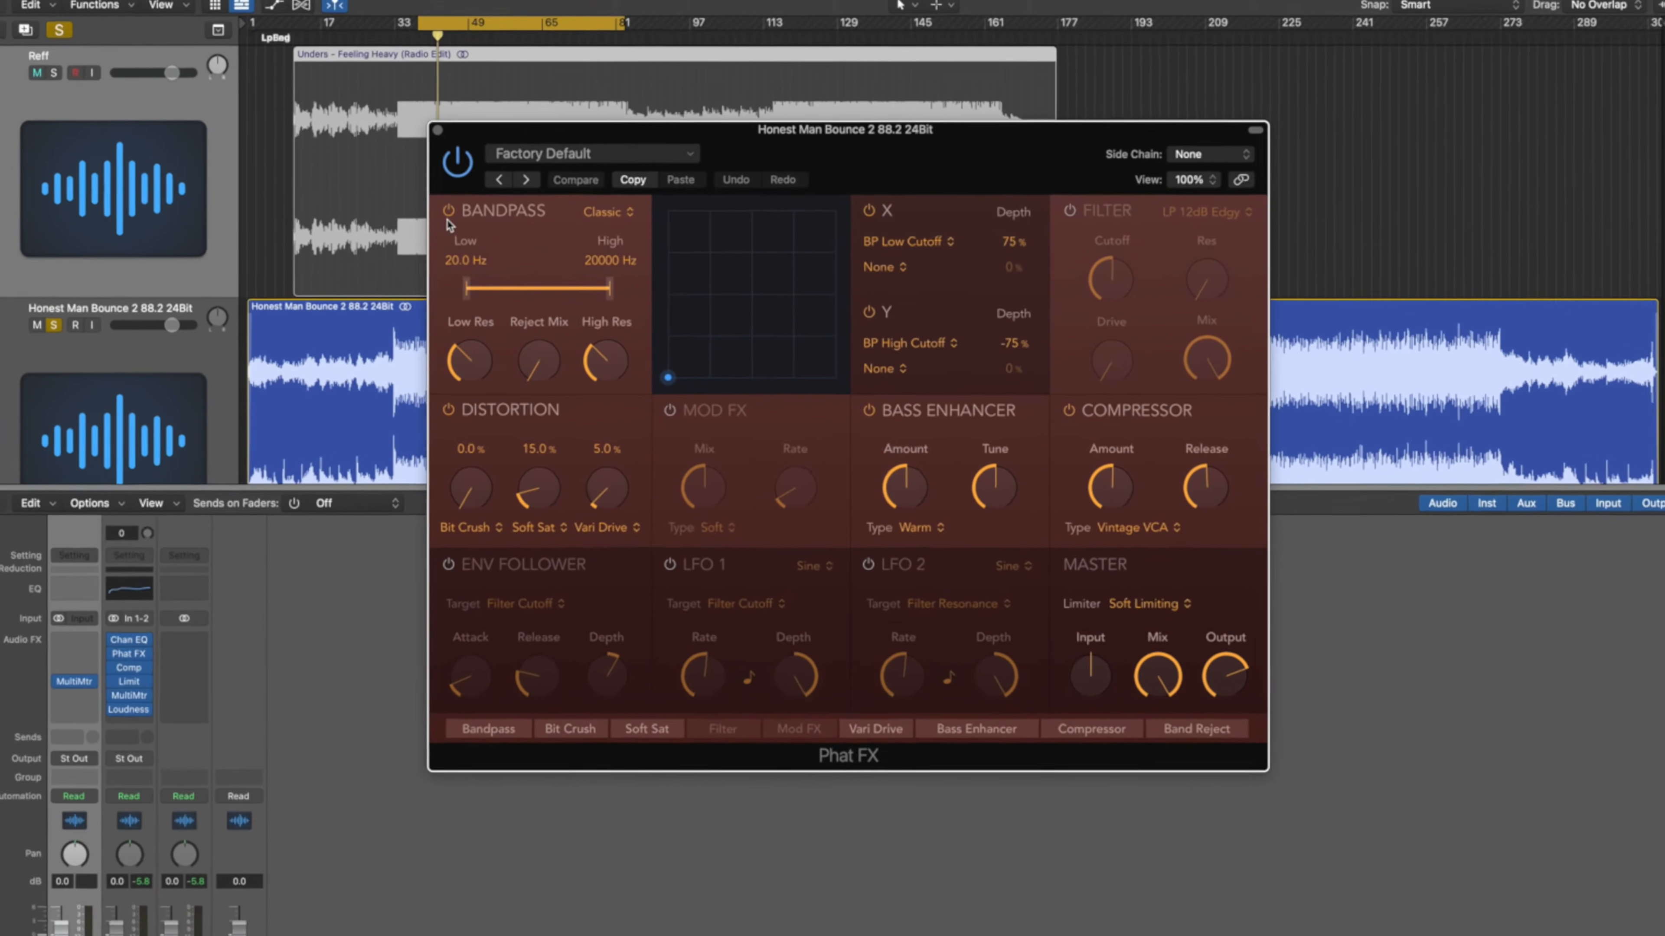
# Power off Bandpass, Distortion, X, Y and Compressor, set Limiter Off and Output 0 dB.
pyautogui.click(530, 248)
pyautogui.click(373, 414)
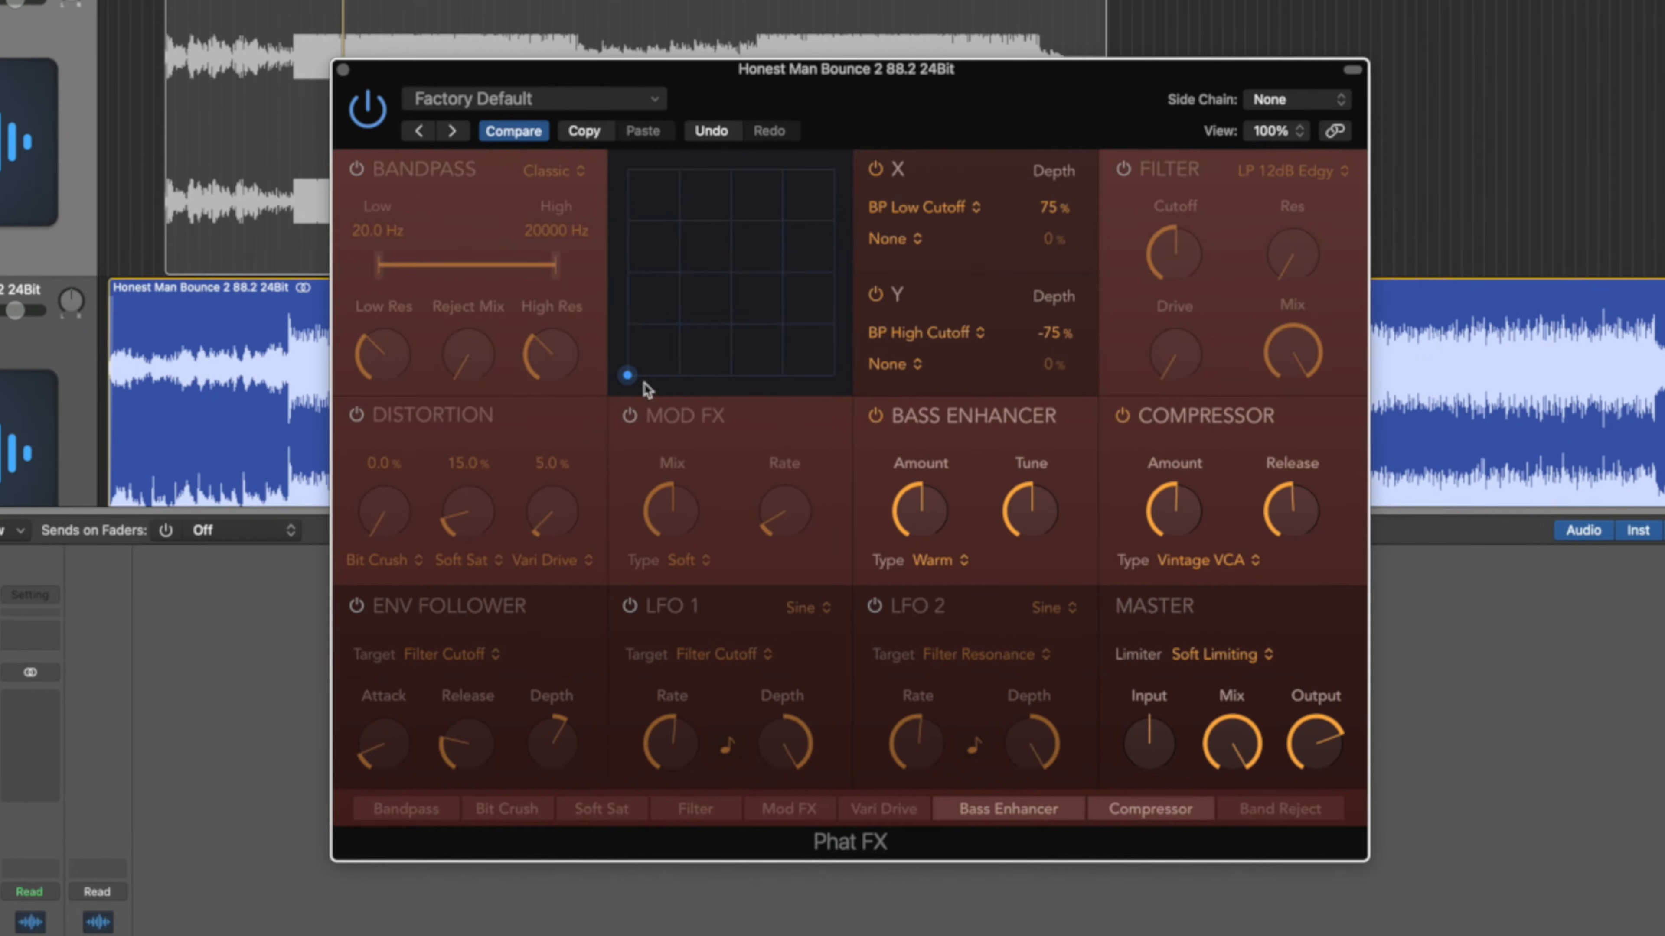
pyautogui.click(874, 170)
pyautogui.click(875, 295)
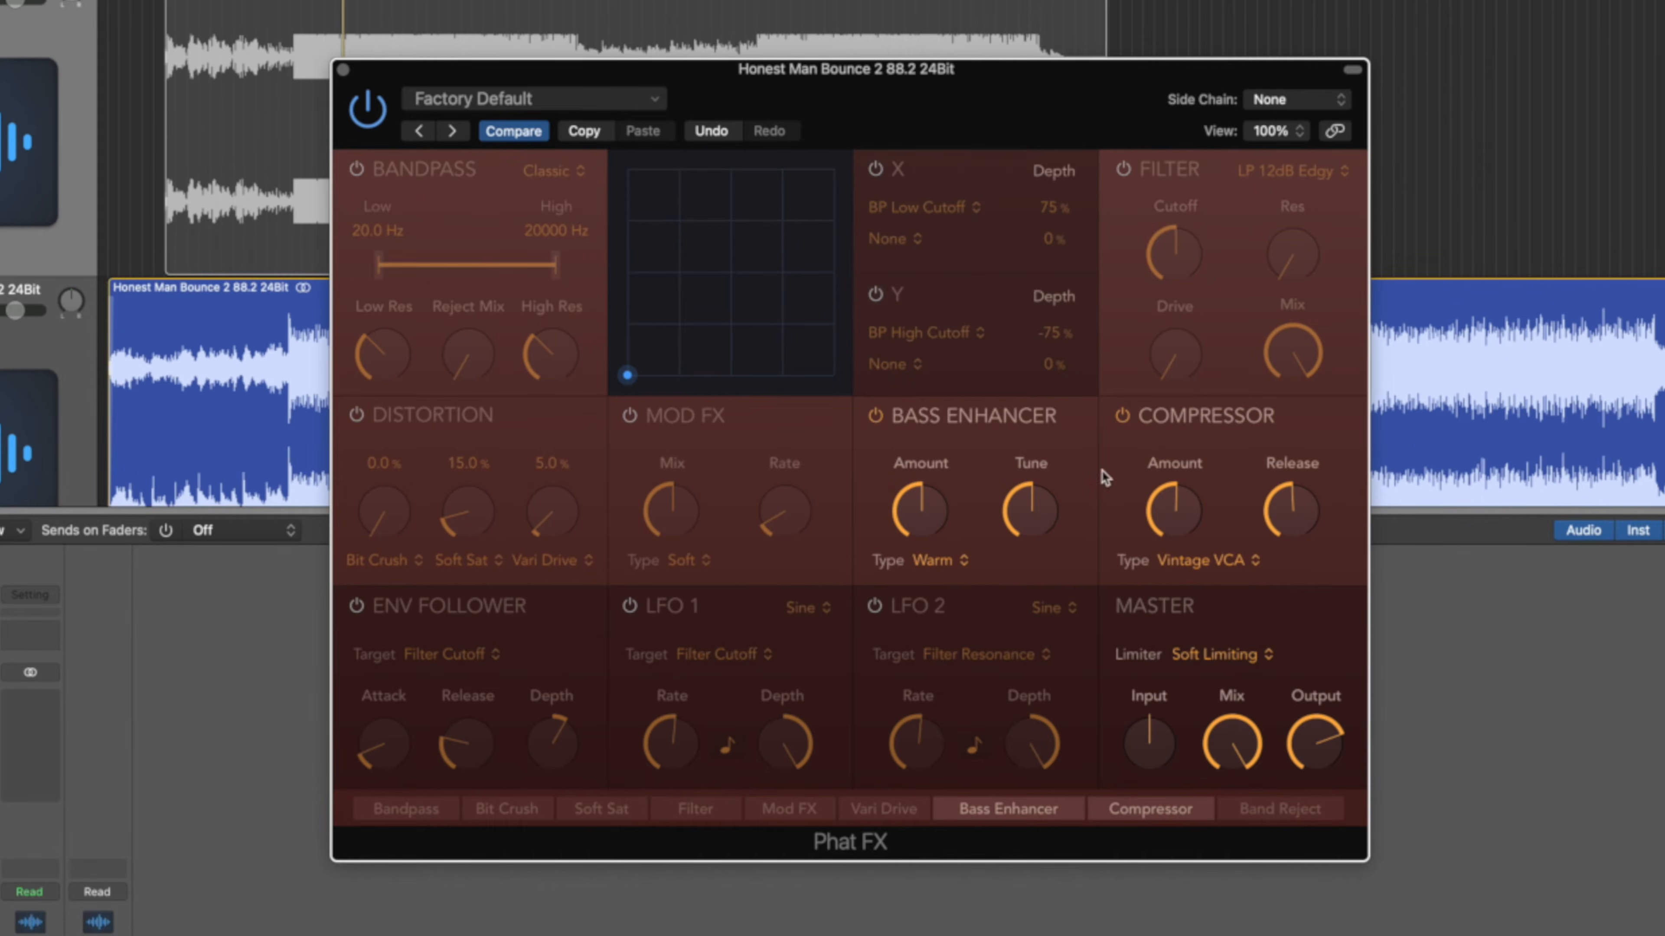
pyautogui.moveTo(1303, 738); pyautogui.dragTo(1340, 525)
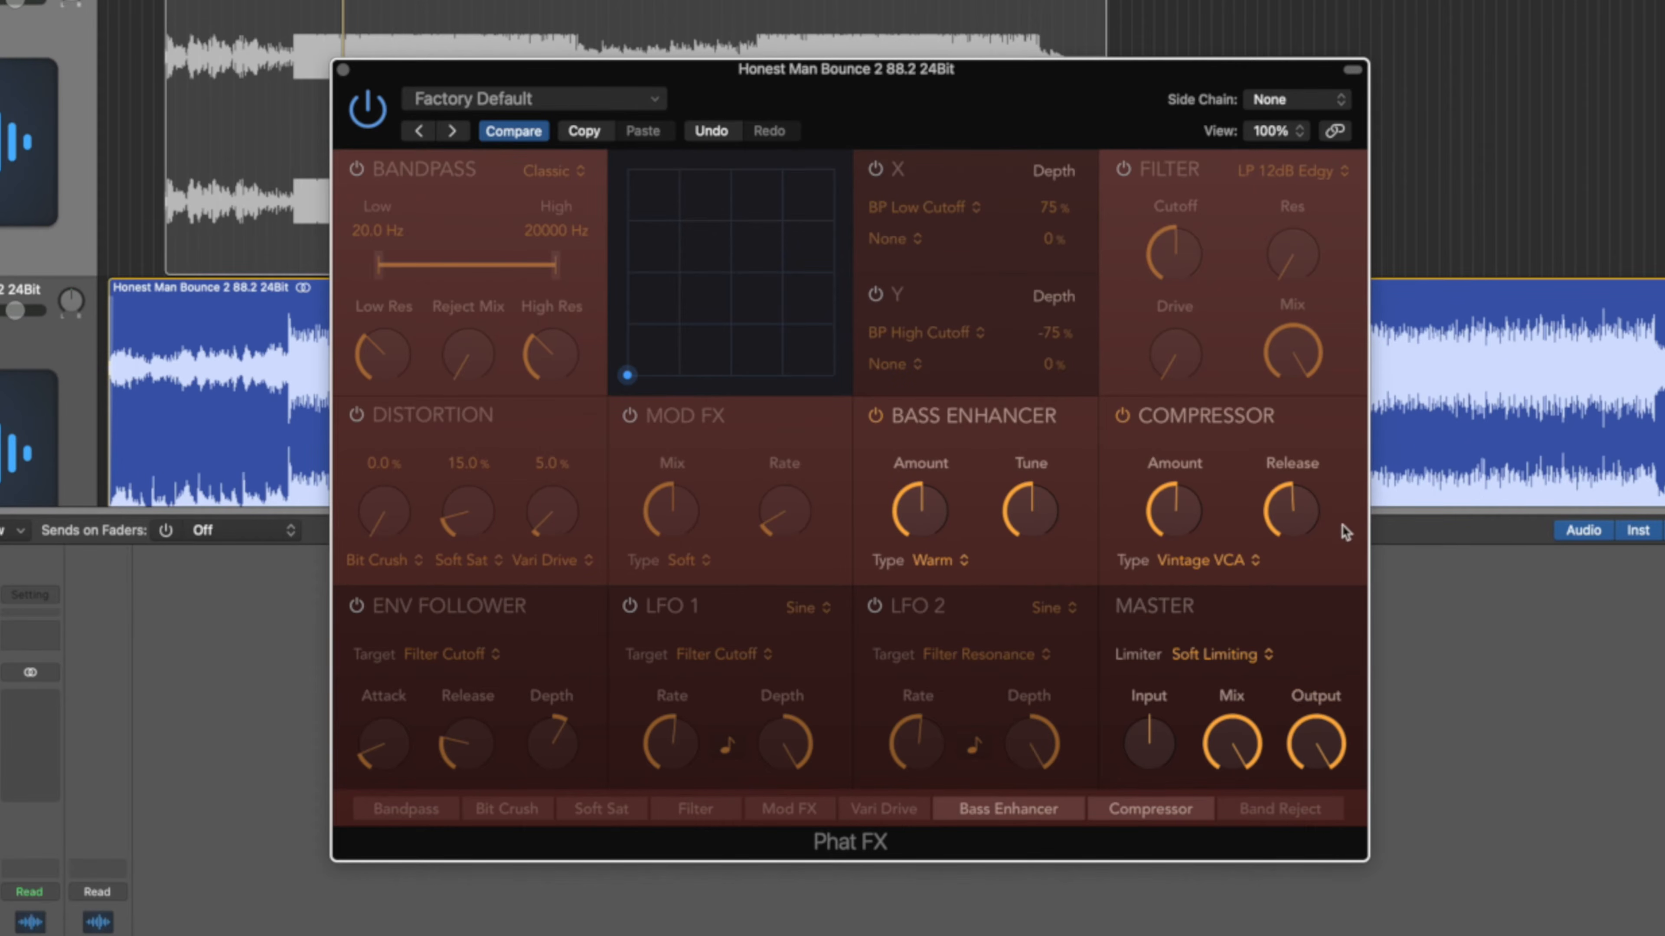
pyautogui.click(1212, 662)
pyautogui.click(1226, 620)
pyautogui.click(1127, 417)
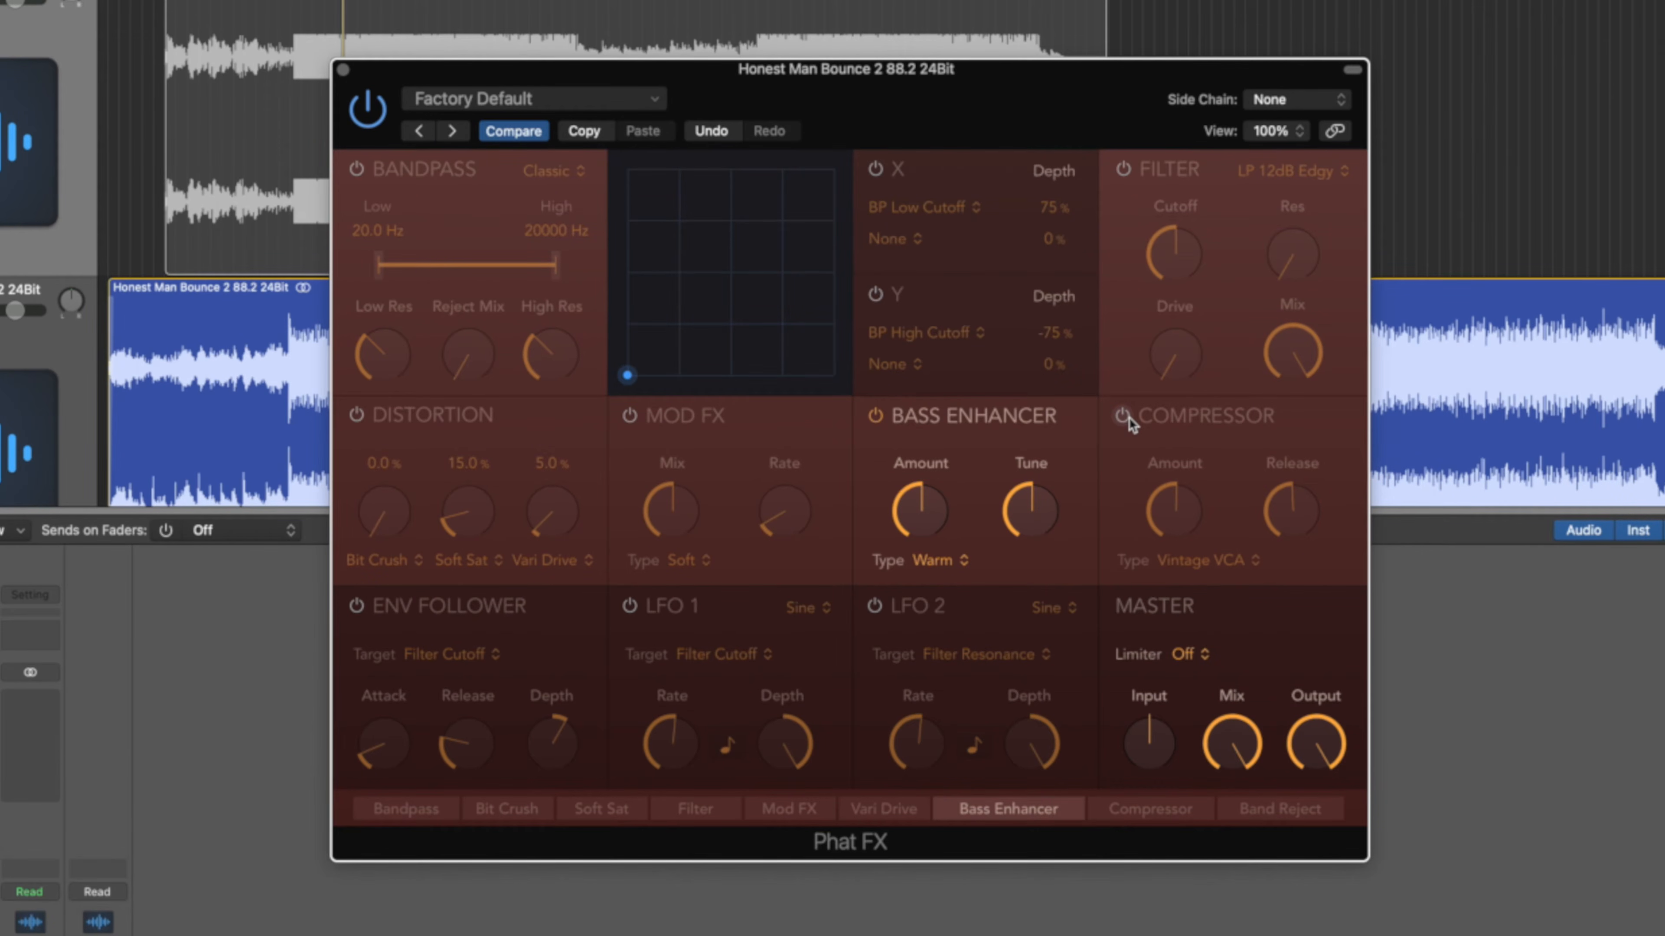
# Tune the Bass Enhancer to 150 Hz, dial in its Amount, then solo the reference.
pyautogui.moveTo(1037, 507)
pyautogui.moveTo(1038, 520); pyautogui.dragTo(1044, 312)
pyautogui.moveTo(948, 520); pyautogui.dragTo(923, 684)
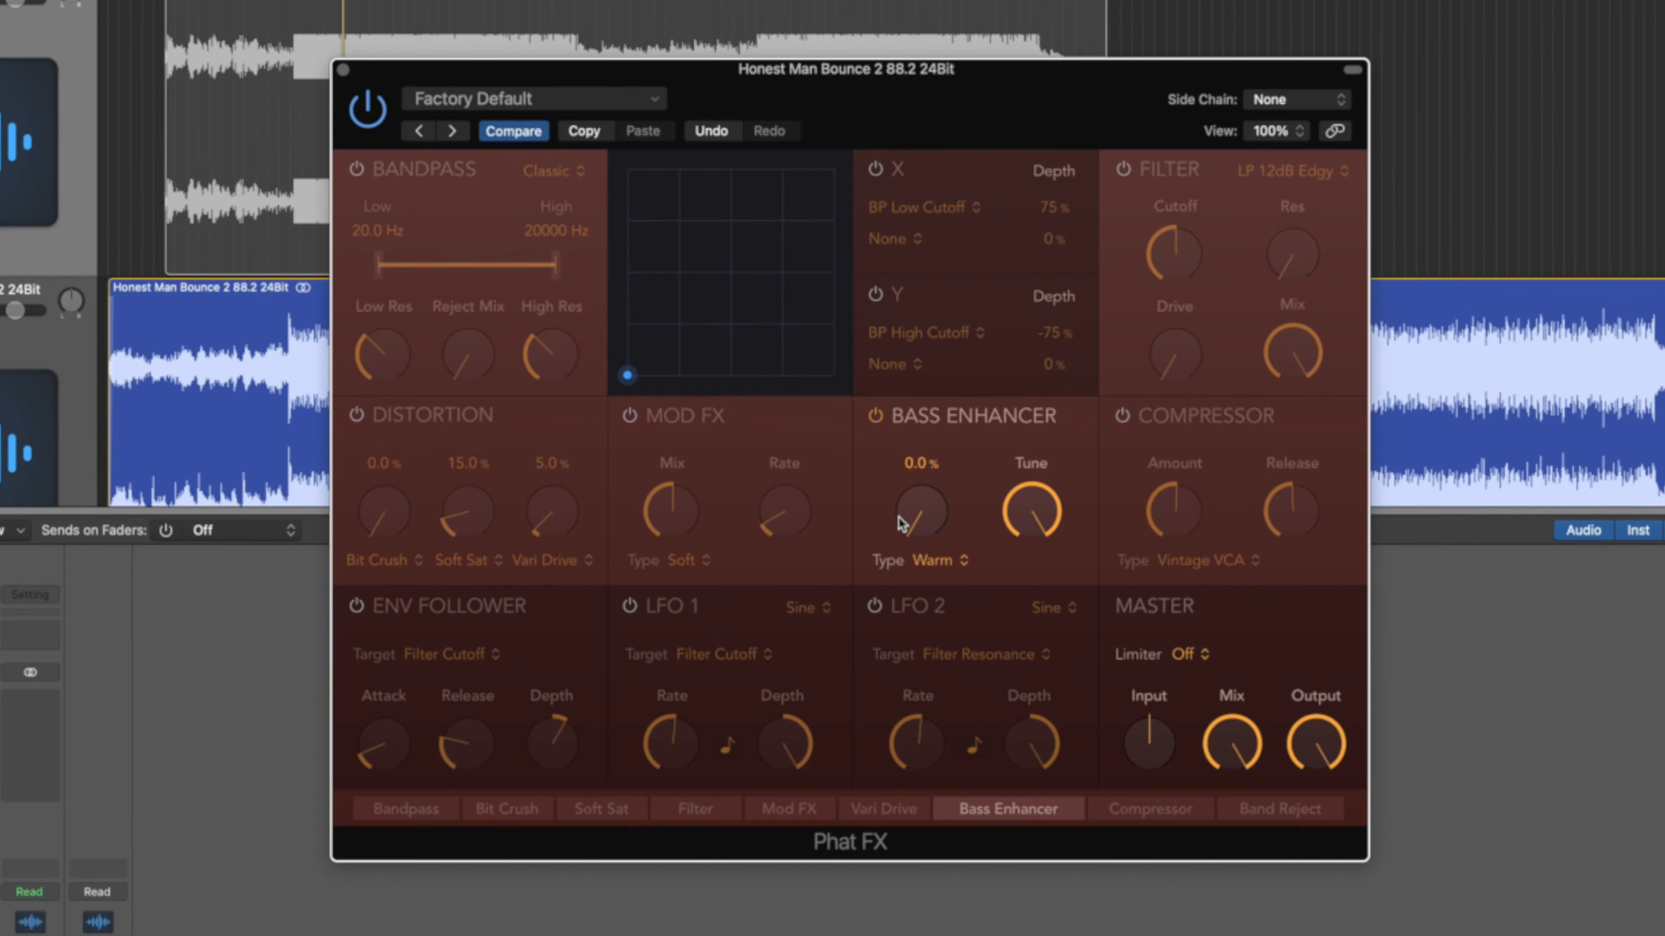
pyautogui.moveTo(900, 521); pyautogui.dragTo(904, 256)
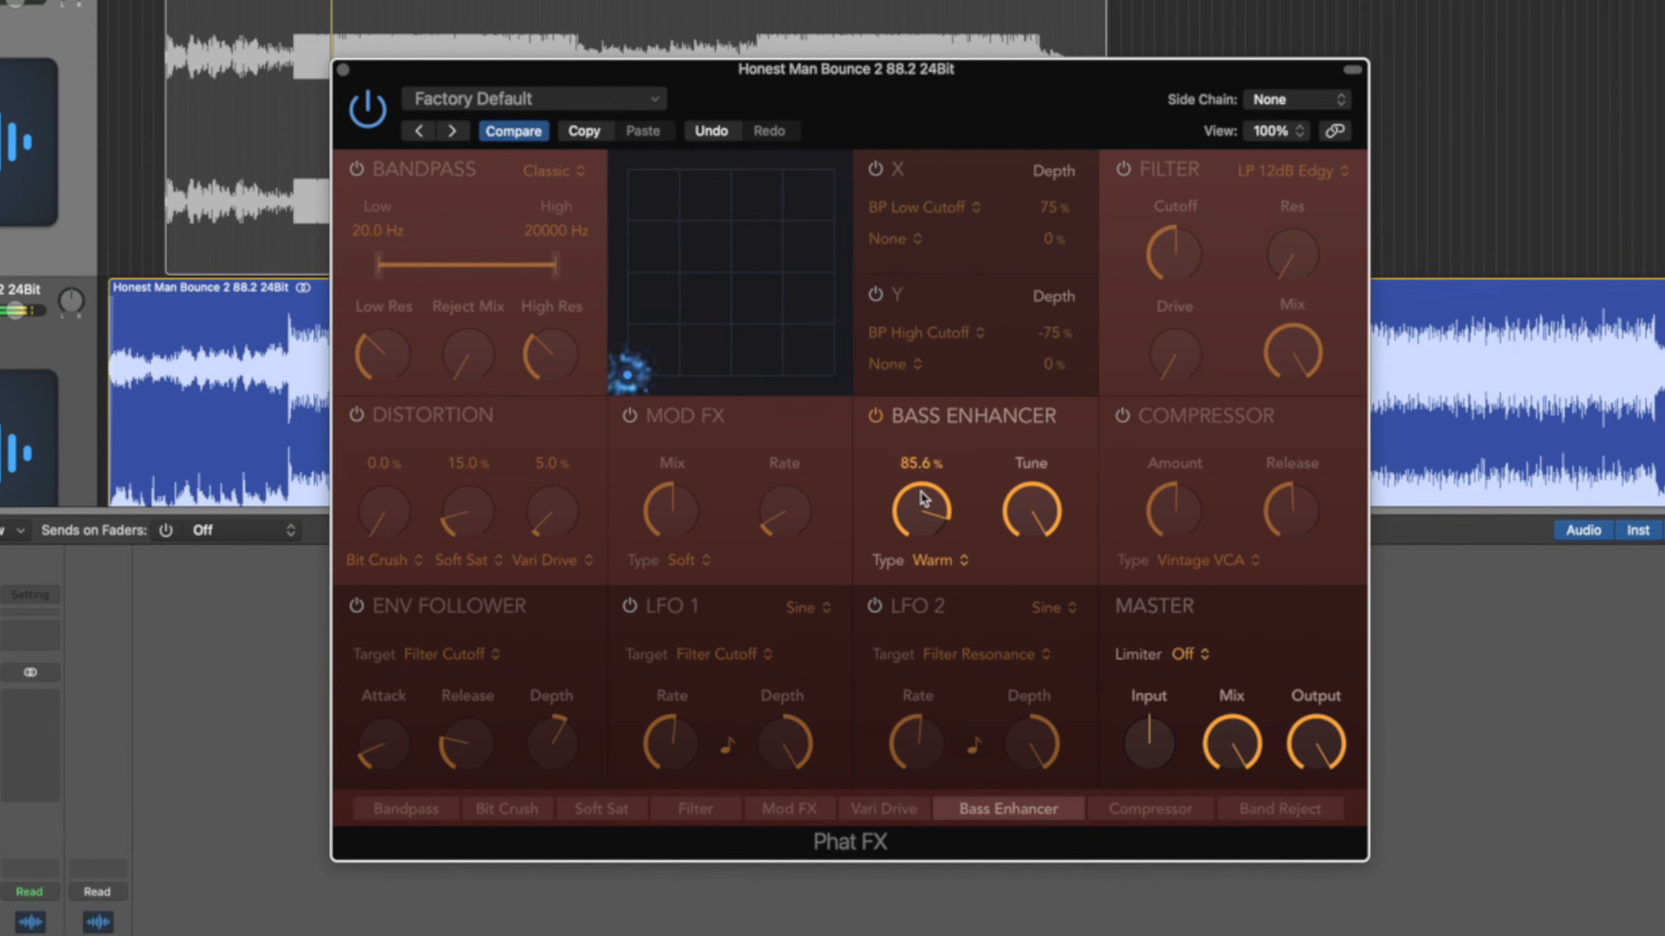
pyautogui.moveTo(924, 514); pyautogui.dragTo(1004, 682)
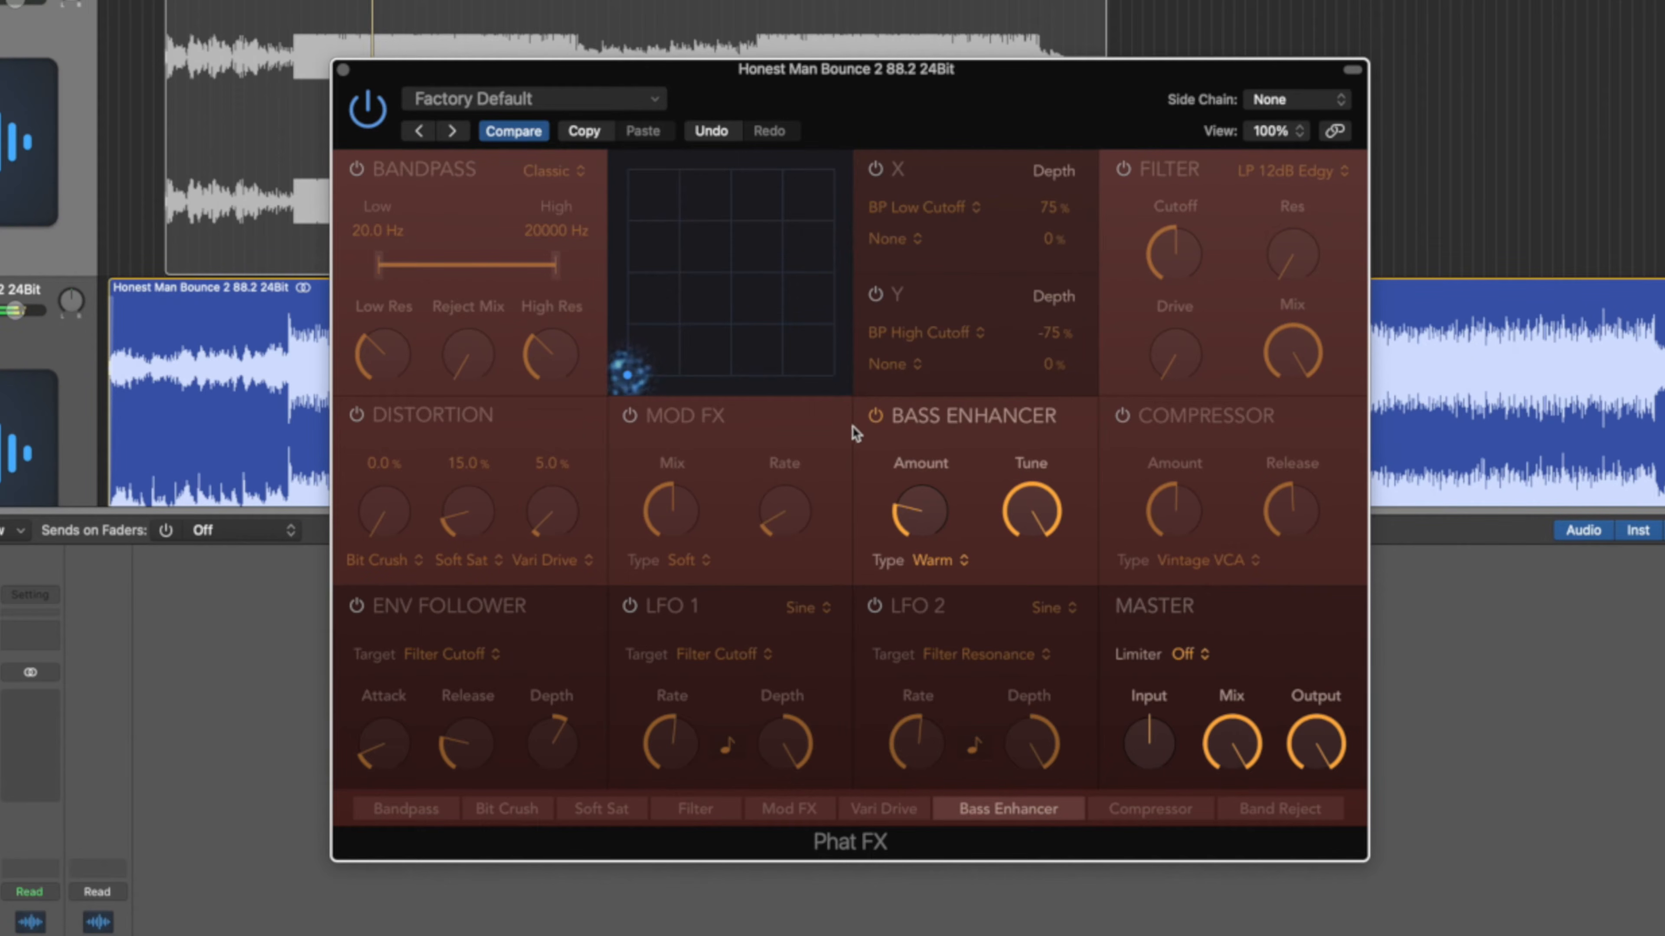
pyautogui.keyDown('alt'); pyautogui.click(0, 4); pyautogui.keyUp('alt')
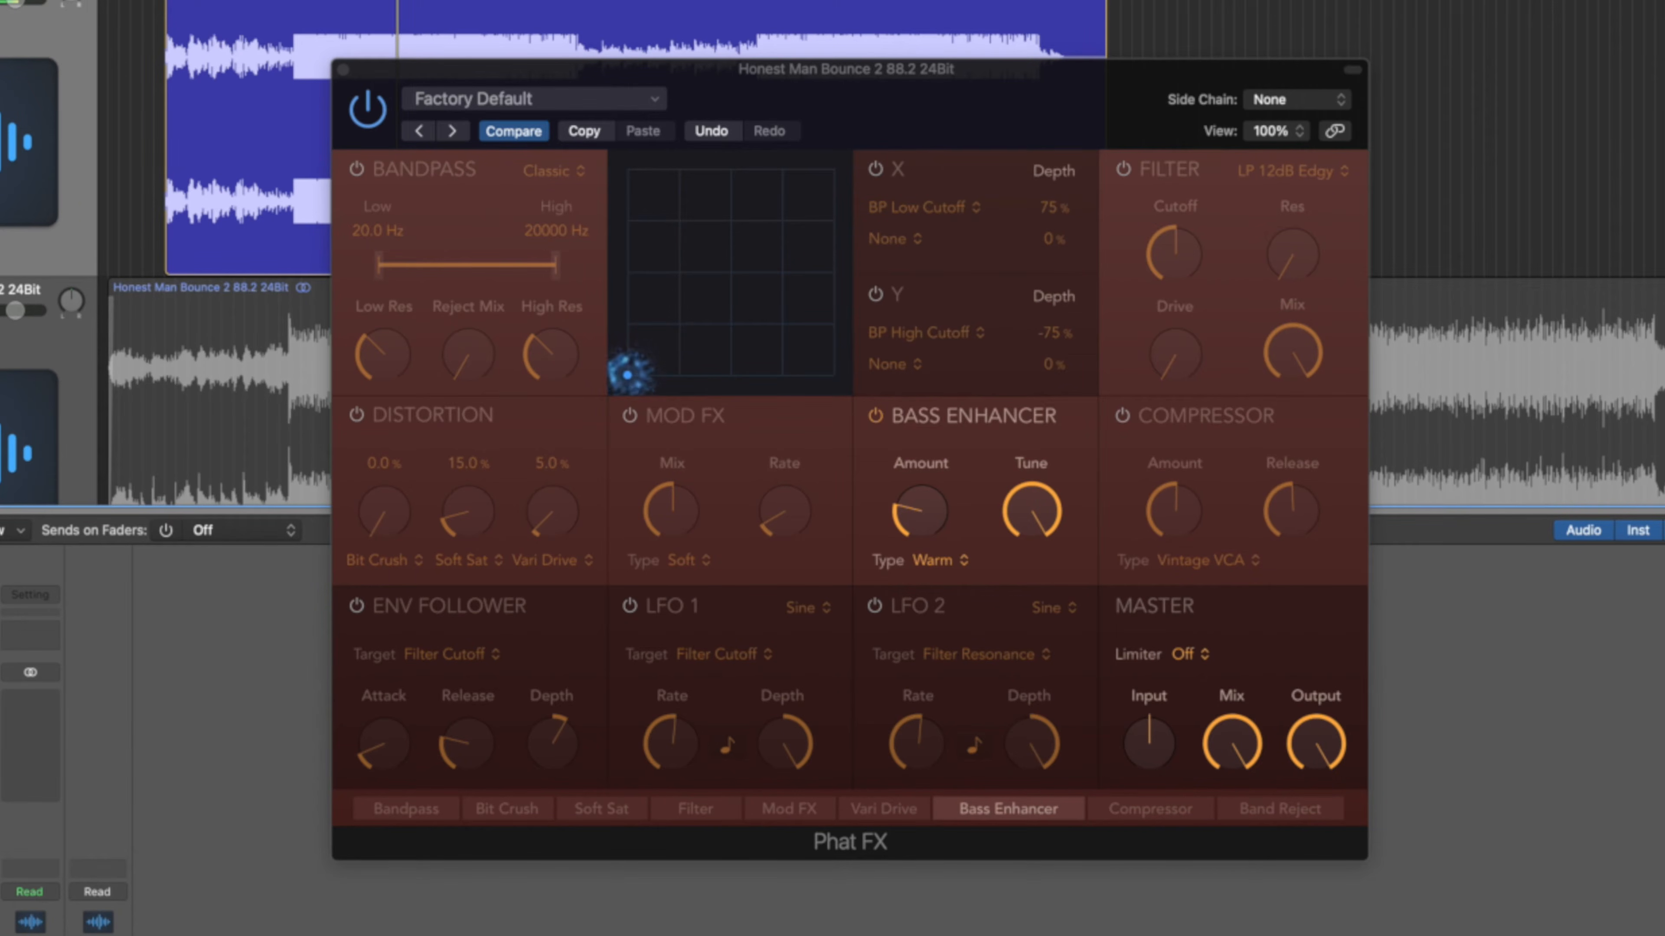
# Lower the Bass Enhancer Amount to about 13%, comparing the bounce against the reference.
pyautogui.keyDown('alt'); pyautogui.click(0, 310); pyautogui.keyUp('alt')
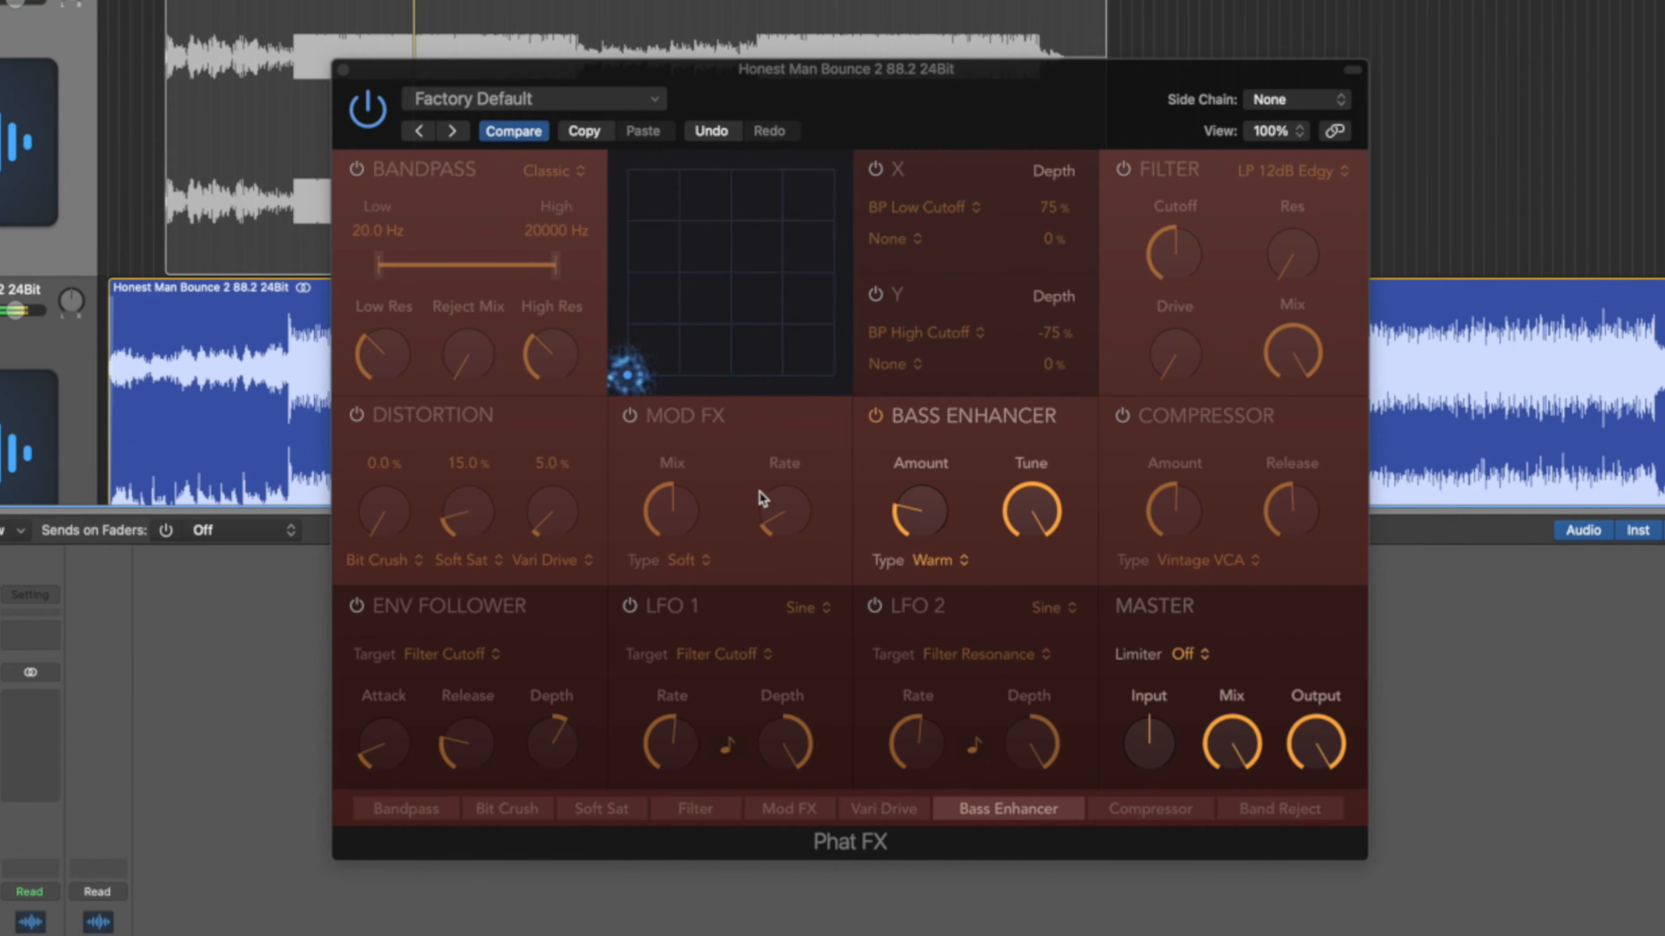
pyautogui.moveTo(919, 521); pyautogui.dragTo(921, 532)
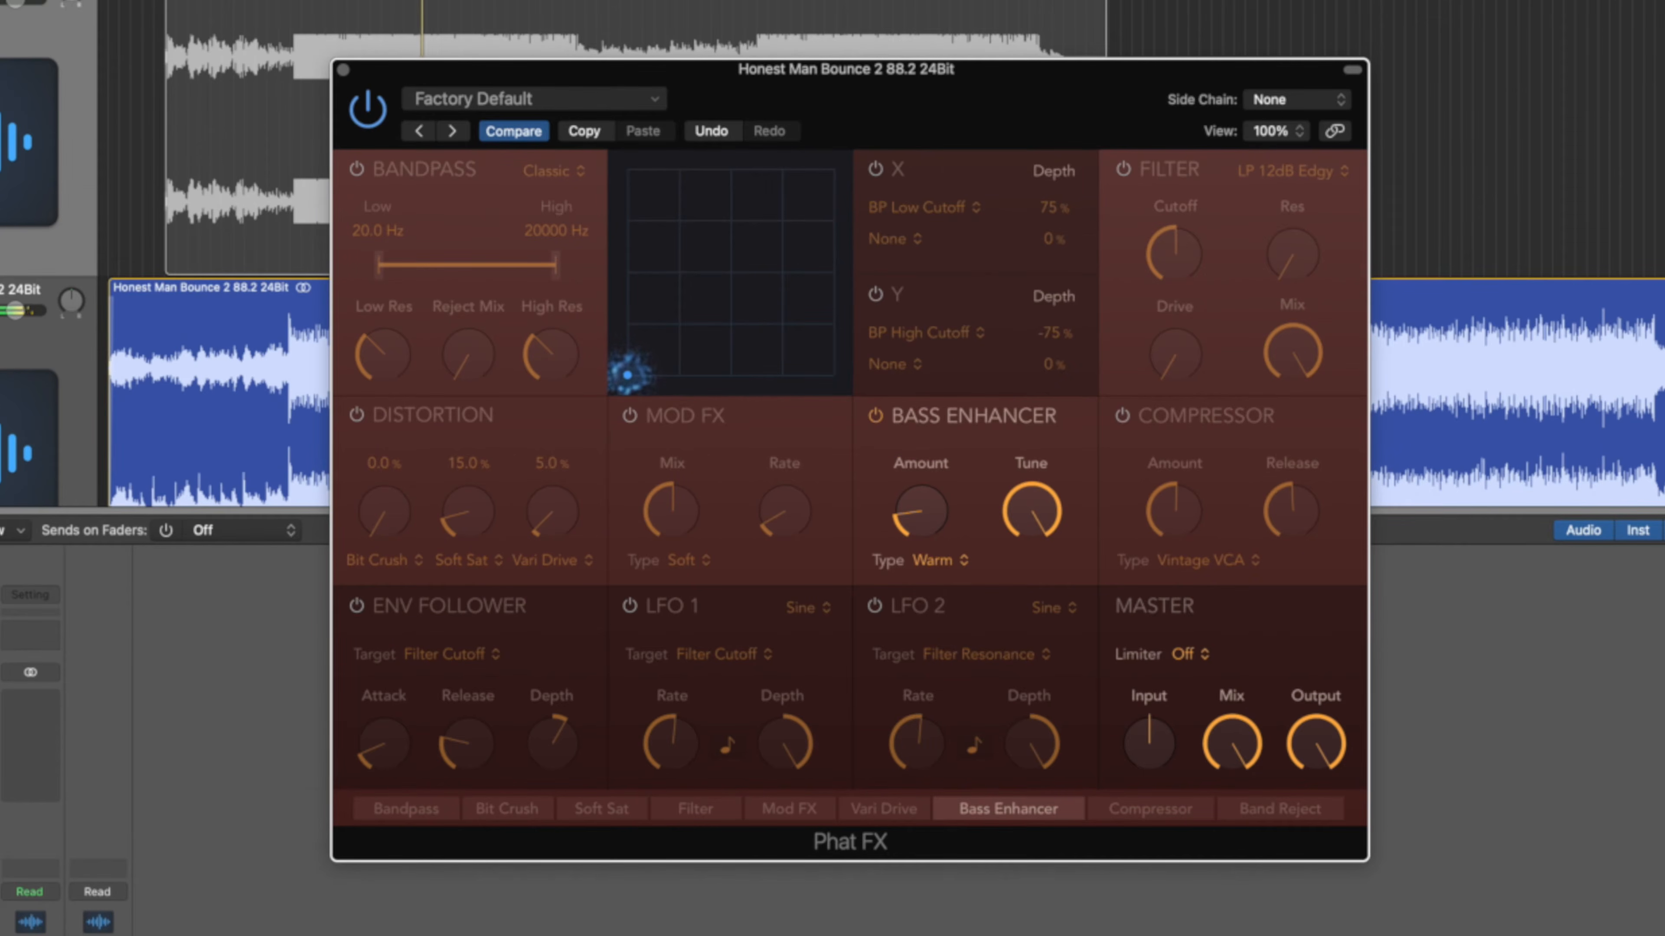
pyautogui.keyDown('alt'); pyautogui.click(0, 1); pyautogui.keyUp('alt')
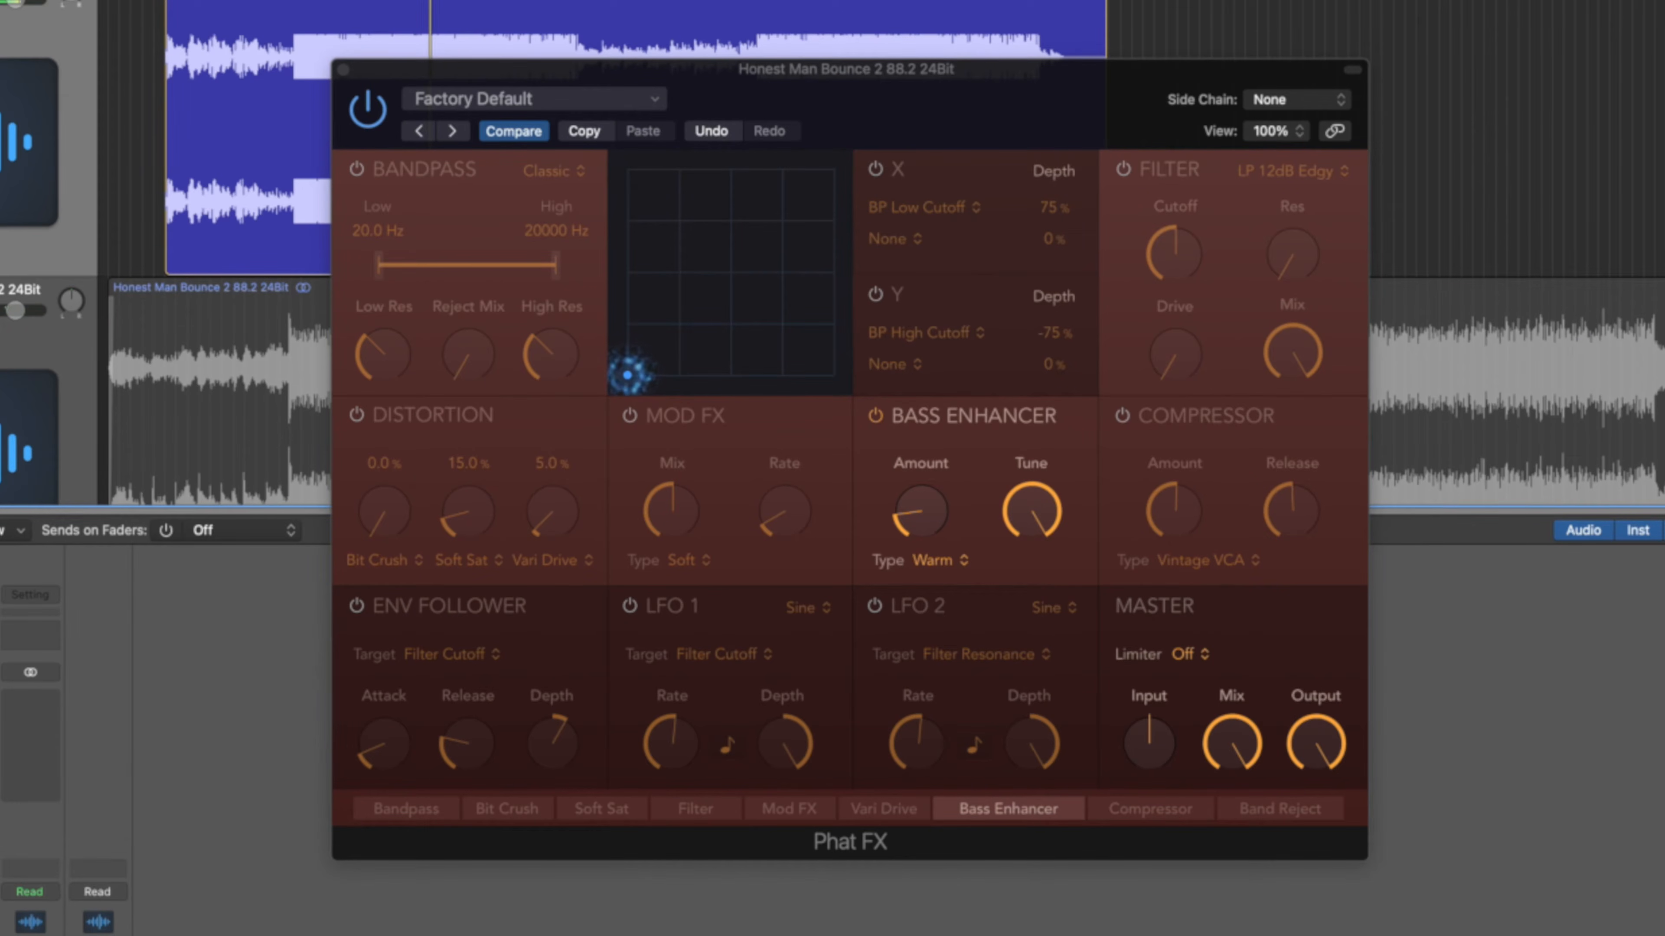
pyautogui.keyDown('alt'); pyautogui.click(0, 310); pyautogui.keyUp('alt')
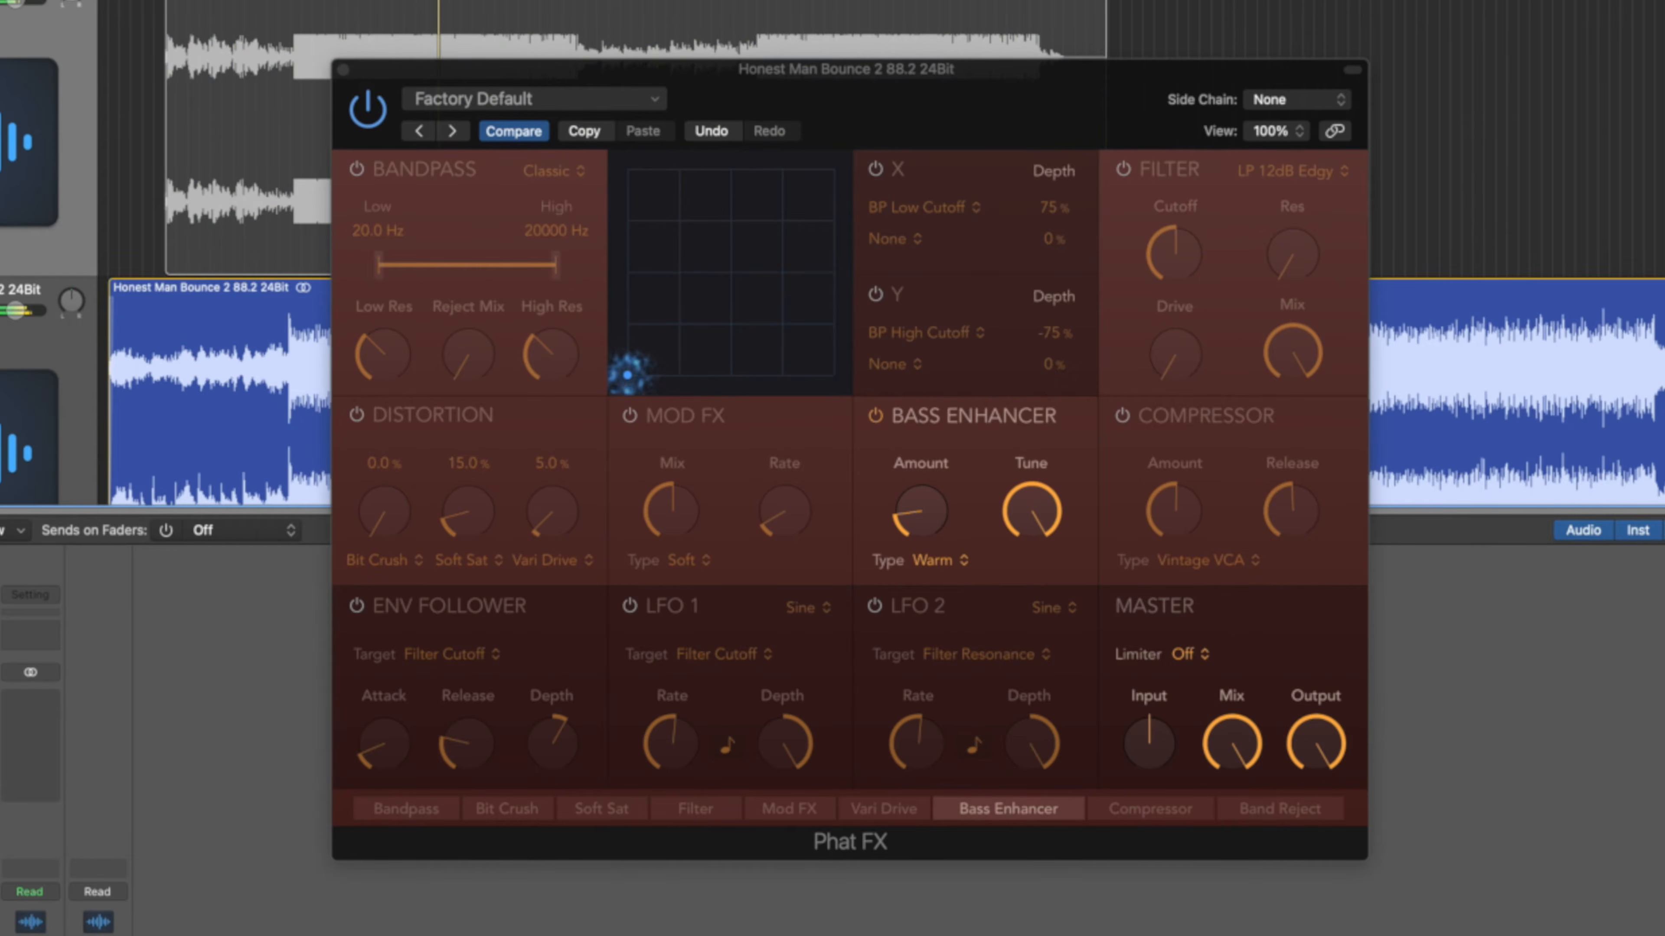
pyautogui.moveTo(903, 517); pyautogui.dragTo(915, 532)
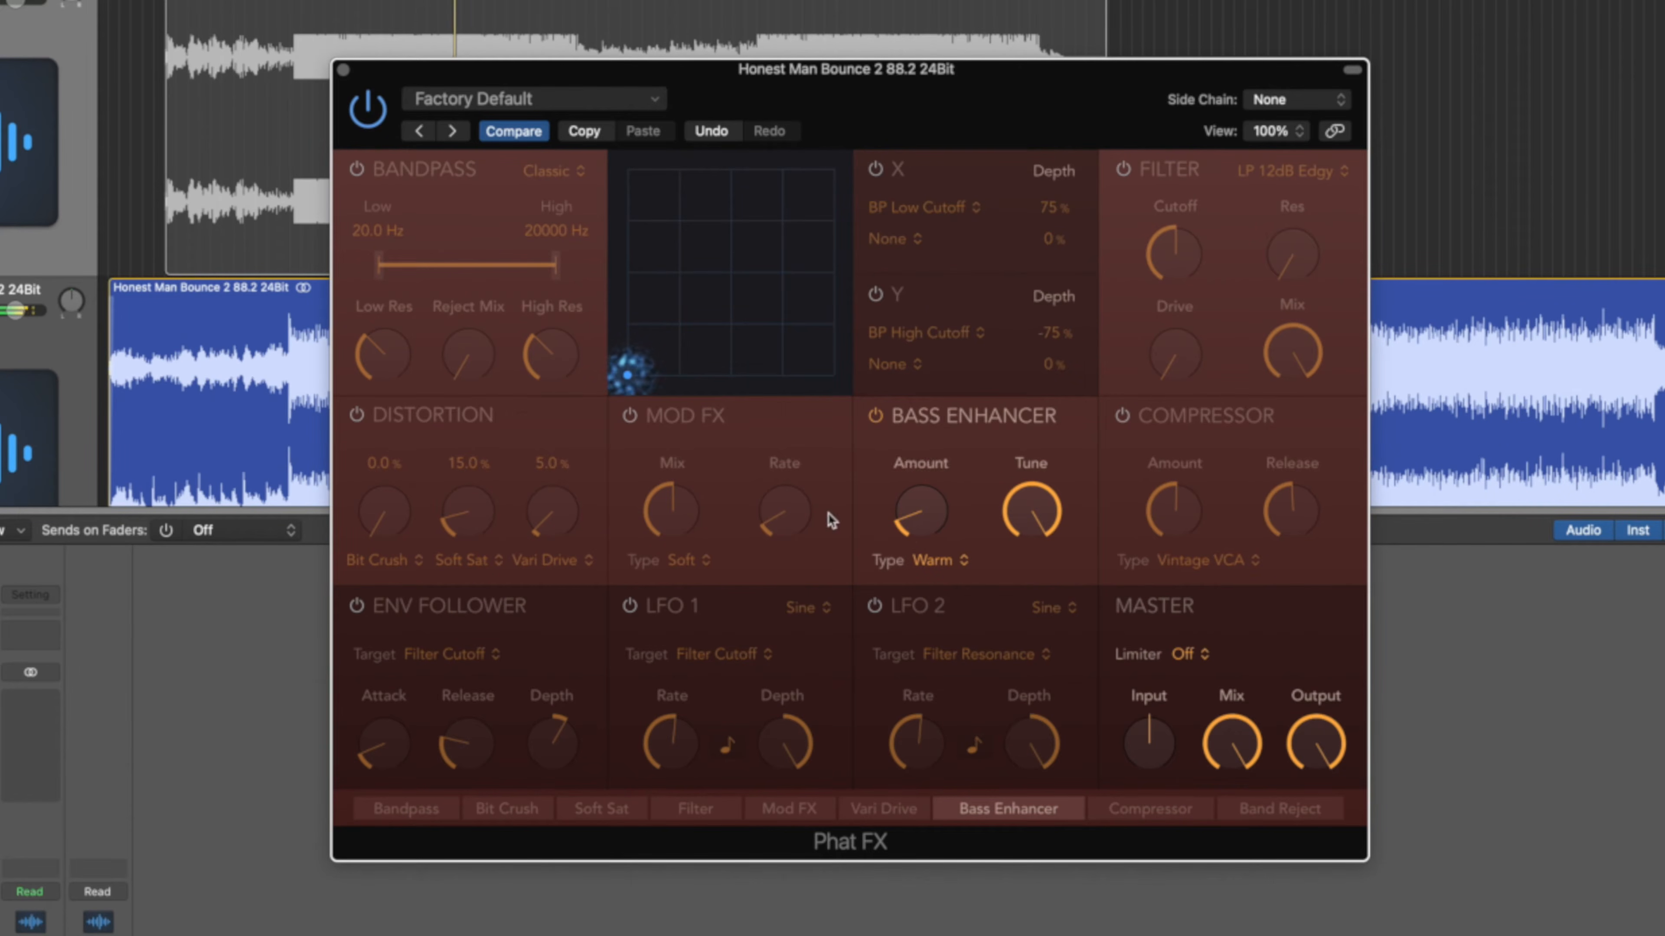
# Check Phat FX against bypass, close it, and open the bounce's Compressor.
pyautogui.click(376, 127)
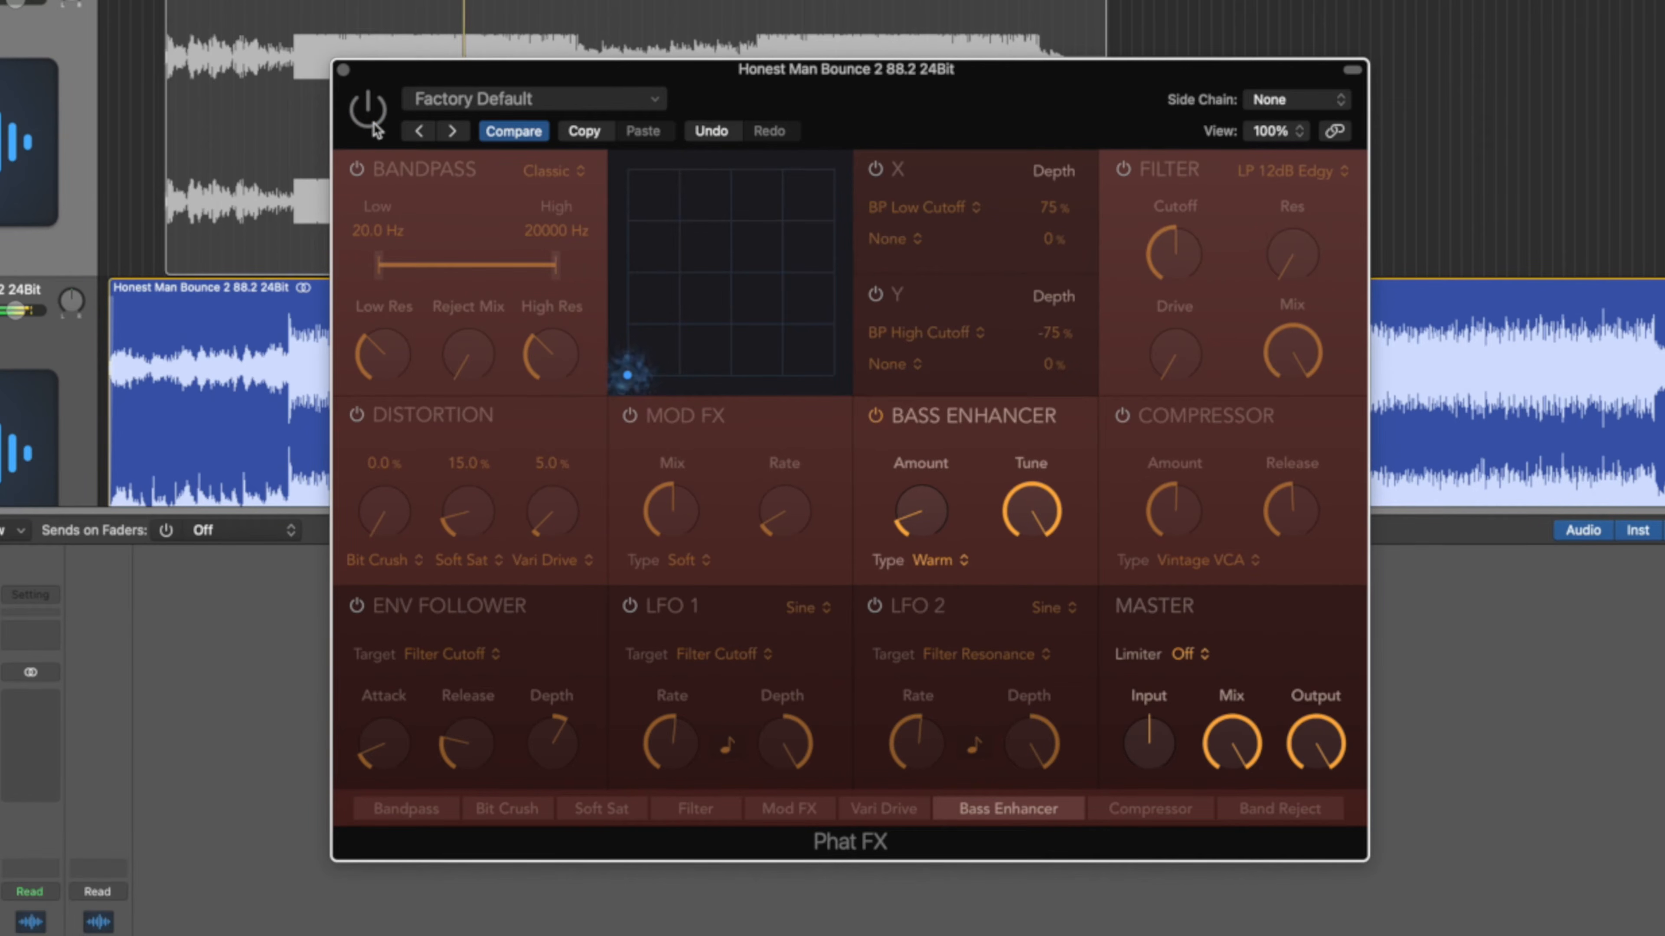
pyautogui.click(376, 127)
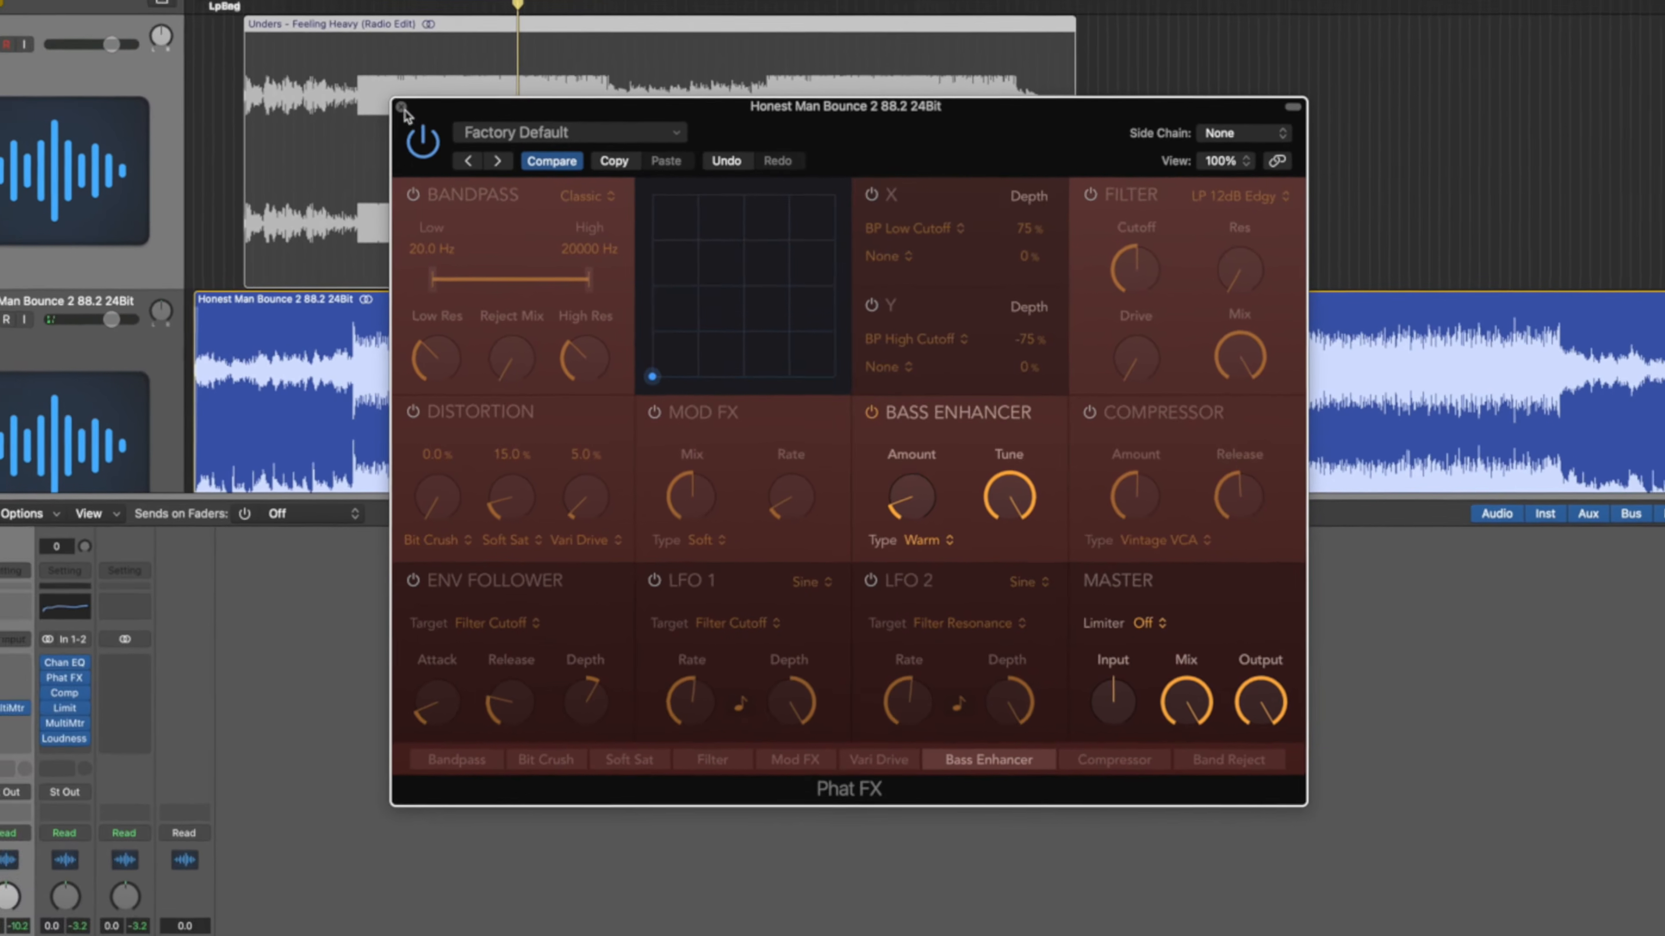
pyautogui.click(343, 69)
pyautogui.click(210, 634)
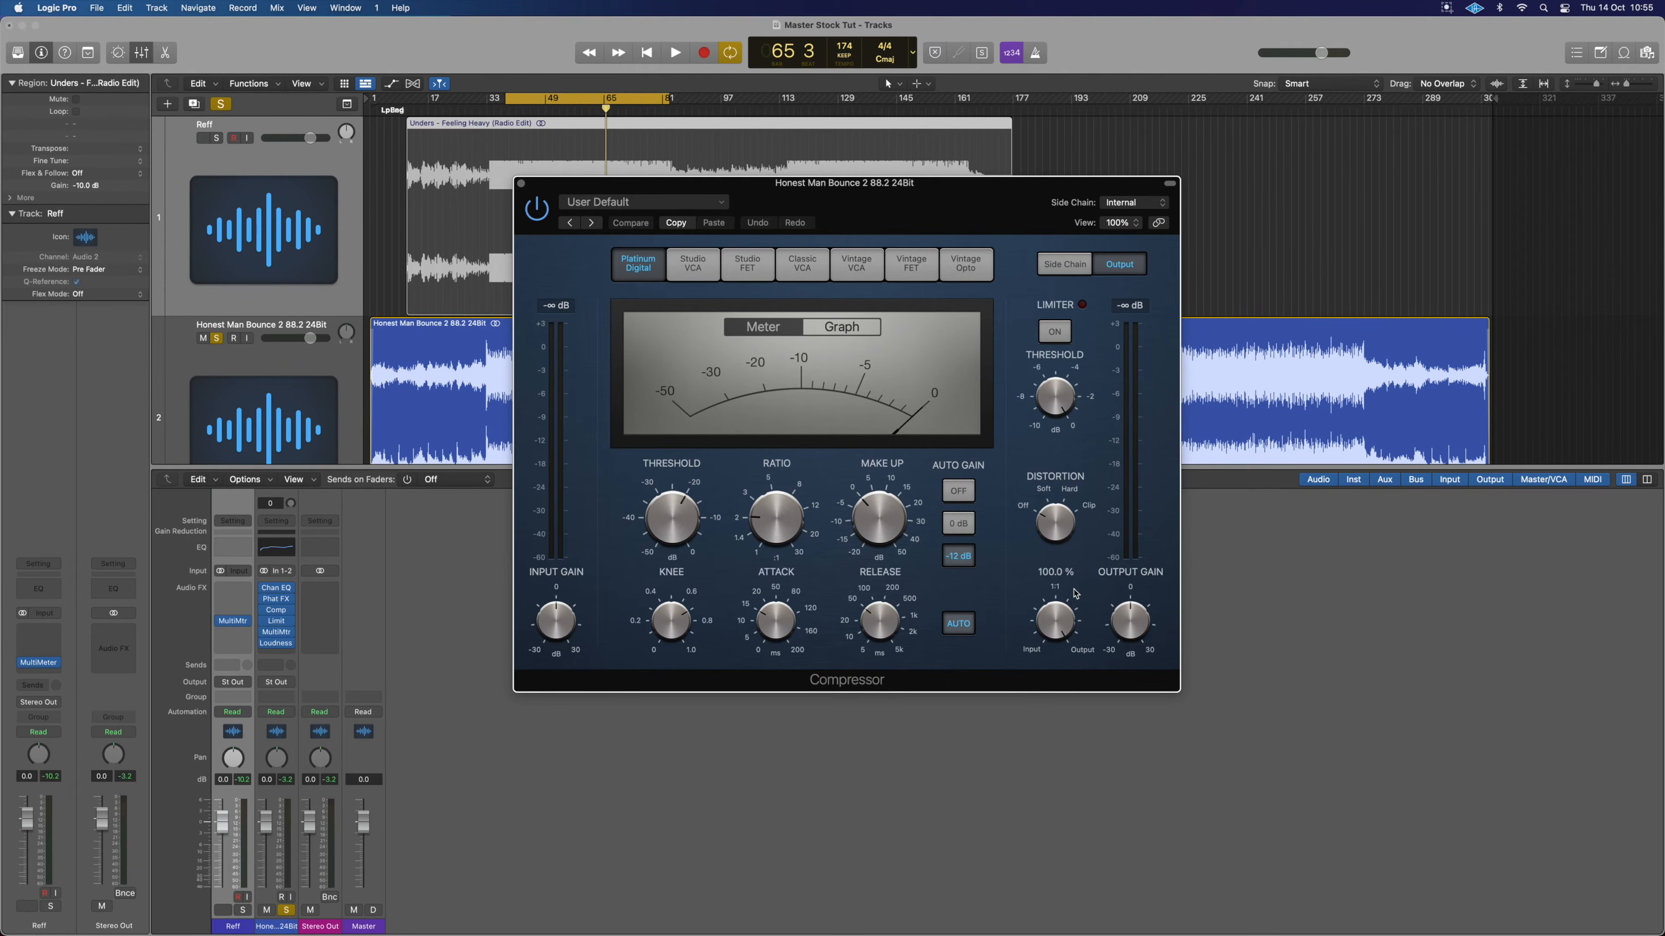
# Turn Auto Gain off and set ratio 1.5:1, attack 19 ms, release 91 ms, Auto release off.
pyautogui.click(959, 491)
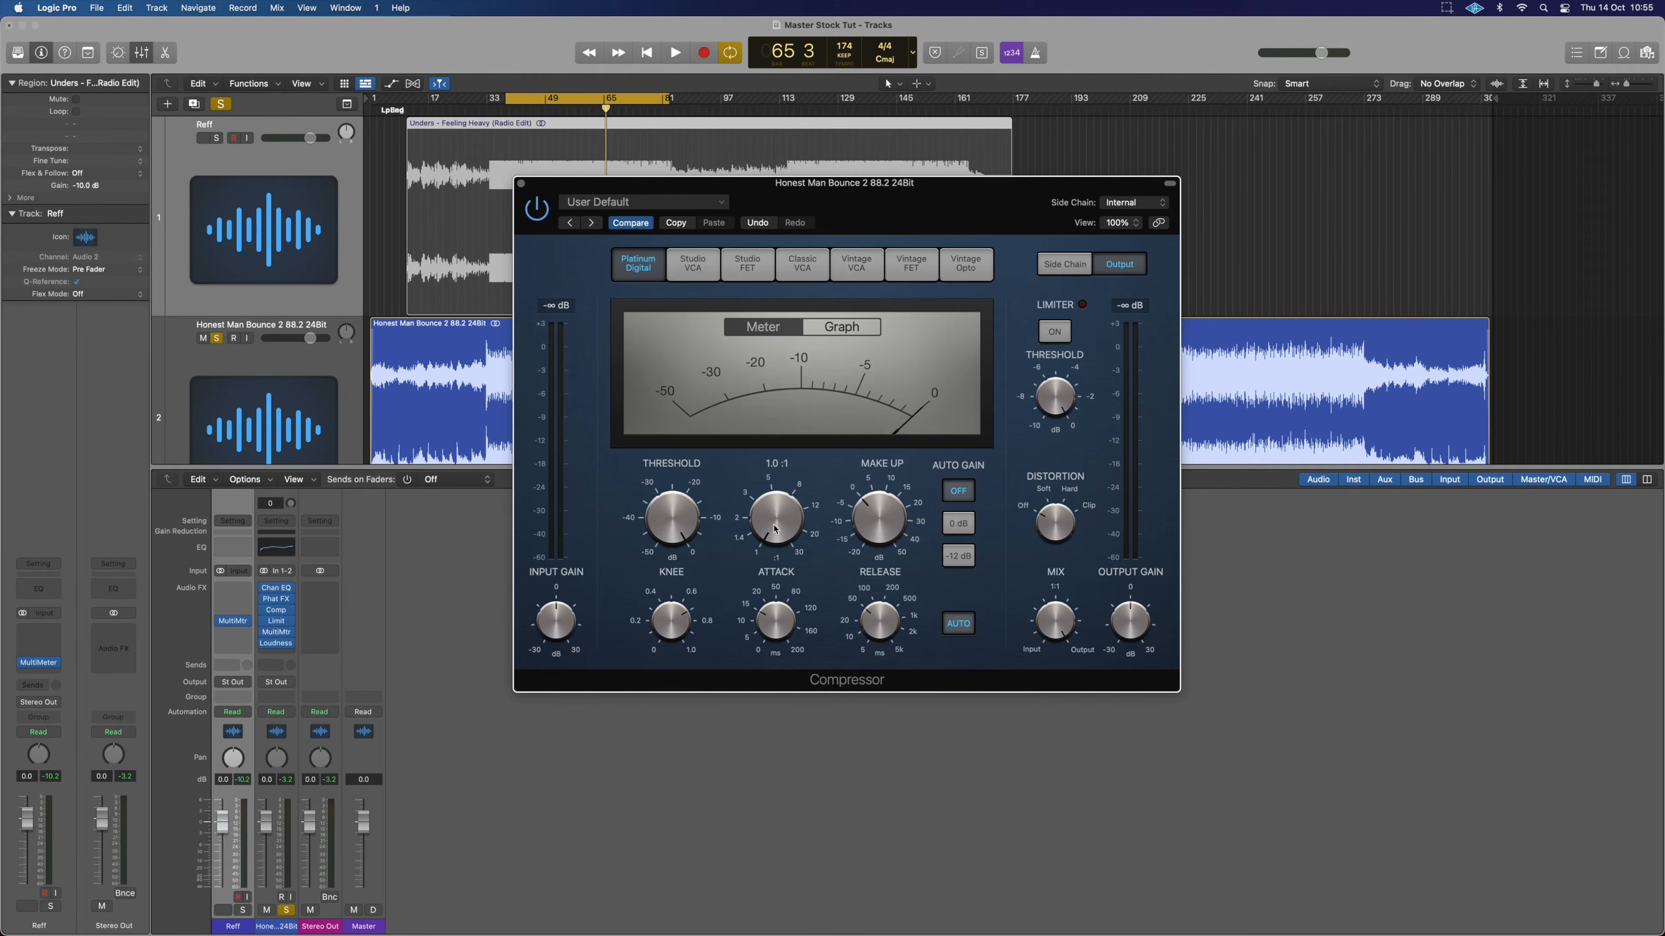
pyautogui.moveTo(776, 520); pyautogui.dragTo(776, 514)
pyautogui.moveTo(776, 631); pyautogui.dragTo(776, 621)
pyautogui.moveTo(877, 621); pyautogui.dragTo(878, 616)
pyautogui.click(950, 625)
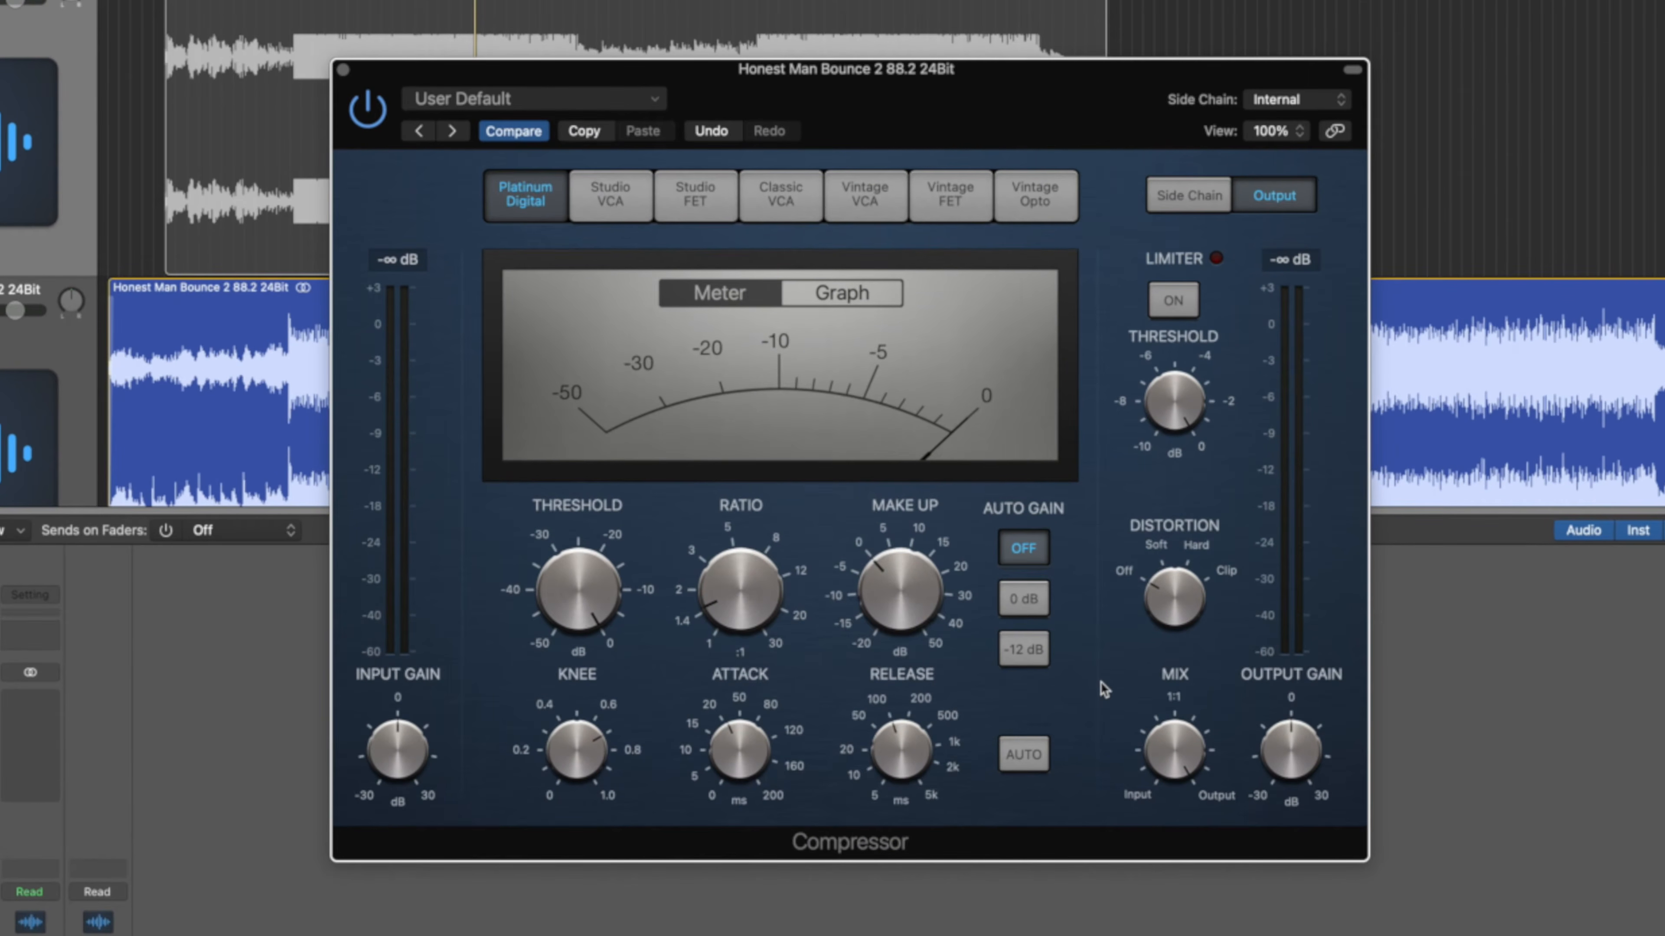
# During playback, lower the threshold to -20 dB and compare against the reference.
pyautogui.press('space')
pyautogui.moveTo(590, 636); pyautogui.dragTo(595, 674)
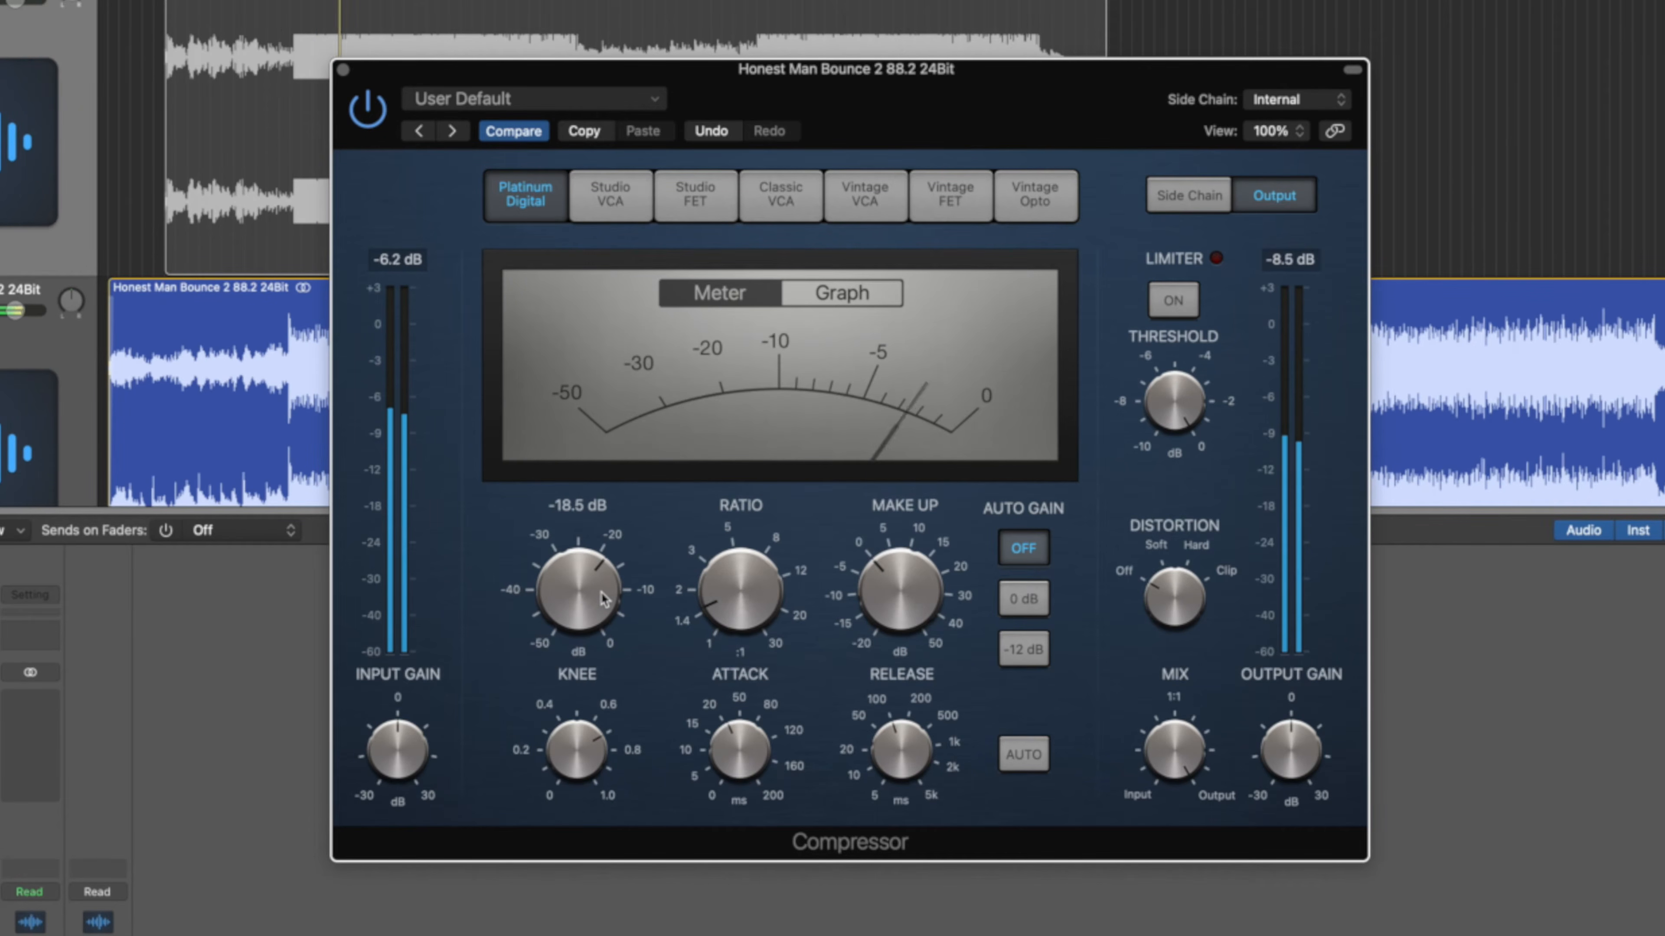
pyautogui.moveTo(603, 598); pyautogui.dragTo(603, 605)
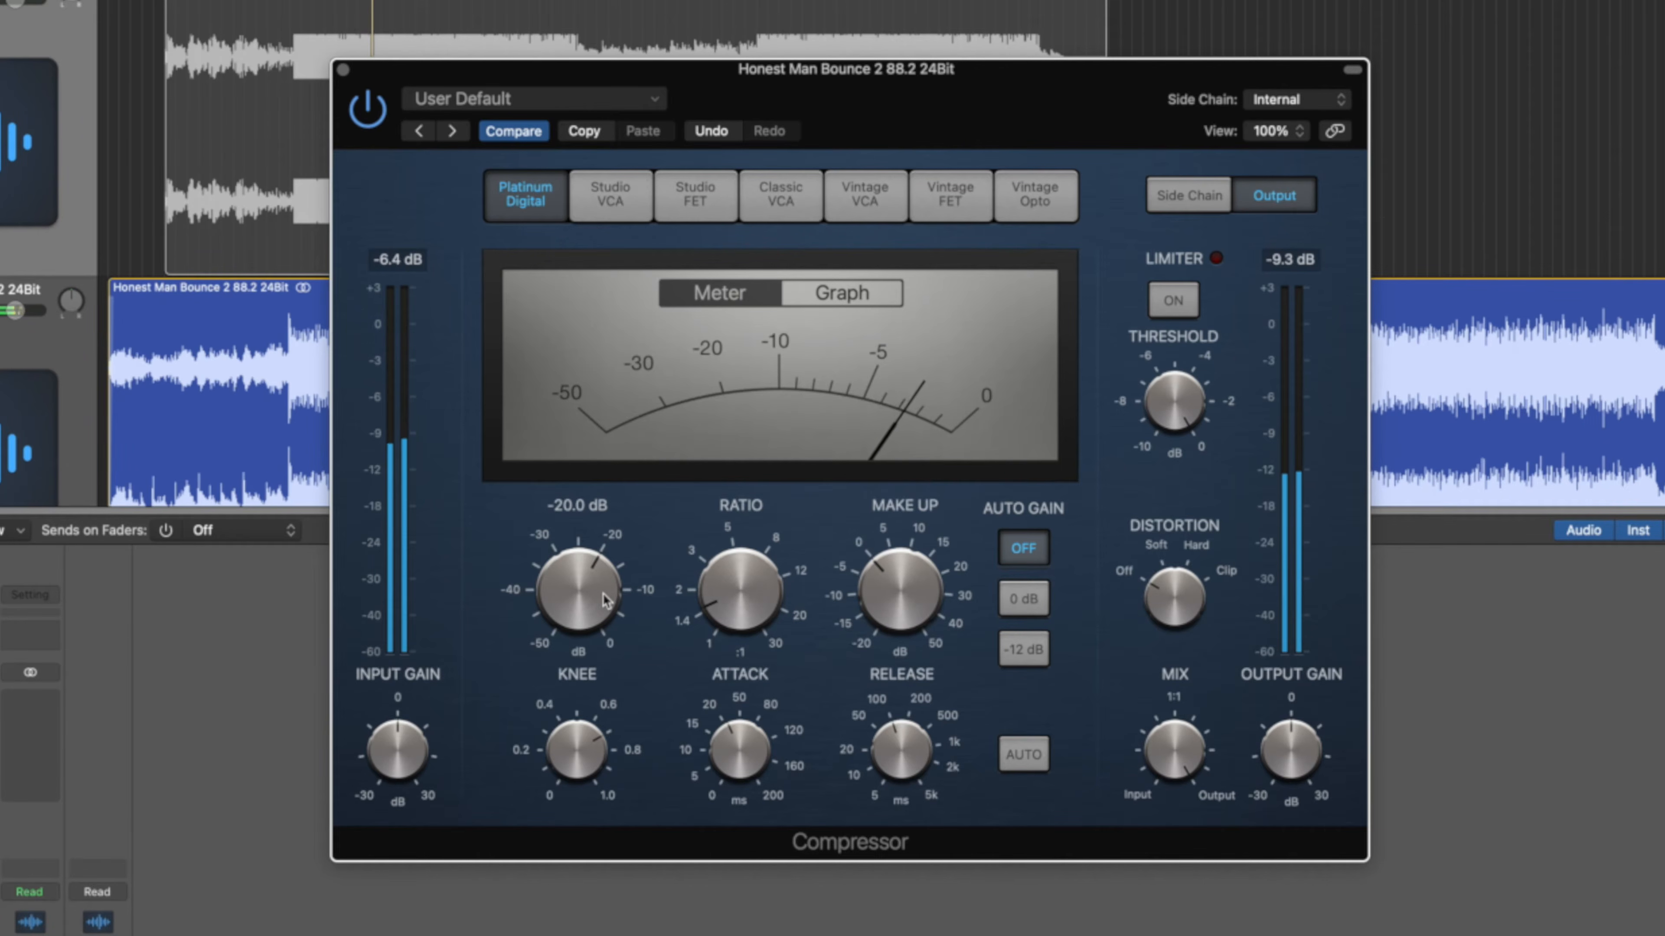
pyautogui.moveTo(1116, 447)
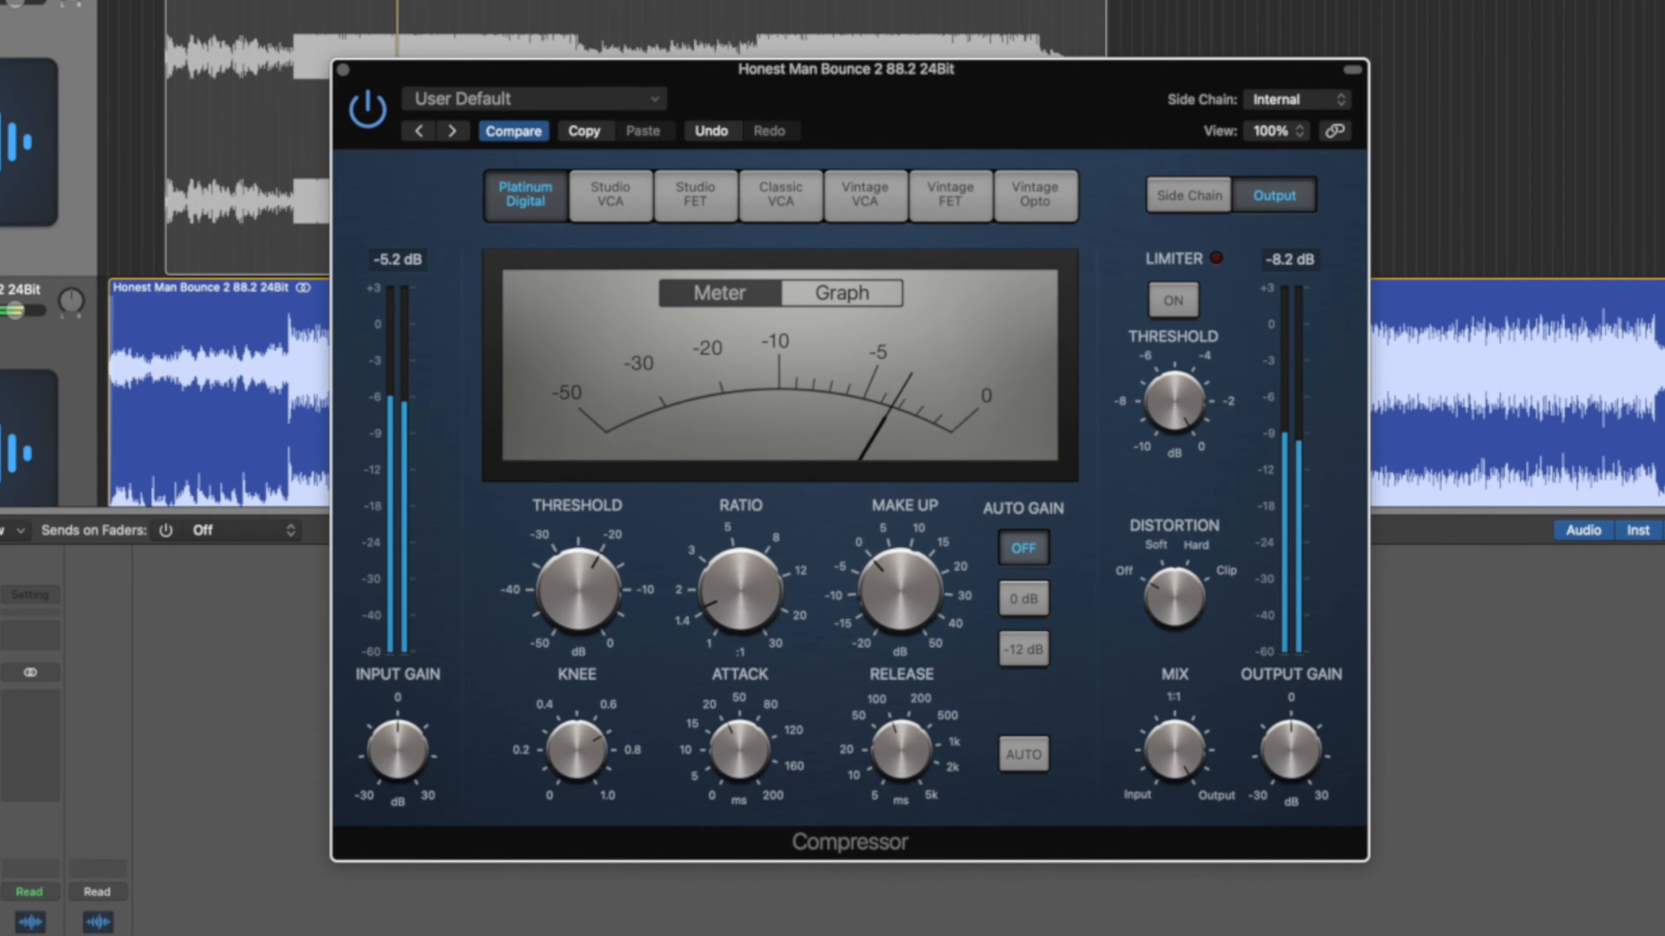
pyautogui.keyDown('alt'); pyautogui.click(2, 2); pyautogui.keyUp('alt')
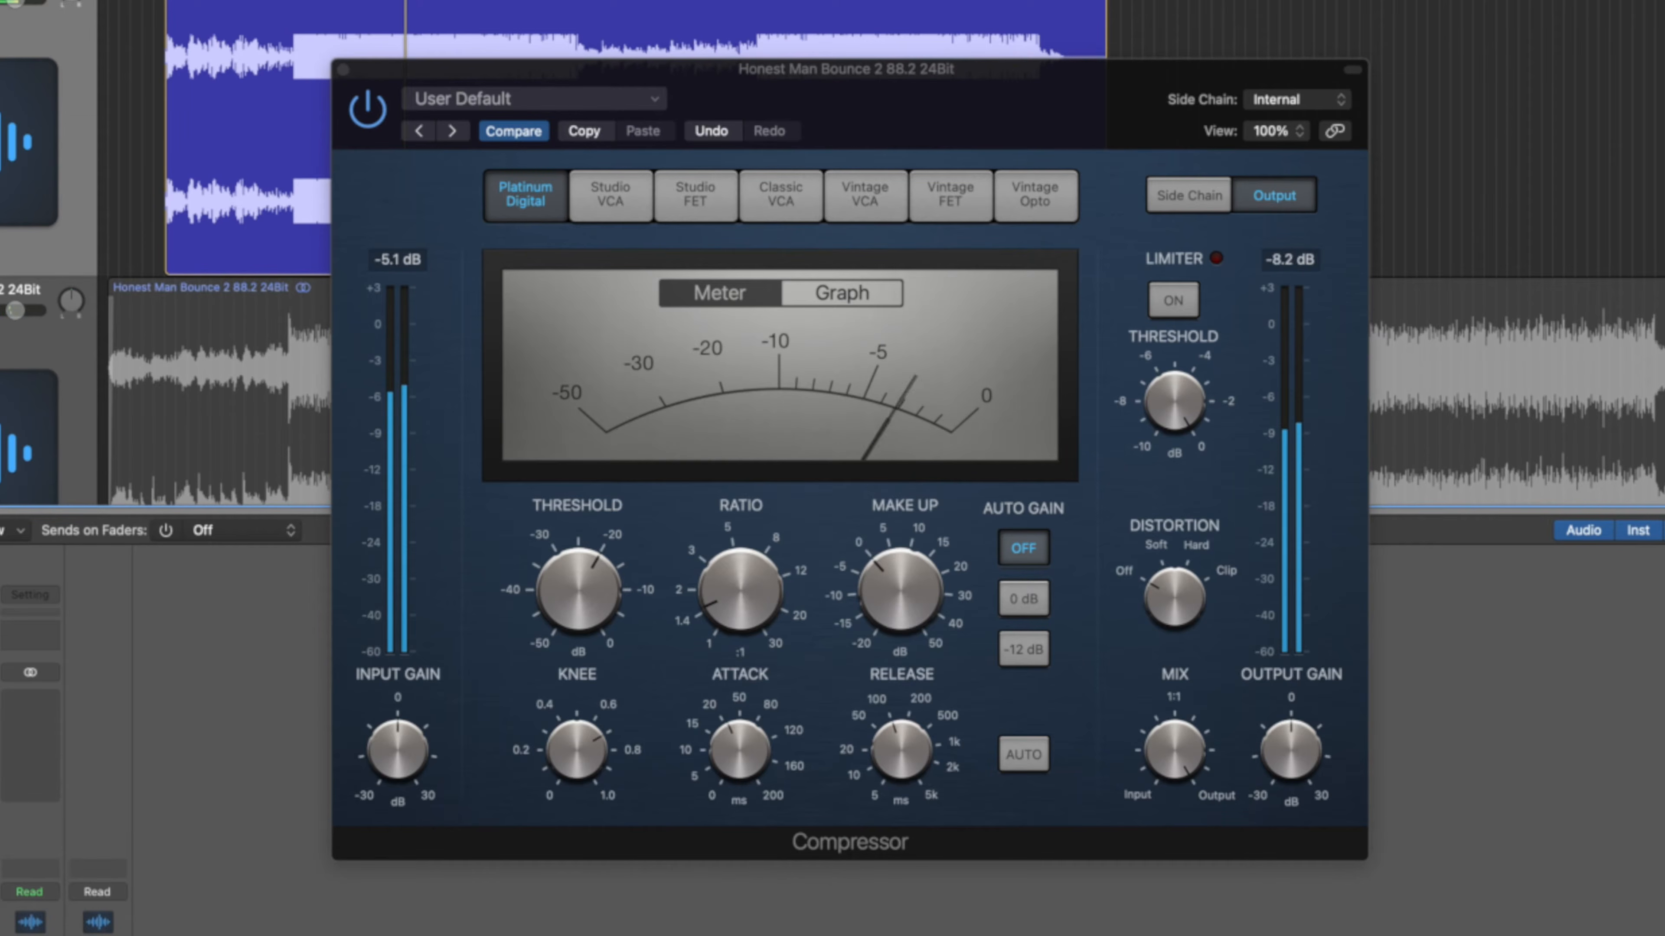
pyautogui.keyDown('alt'); pyautogui.click(1, 311); pyautogui.keyUp('alt')
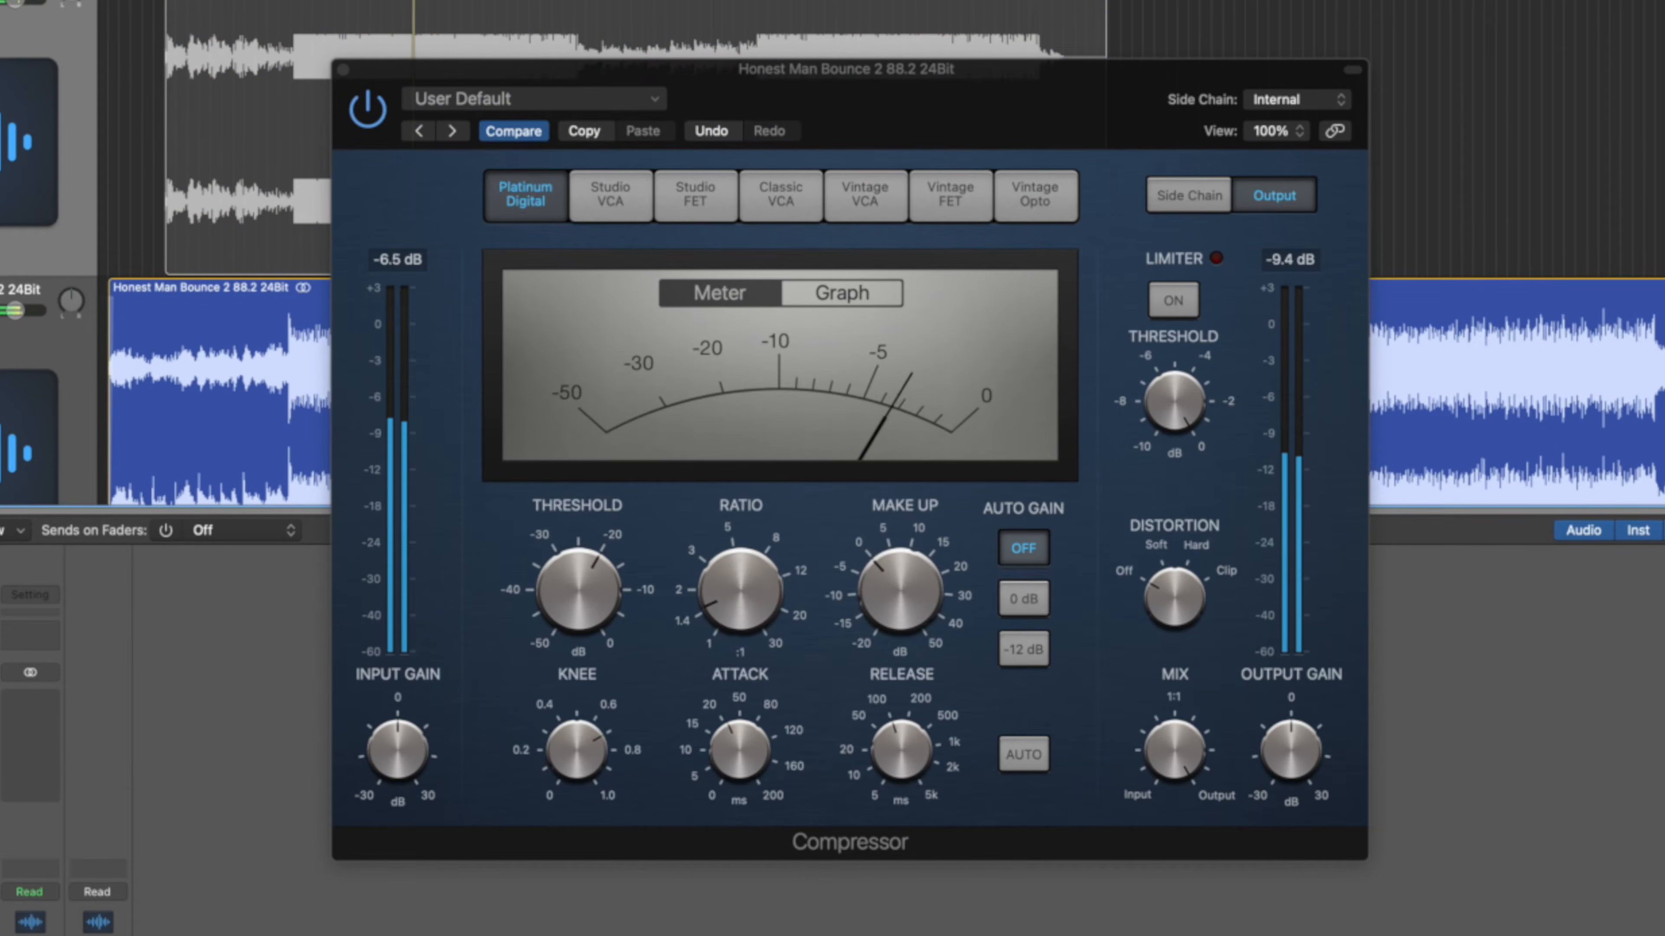
pyautogui.press('space')
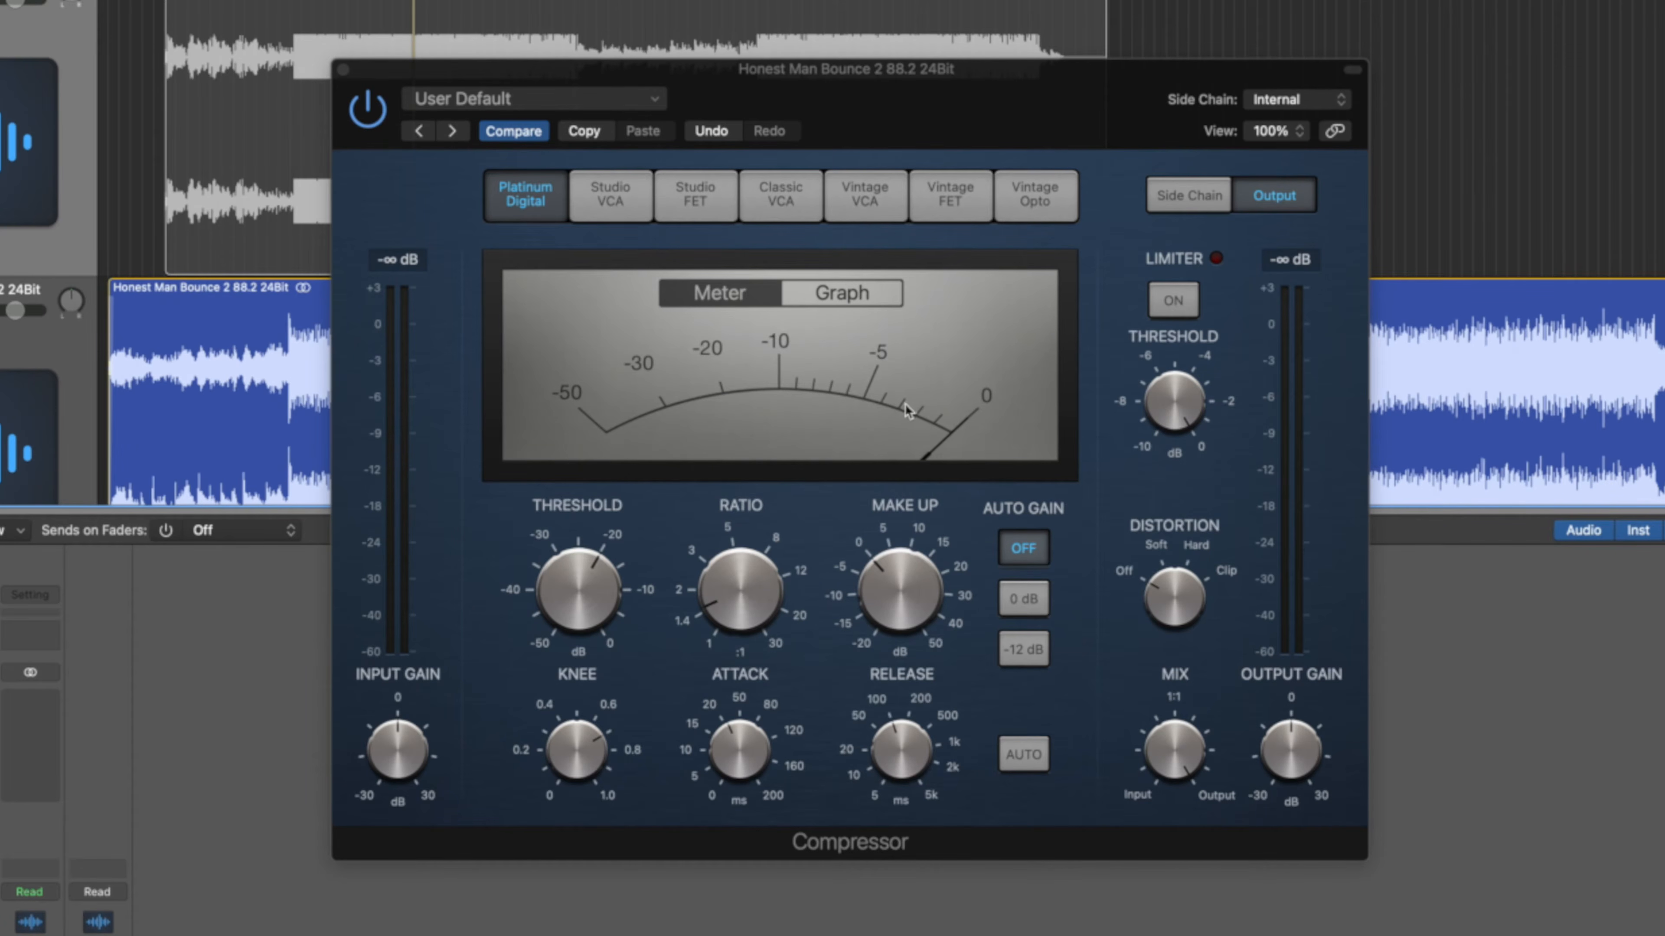
# Add 2.5 dB of make-up gain, resume playback, and audition the Studio FET model.
pyautogui.moveTo(908, 596); pyautogui.dragTo(908, 584)
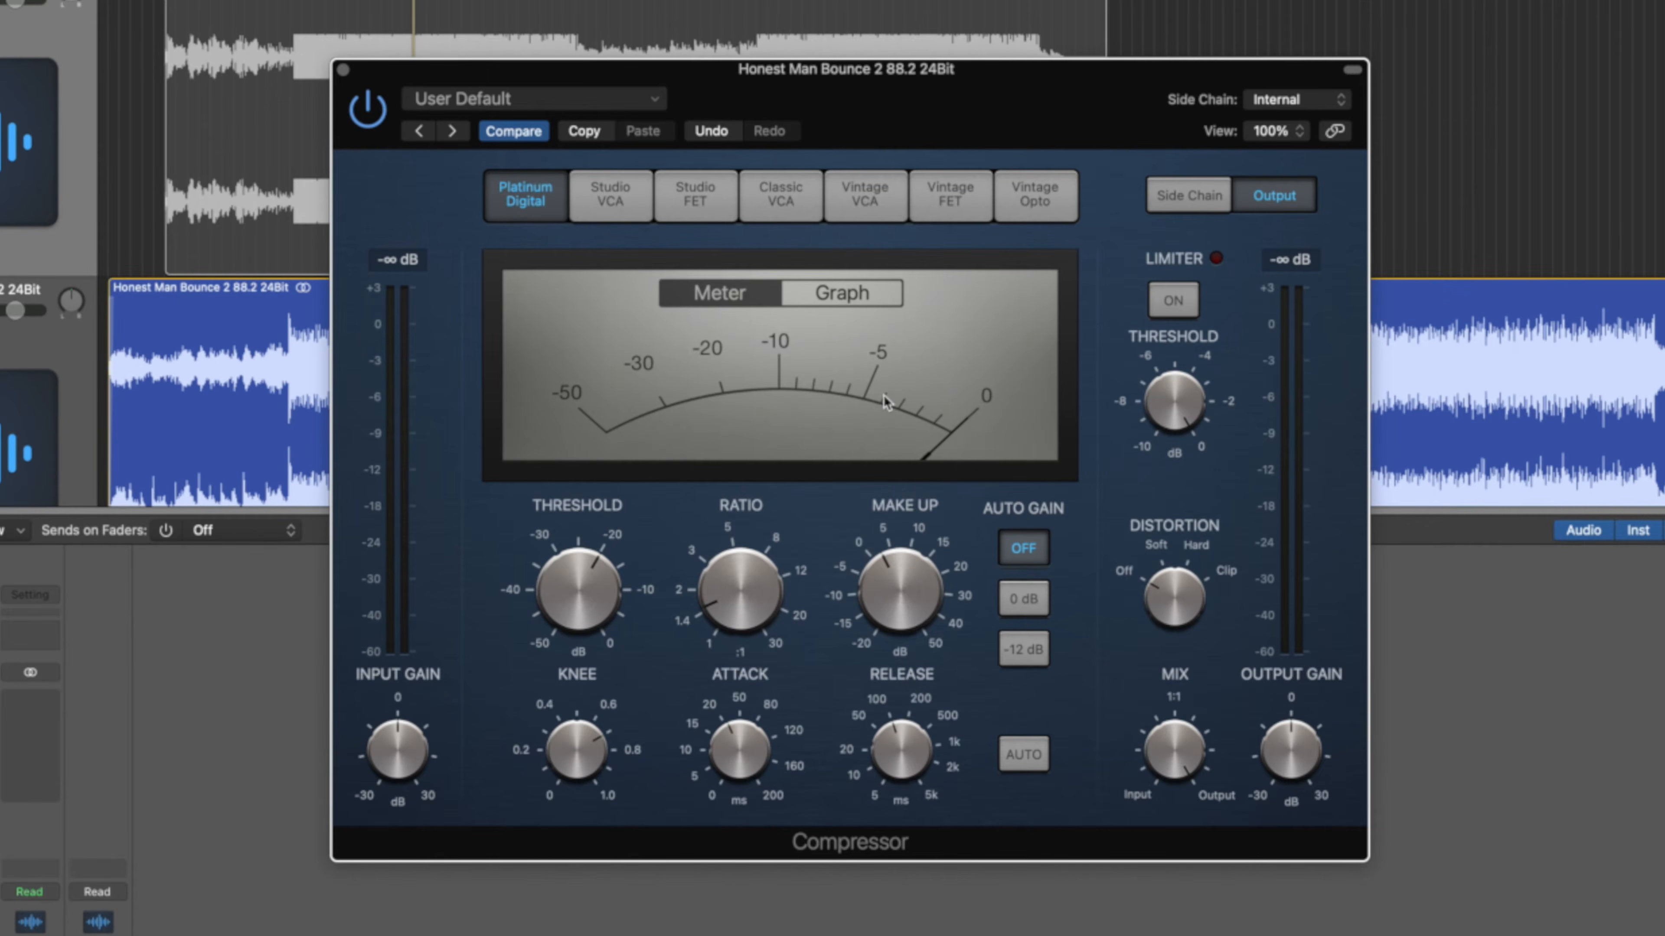
pyautogui.moveTo(312, 2); pyautogui.dragTo(267, 2)
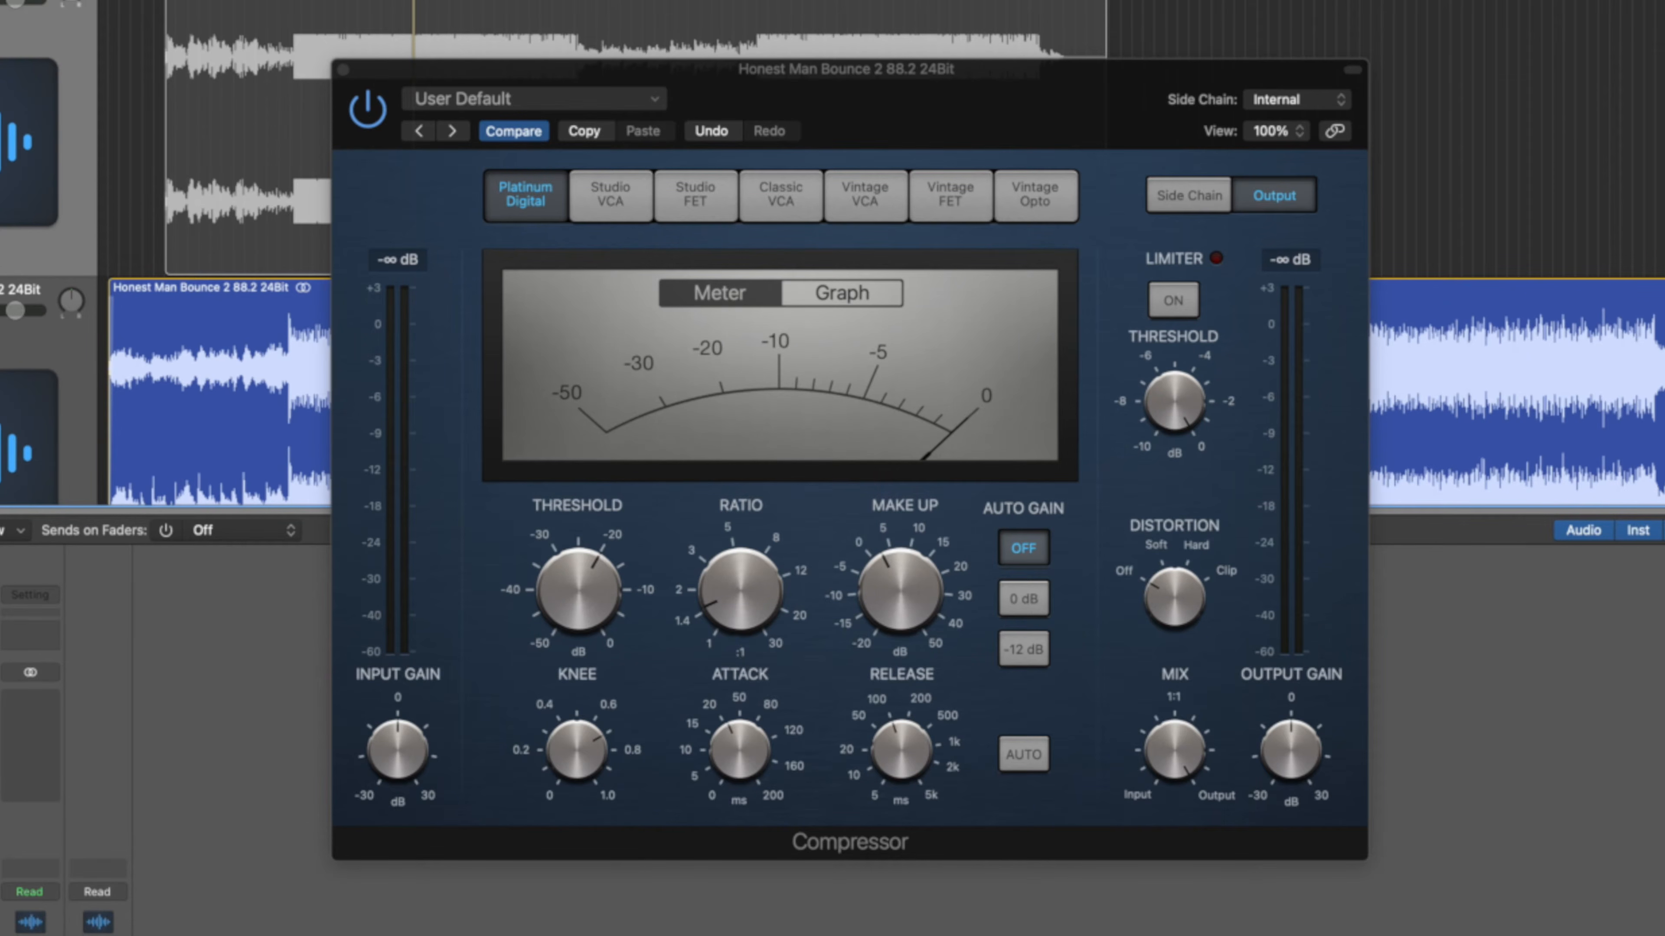
pyautogui.press('space')
pyautogui.click(705, 205)
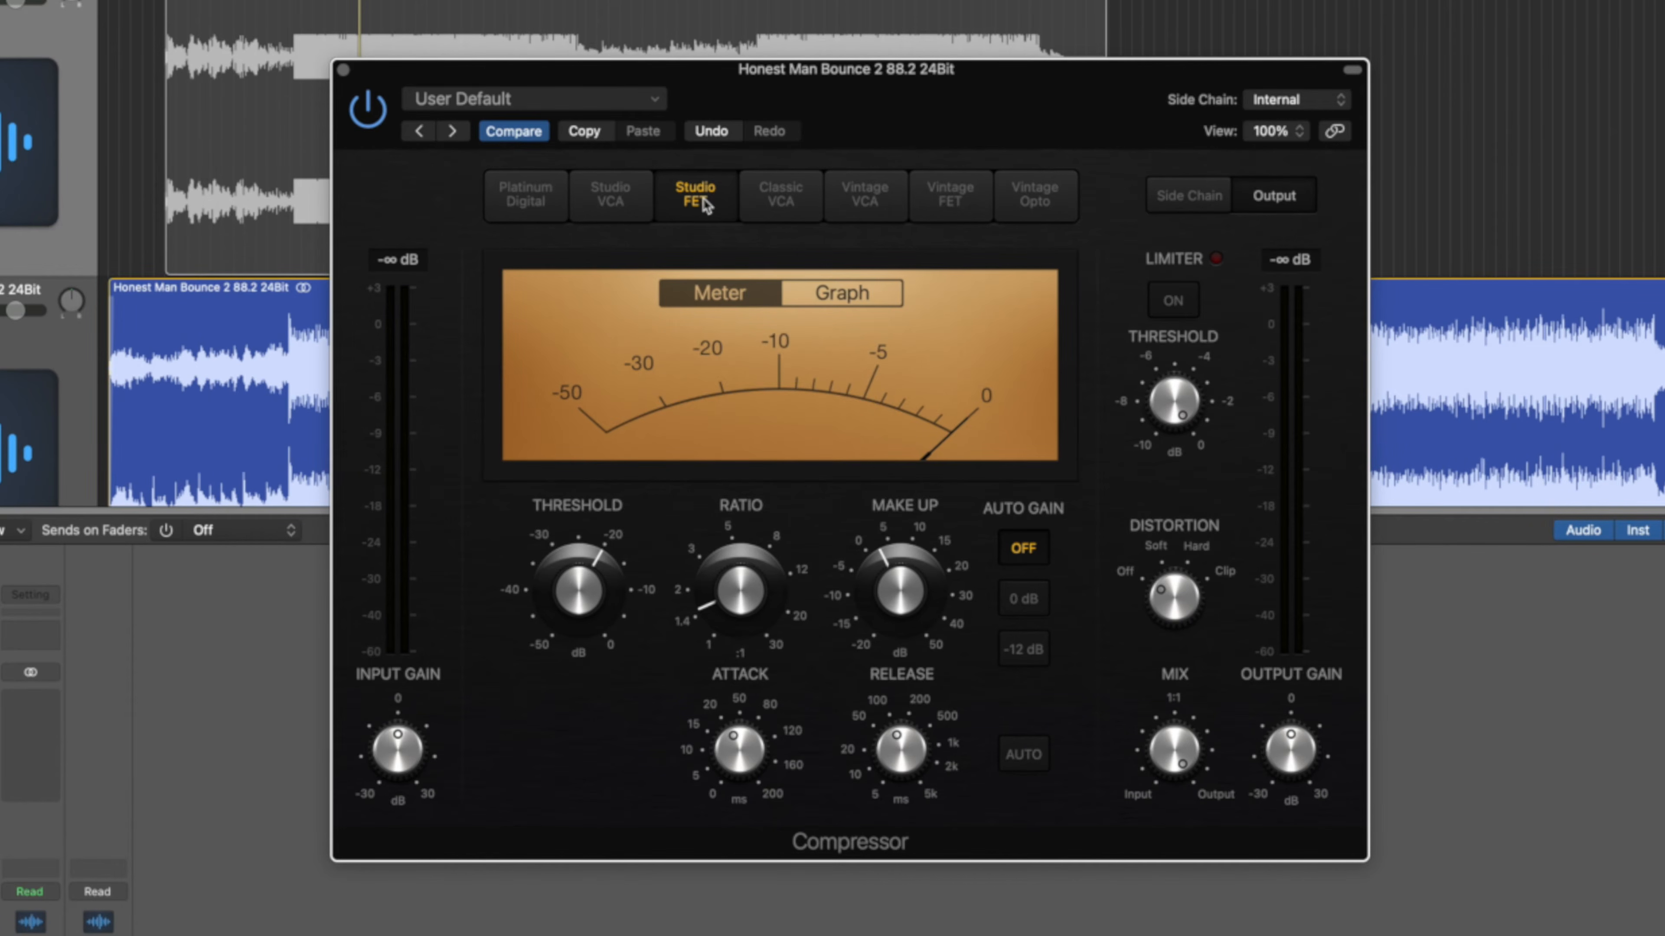
# Return the compressor to Platinum Digital, resume playback, and close the plugin window.
pyautogui.click(530, 197)
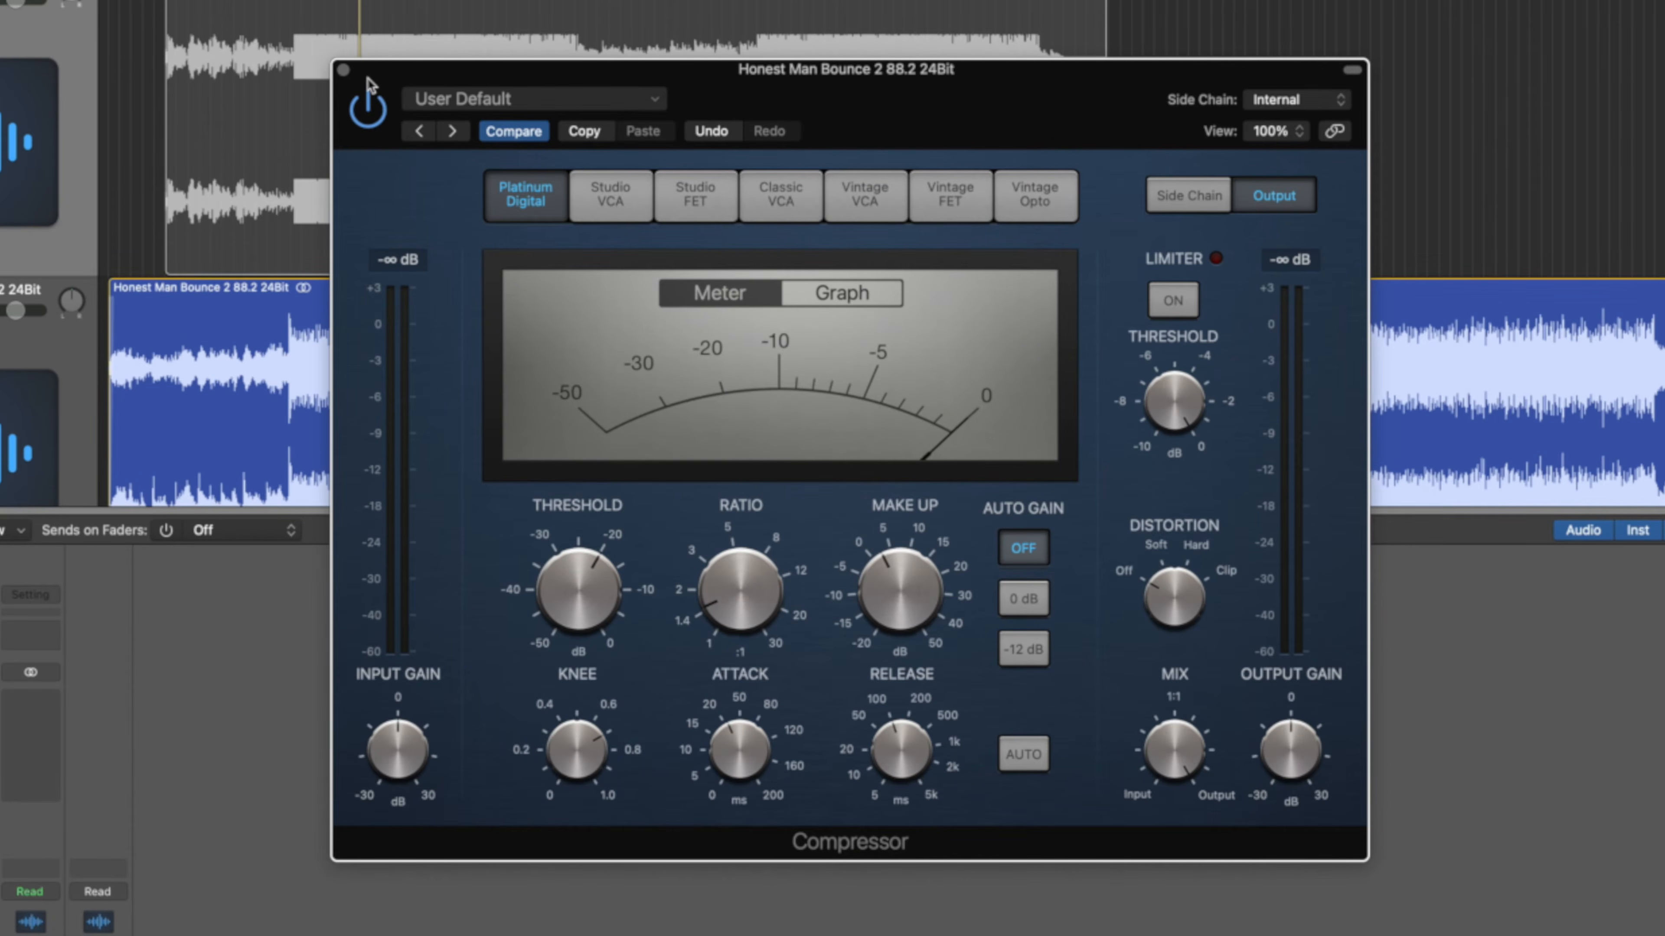
pyautogui.press('space')
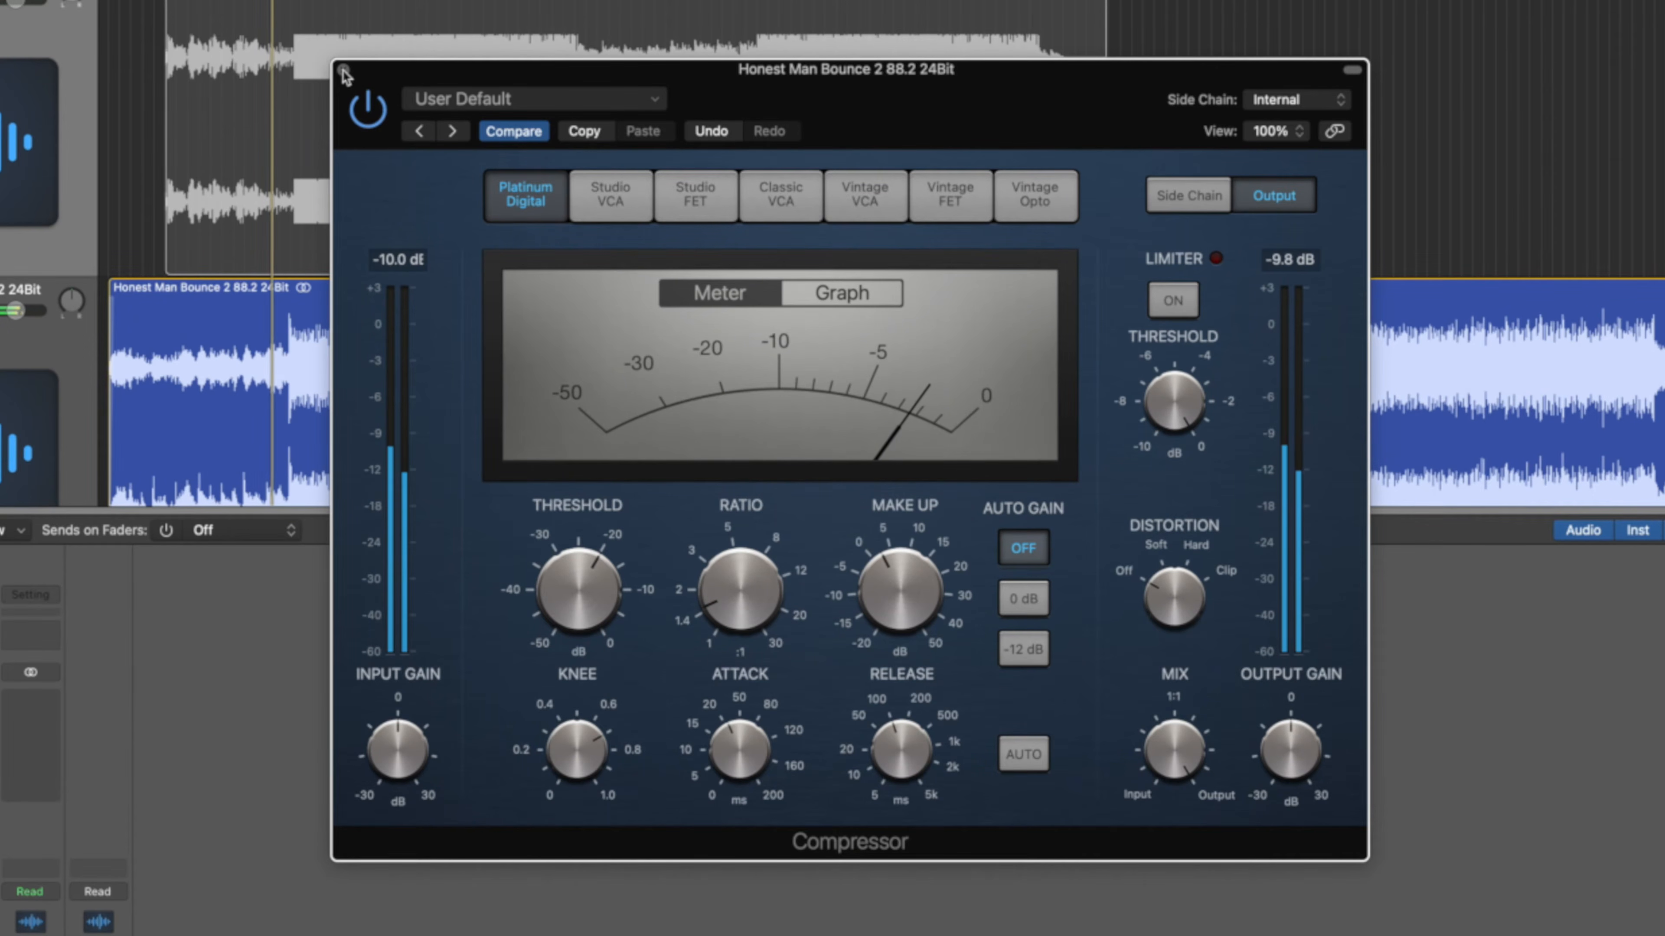
pyautogui.click(343, 69)
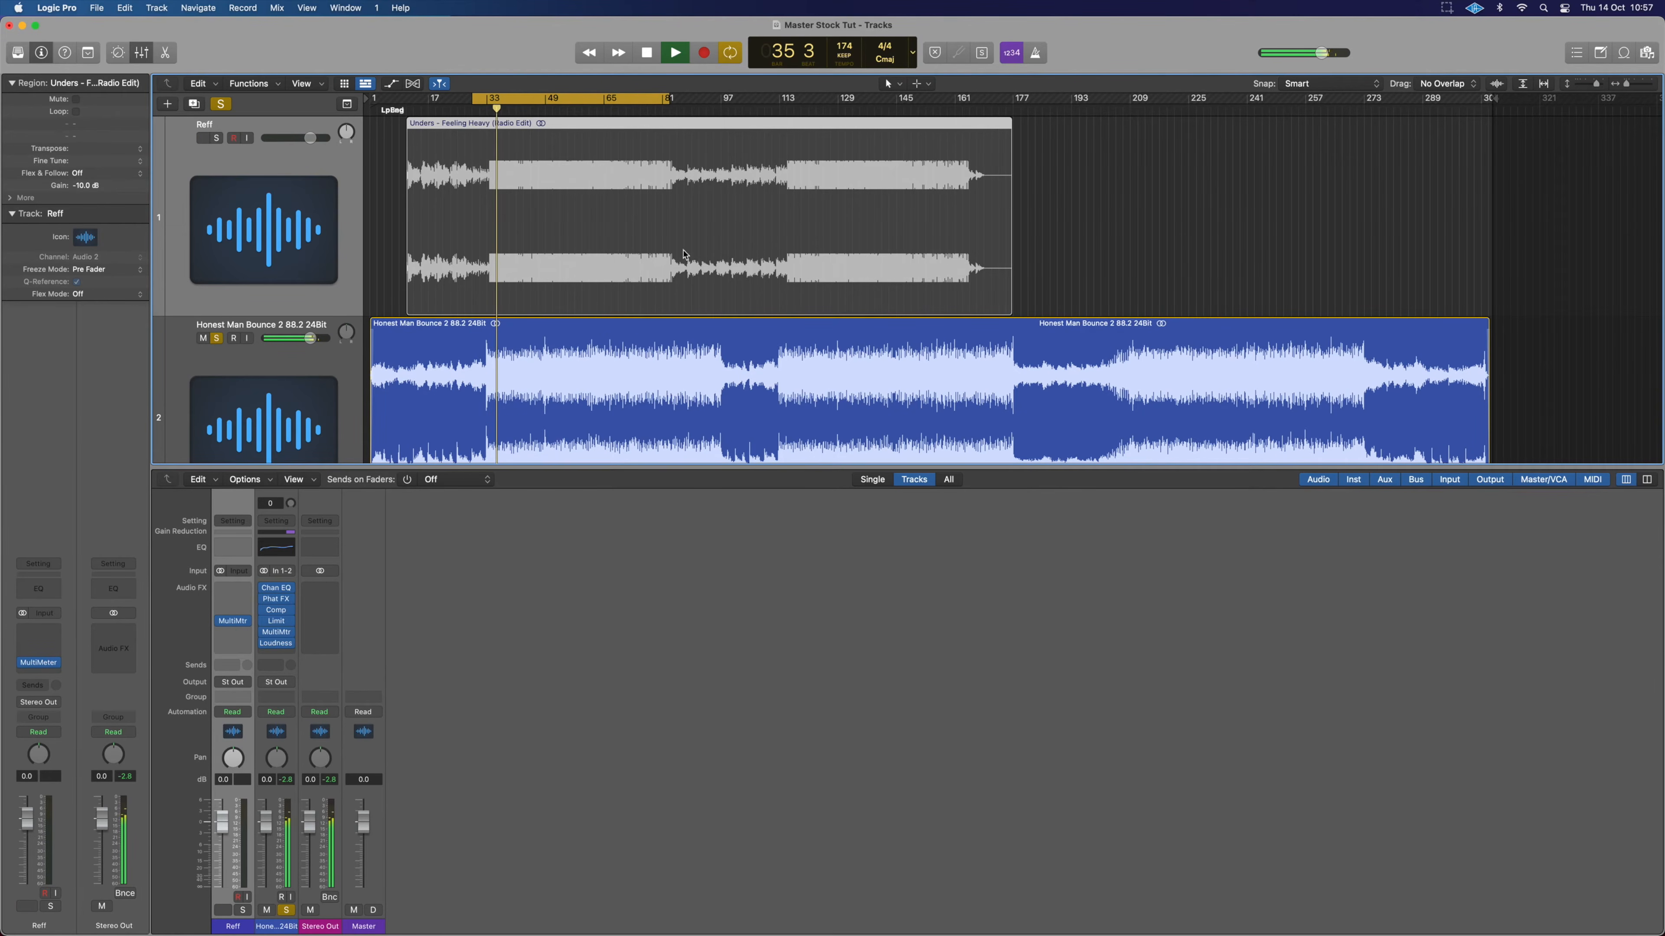
# Drag the cycle range's end to bar 89 and mute the Reff track with Ctrl+M.
pyautogui.moveTo(669, 100); pyautogui.dragTo(691, 102)
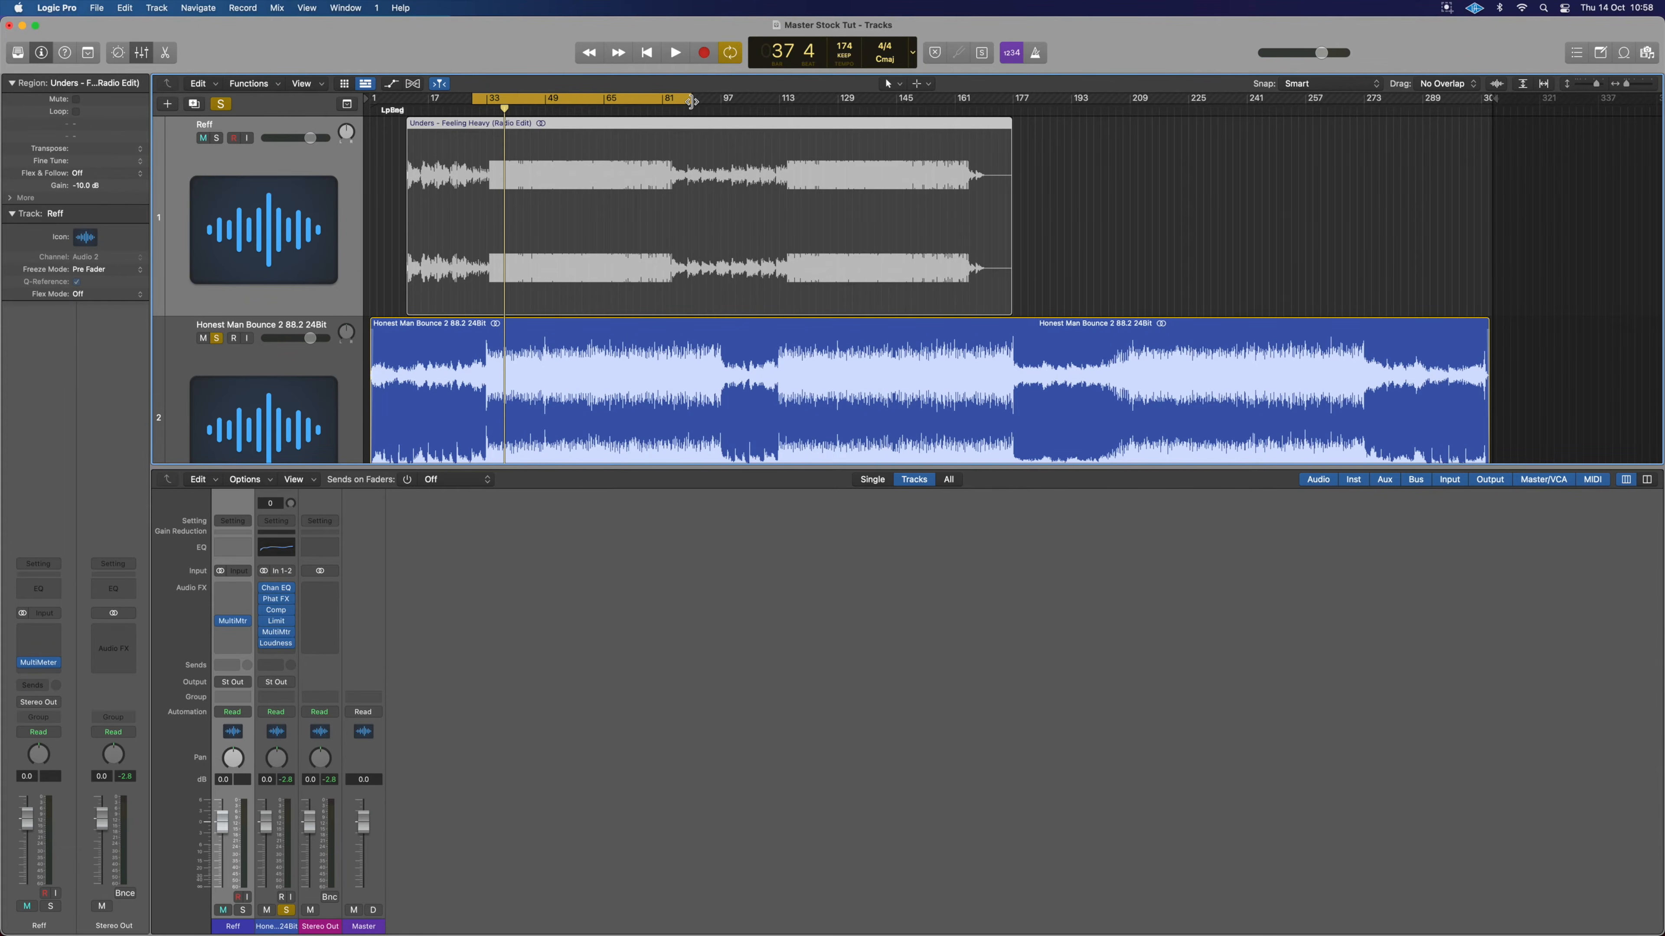
pyautogui.hotkey('ctrl', 'm')
# Open the bounce's Loudness Meter below the tracks and set its target to -15 LUFS.
pyautogui.click(275, 643)
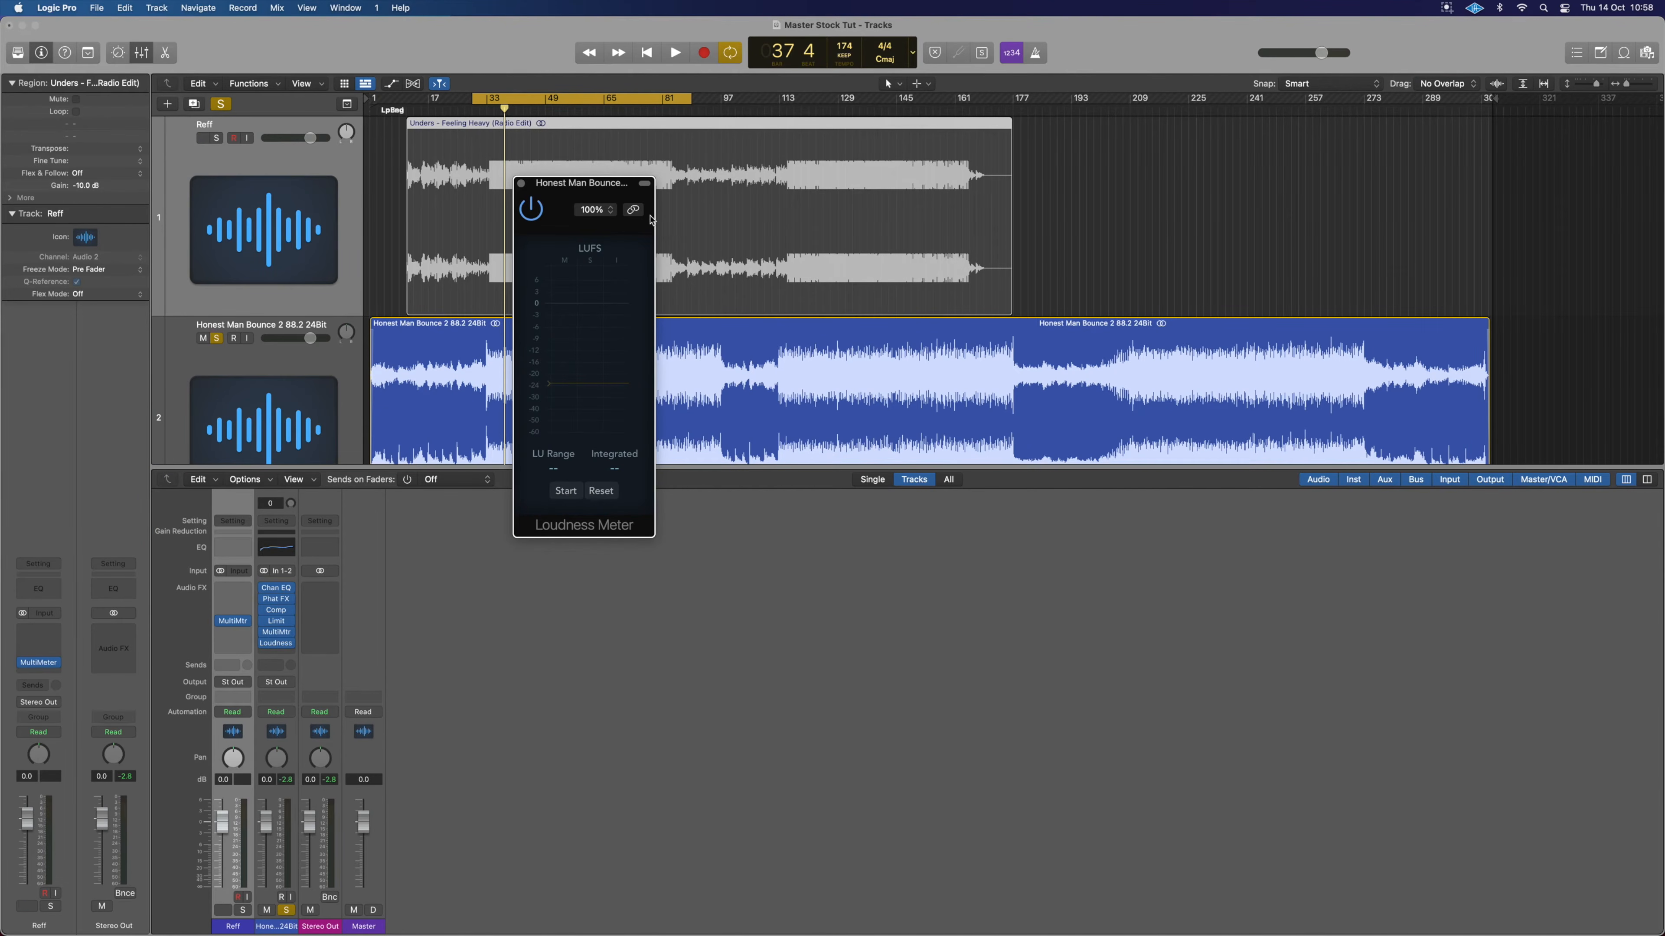
pyautogui.moveTo(560, 189); pyautogui.dragTo(670, 527)
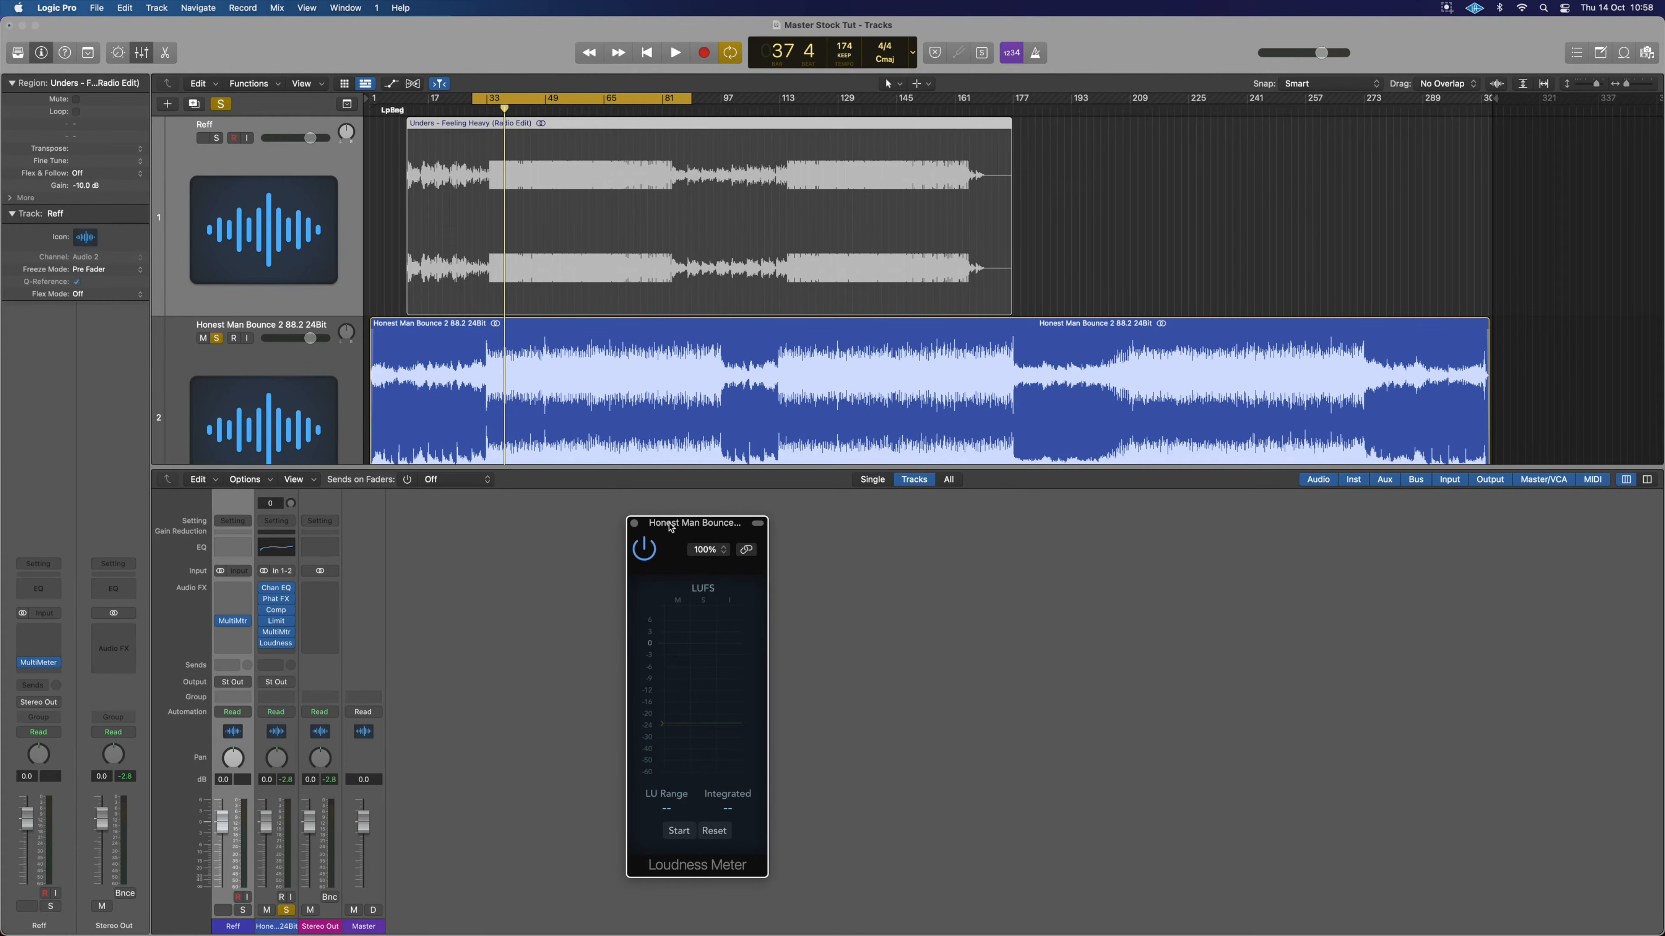
pyautogui.hotkey('ctrl', 'm')
pyautogui.moveTo(666, 723); pyautogui.dragTo(664, 696)
# Mute the Reff track and measure from a new start point: -17.4 LUFS integrated, 0.7 LU range.
pyautogui.hotkey('ctrl', 'm')
pyautogui.click(474, 105)
pyautogui.press('space')
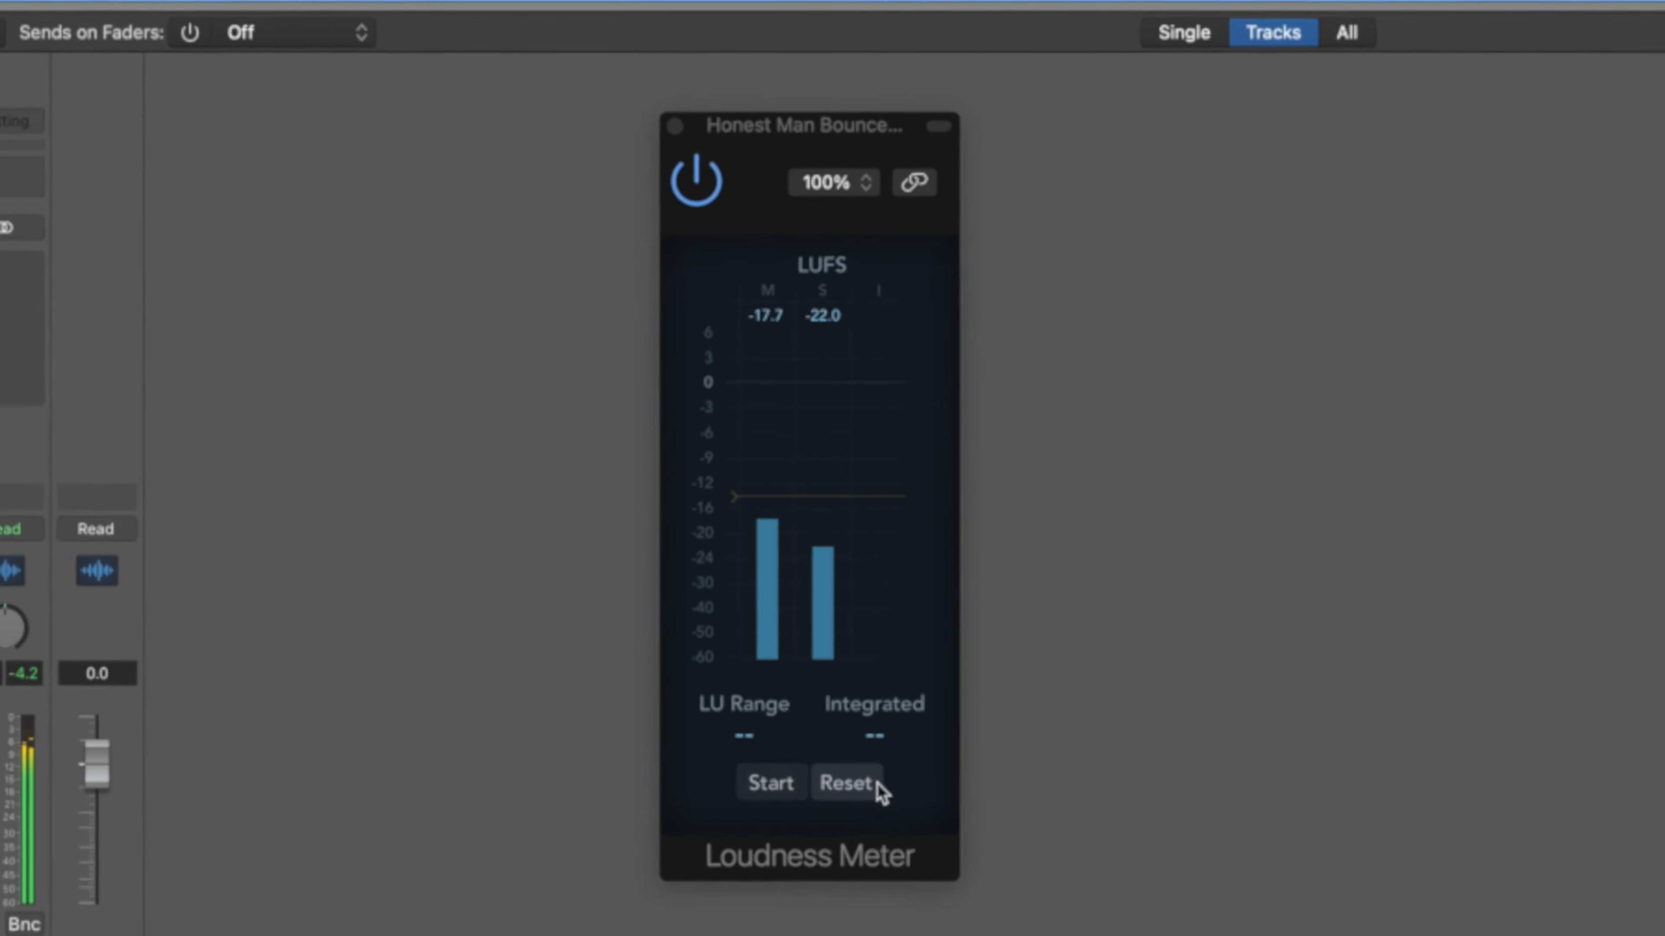
pyautogui.click(689, 825)
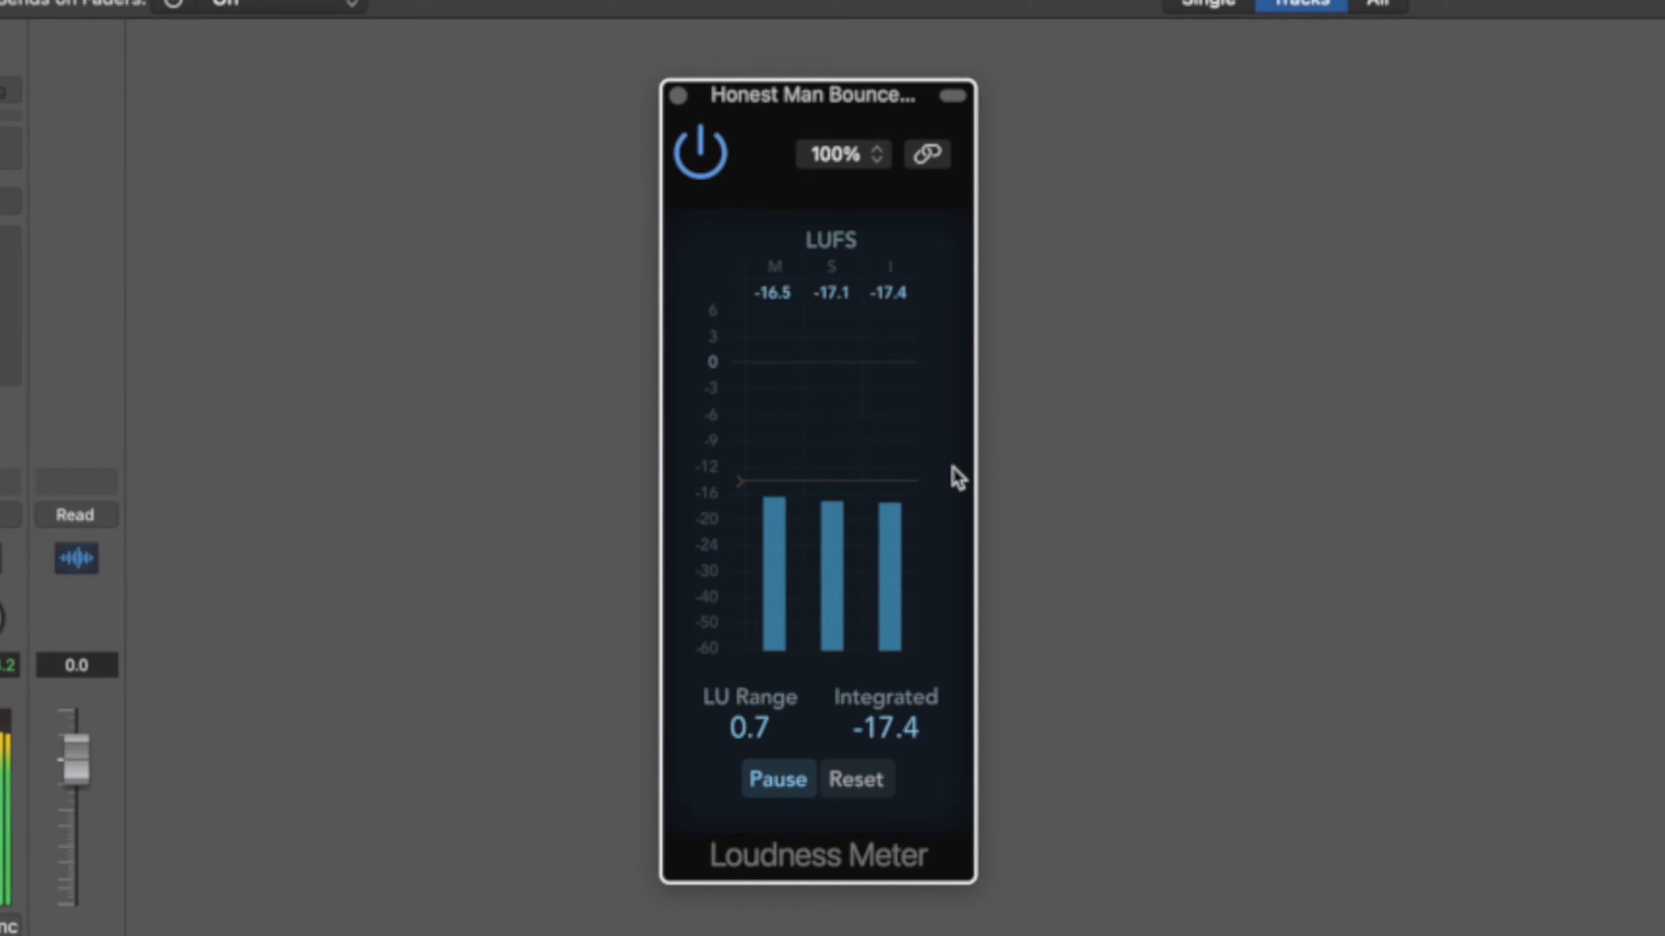
# Stop playback and reset the Loudness Meter readings.
pyautogui.press('space')
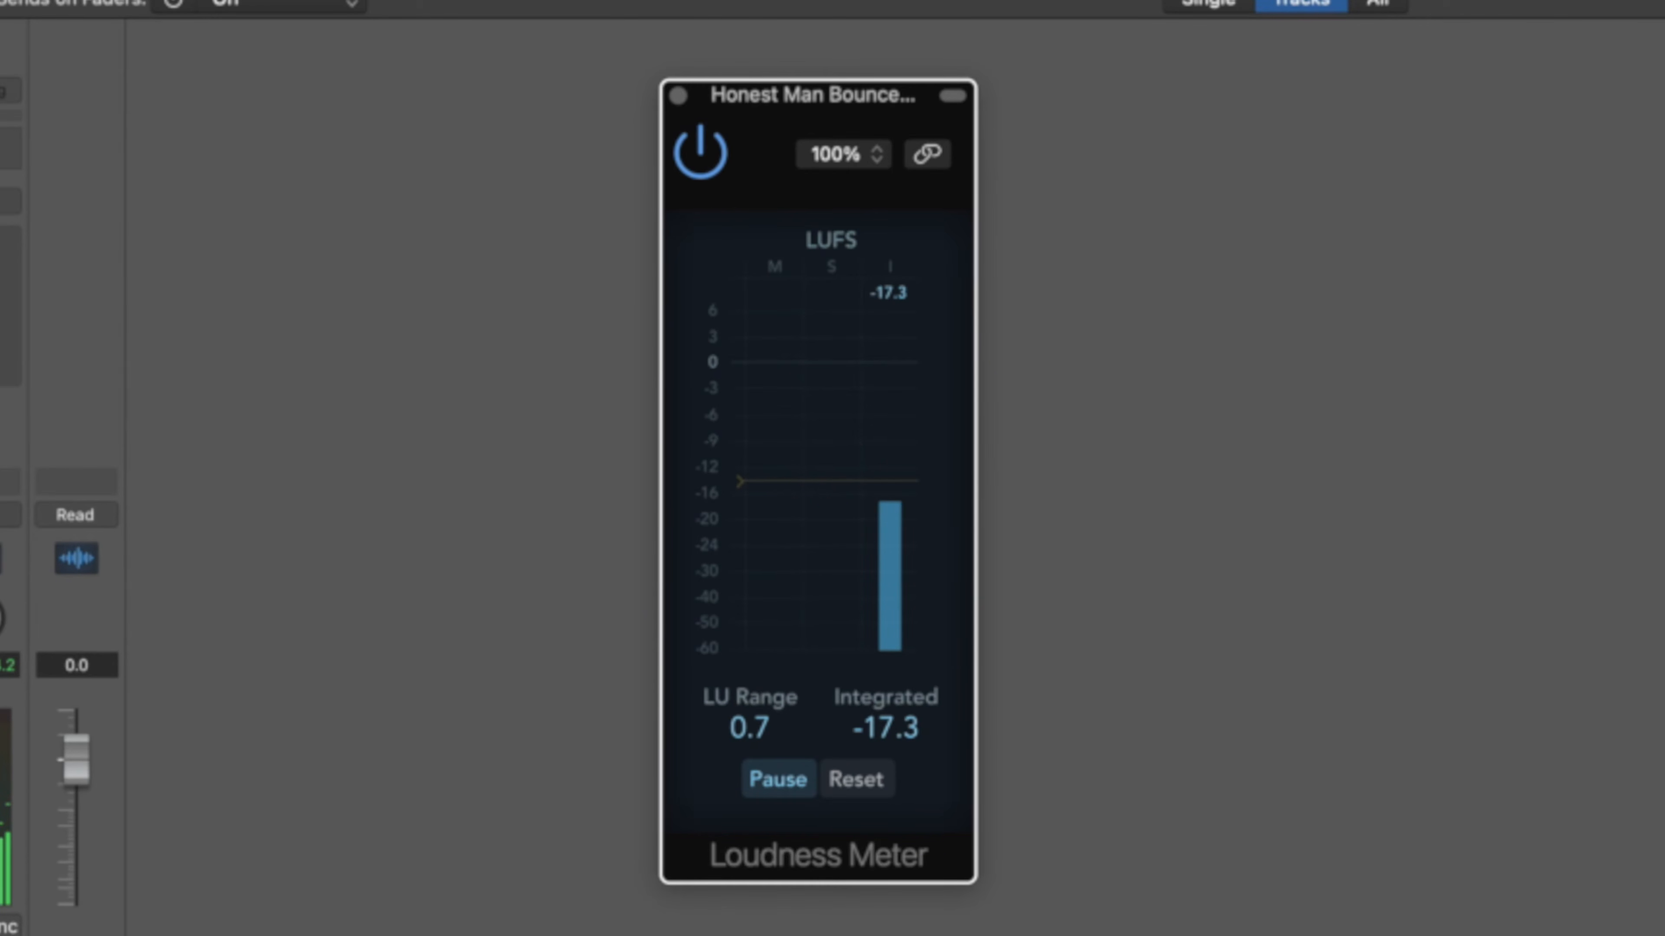
pyautogui.click(1120, 398)
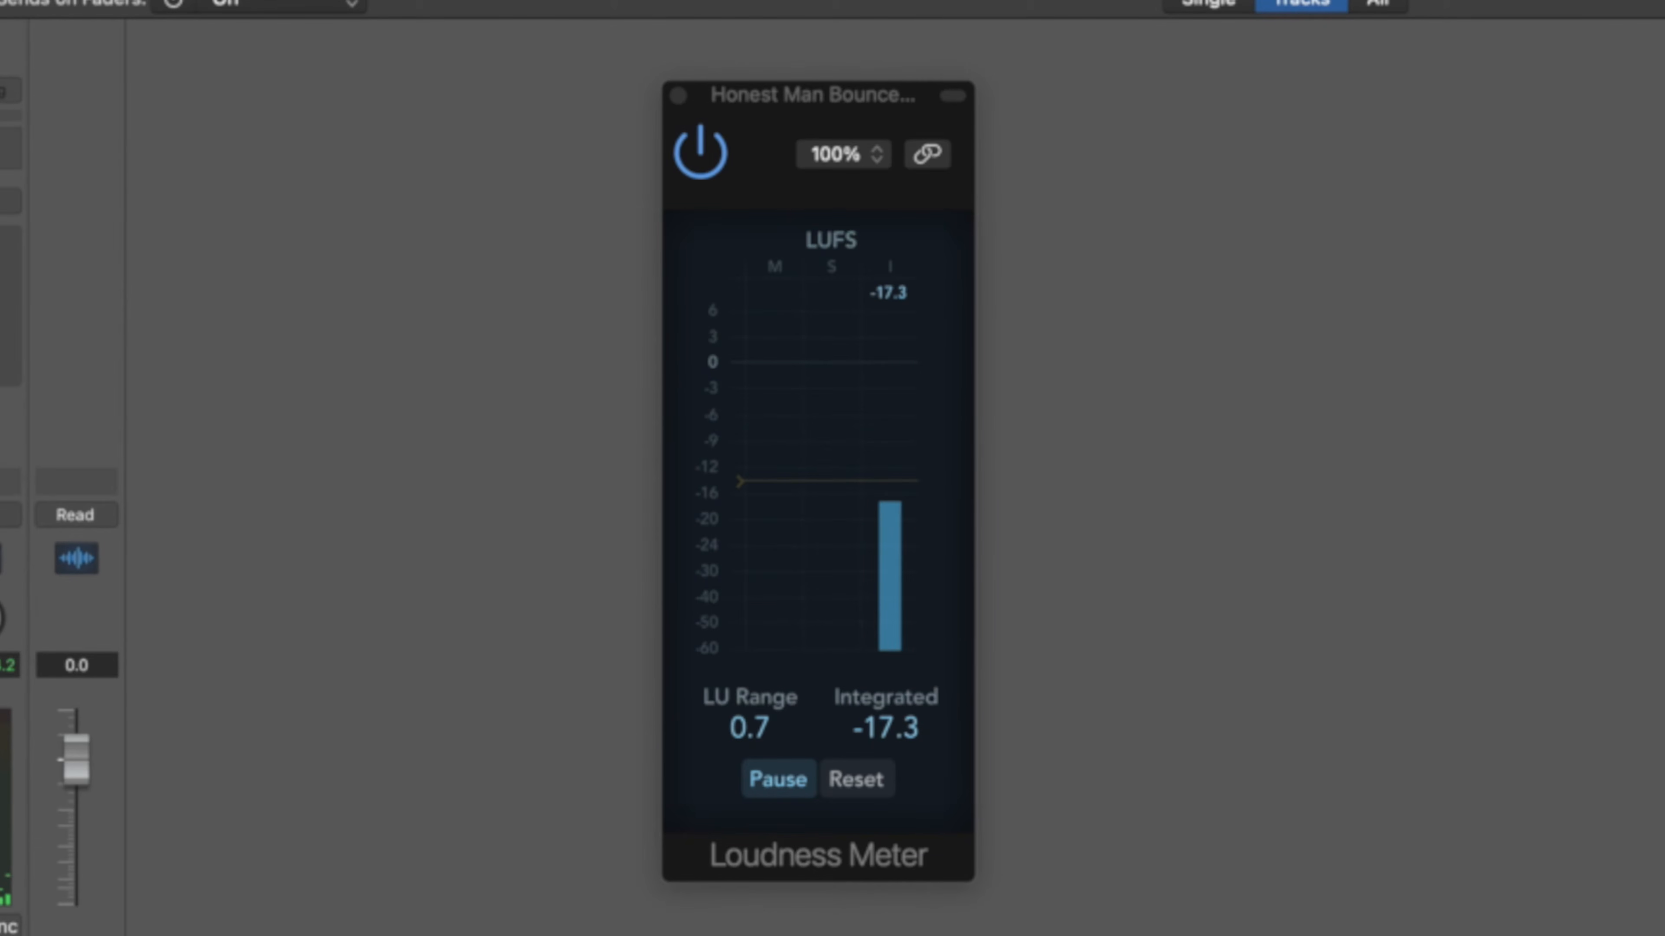
pyautogui.click(854, 780)
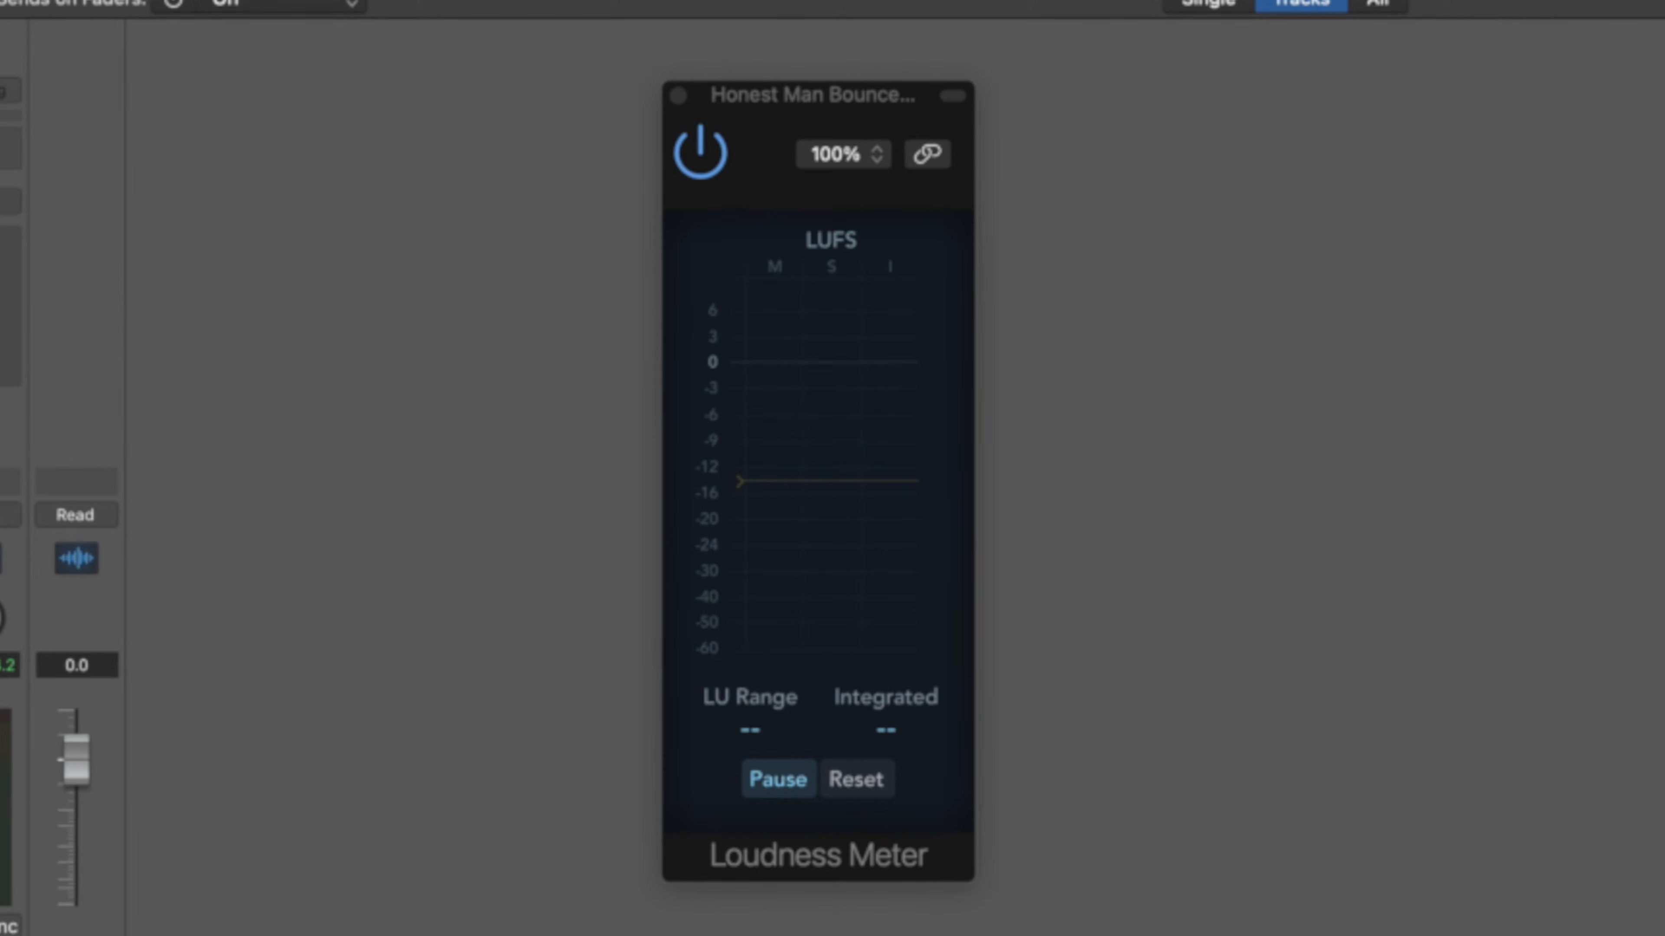
# Replay to read -19.3 LUFS integrated and 6.3 LU range, then show the Limiter window.
pyautogui.press('space')
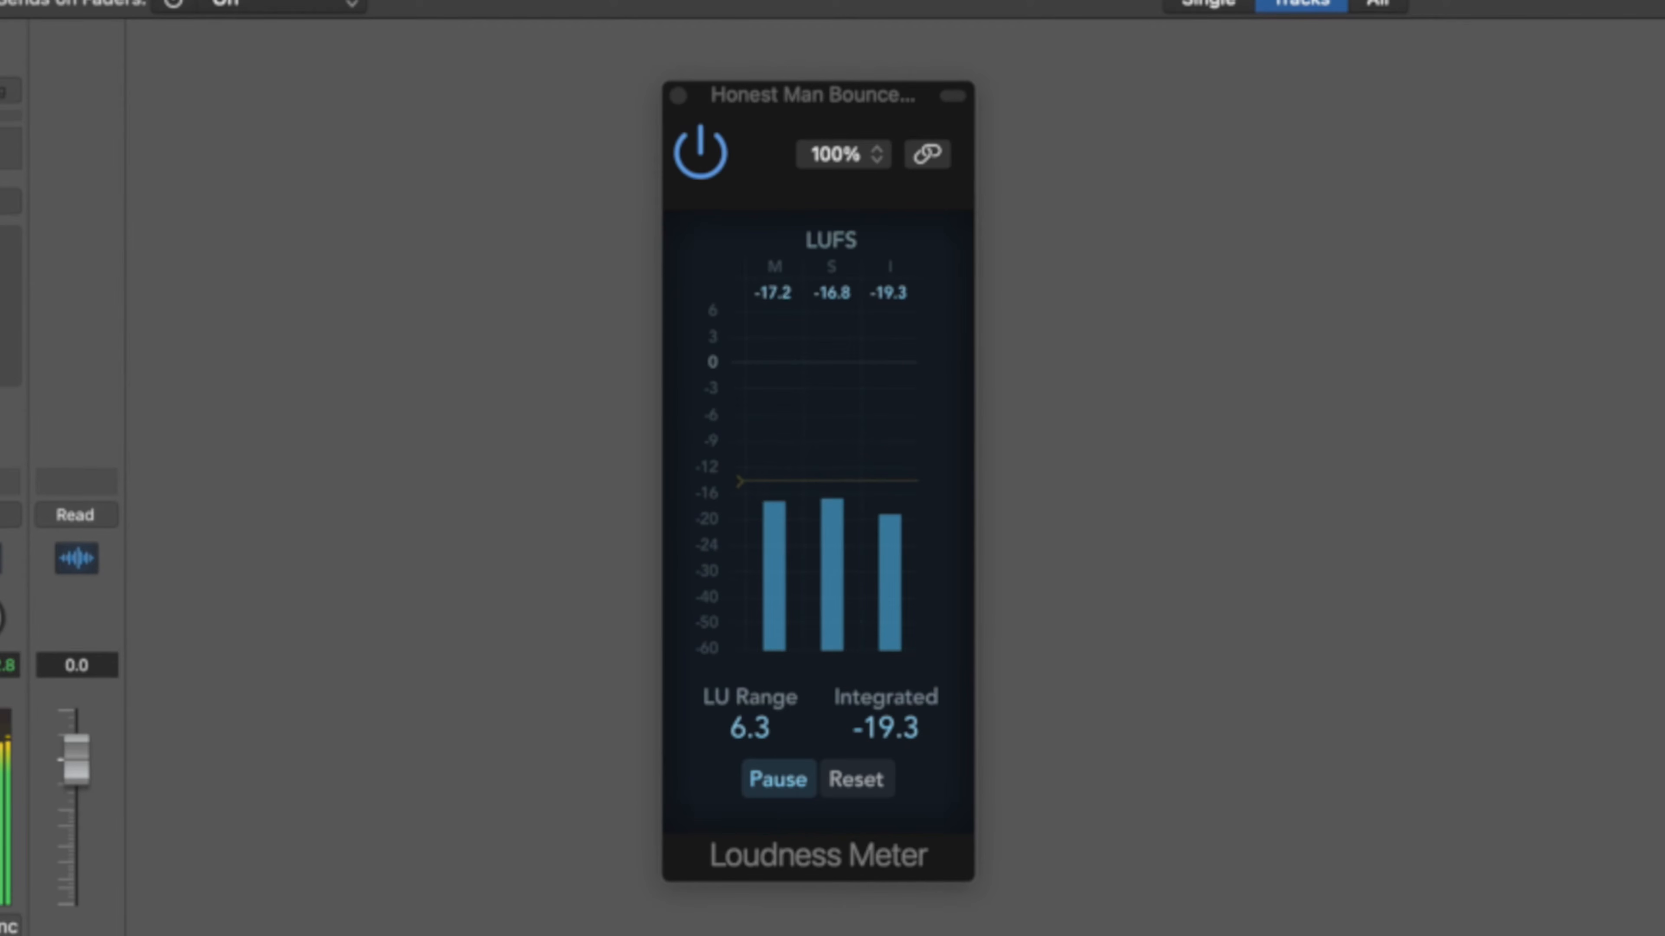
pyautogui.press('space')
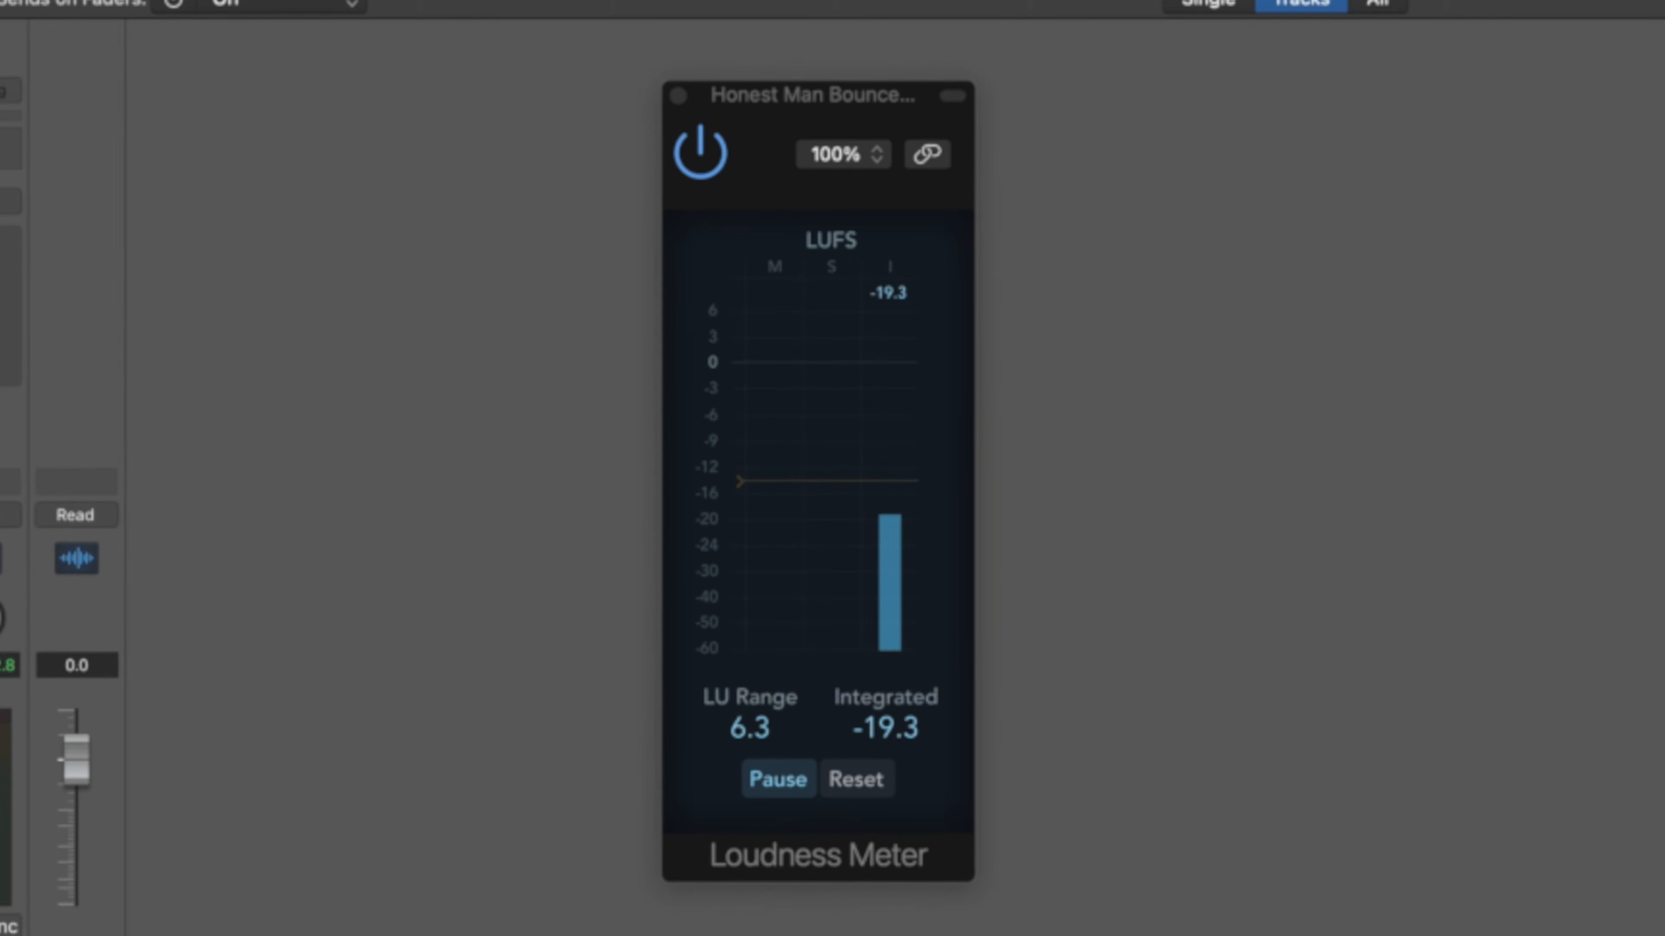
pyautogui.moveTo(1311, 0); pyautogui.dragTo(1449, 207)
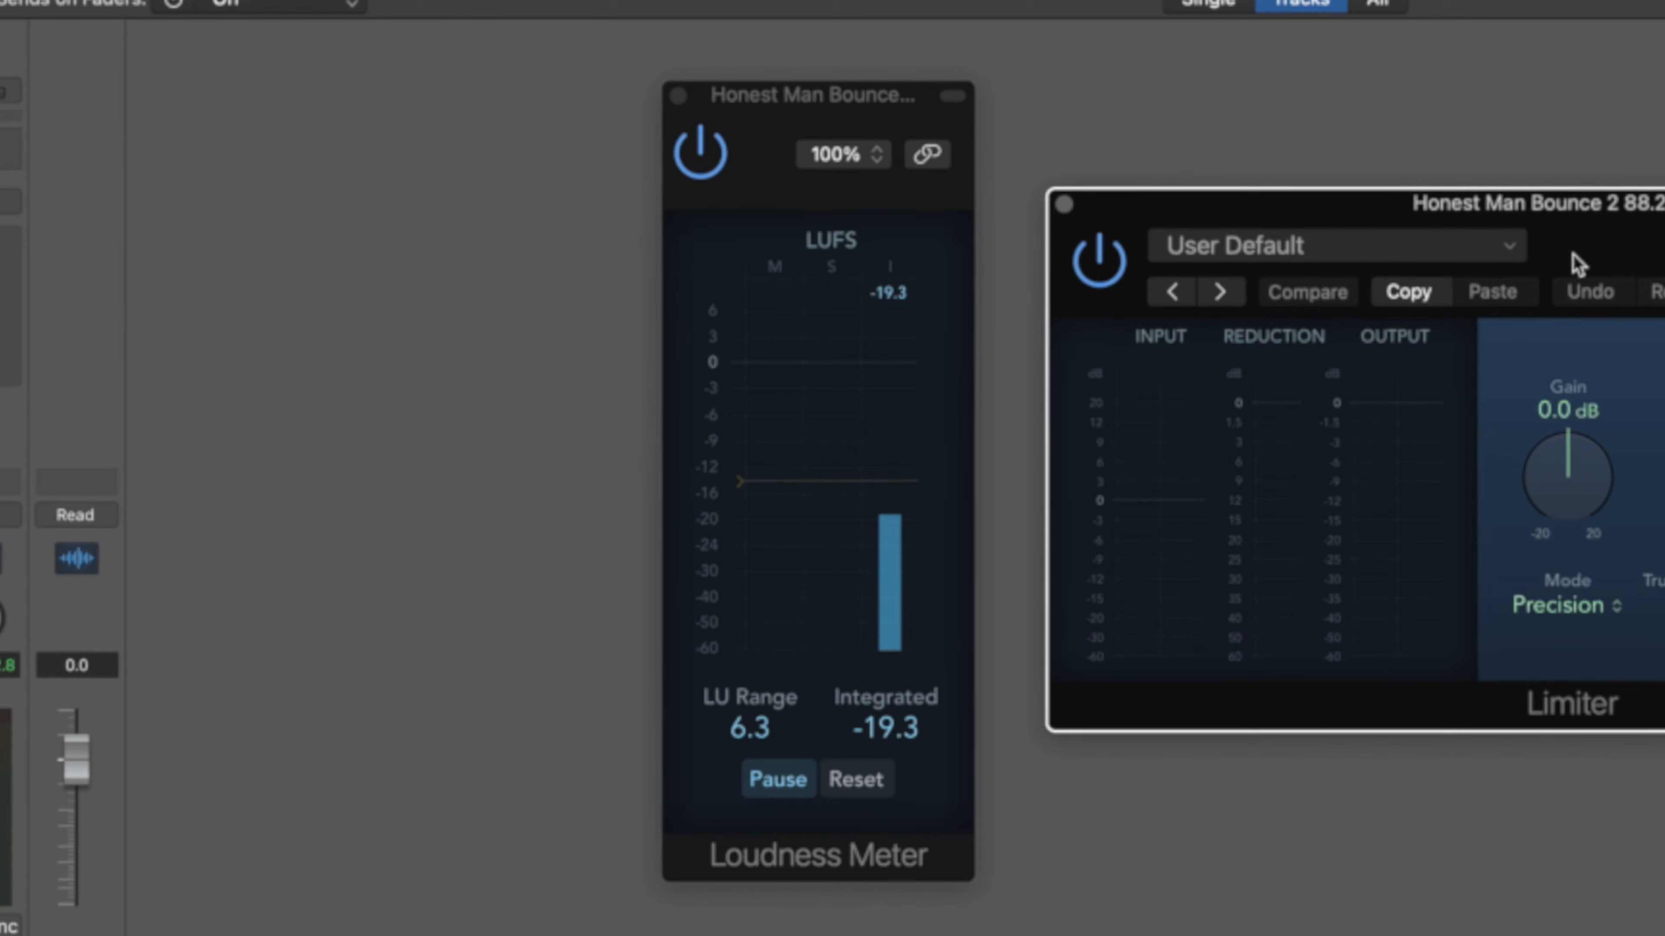
pyautogui.click(1592, 613)
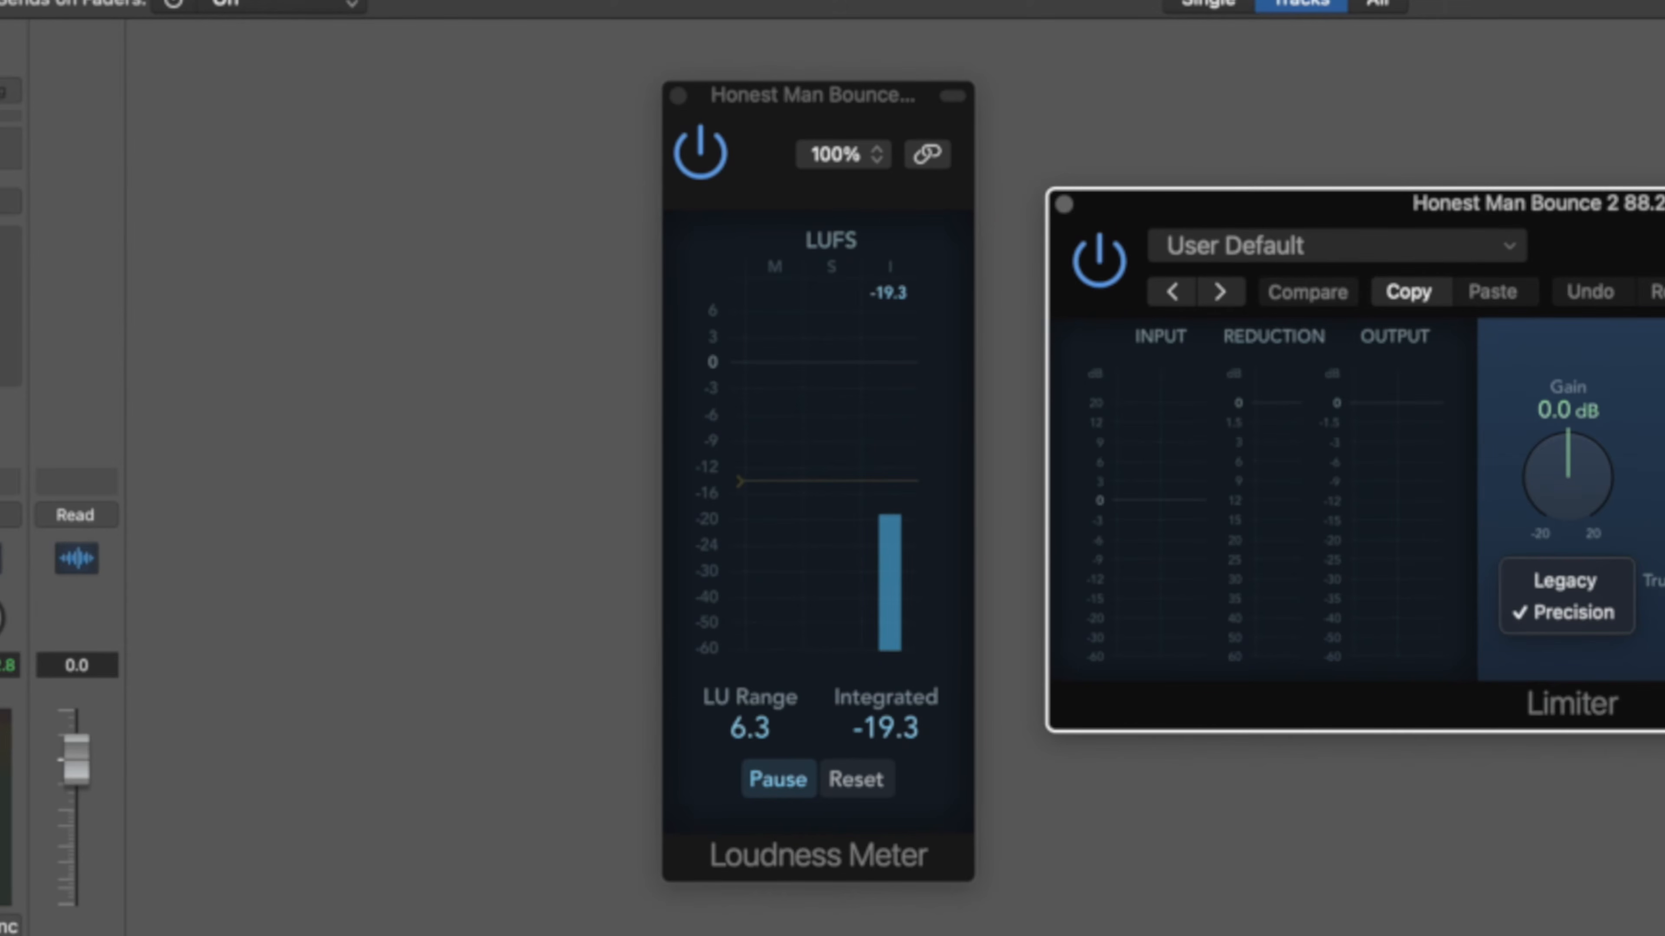
pyautogui.press('Escape')
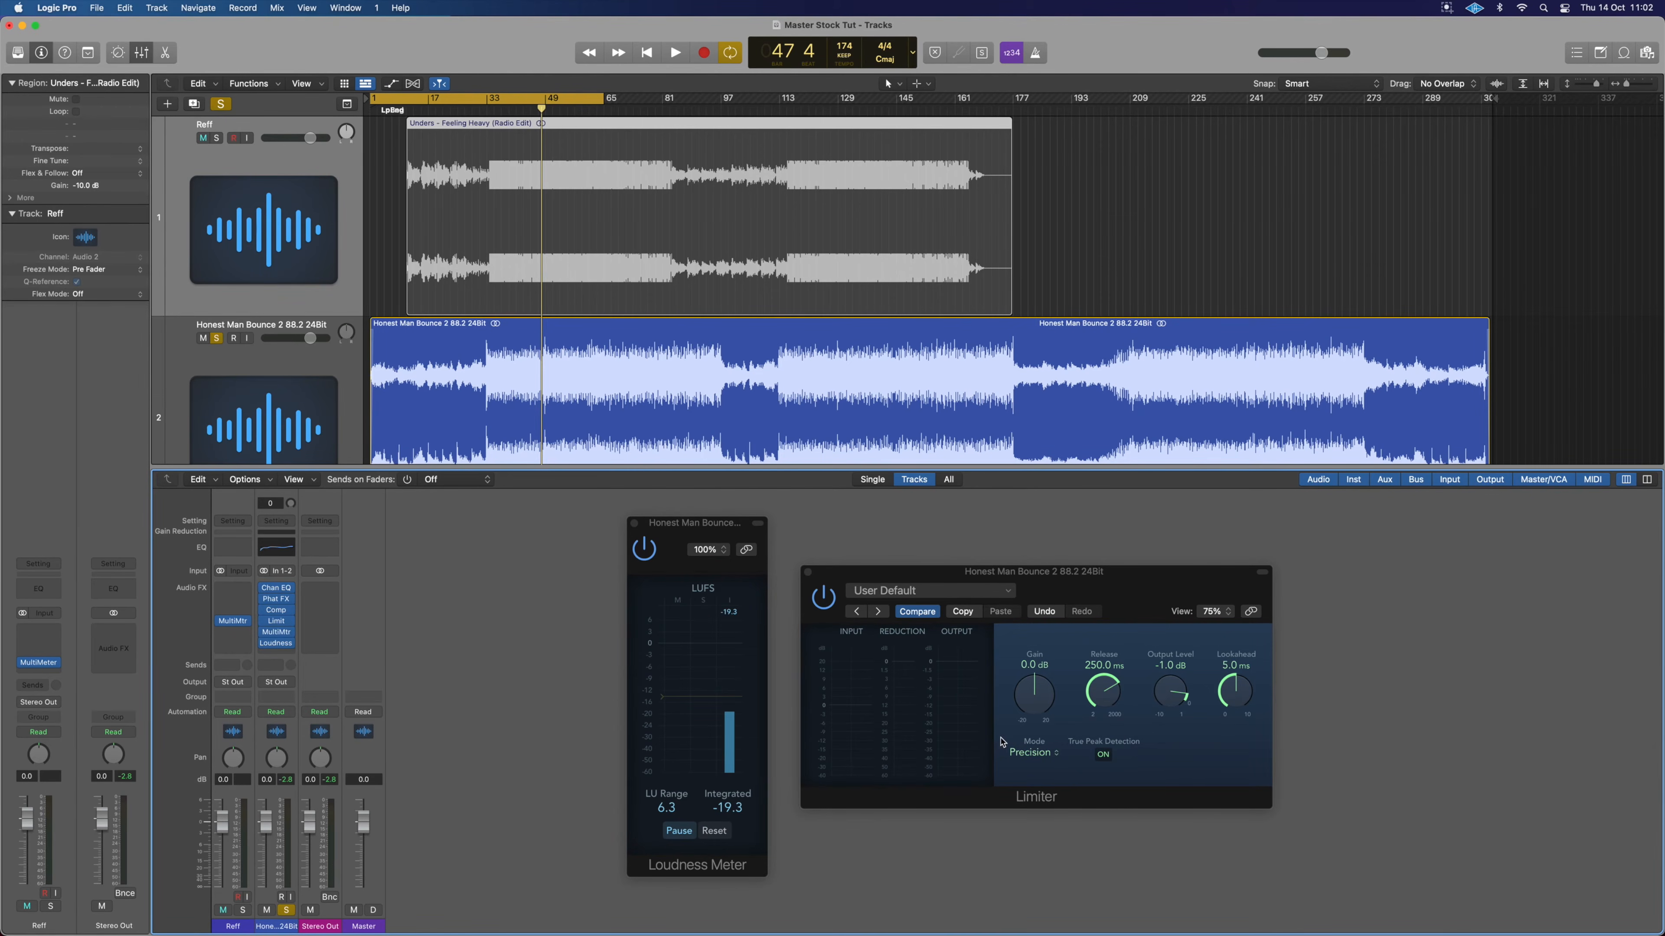
# Raise the Limiter gain to +5.0 dB and play the whole song with Cycle off, reaching -14.0 LUFS.
pyautogui.moveTo(1037, 711); pyautogui.dragTo(1053, 756)
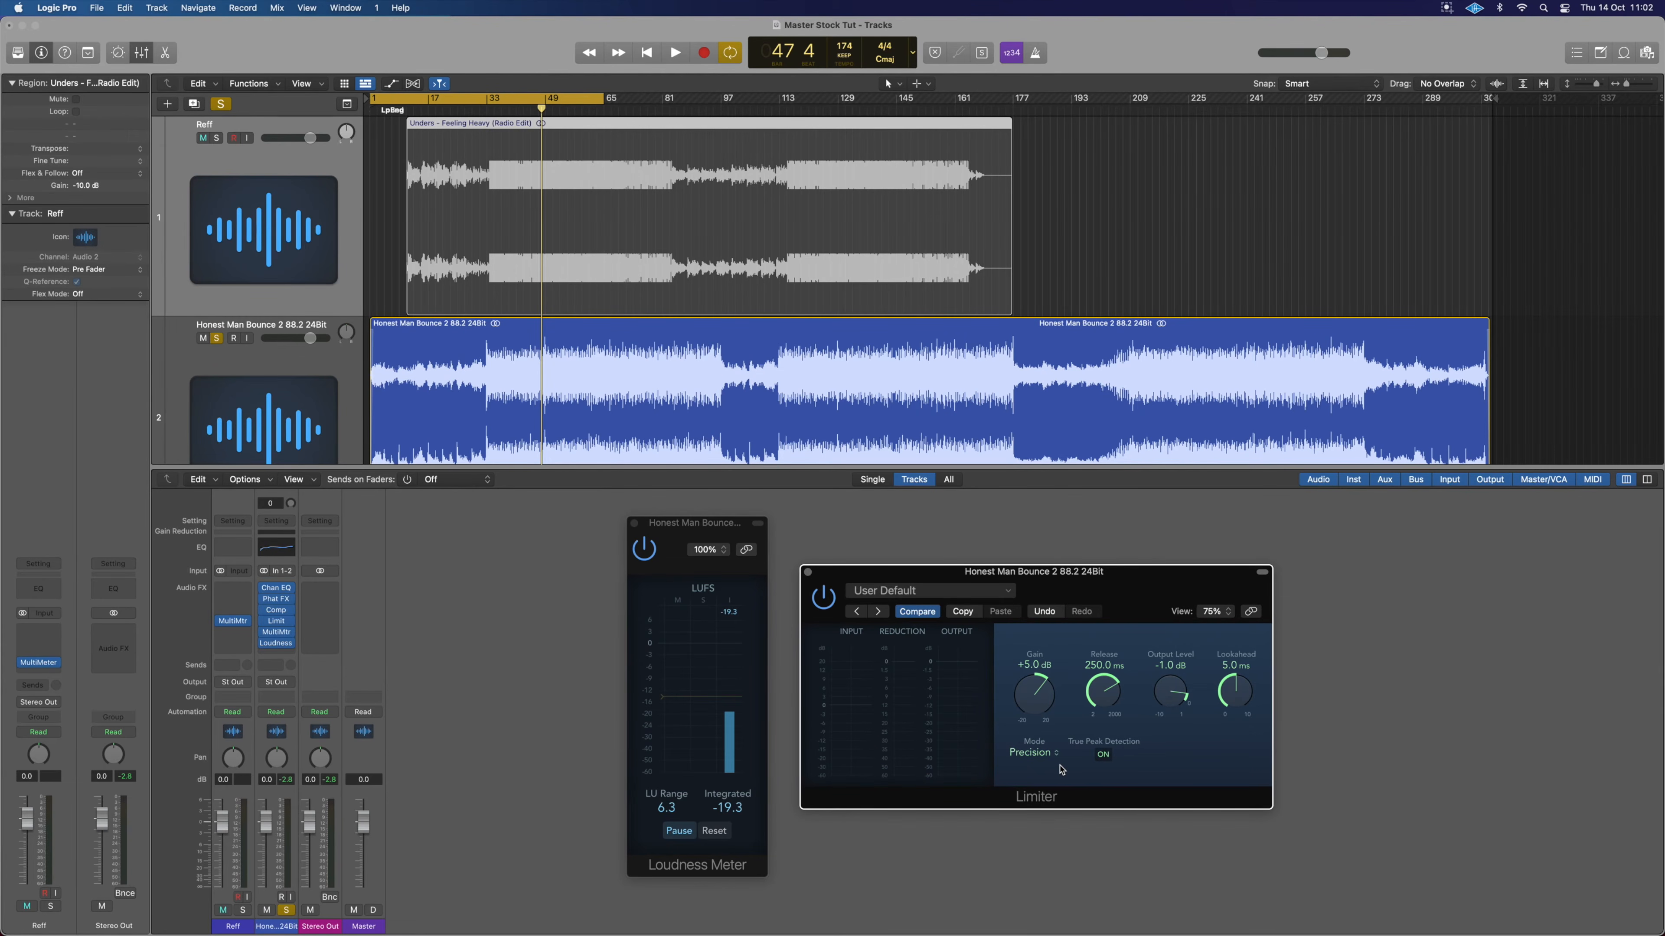
pyautogui.press('space')
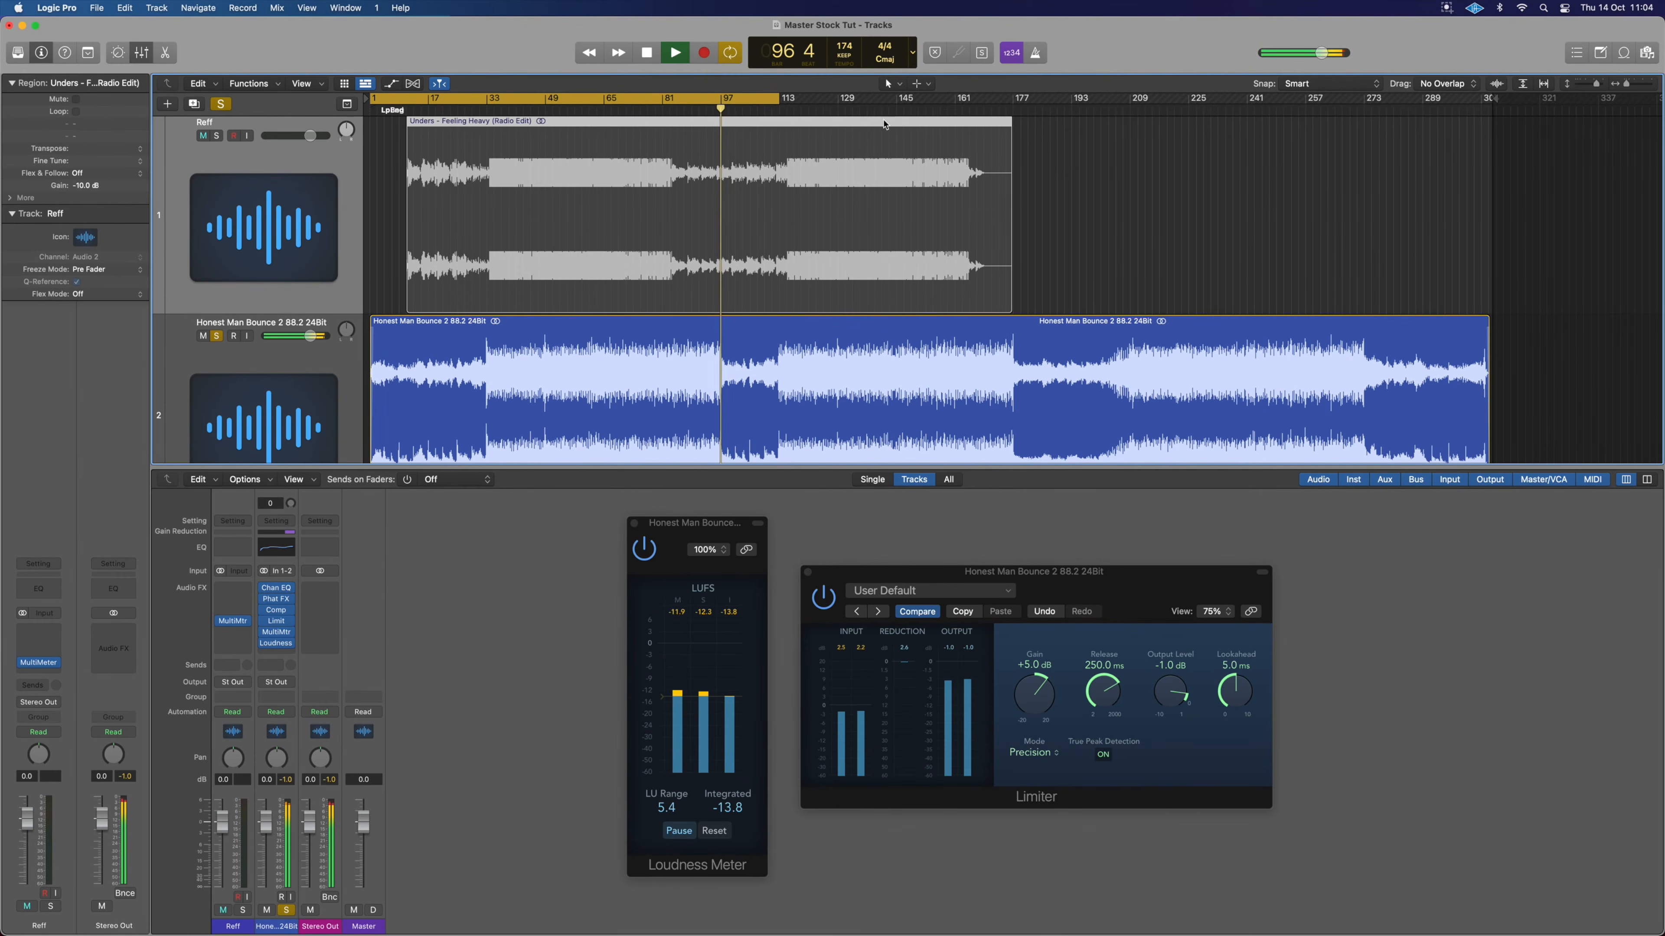
pyautogui.click(695, 98)
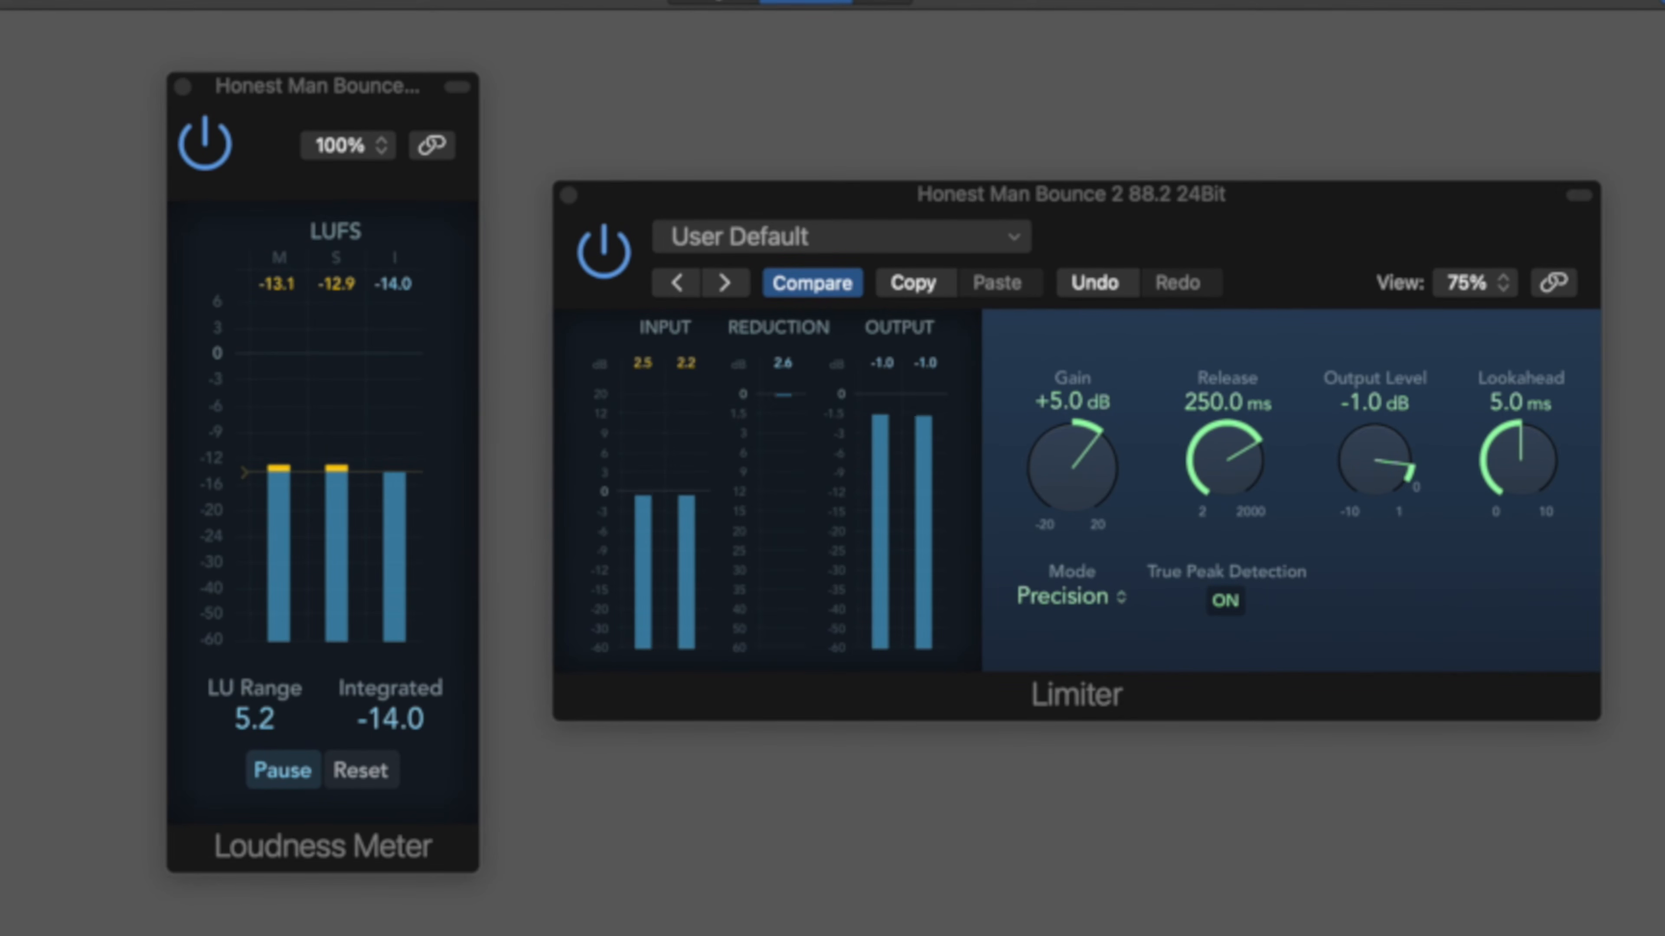
pyautogui.press('space')
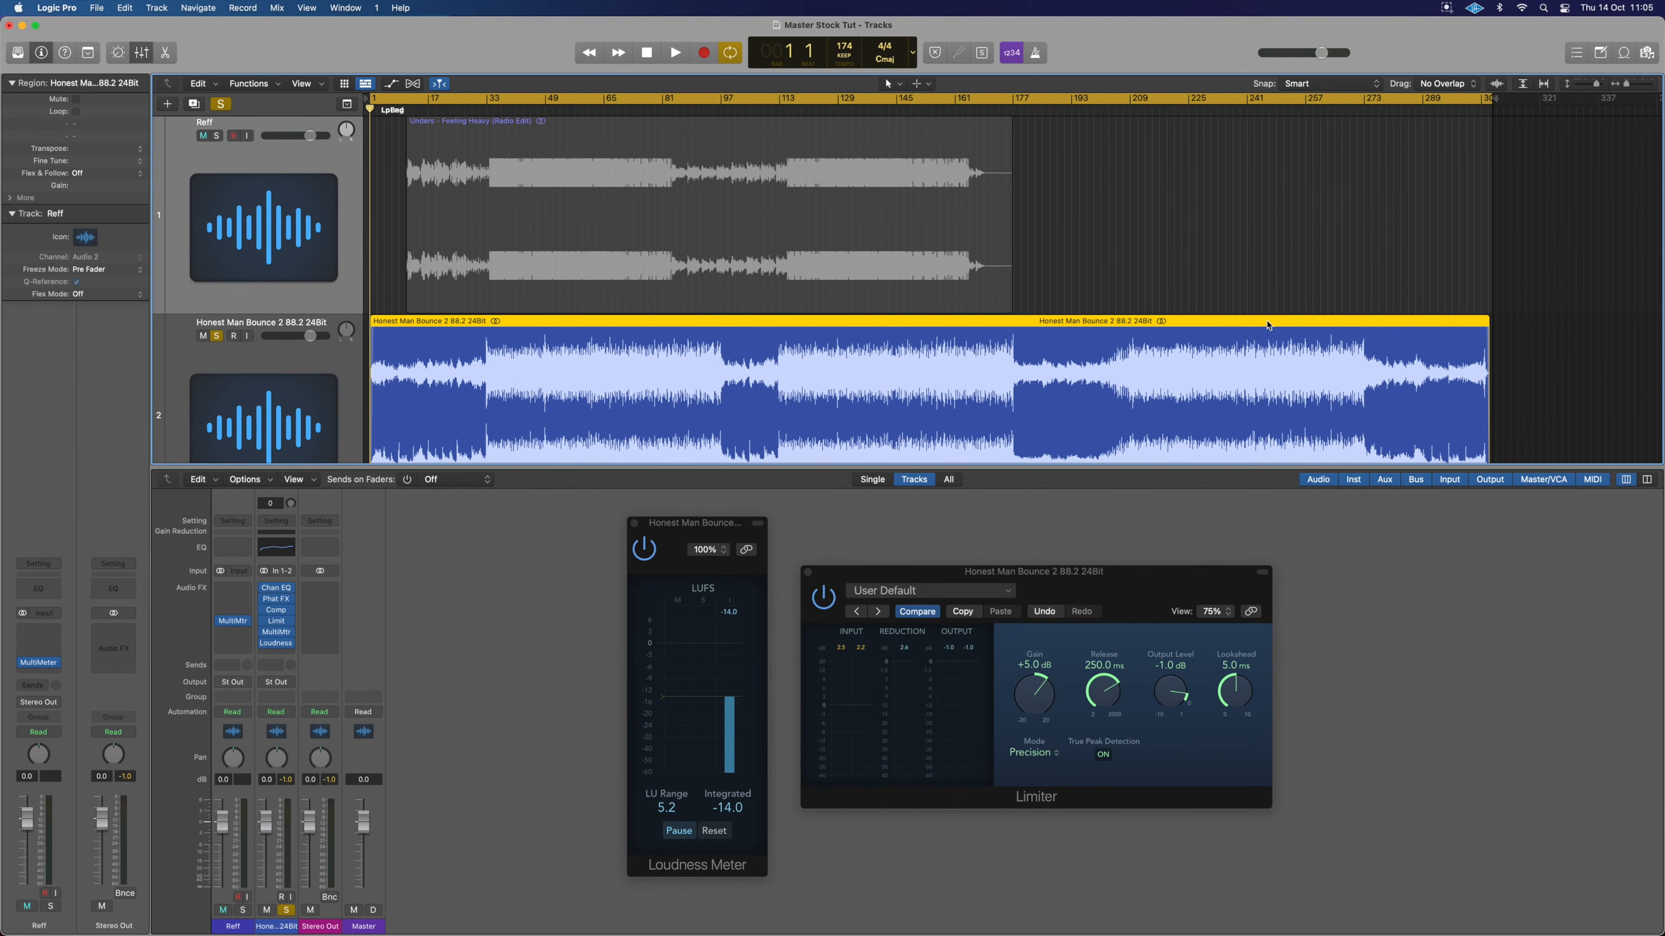
# Open the Bounce dialog for the Master Stock Tut project with Cmd+B.
pyautogui.press('super+b')
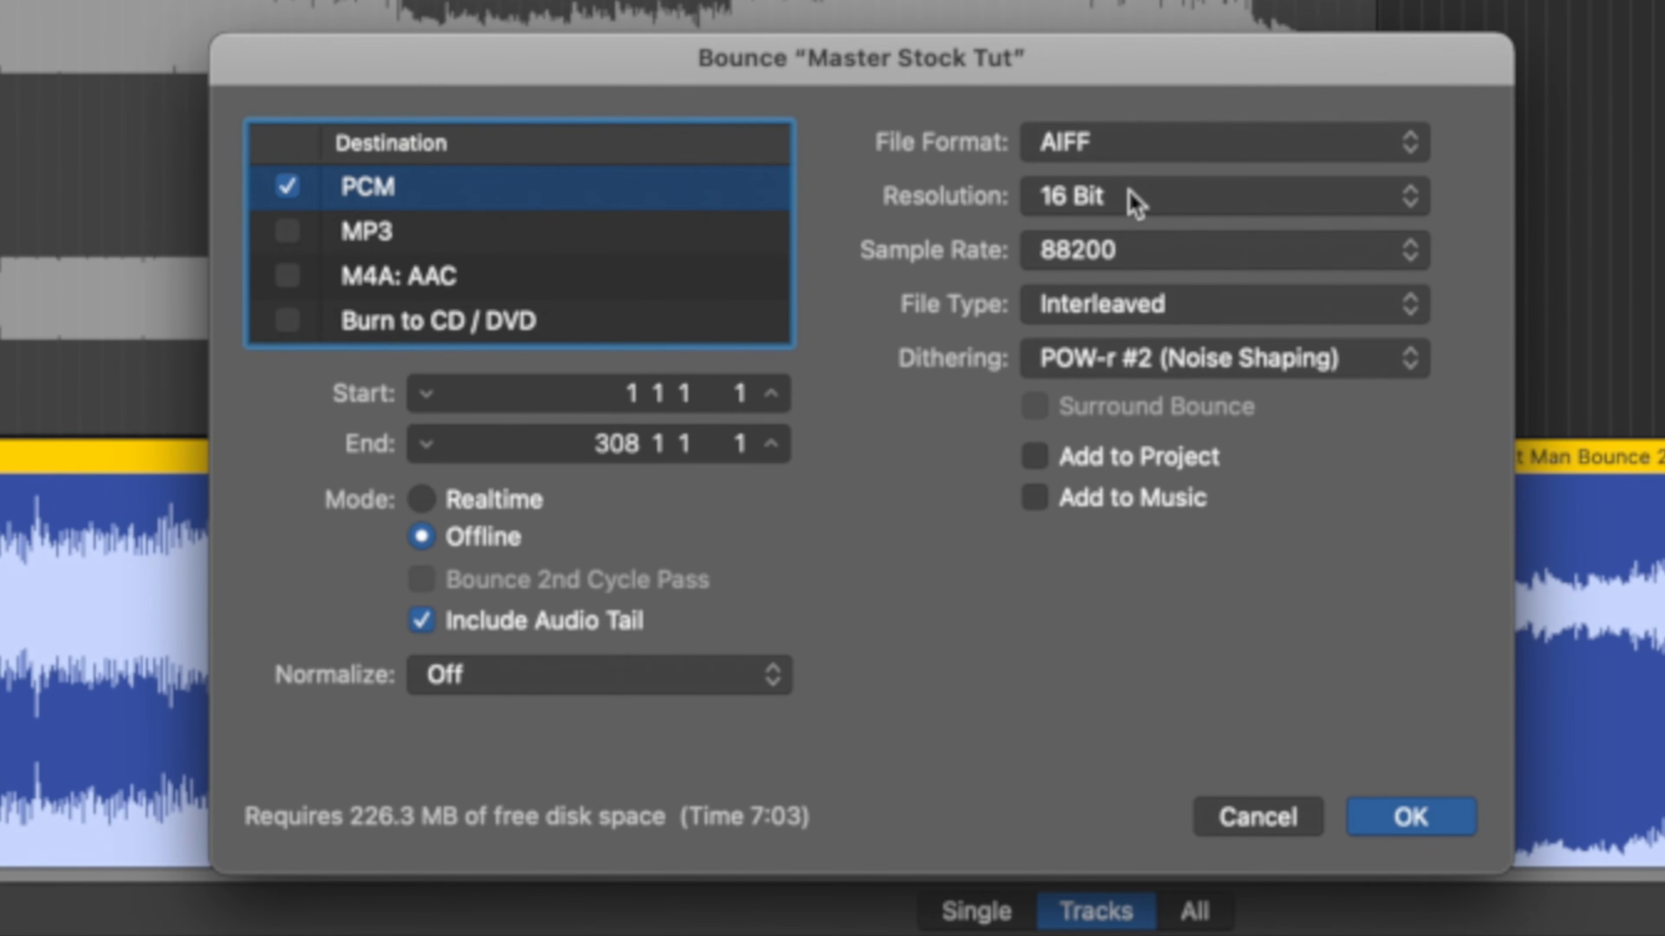
# Set the 16-bit AIFF bounce to 44100 Hz with POW-r #2 (Noise Shaping) dithering and confirm.
pyautogui.click(1139, 255)
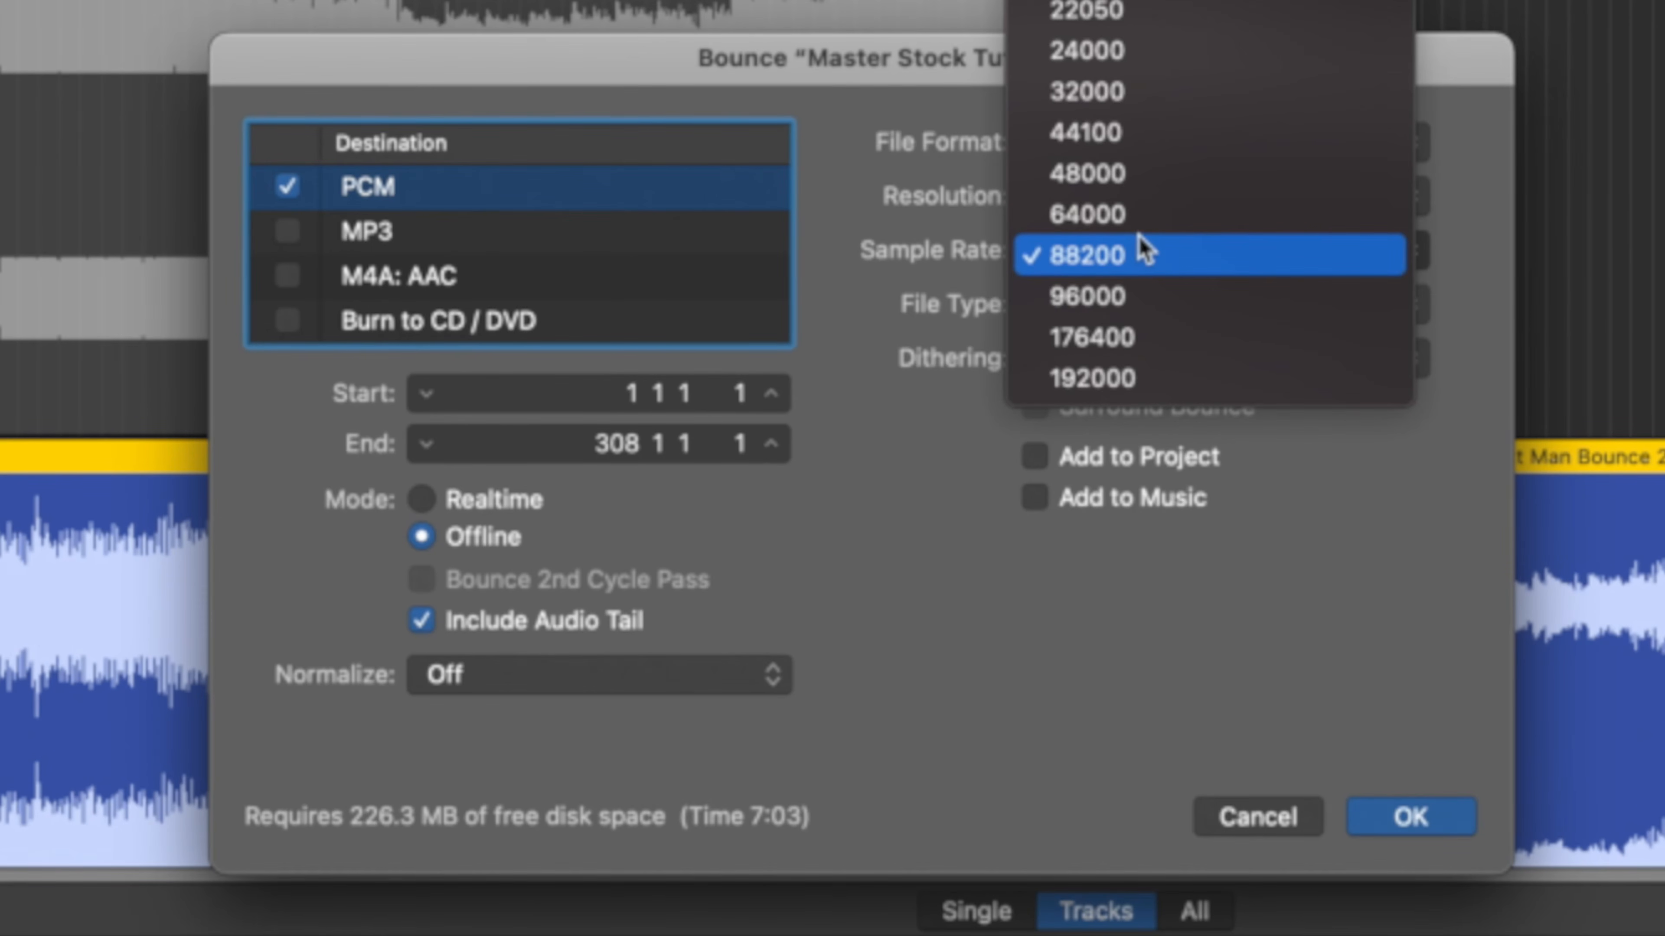
pyautogui.click(1141, 132)
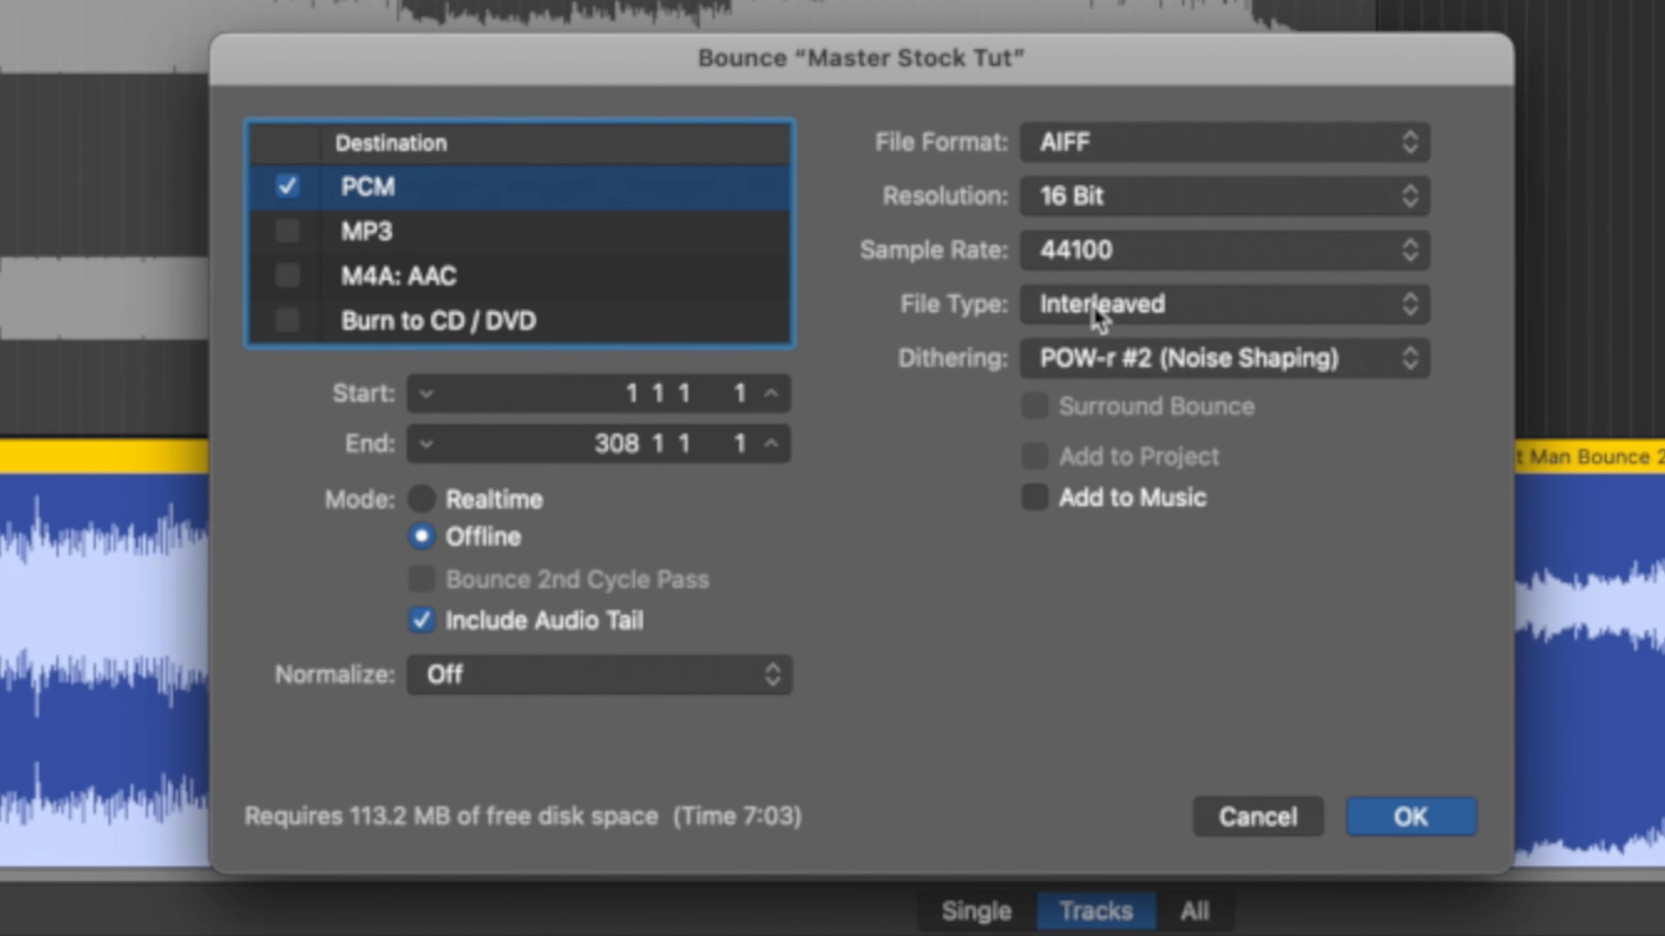
pyautogui.click(1244, 375)
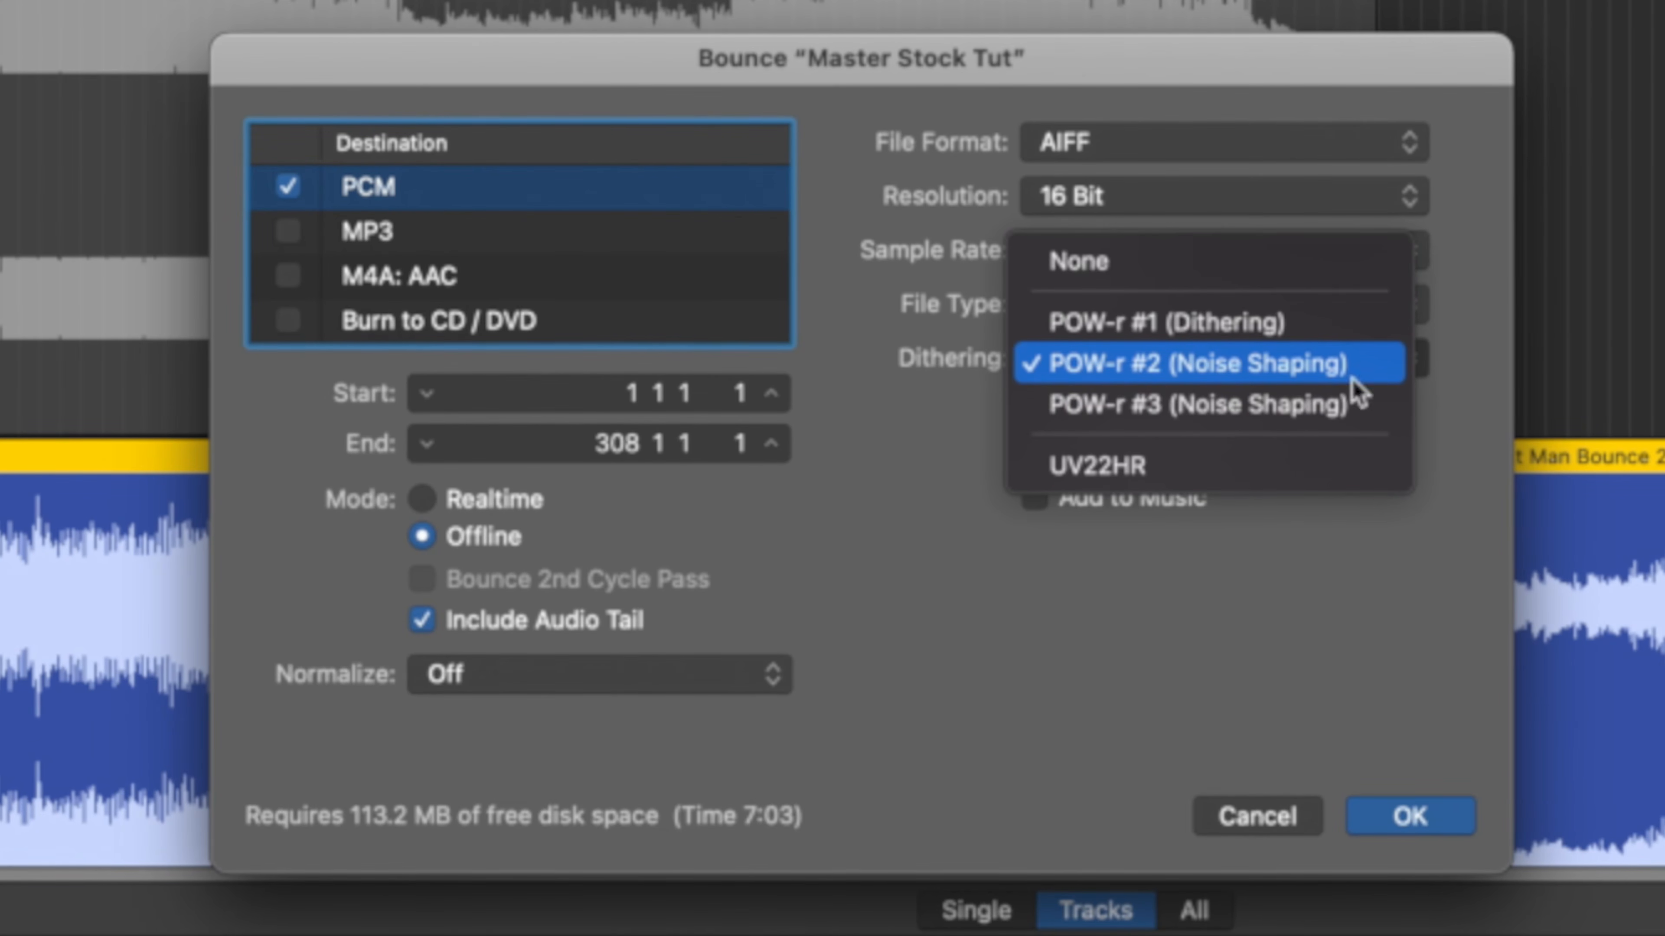
pyautogui.click(1453, 421)
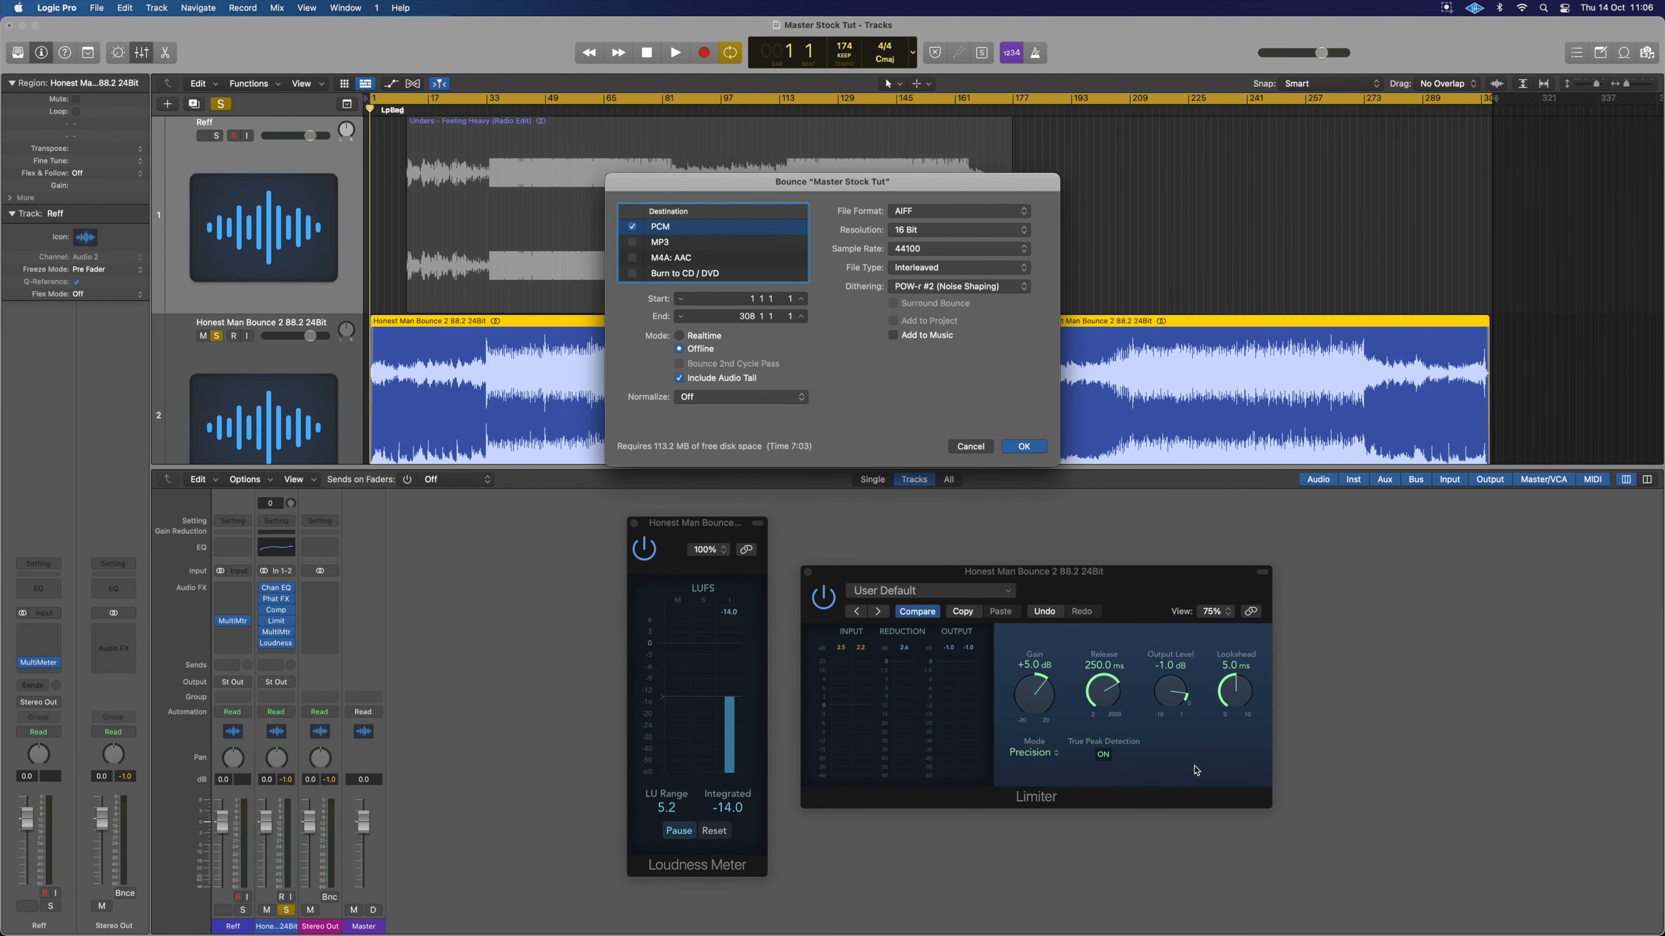
pyautogui.click(1024, 447)
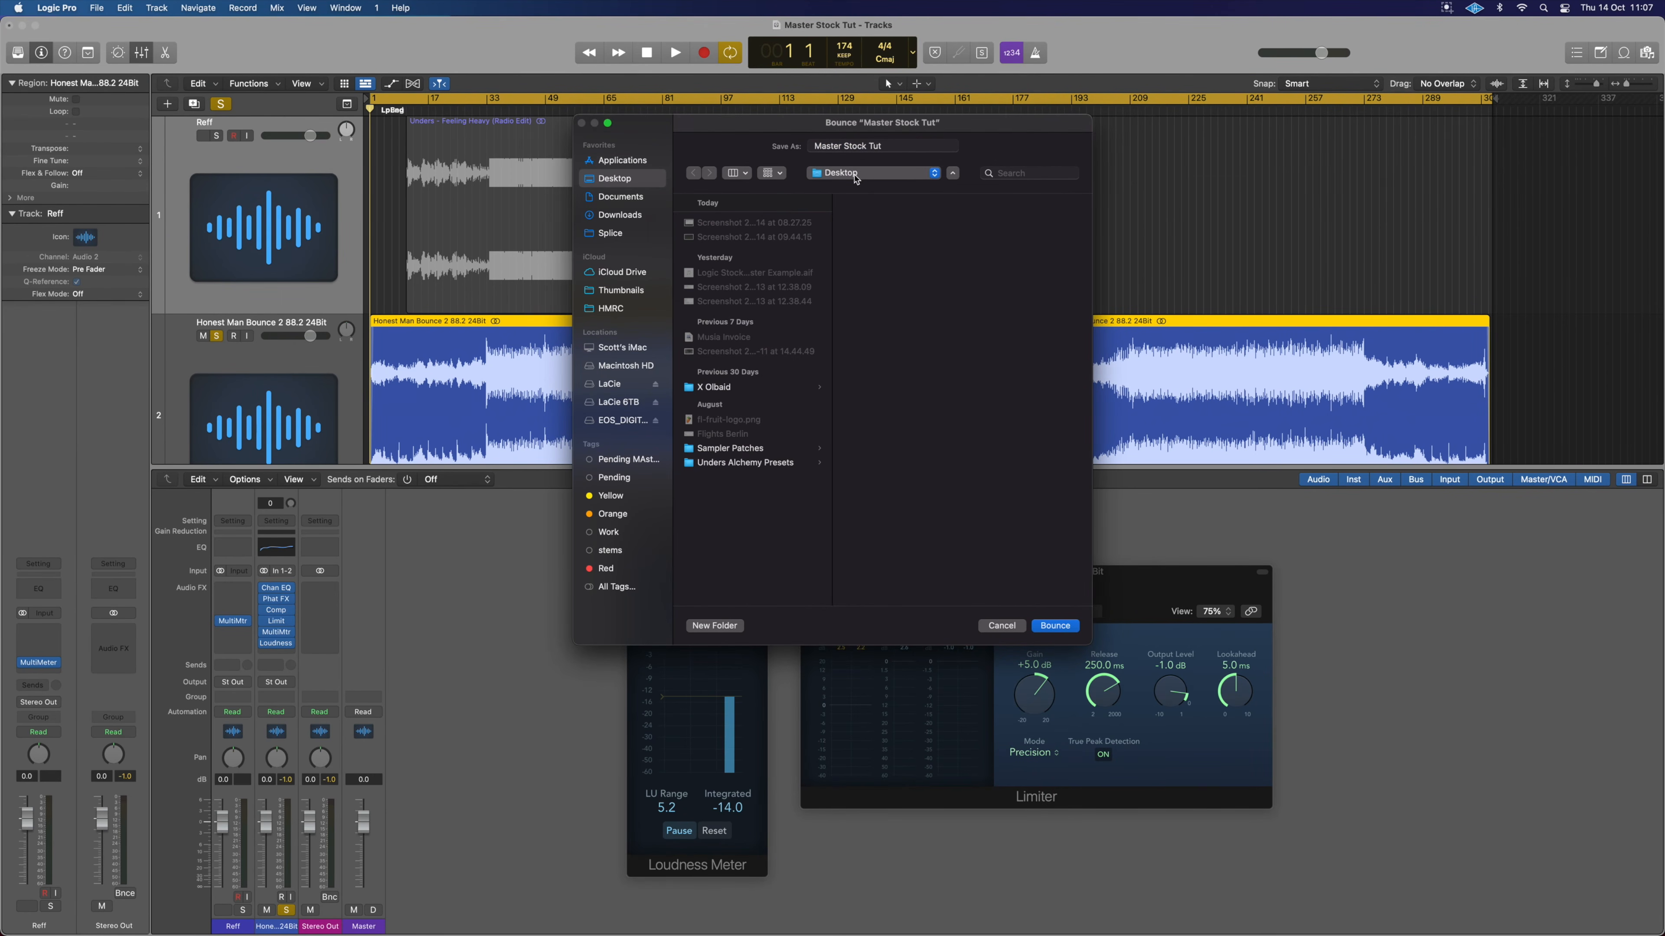
# Bounce the mix as 'Master Stock Tut' to the Desktop.
pyautogui.click(1053, 627)
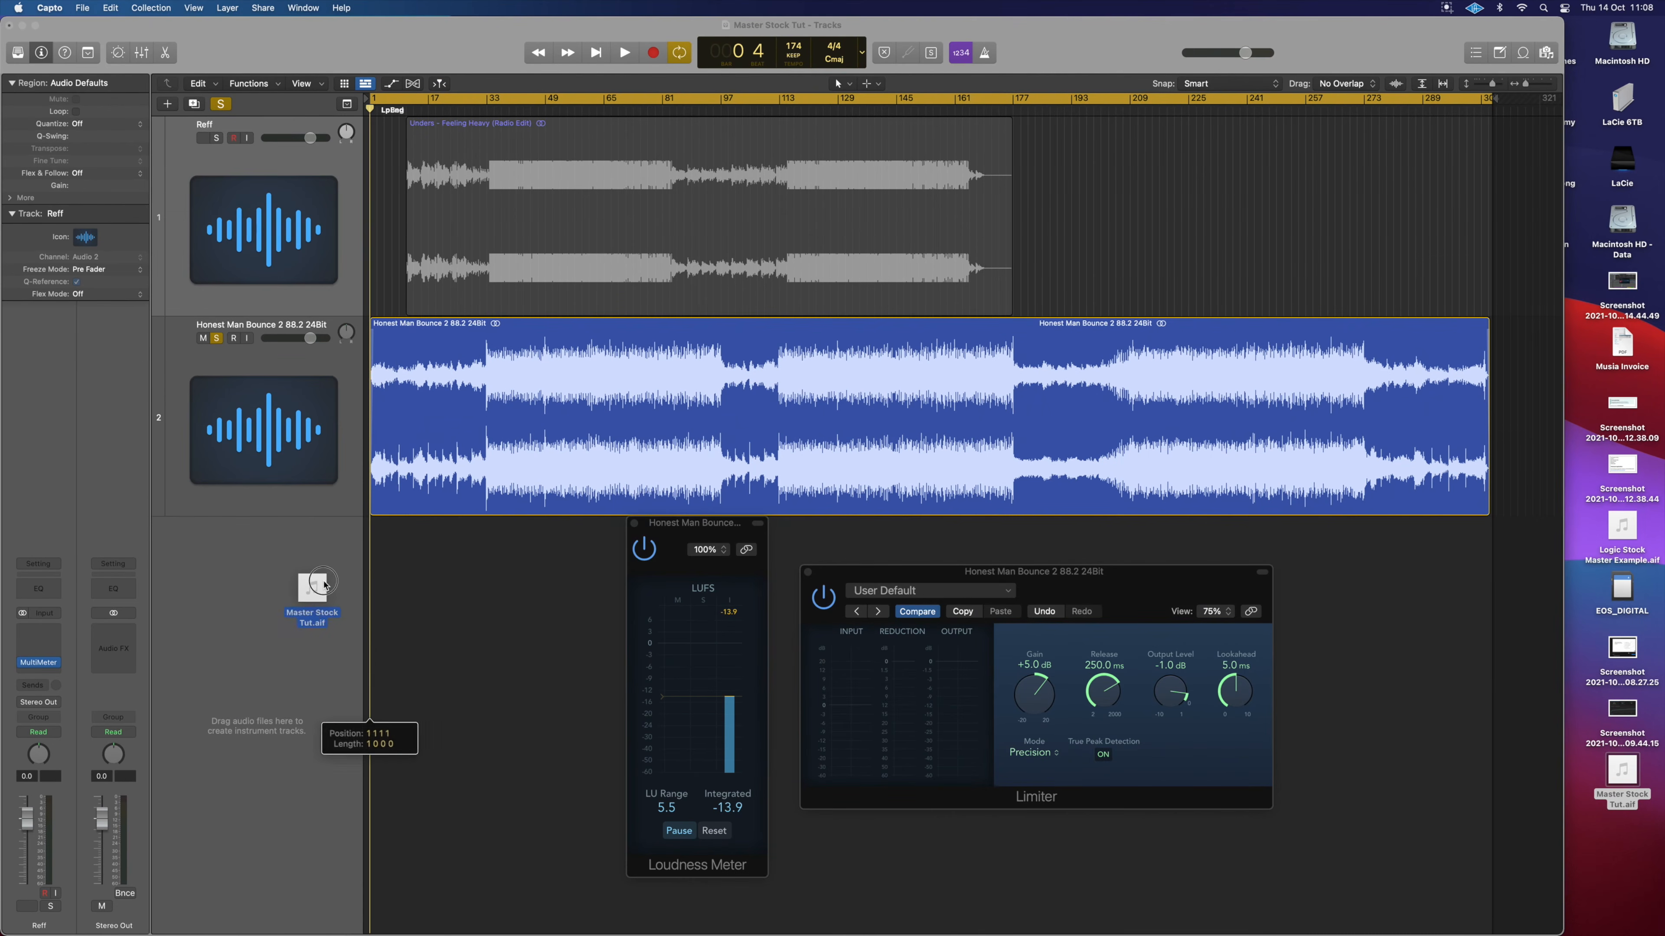
# Import Master Stock Tut.aif as a third track below track 2, solo it, and play it.
pyautogui.moveTo(335, 639); pyautogui.dragTo(367, 565)
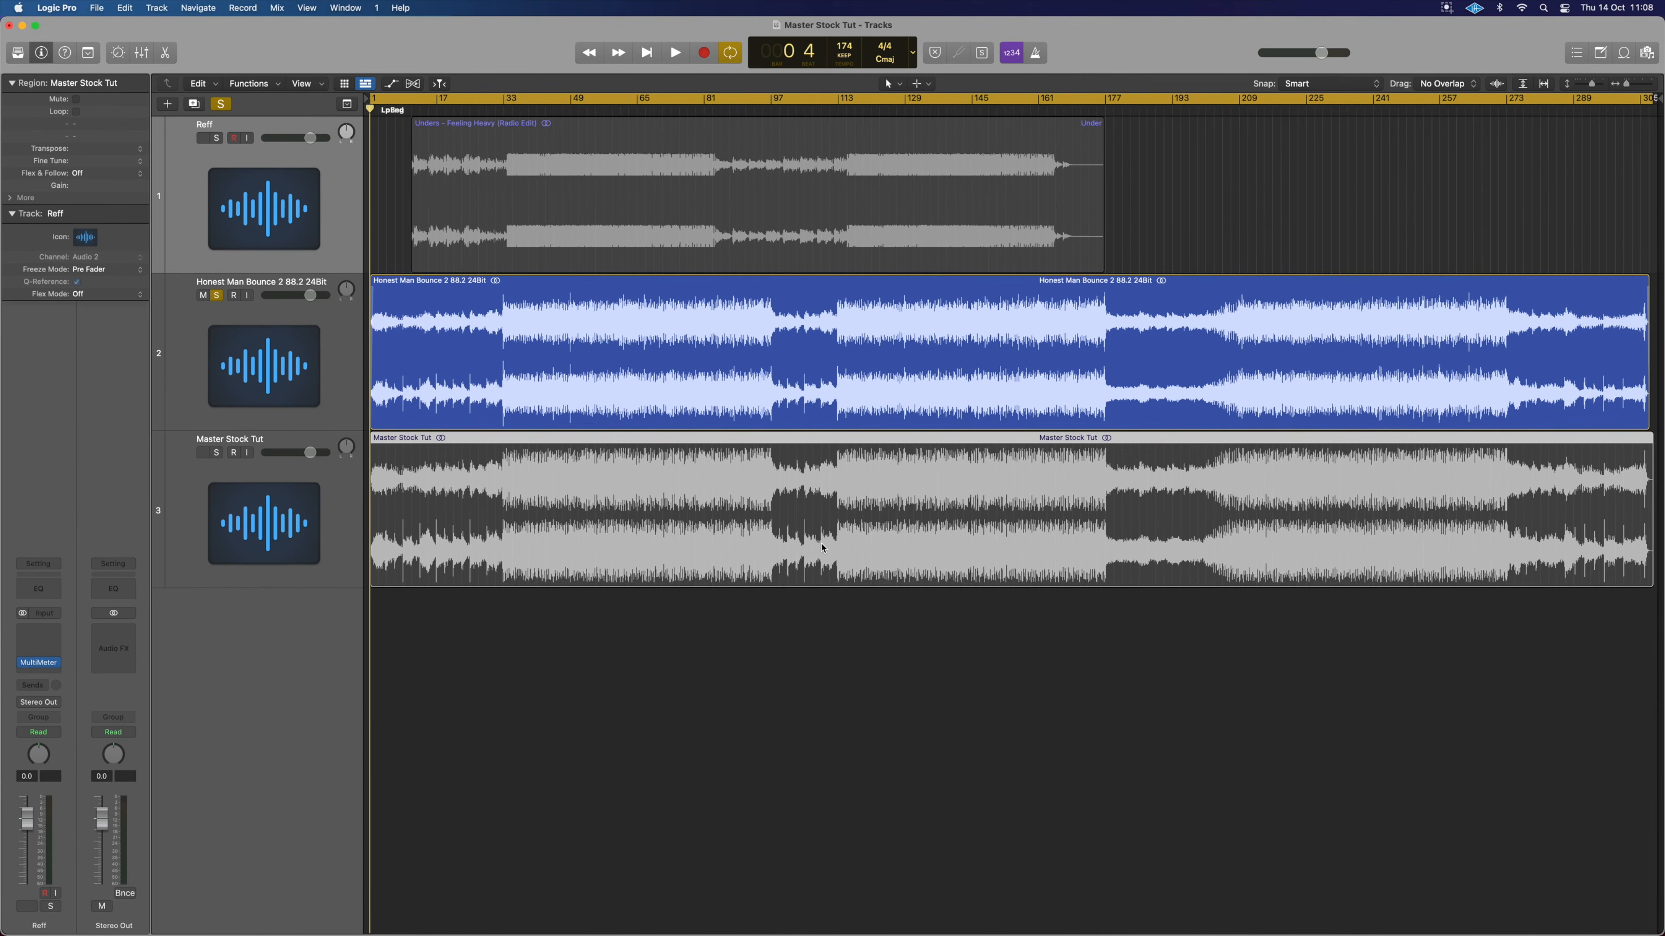
pyautogui.keyDown('alt'); pyautogui.click(217, 453); pyautogui.keyUp('alt')
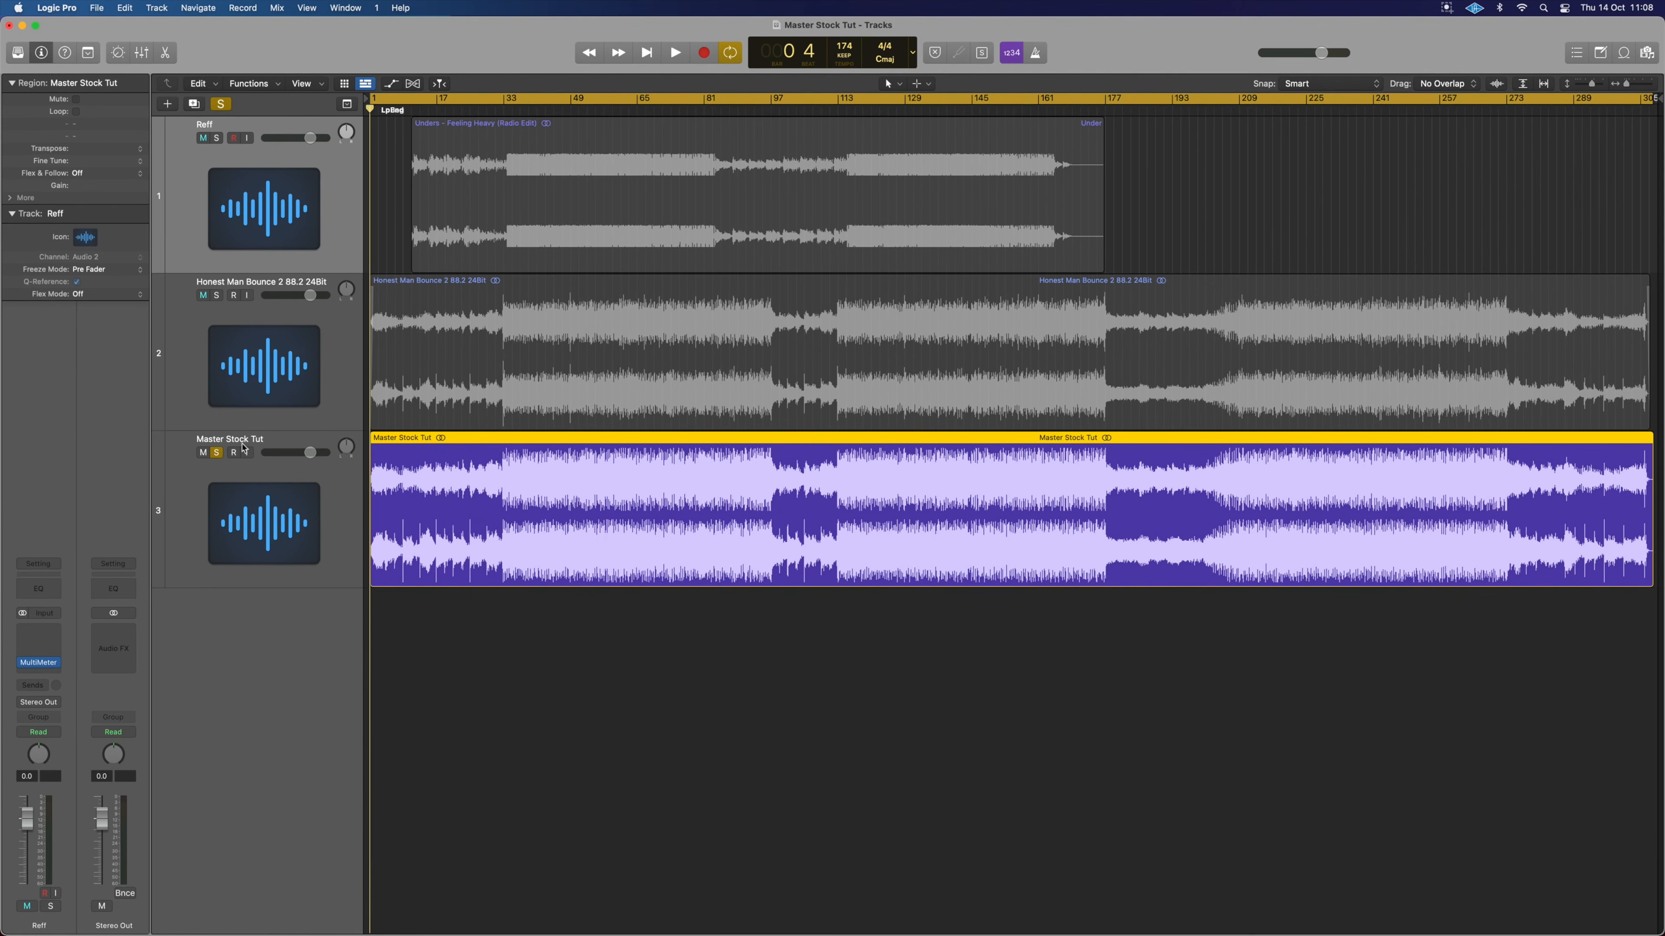
pyautogui.press('space')
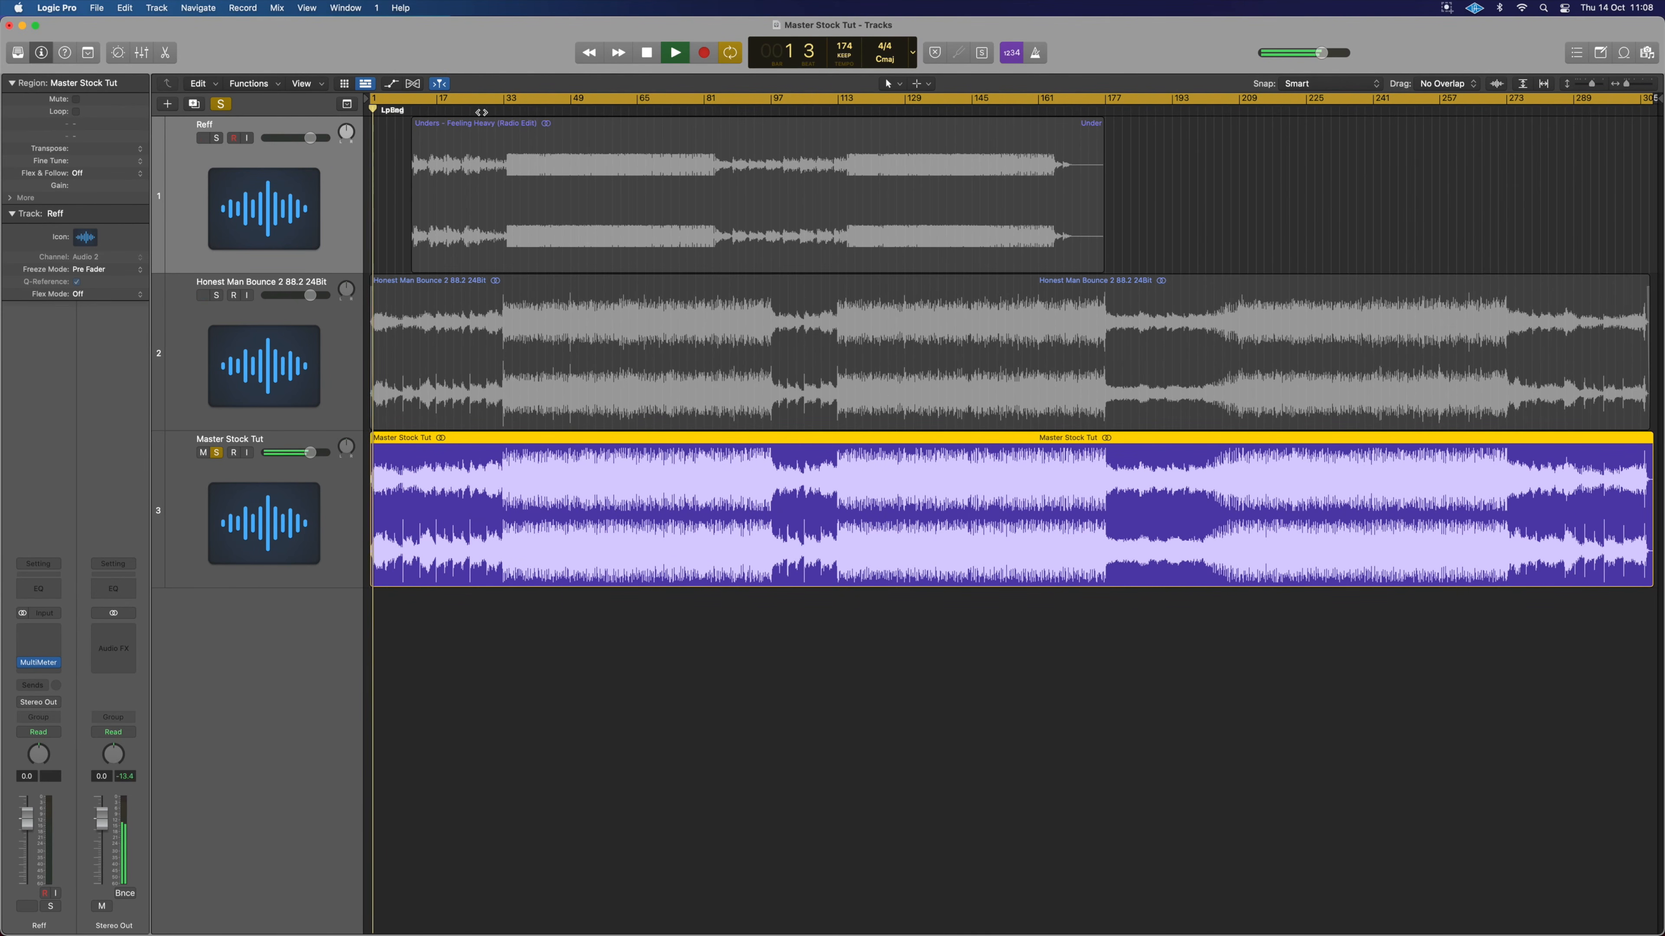